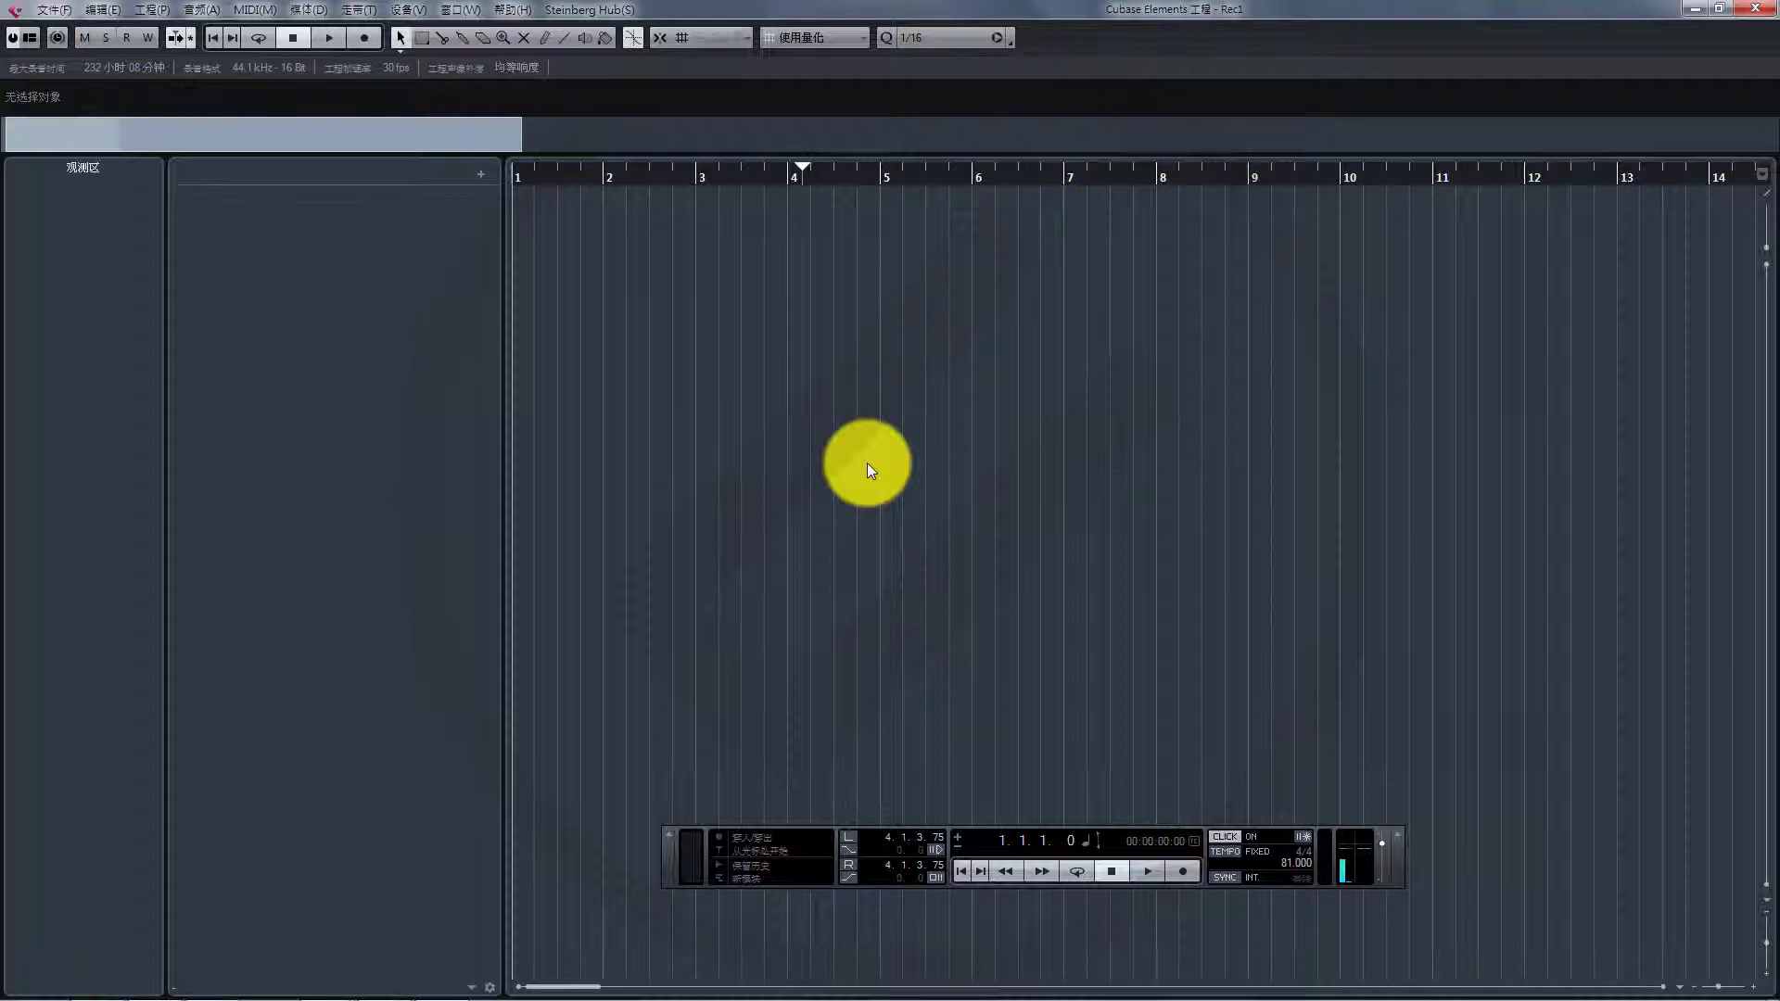
# Move the transport panel up, look at its audio record mode choices, and return it to the lower part of the project.
pyautogui.moveTo(667, 867); pyautogui.dragTo(674, 381)
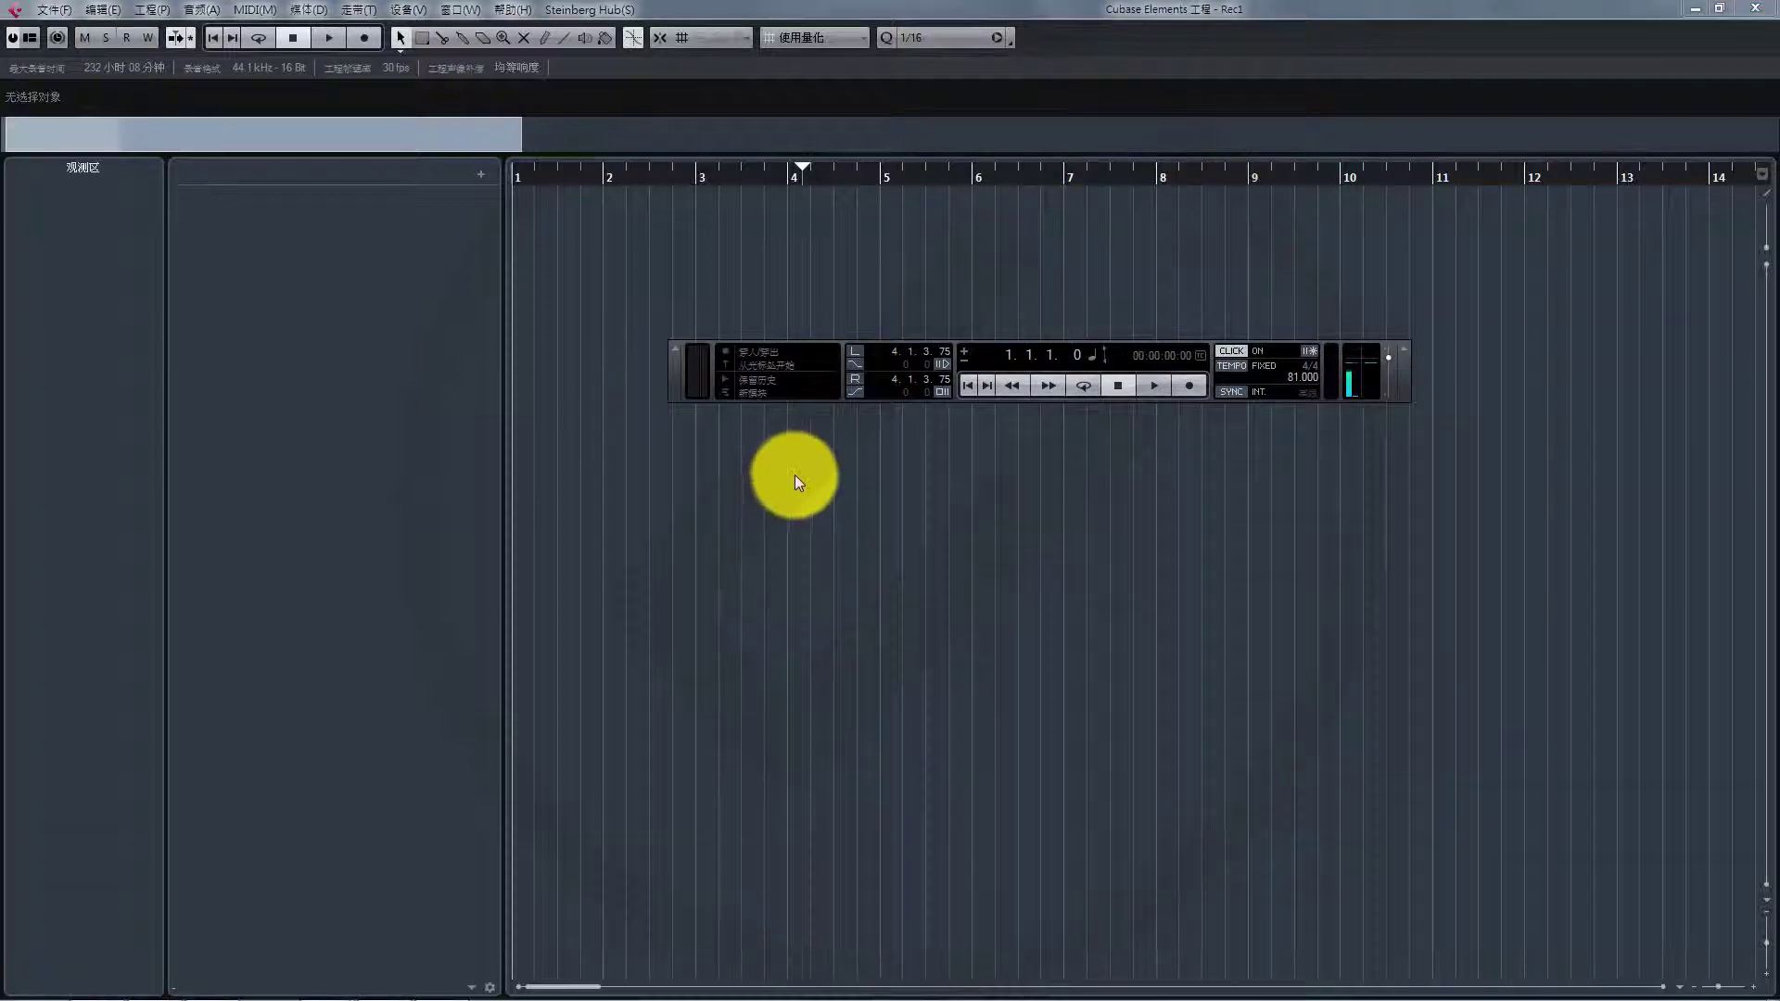
pyautogui.click(756, 384)
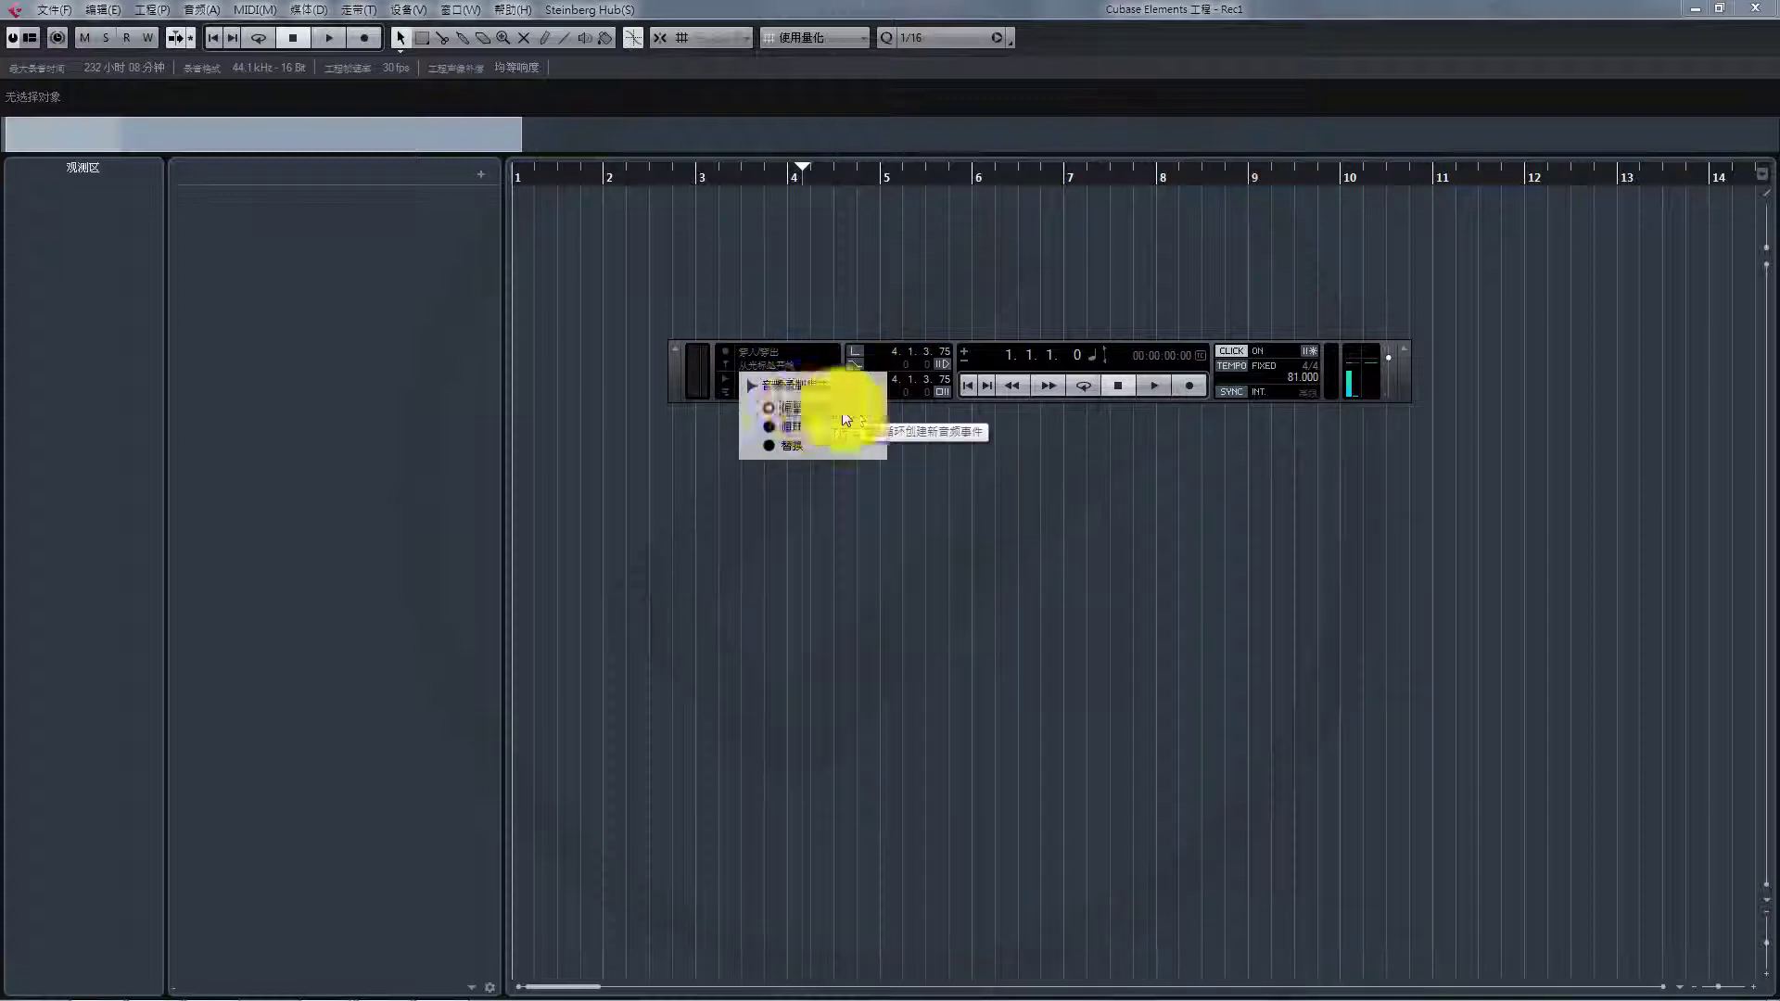
pyautogui.click(1128, 429)
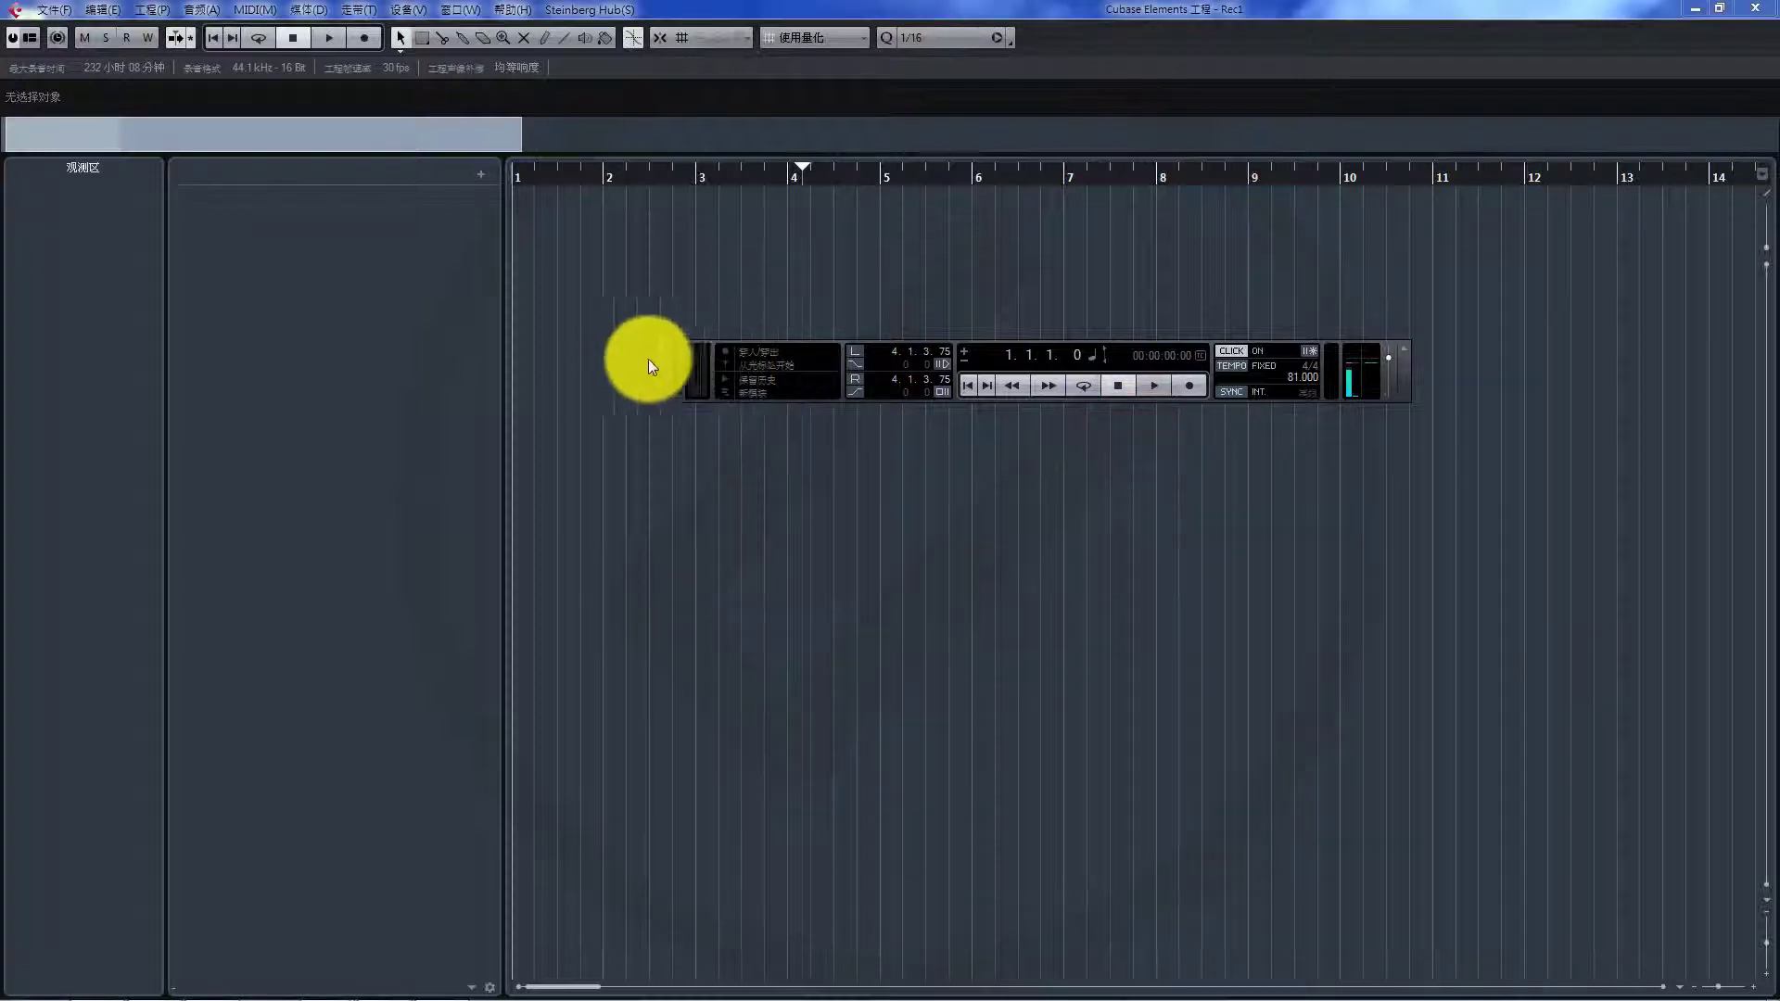
pyautogui.moveTo(677, 369); pyautogui.dragTo(692, 896)
# Add one mono audio track to the empty project.
pyautogui.rightClick(359, 326)
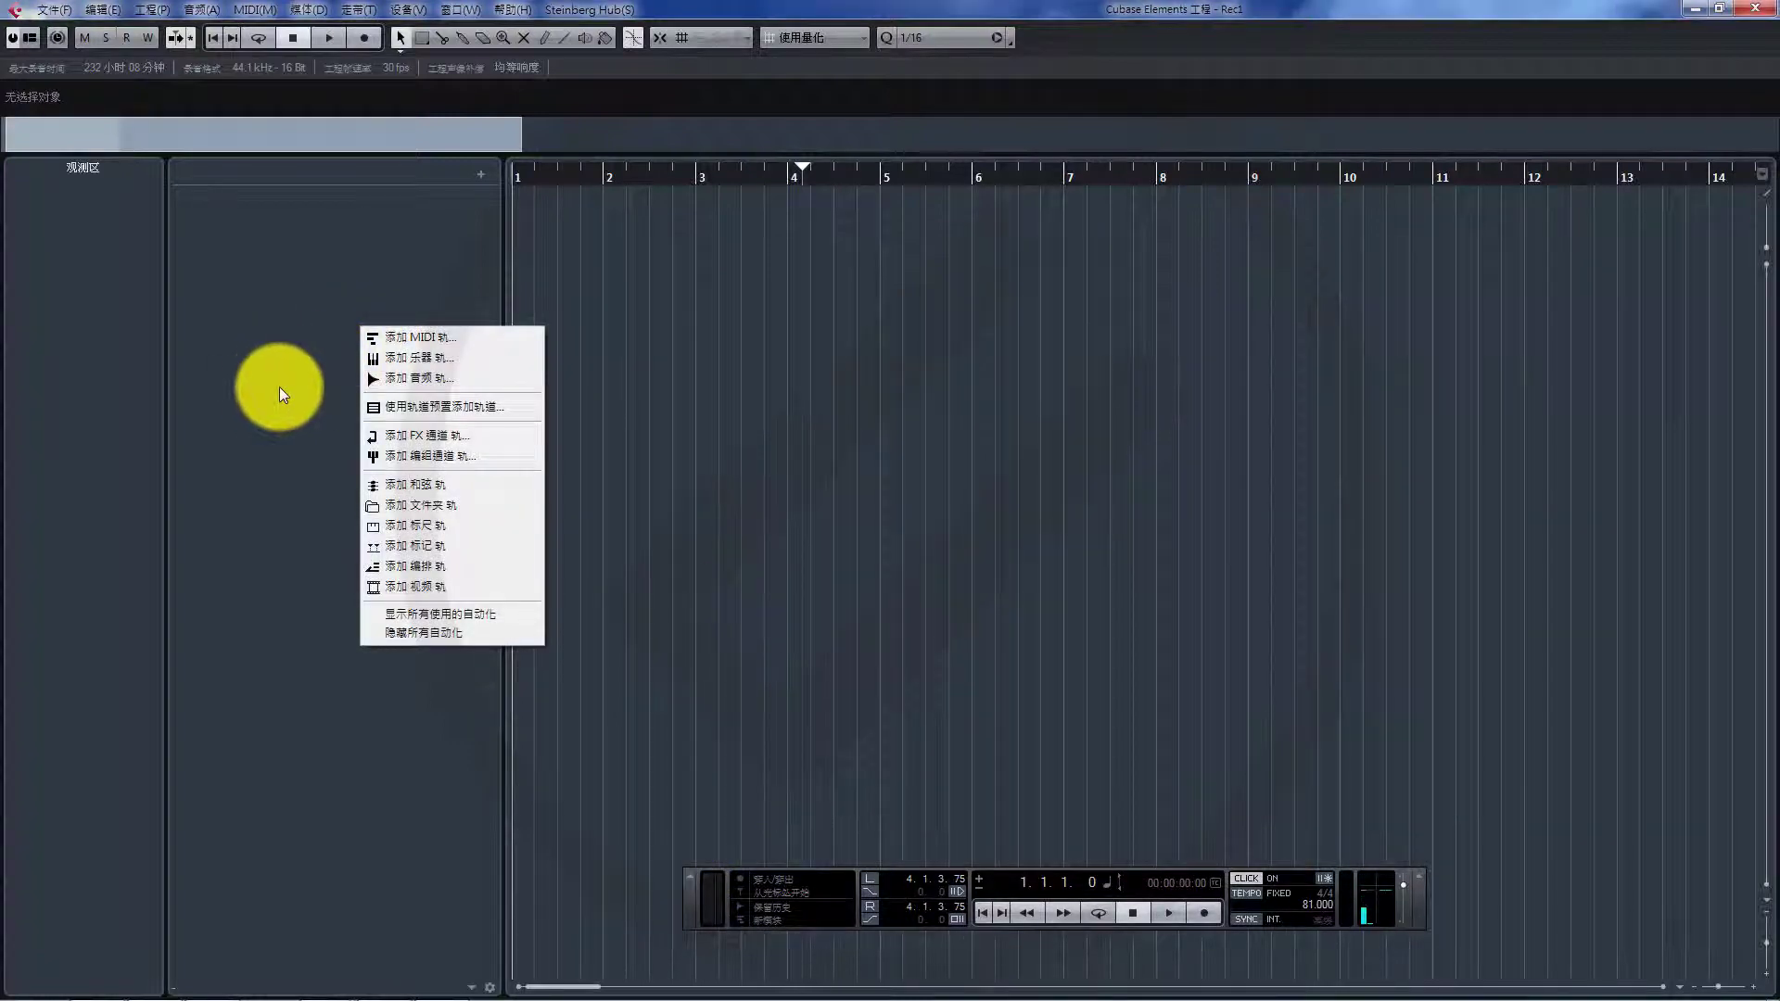
pyautogui.click(408, 381)
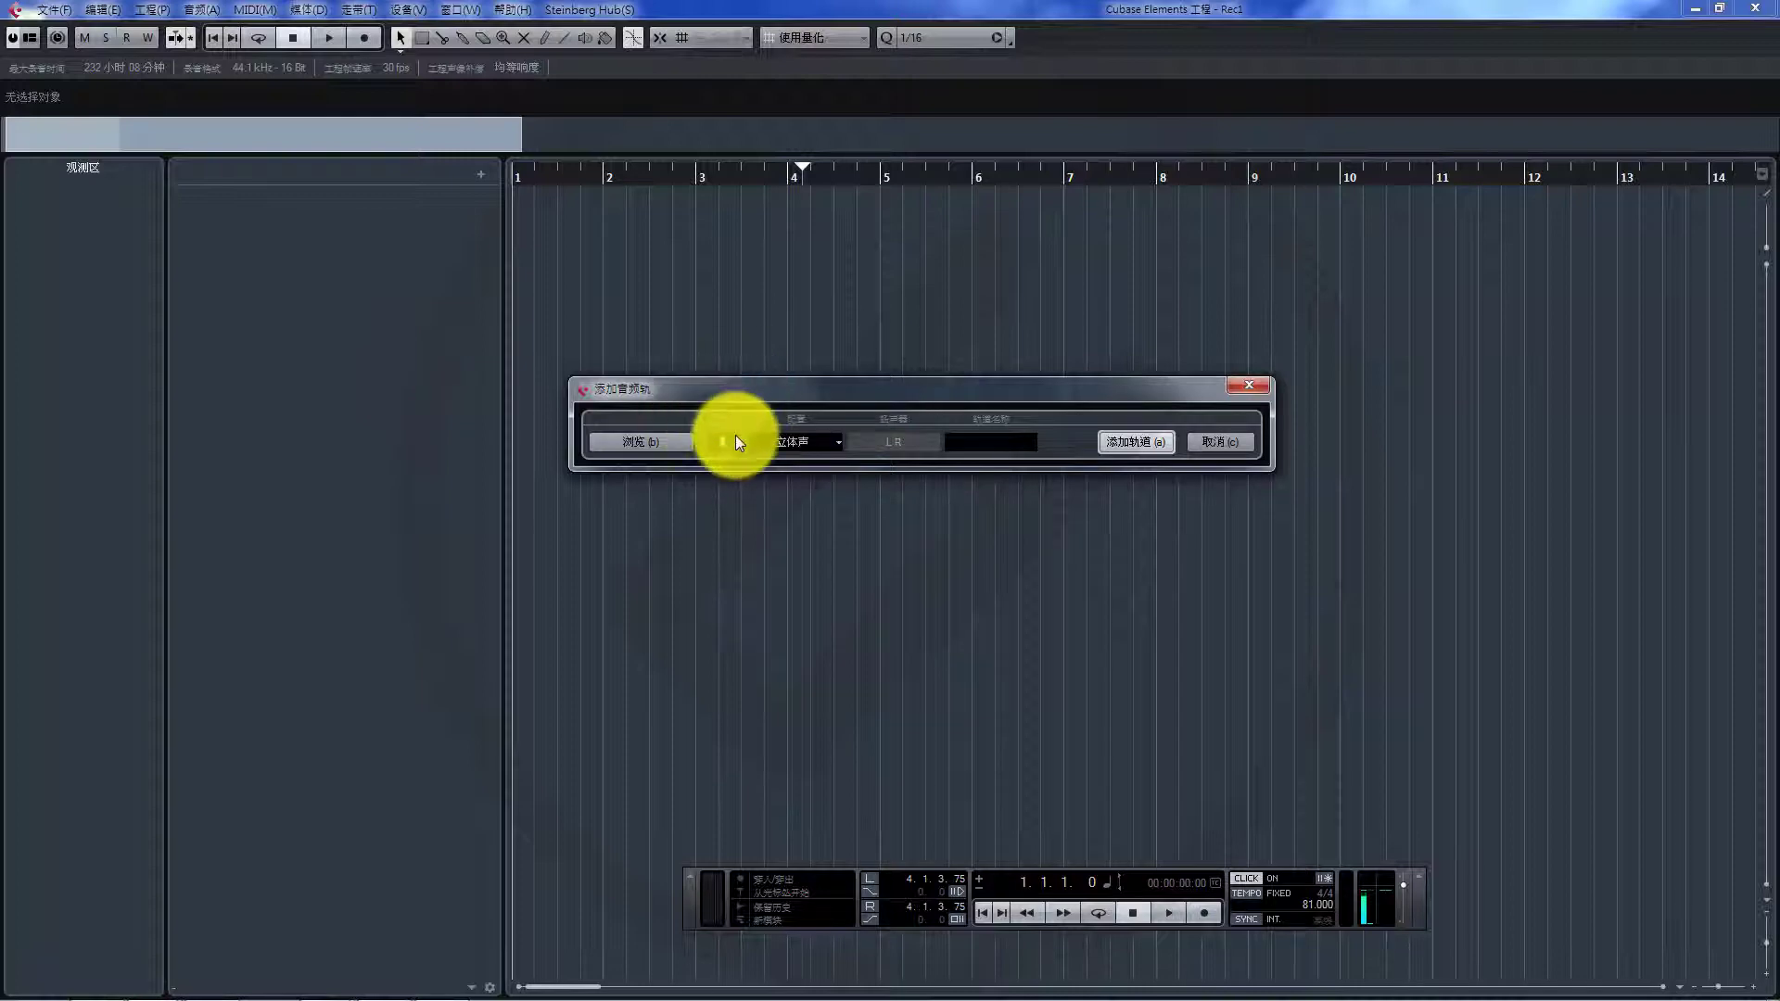
pyautogui.click(832, 442)
pyautogui.click(800, 464)
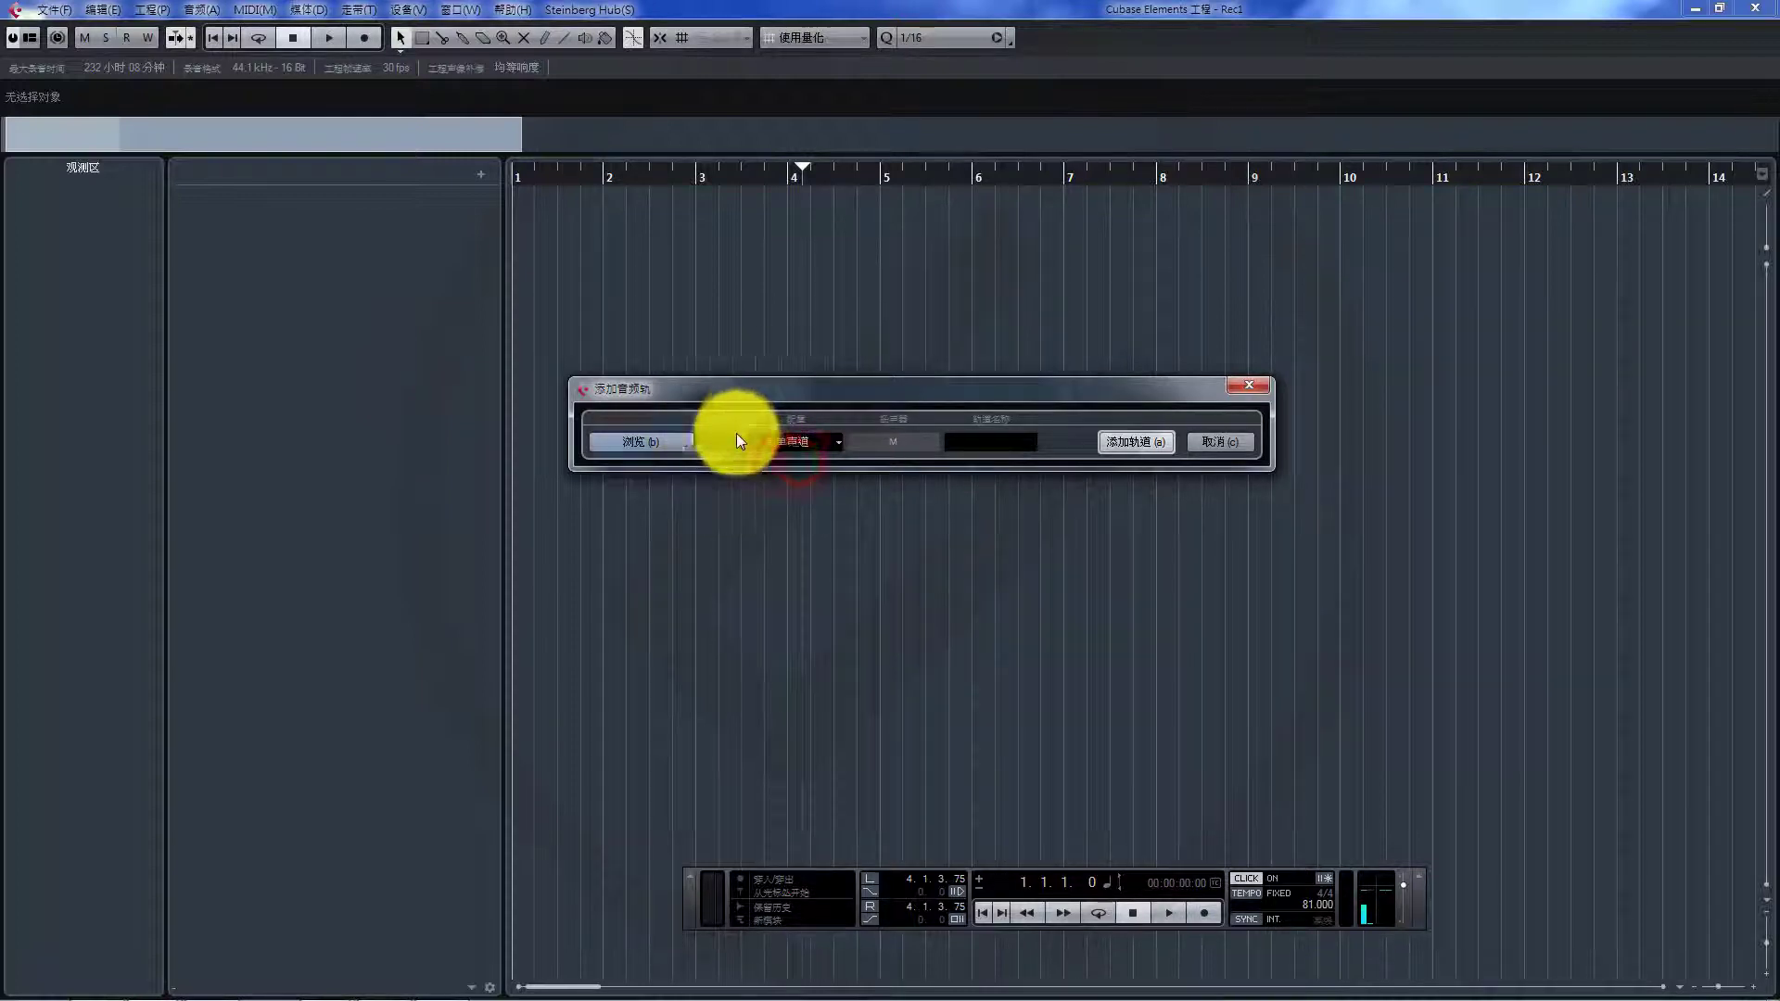
pyautogui.click(1154, 444)
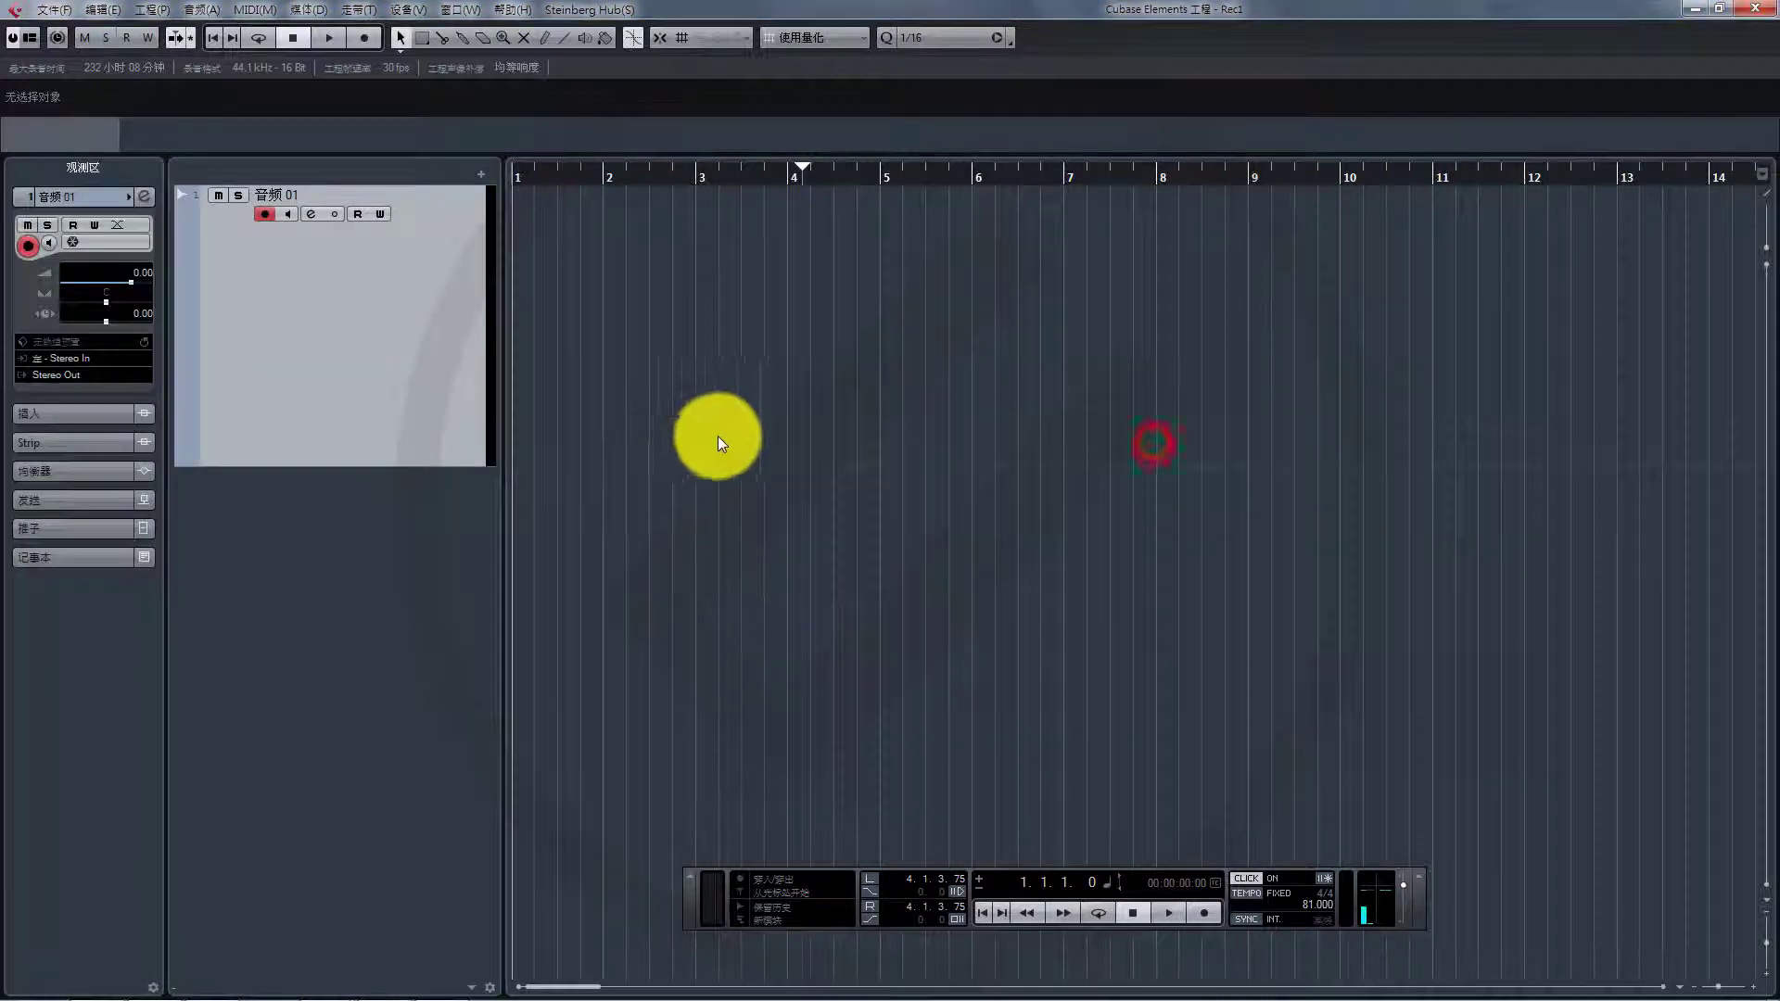
pyautogui.click(664, 448)
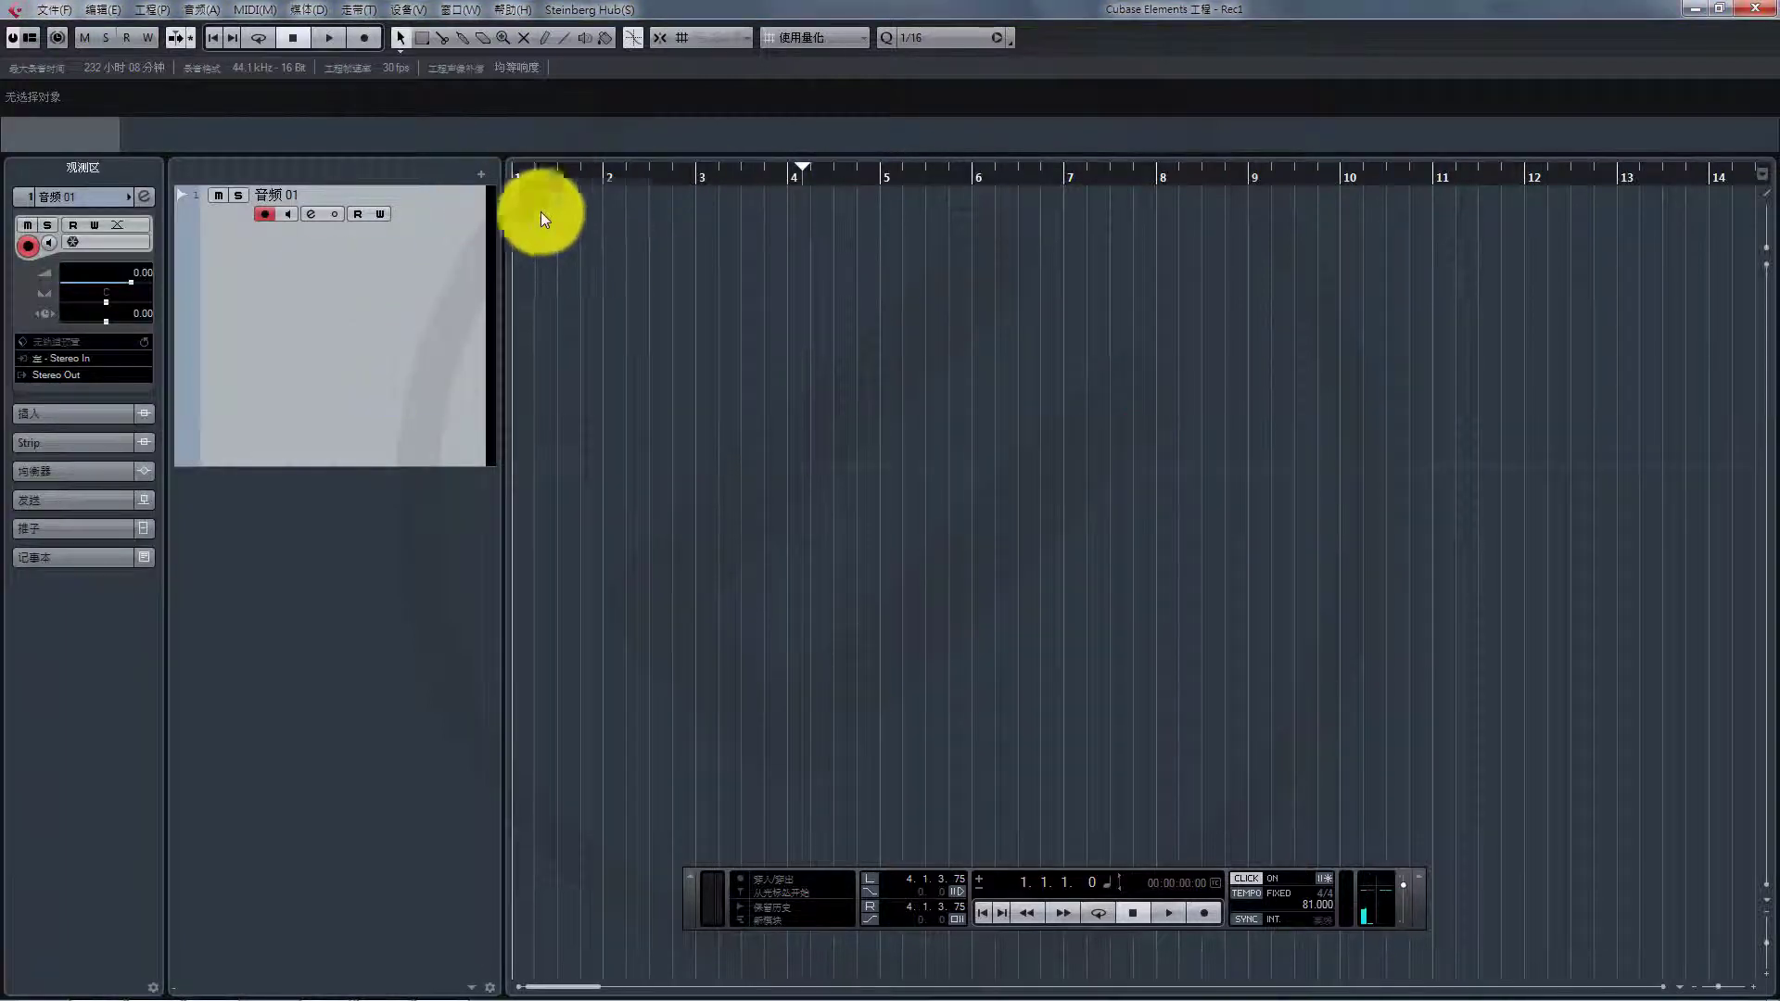
# Record a short test take from bar 1 on the audio track and delete it.
pyautogui.click(367, 37)
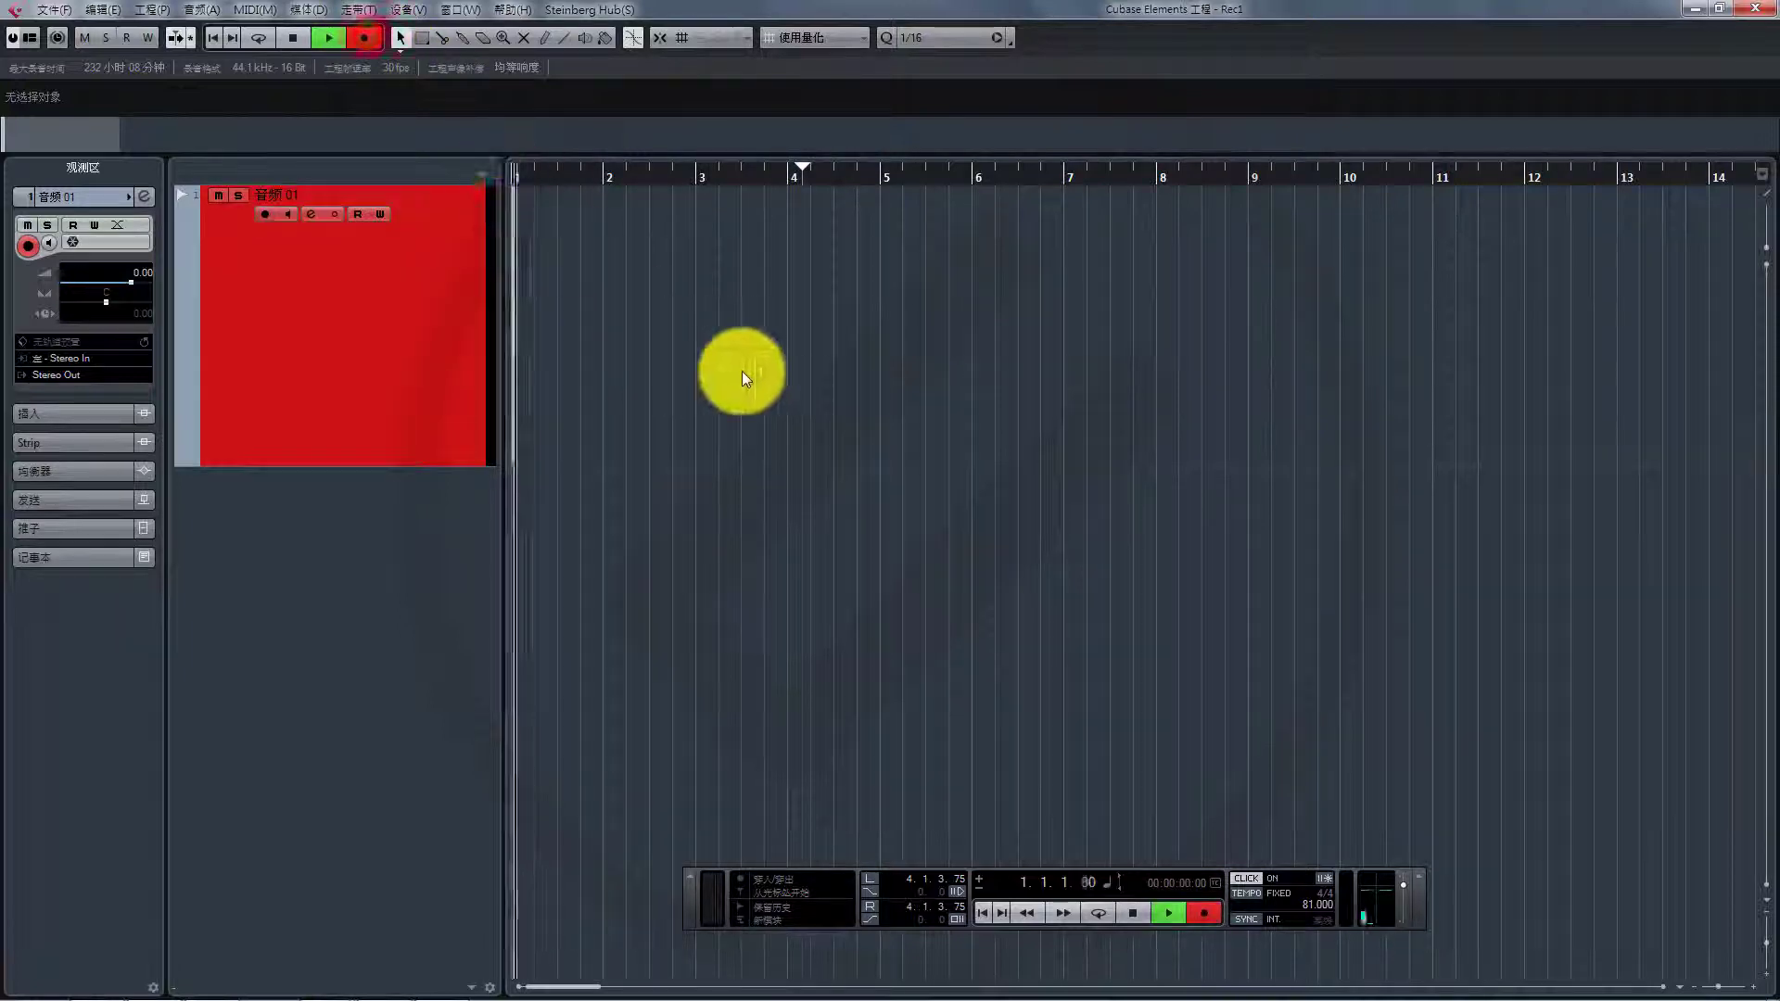
pyautogui.click(293, 37)
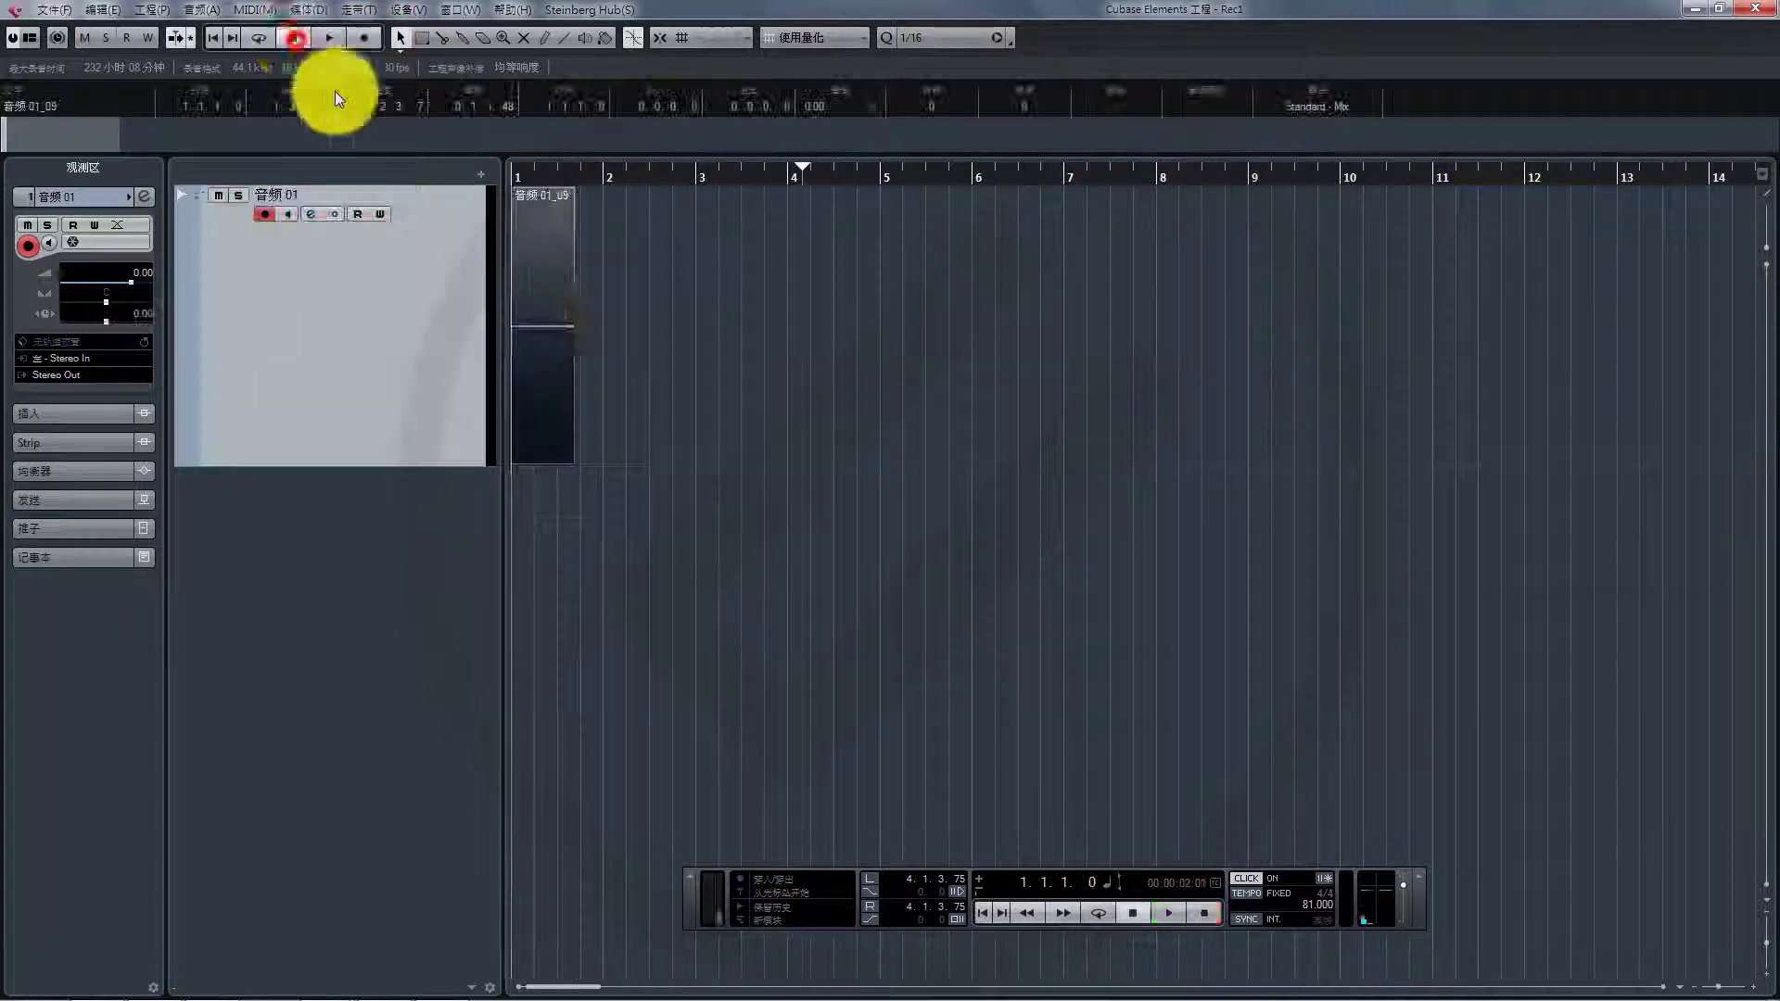
pyautogui.click(561, 330)
pyautogui.press('Delete')
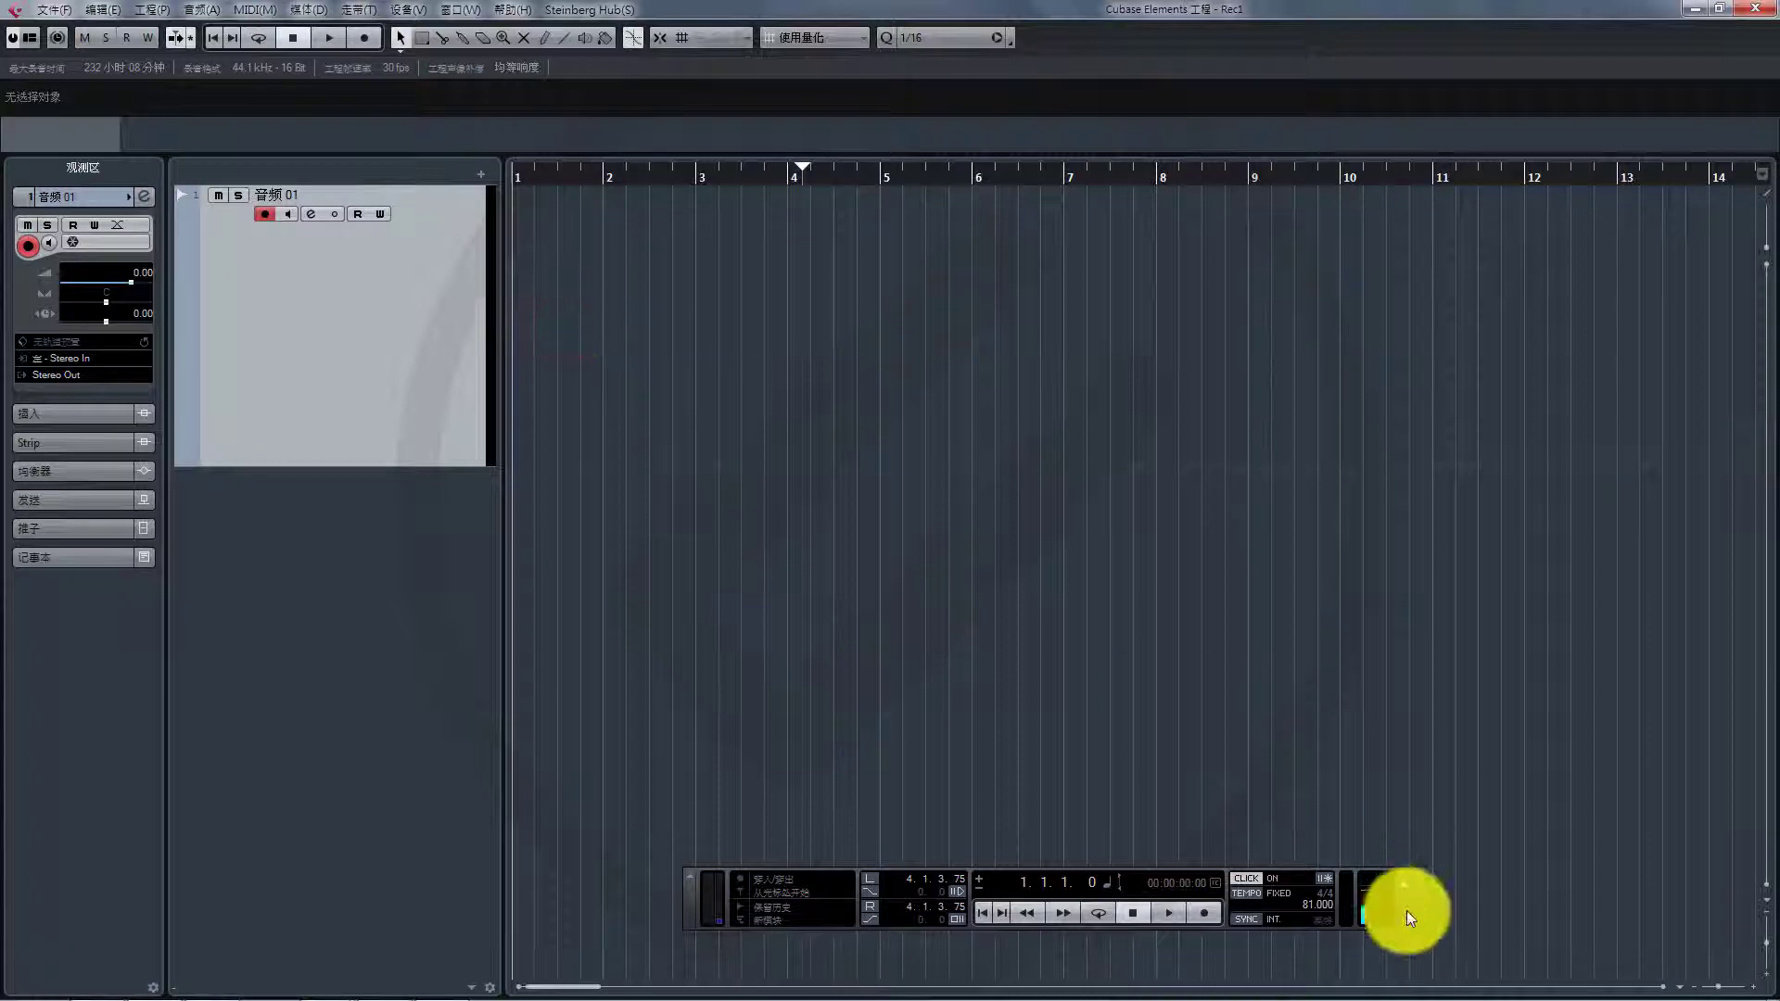
# Turn off the metronome click and check the input routing choices of the audio track.
pyautogui.click(1276, 881)
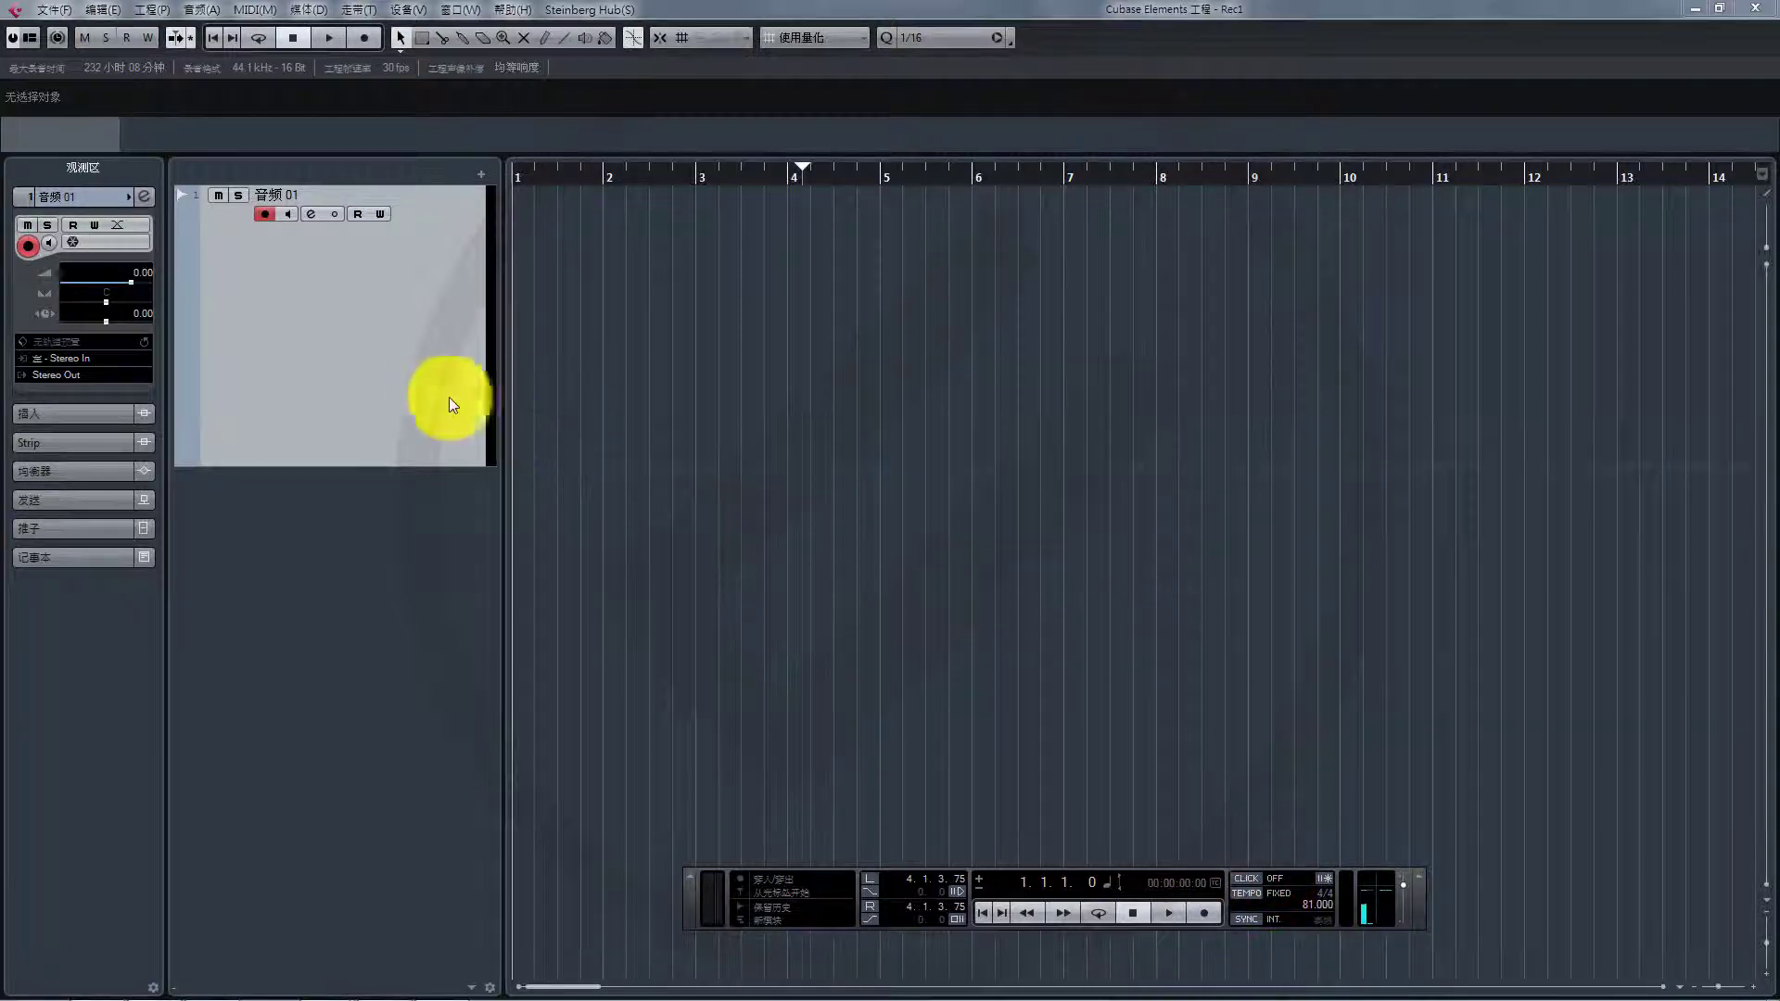
pyautogui.click(421, 386)
pyautogui.click(59, 358)
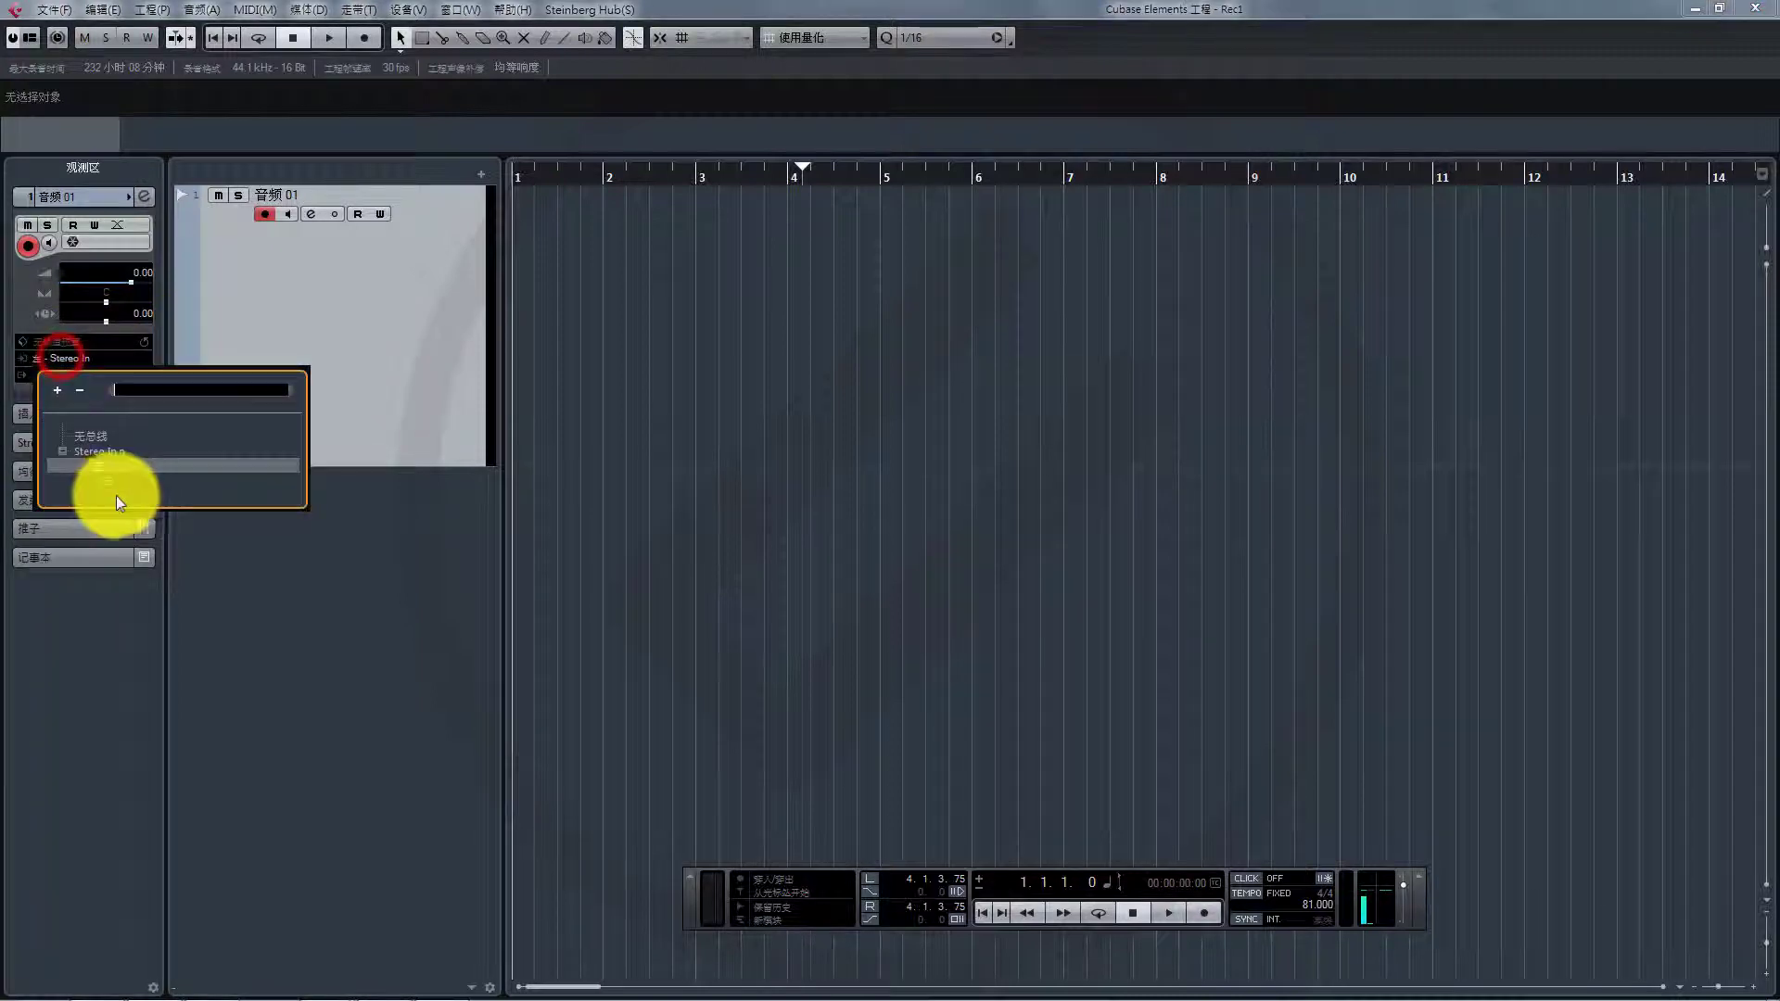
pyautogui.click(697, 459)
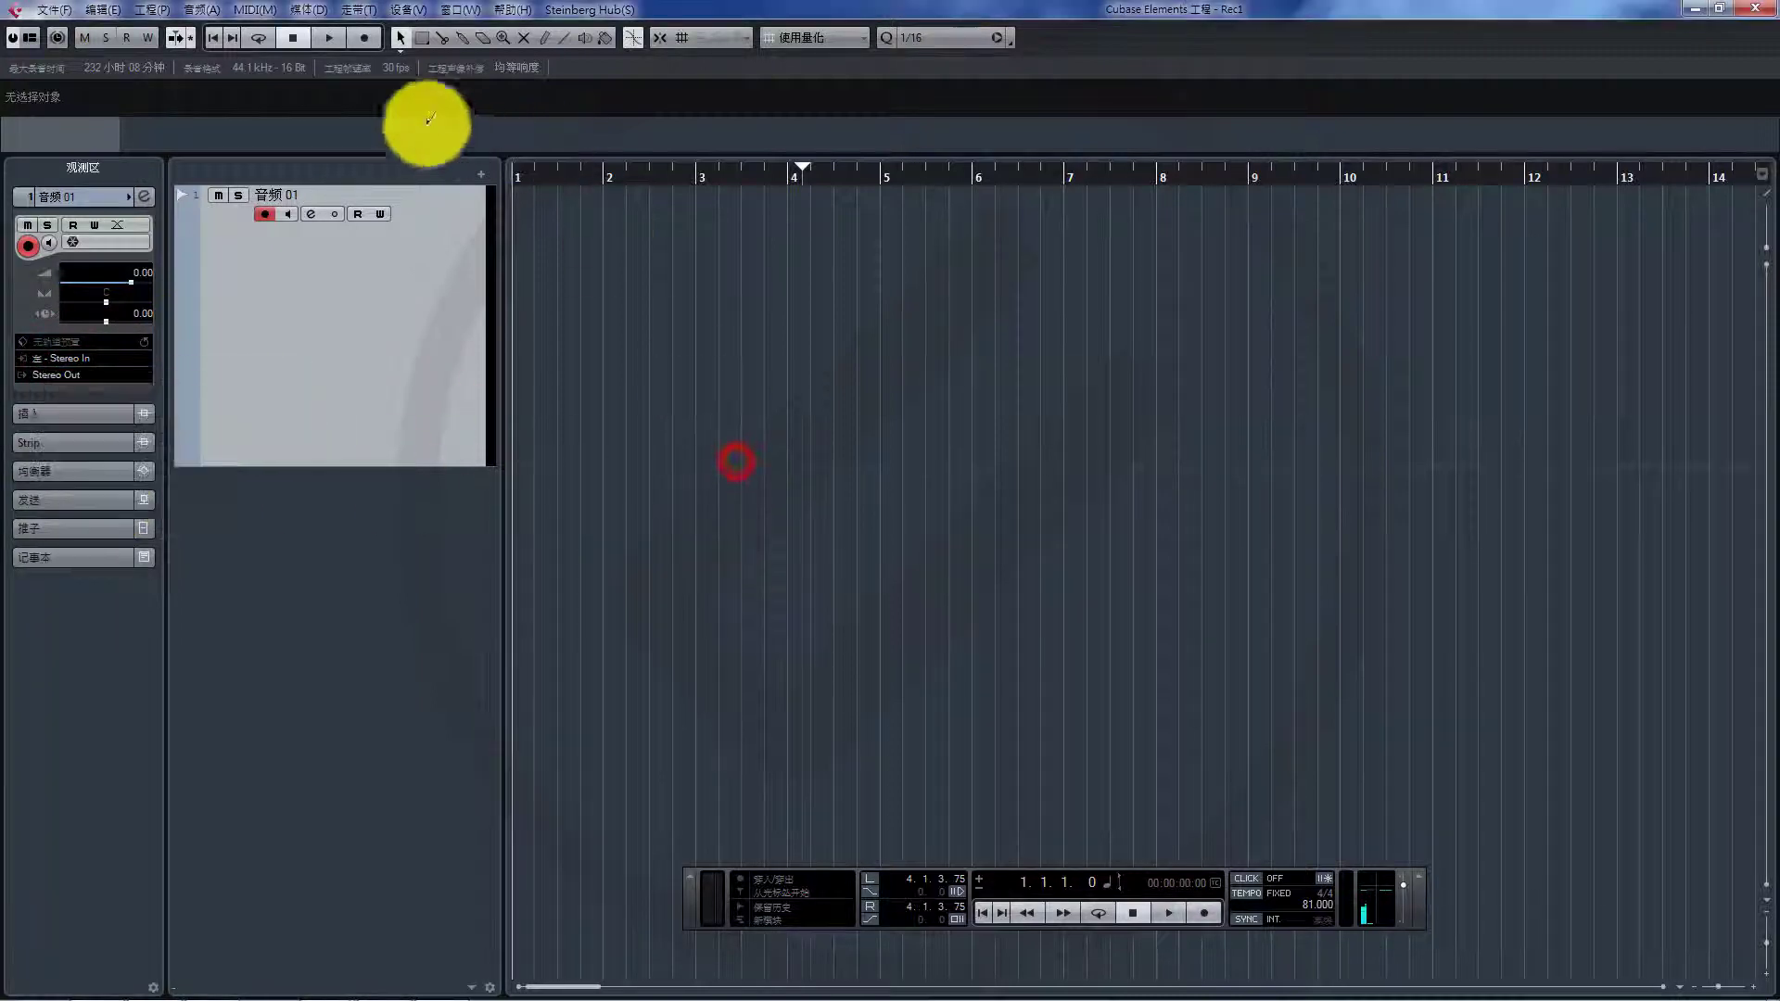
# Record a two-phrase take from bar 1 and play back its second phrase from position 2.3.4.102.
pyautogui.click(363, 37)
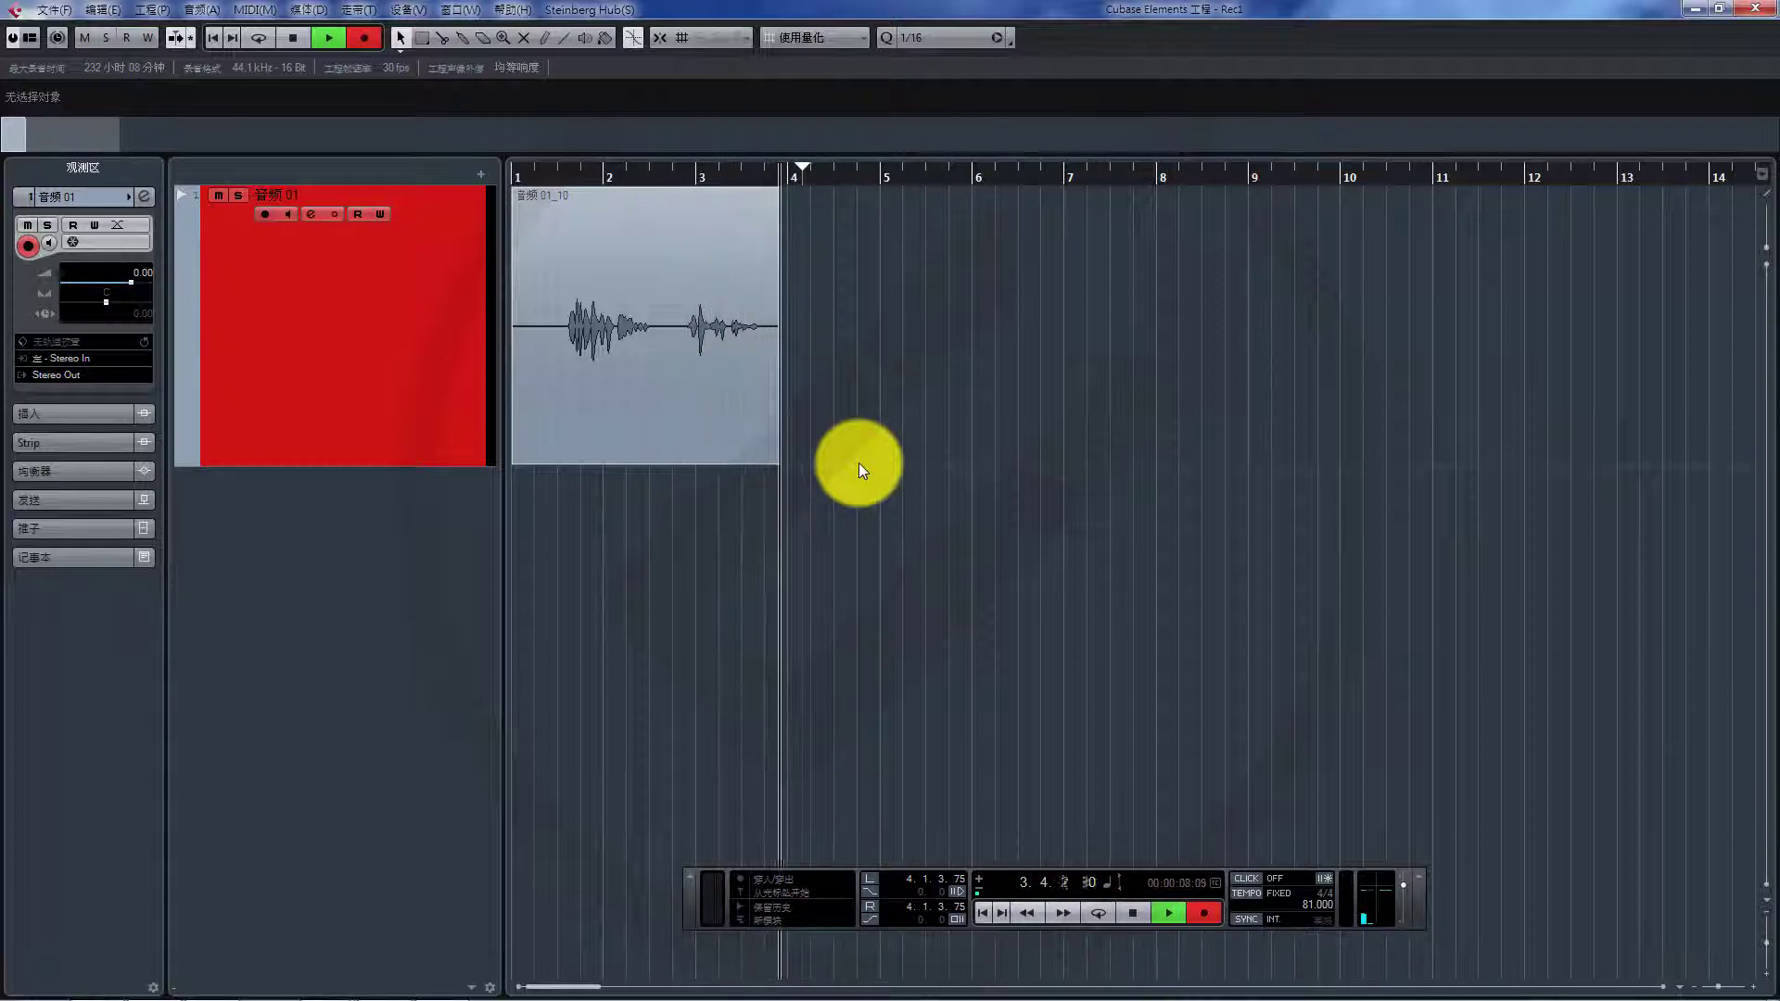
pyautogui.press('space')
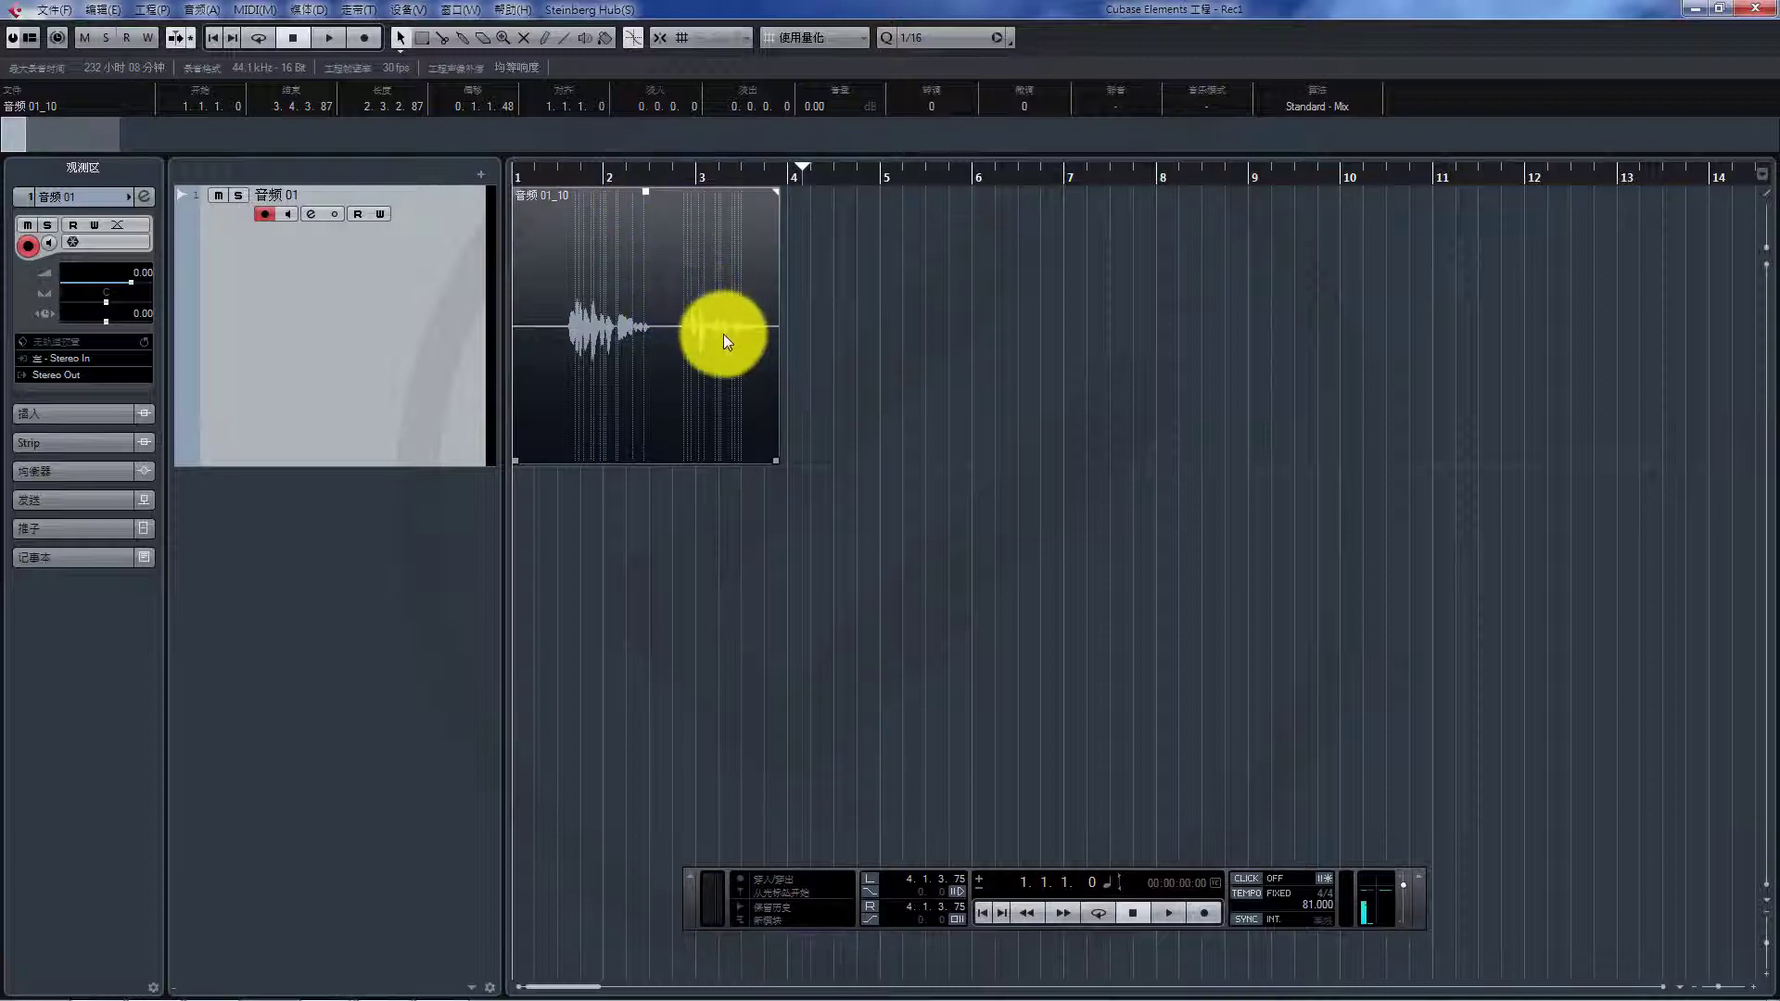
pyautogui.click(671, 176)
pyautogui.press('space')
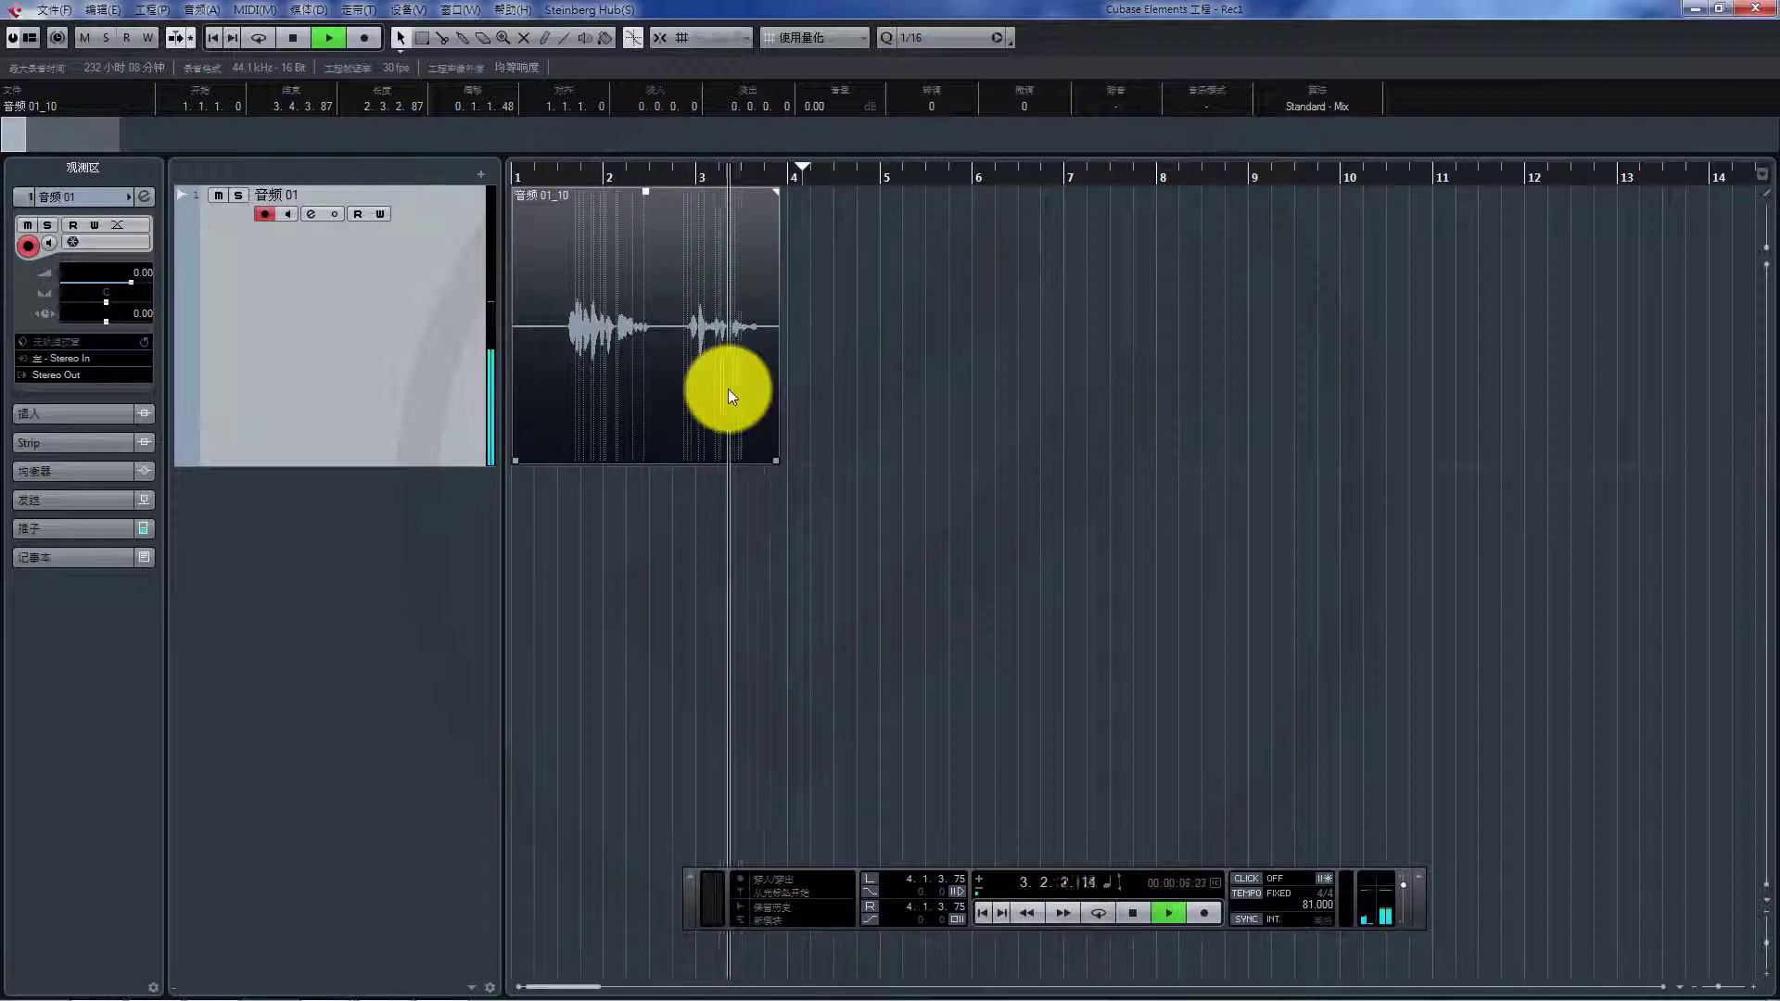
pyautogui.press('space')
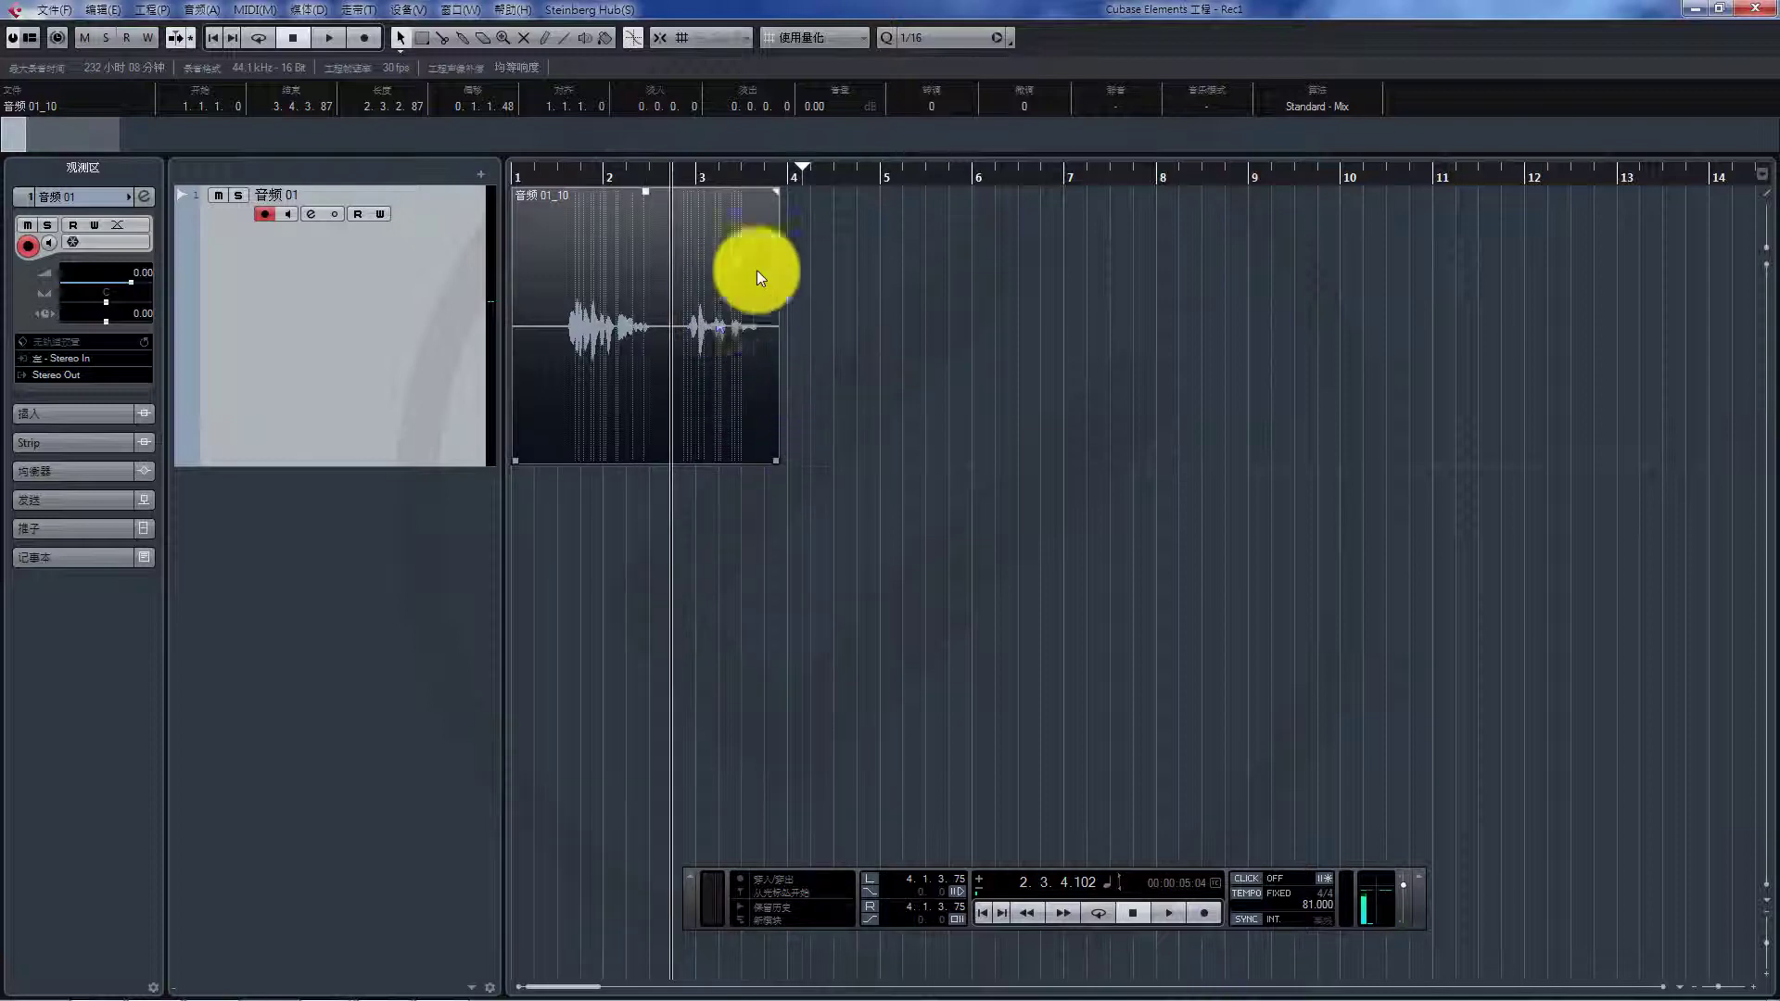
# Record a replacement for the second phrase over the first take, starting at position 2.3.4.25.
pyautogui.click(667, 170)
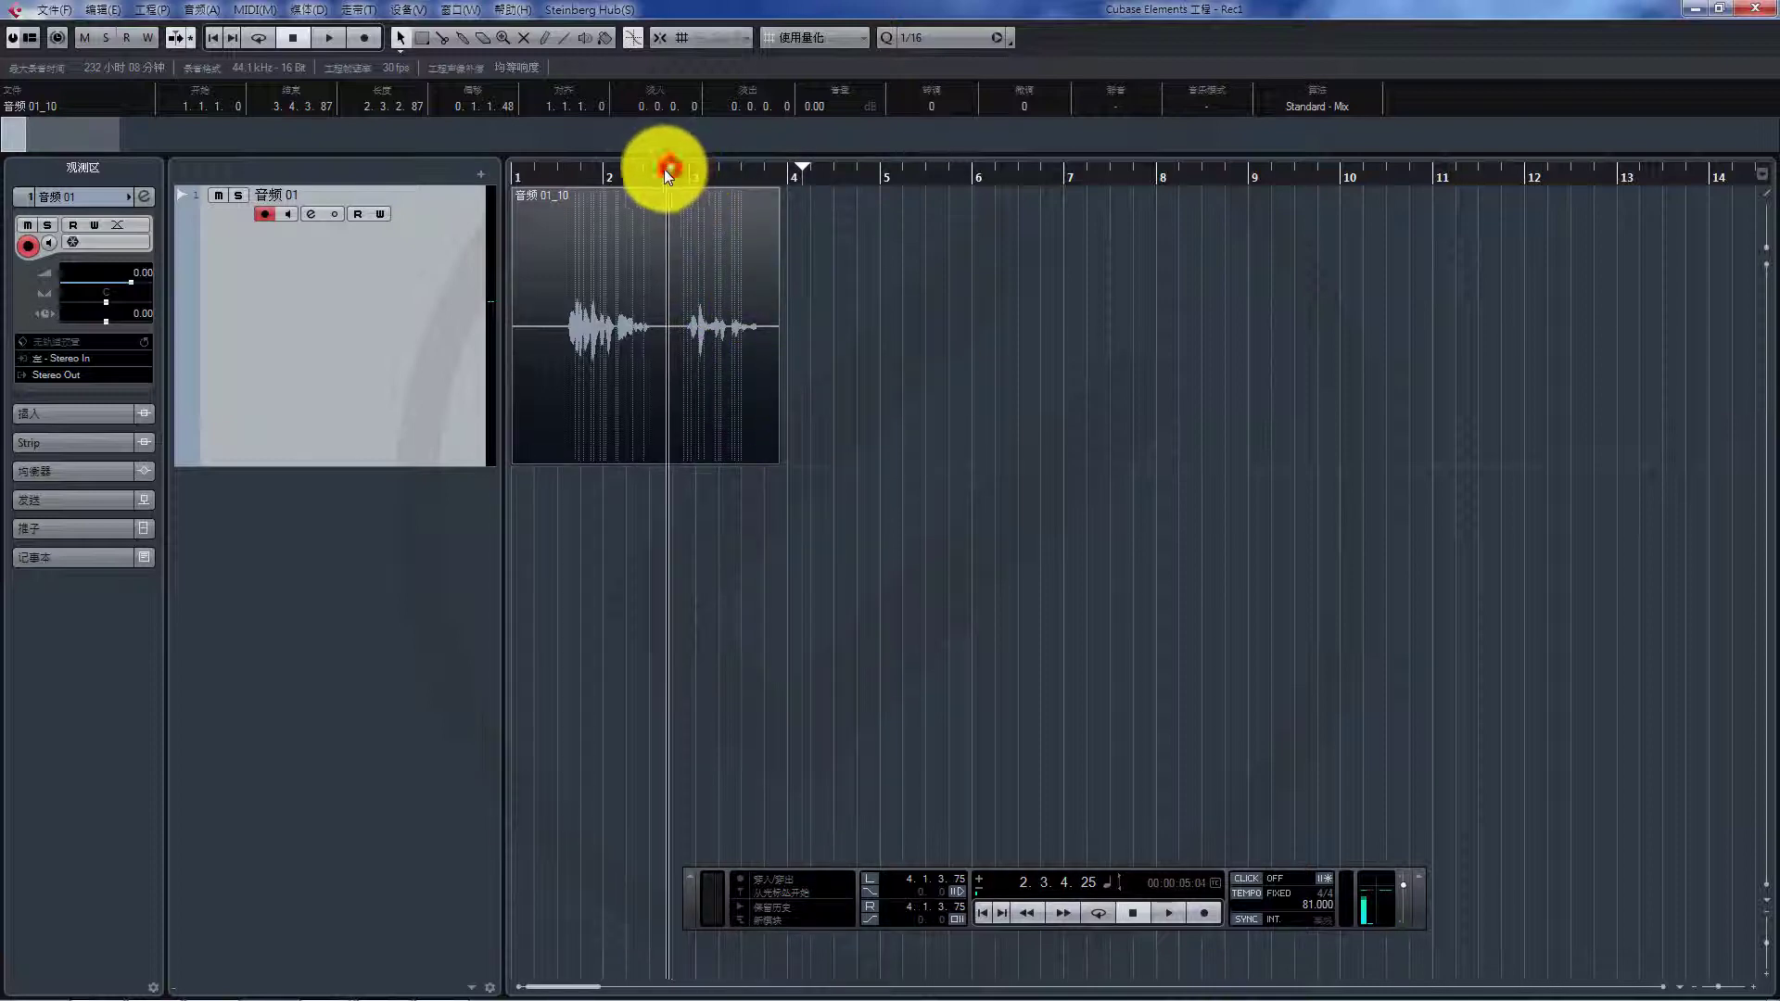
pyautogui.click(365, 36)
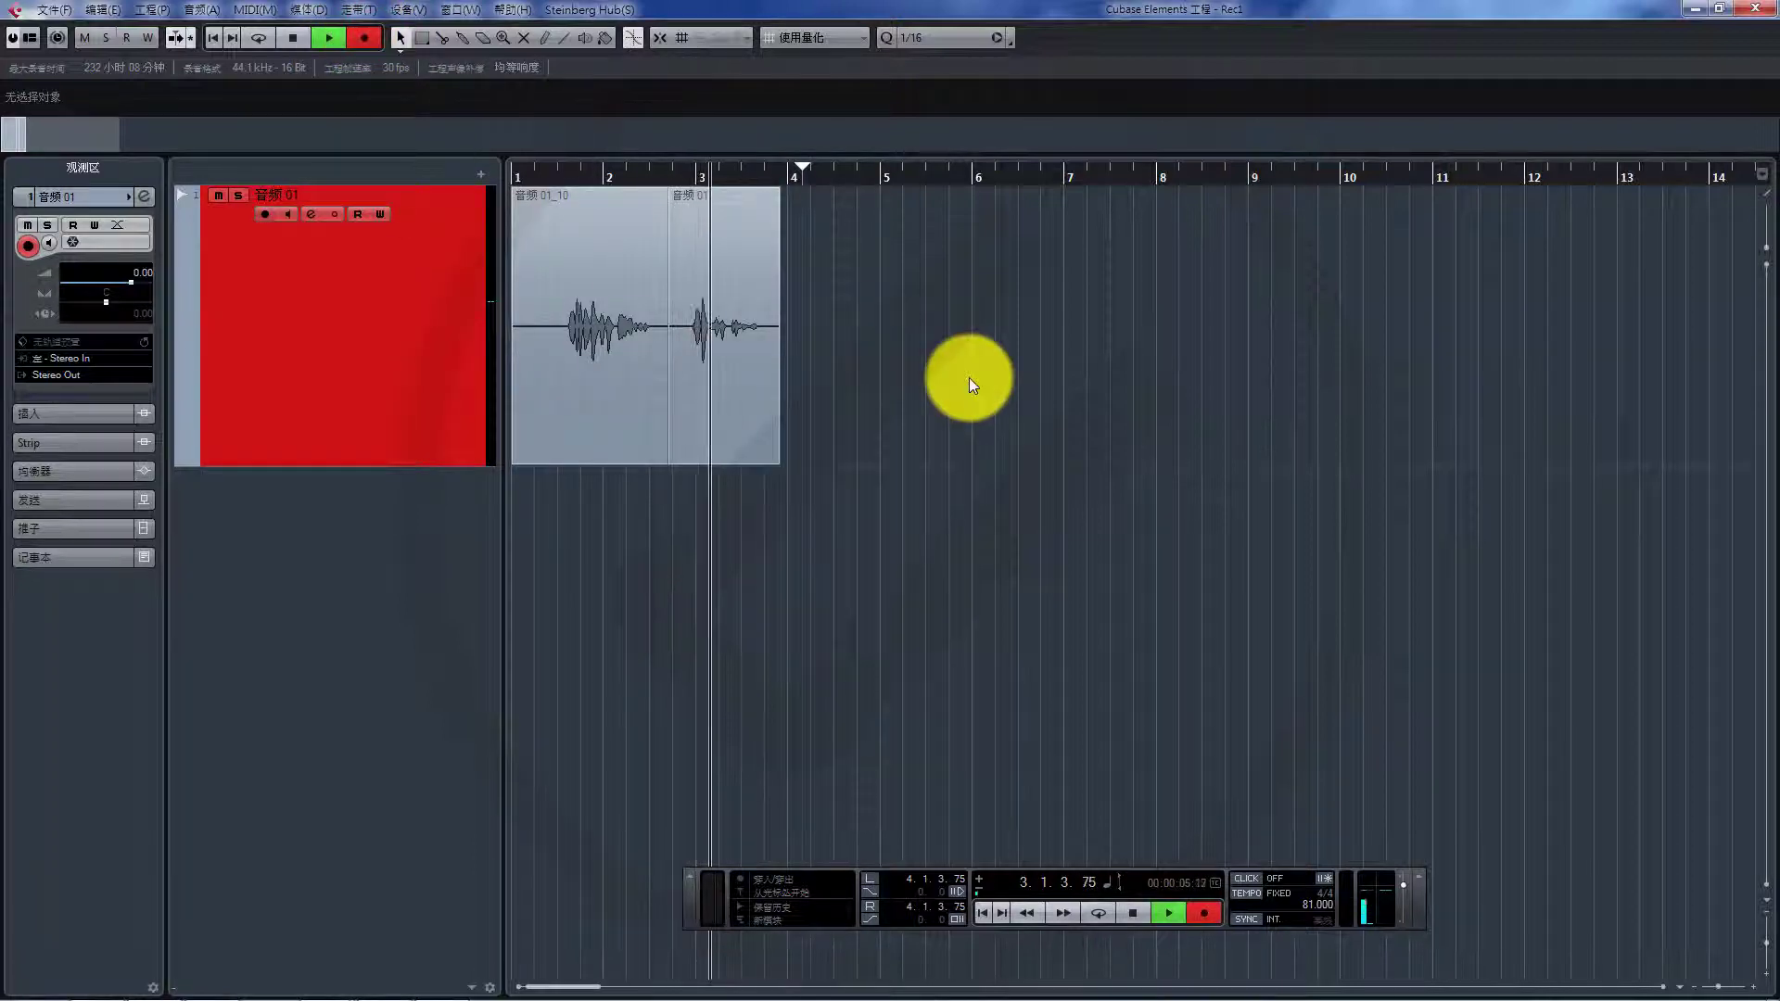
pyautogui.press('space')
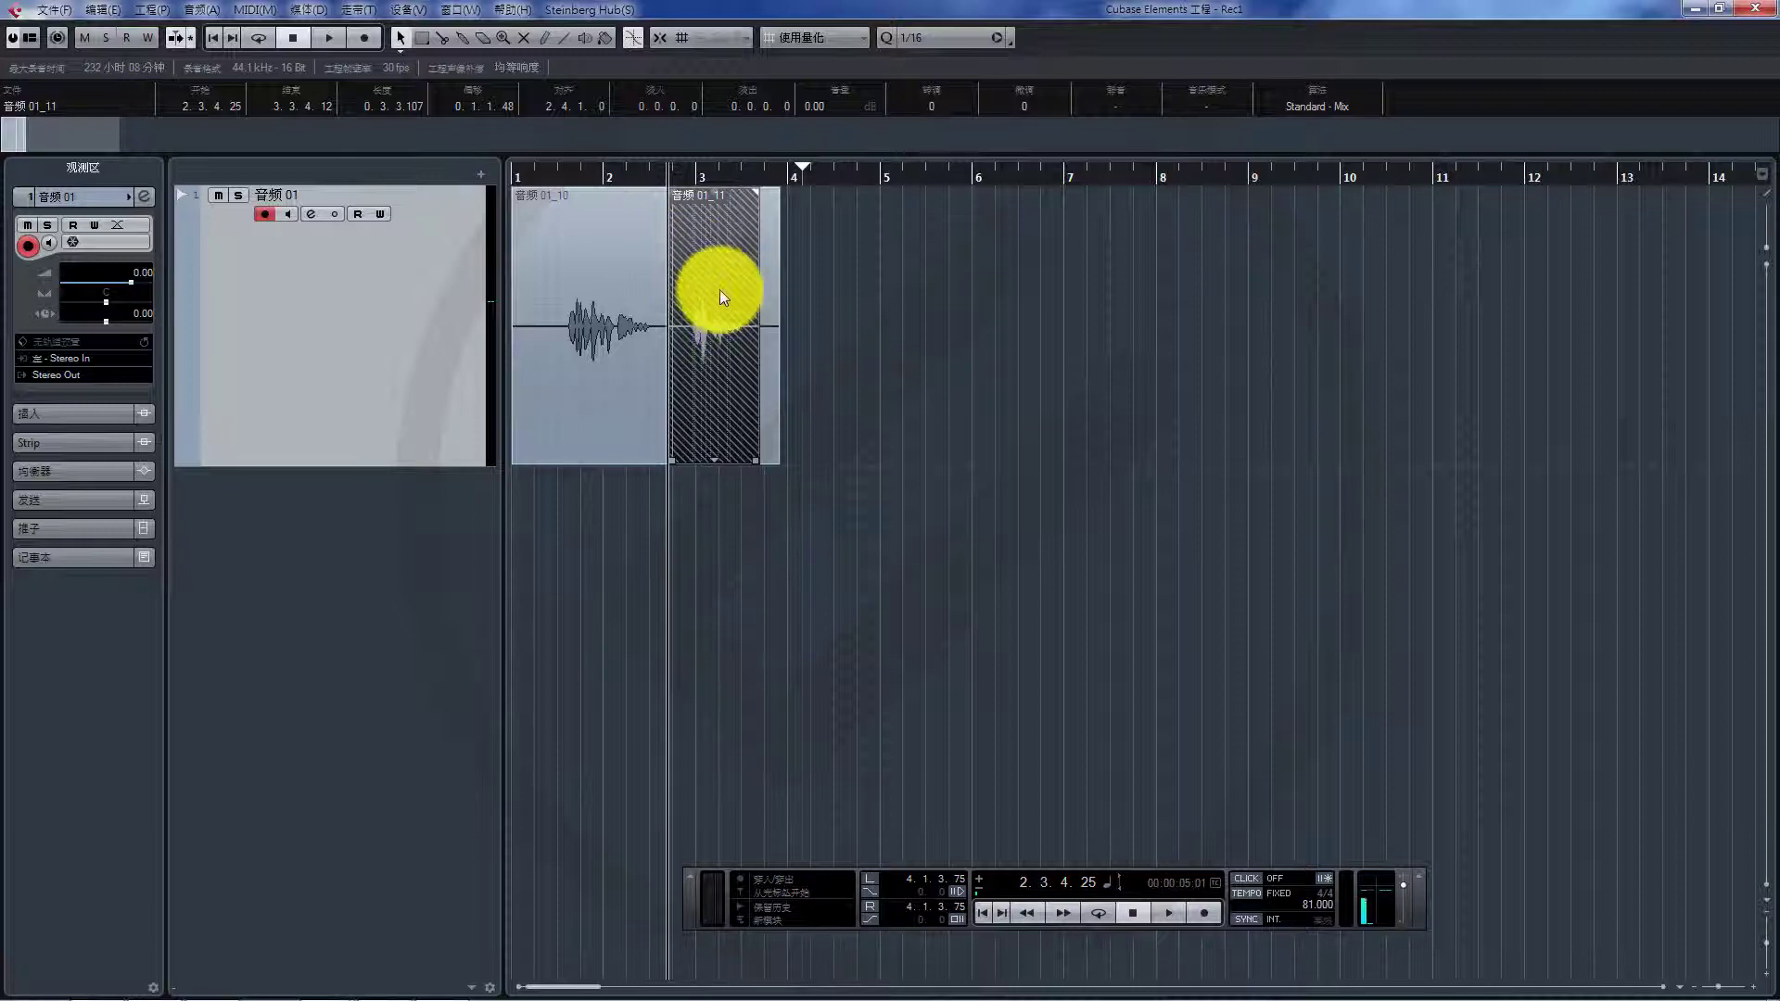
# Try moving the overlapping replacement take along the same track to position 5.4.2.94, and undo the move.
pyautogui.press('h')
pyautogui.press('h')
pyautogui.press('h')
pyautogui.press('h')
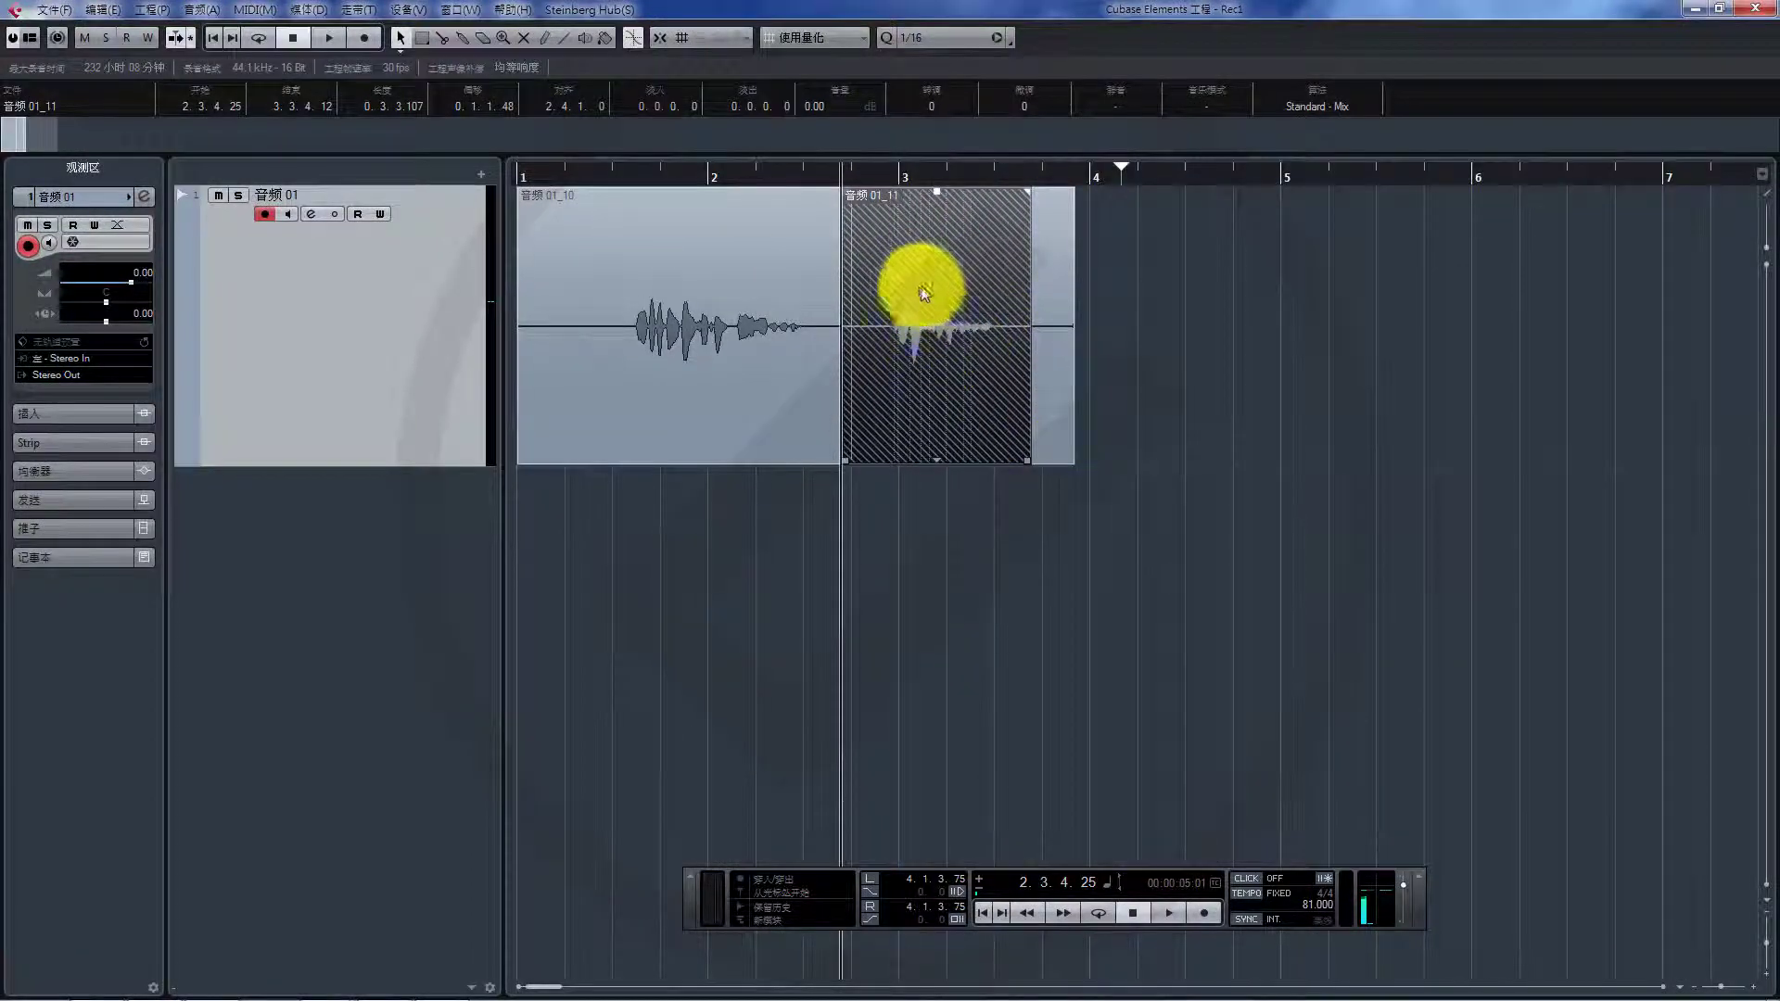
pyautogui.click(748, 275)
pyautogui.click(1045, 293)
pyautogui.click(805, 304)
pyautogui.click(993, 574)
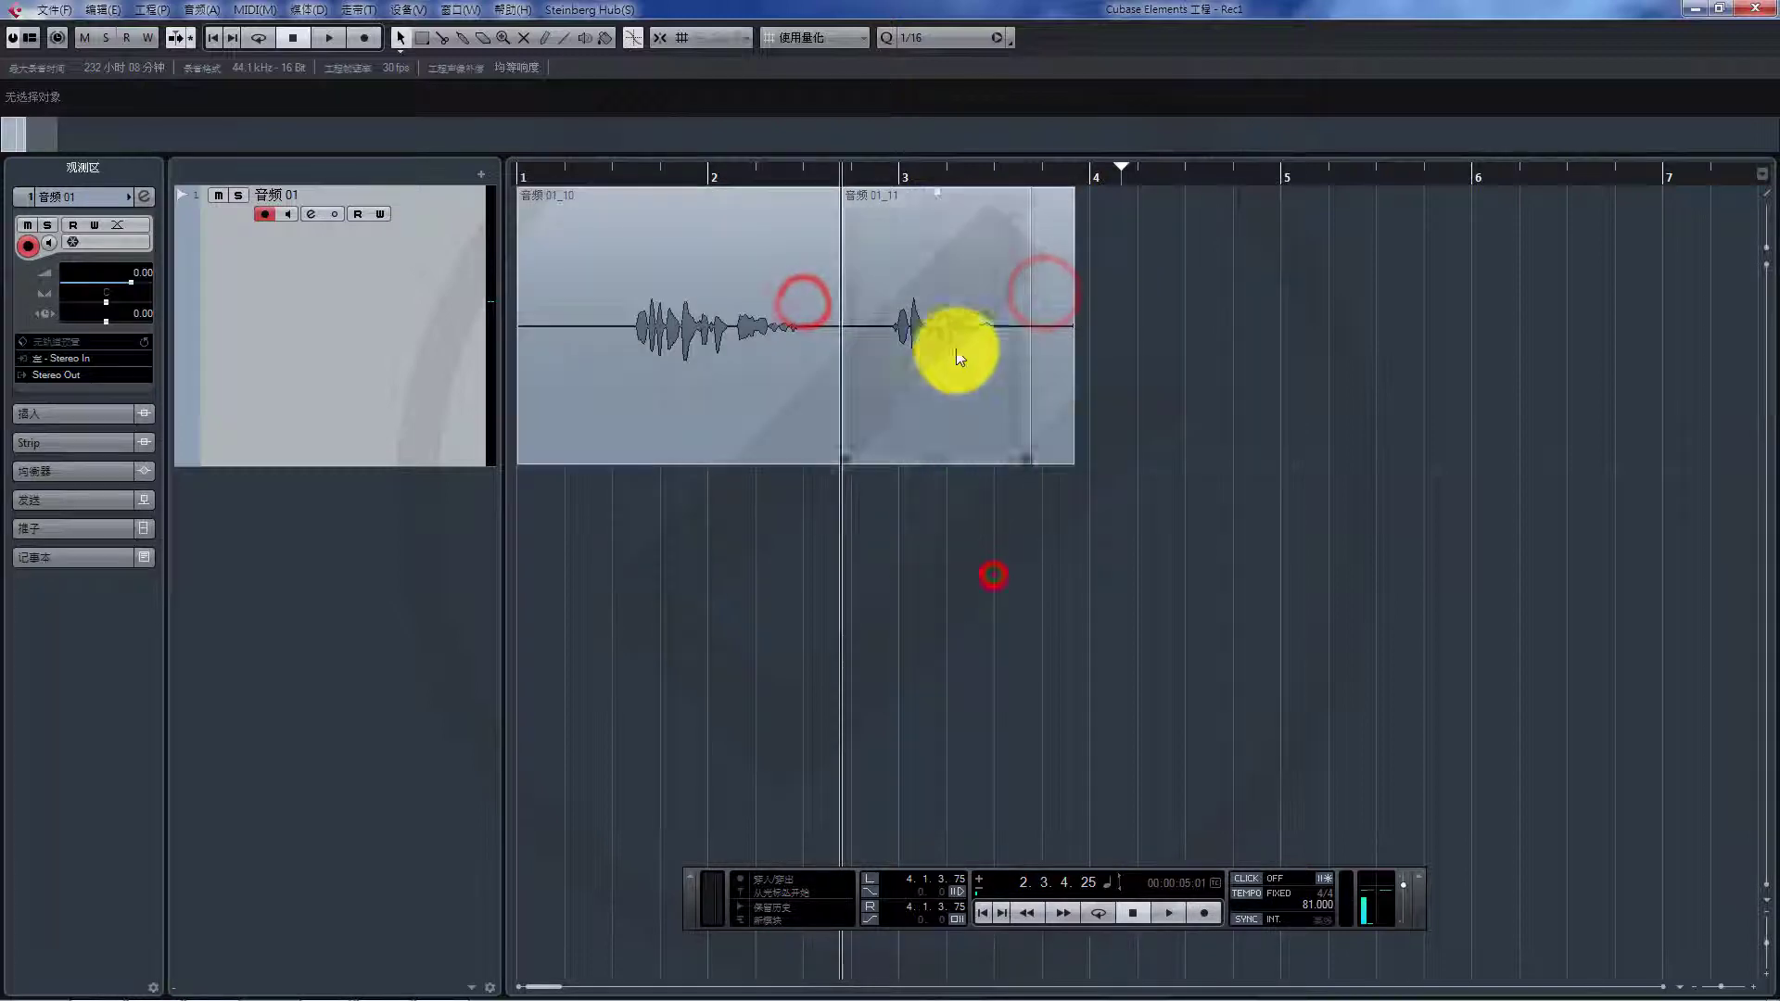
pyautogui.click(956, 351)
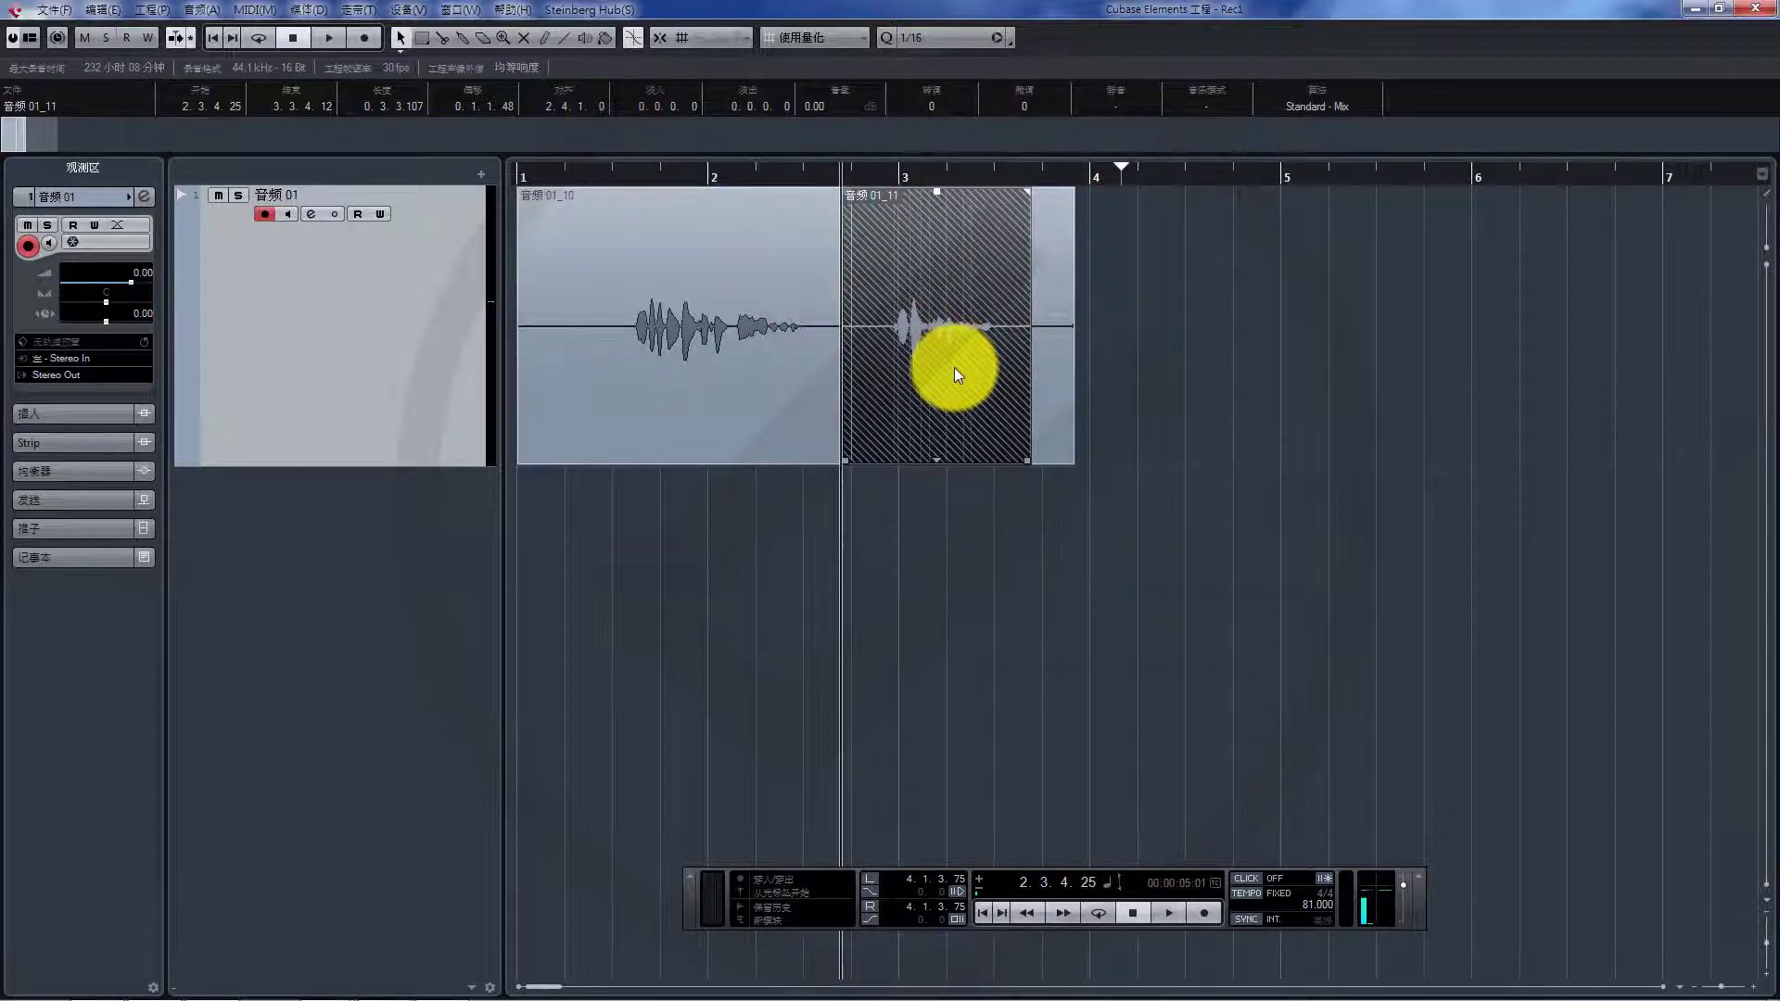
pyautogui.moveTo(954, 368); pyautogui.dragTo(1561, 366)
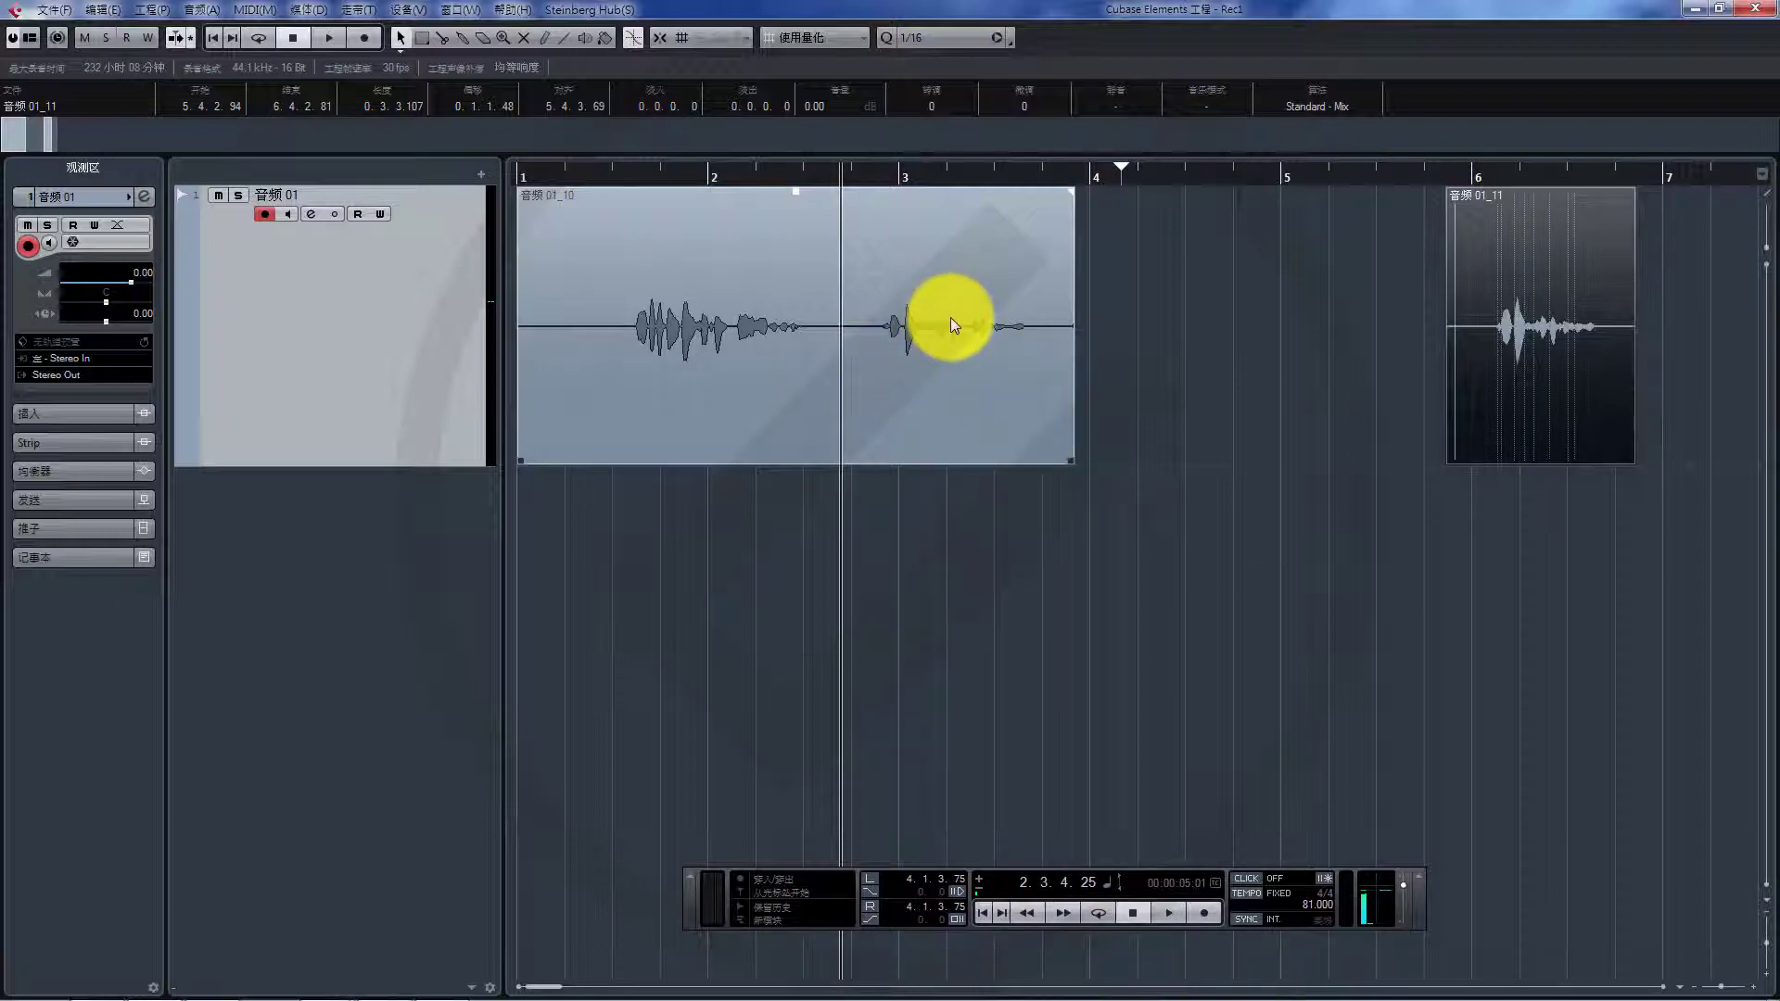
pyautogui.hotkey('ctrl', 'z')
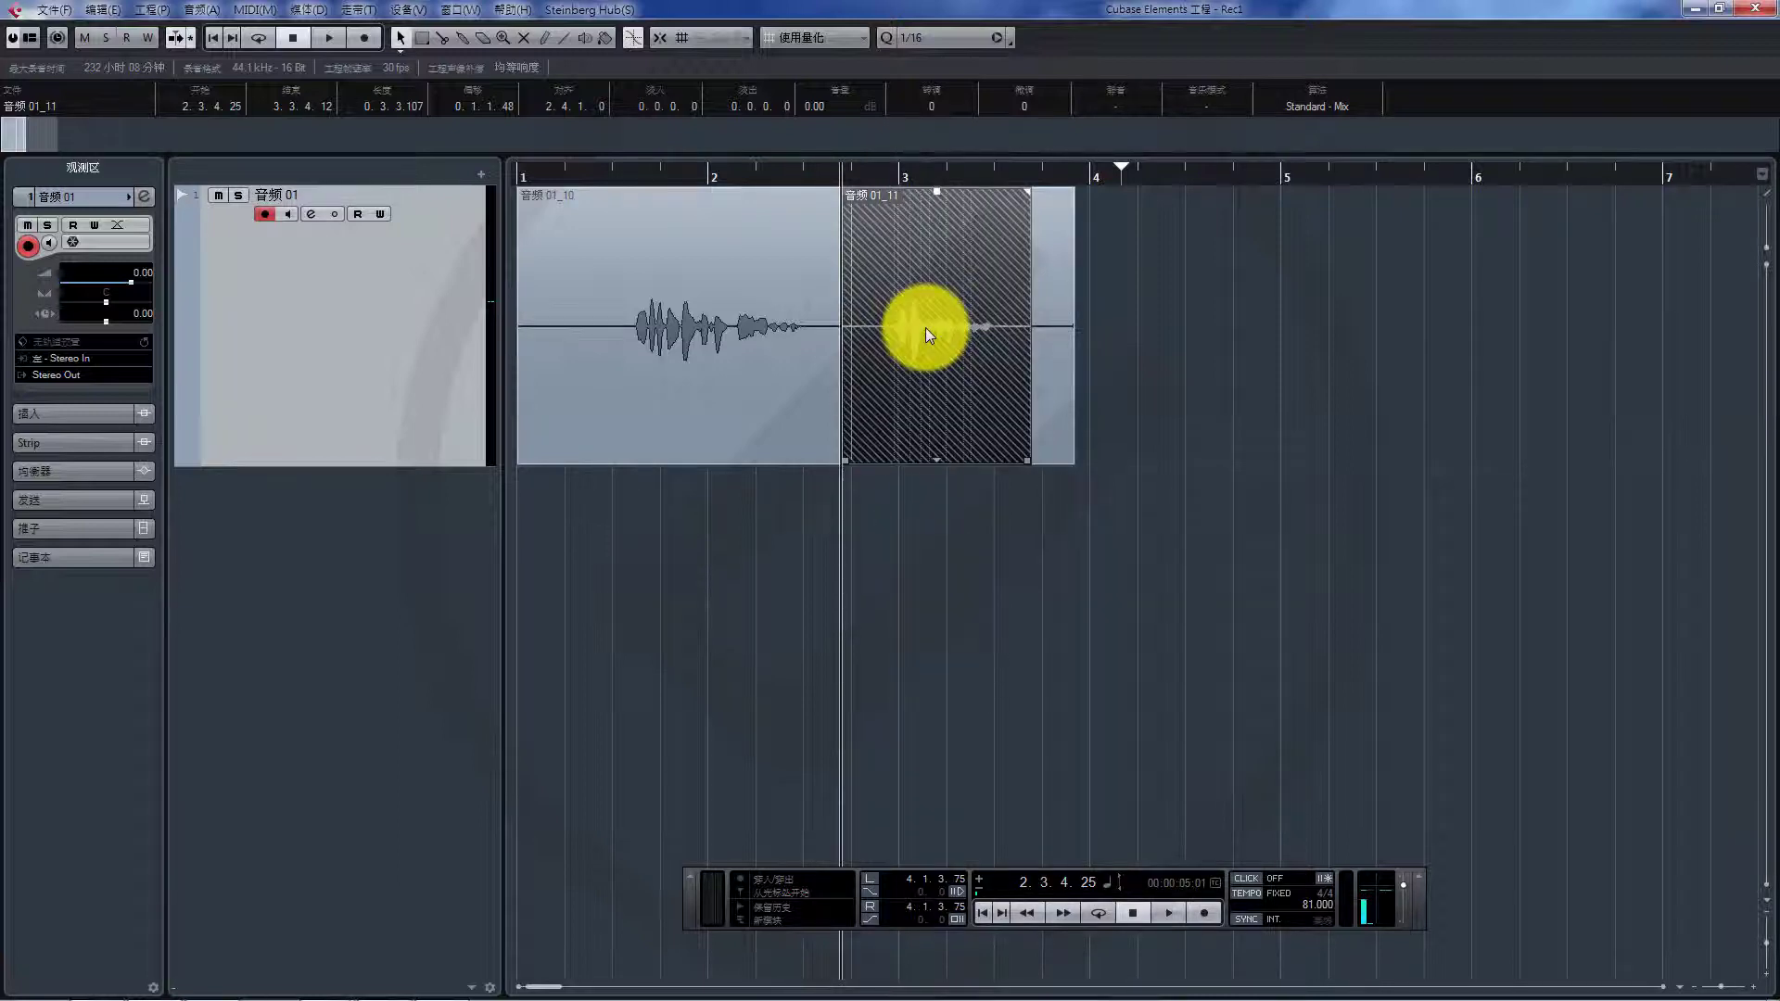
# Try moving the replacement take freely onto a new track below at position 4.2.4.32, and undo the move.
pyautogui.click(665, 35)
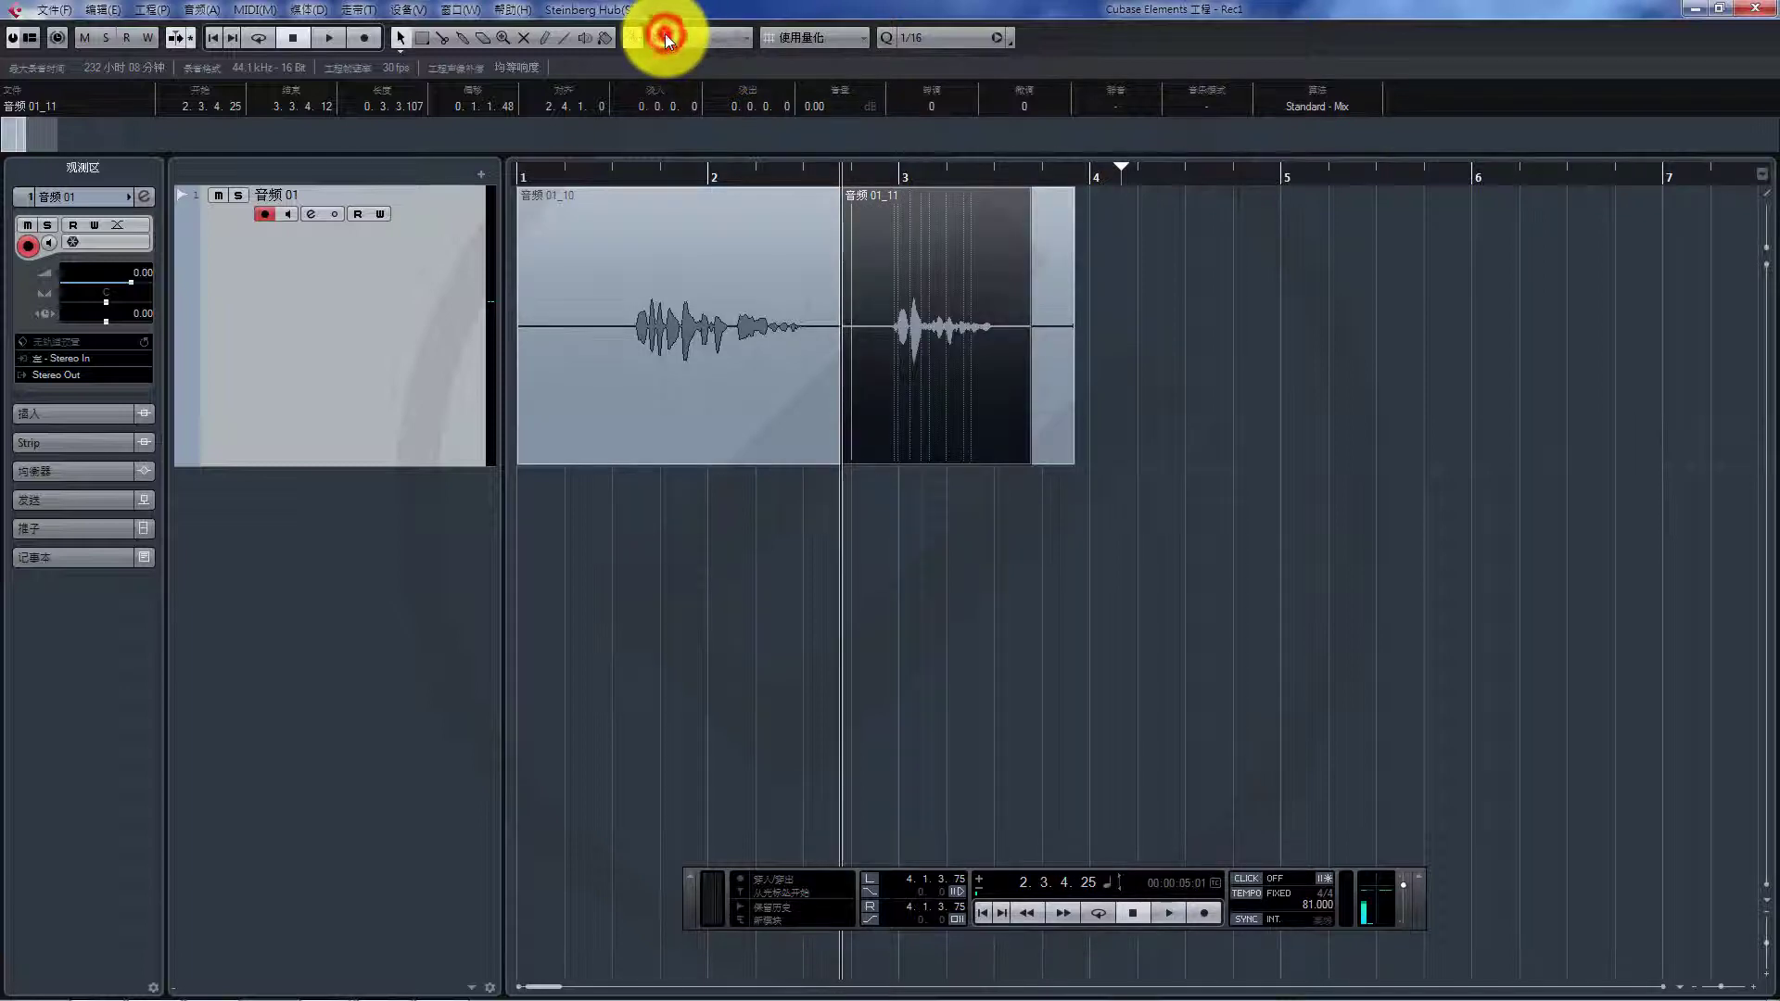
pyautogui.moveTo(947, 257); pyautogui.dragTo(1237, 533)
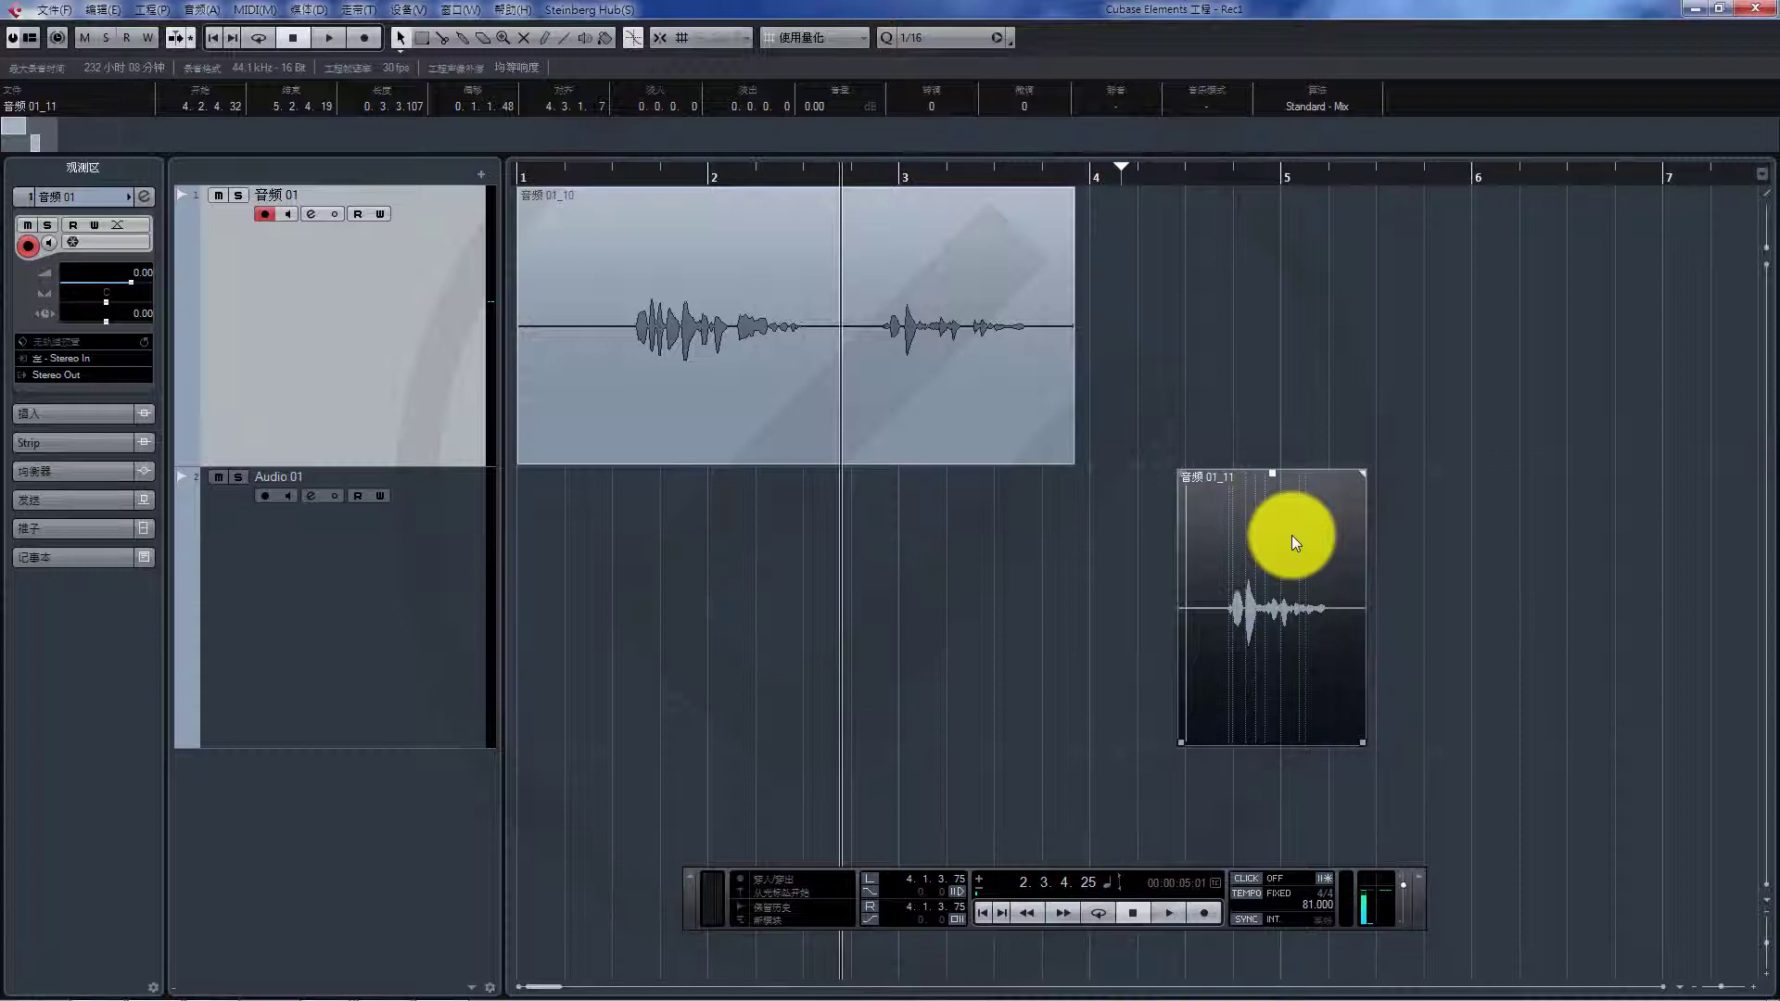
pyautogui.hotkey('ctrl', 'z')
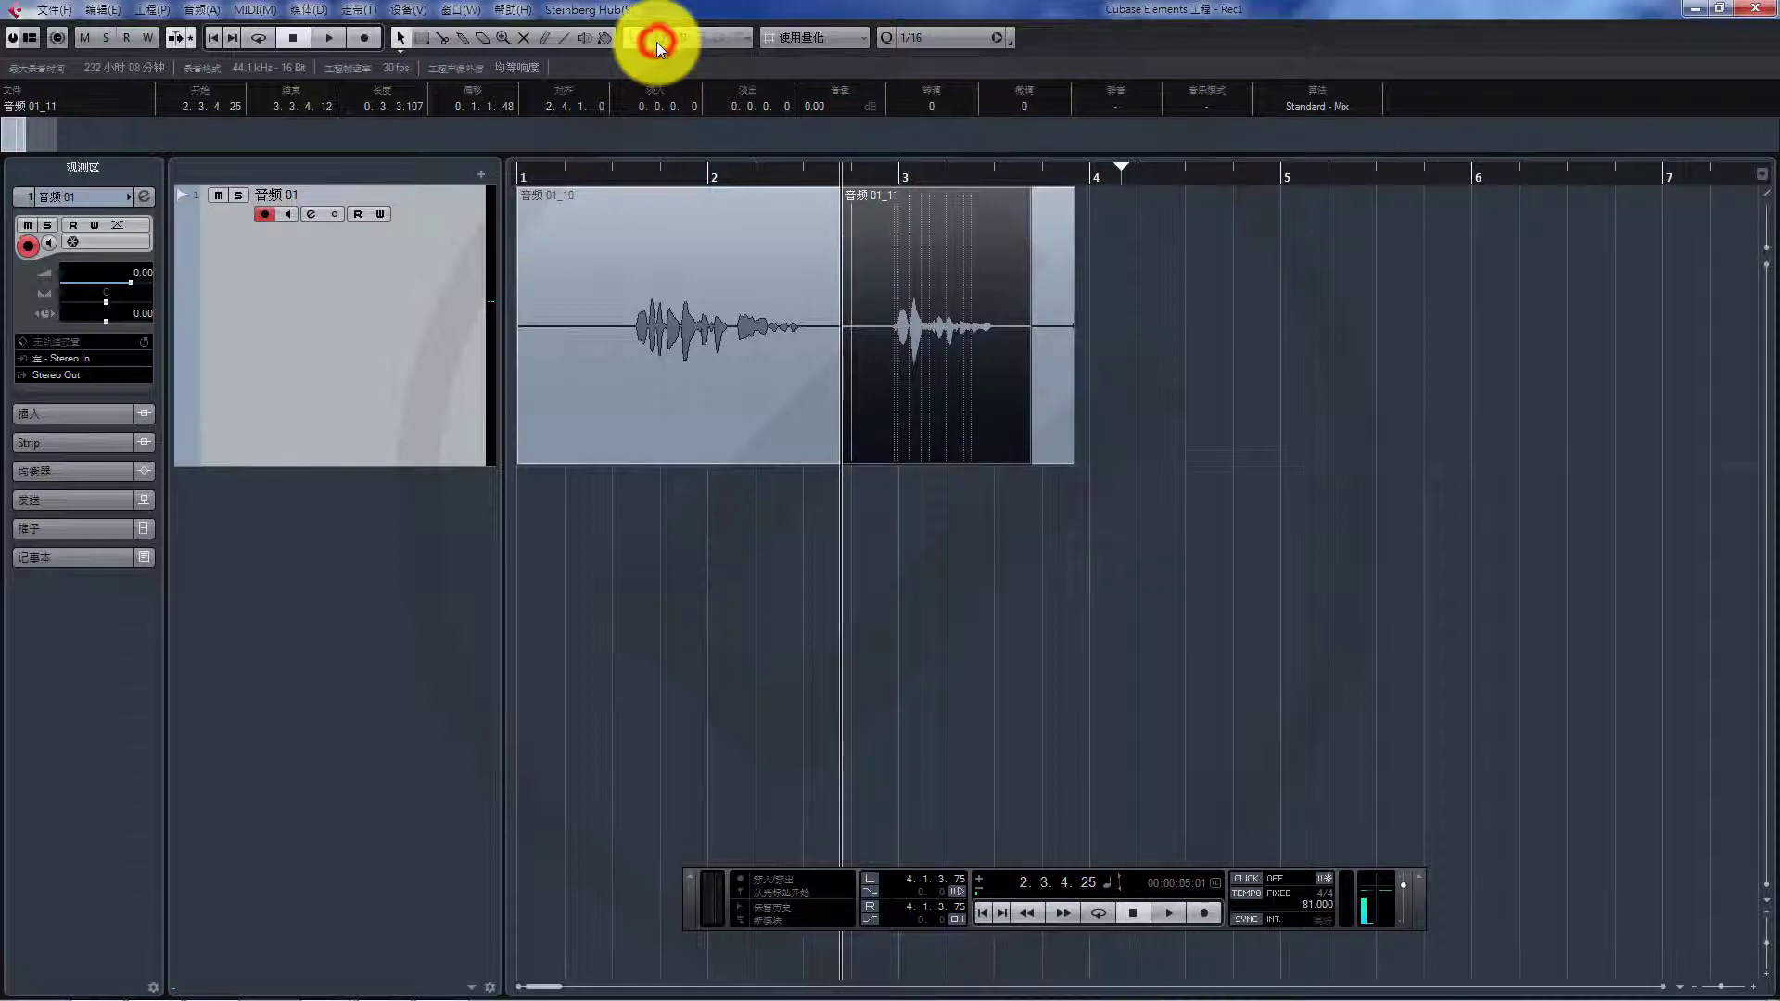
# Try moving the replacement take vertically onto a new track without shifting its time position, and undo the move.
pyautogui.click(935, 376)
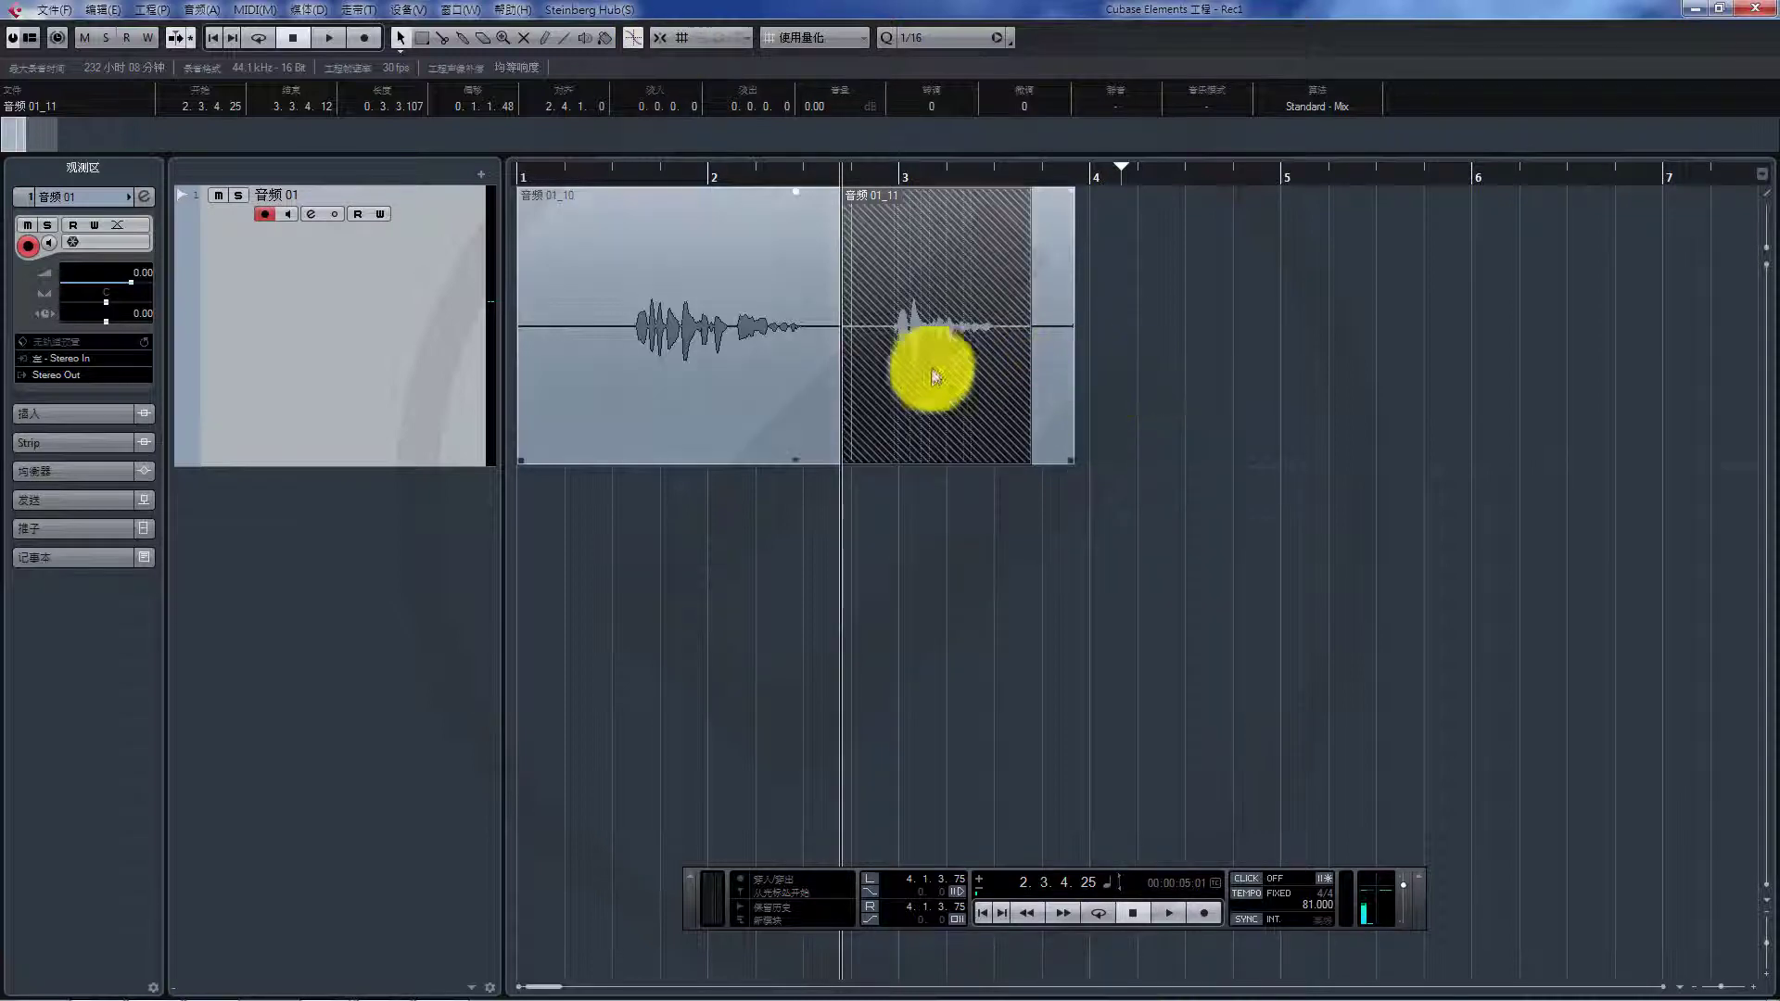
pyautogui.moveTo(942, 293); pyautogui.dragTo(931, 576)
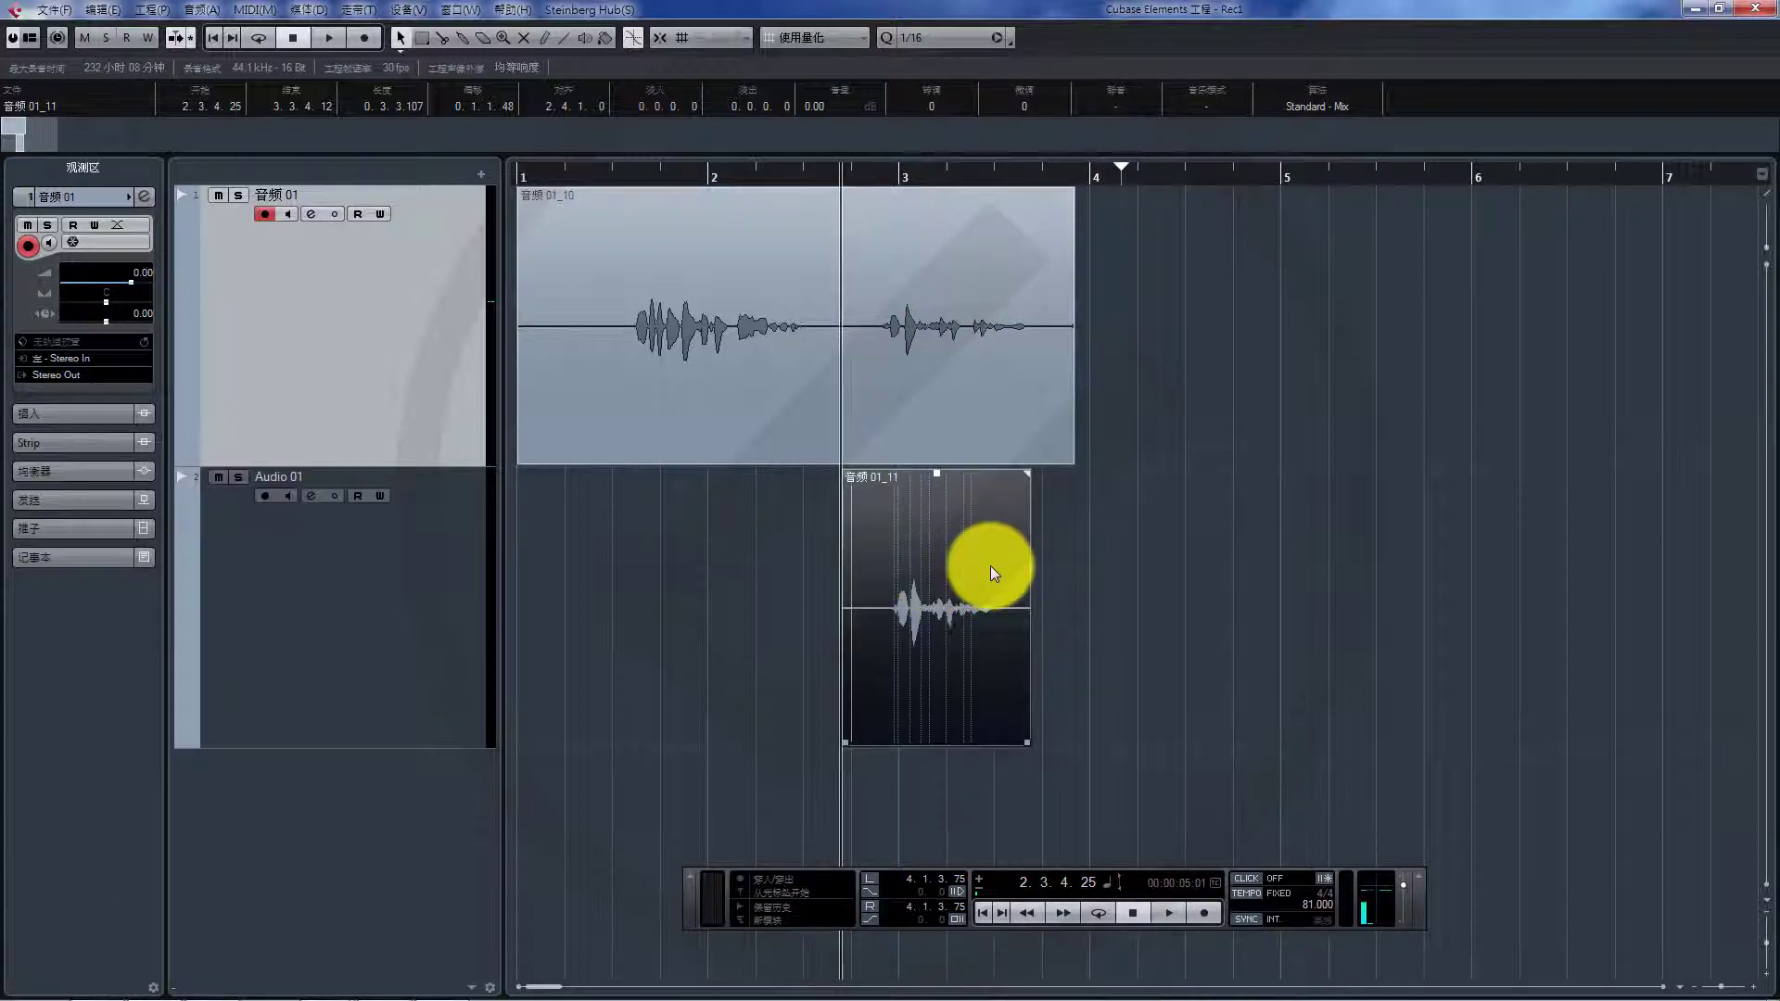
pyautogui.click(1222, 581)
pyautogui.click(875, 560)
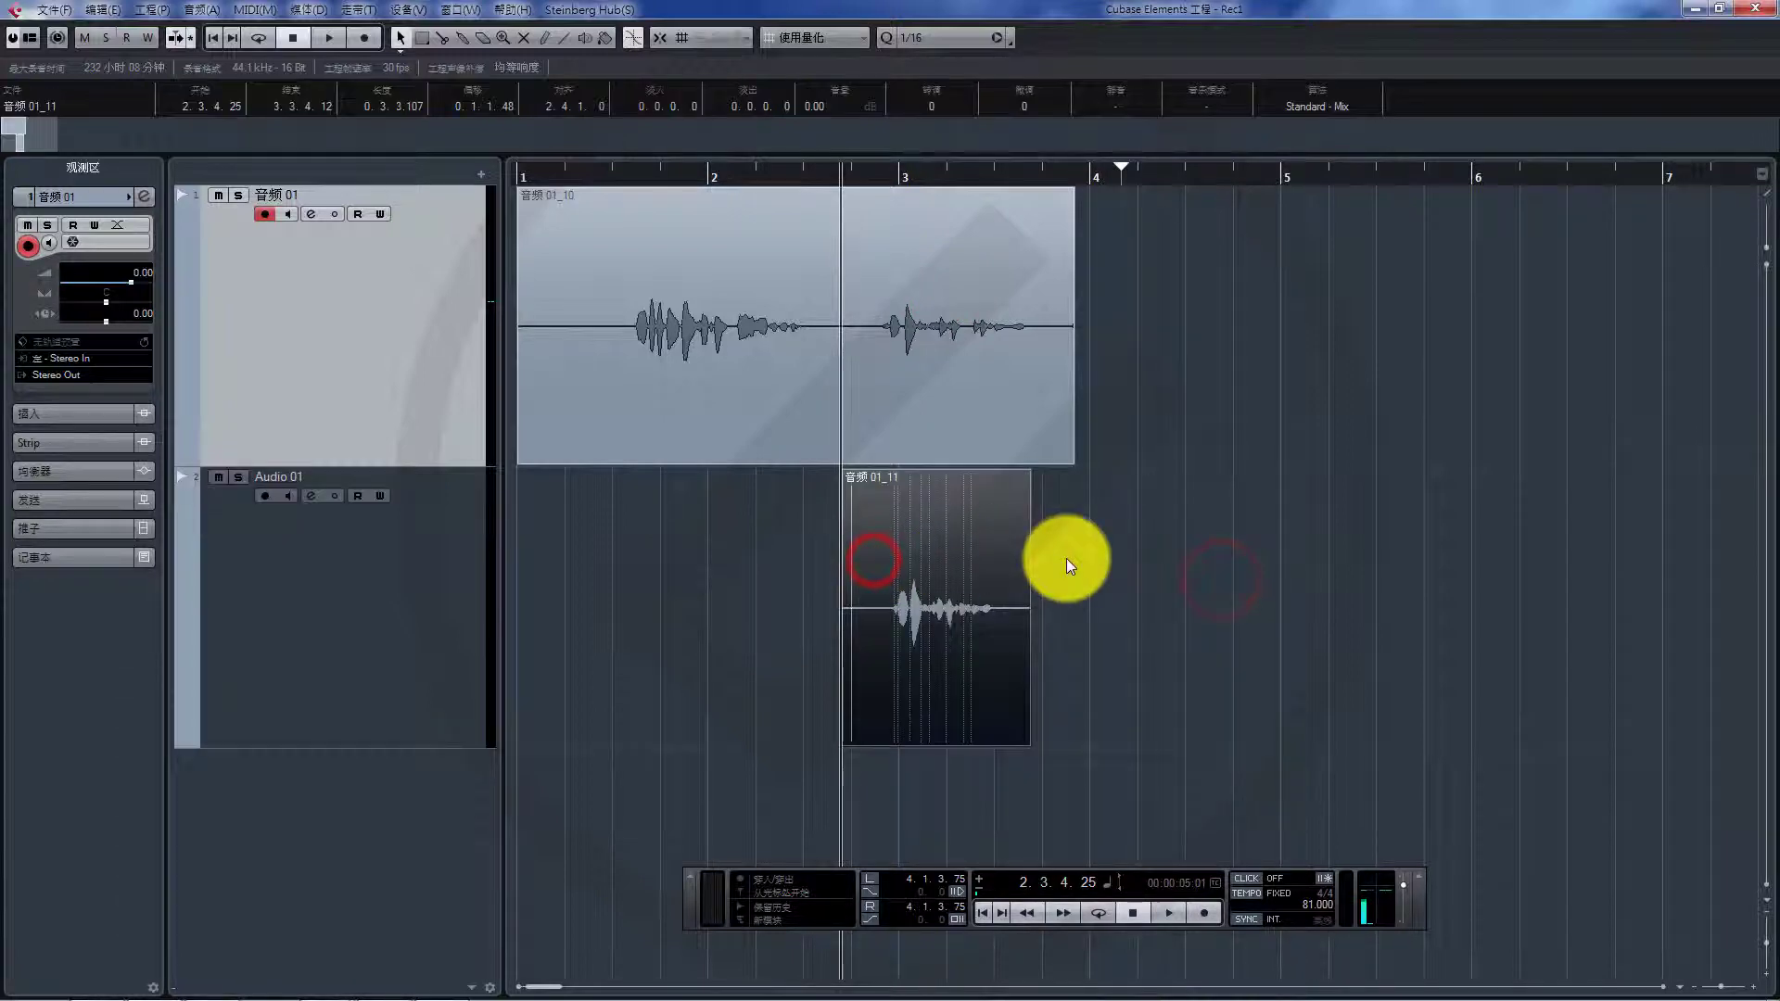
pyautogui.hotkey('ctrl', 'z')
# Move the replacement take straight down onto a new audio track, keeping its start at 2.3.4.25.
pyautogui.click(1142, 564)
pyautogui.click(942, 362)
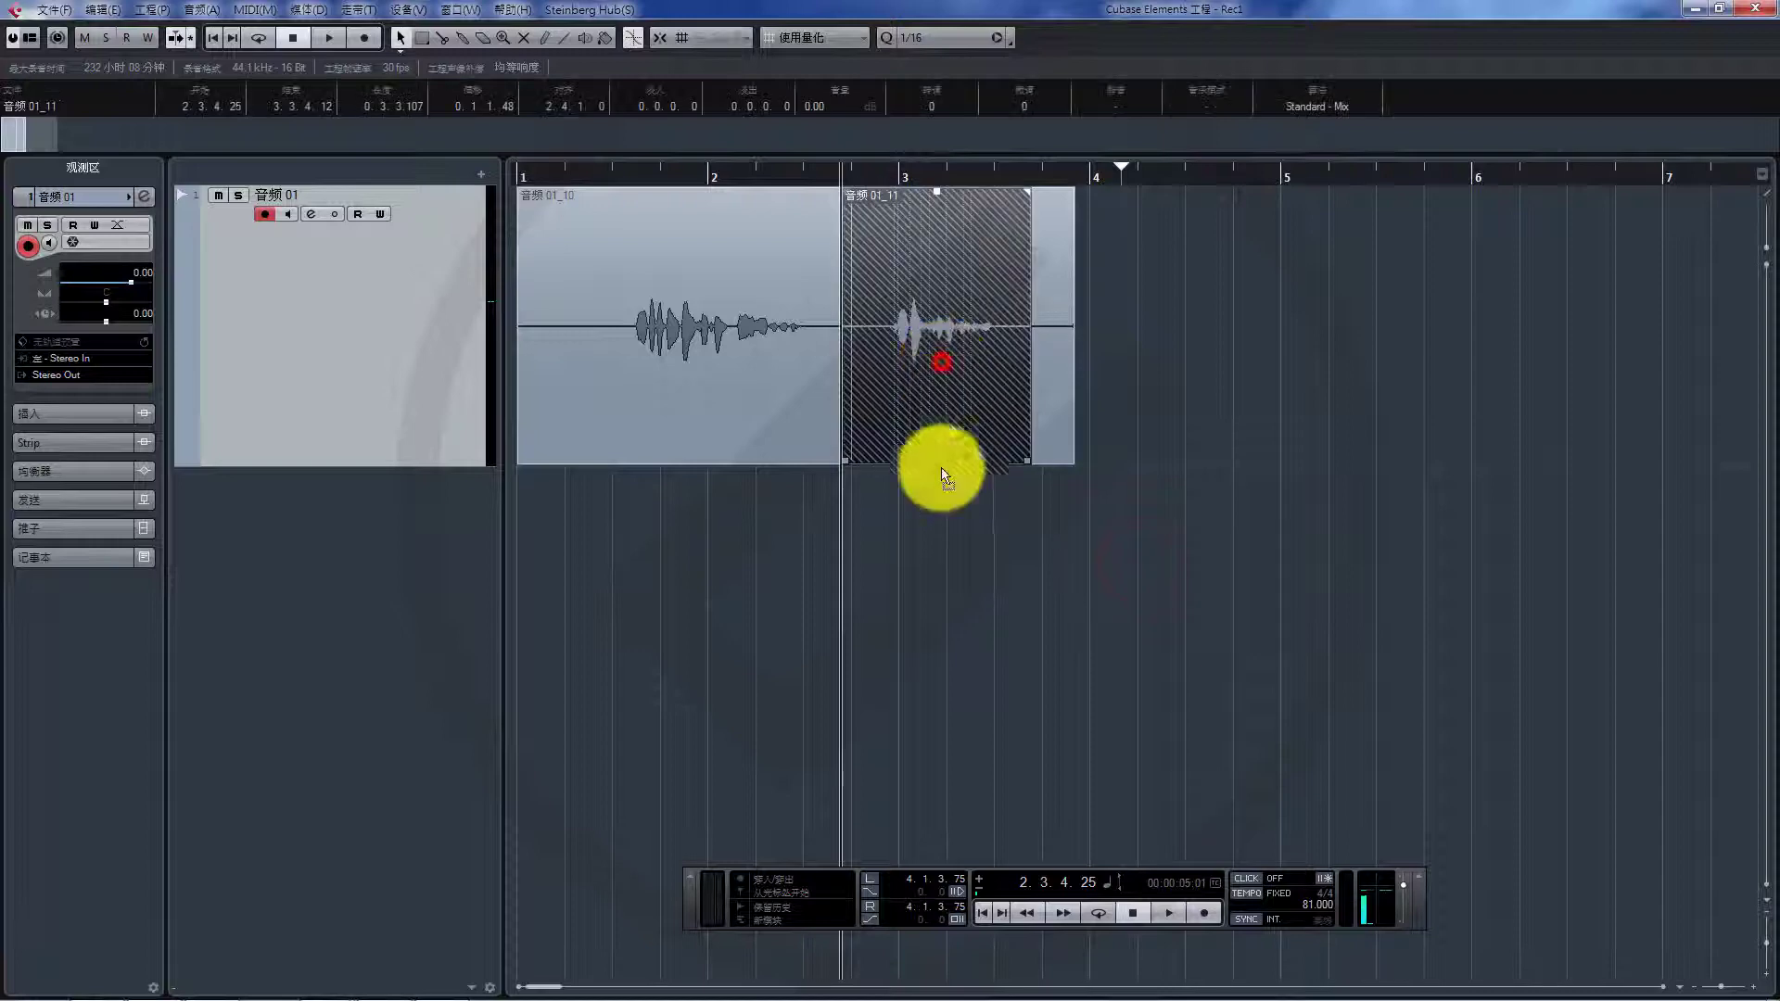
pyautogui.moveTo(945, 475); pyautogui.dragTo(747, 594)
pyautogui.hotkey('ctrl', 'z')
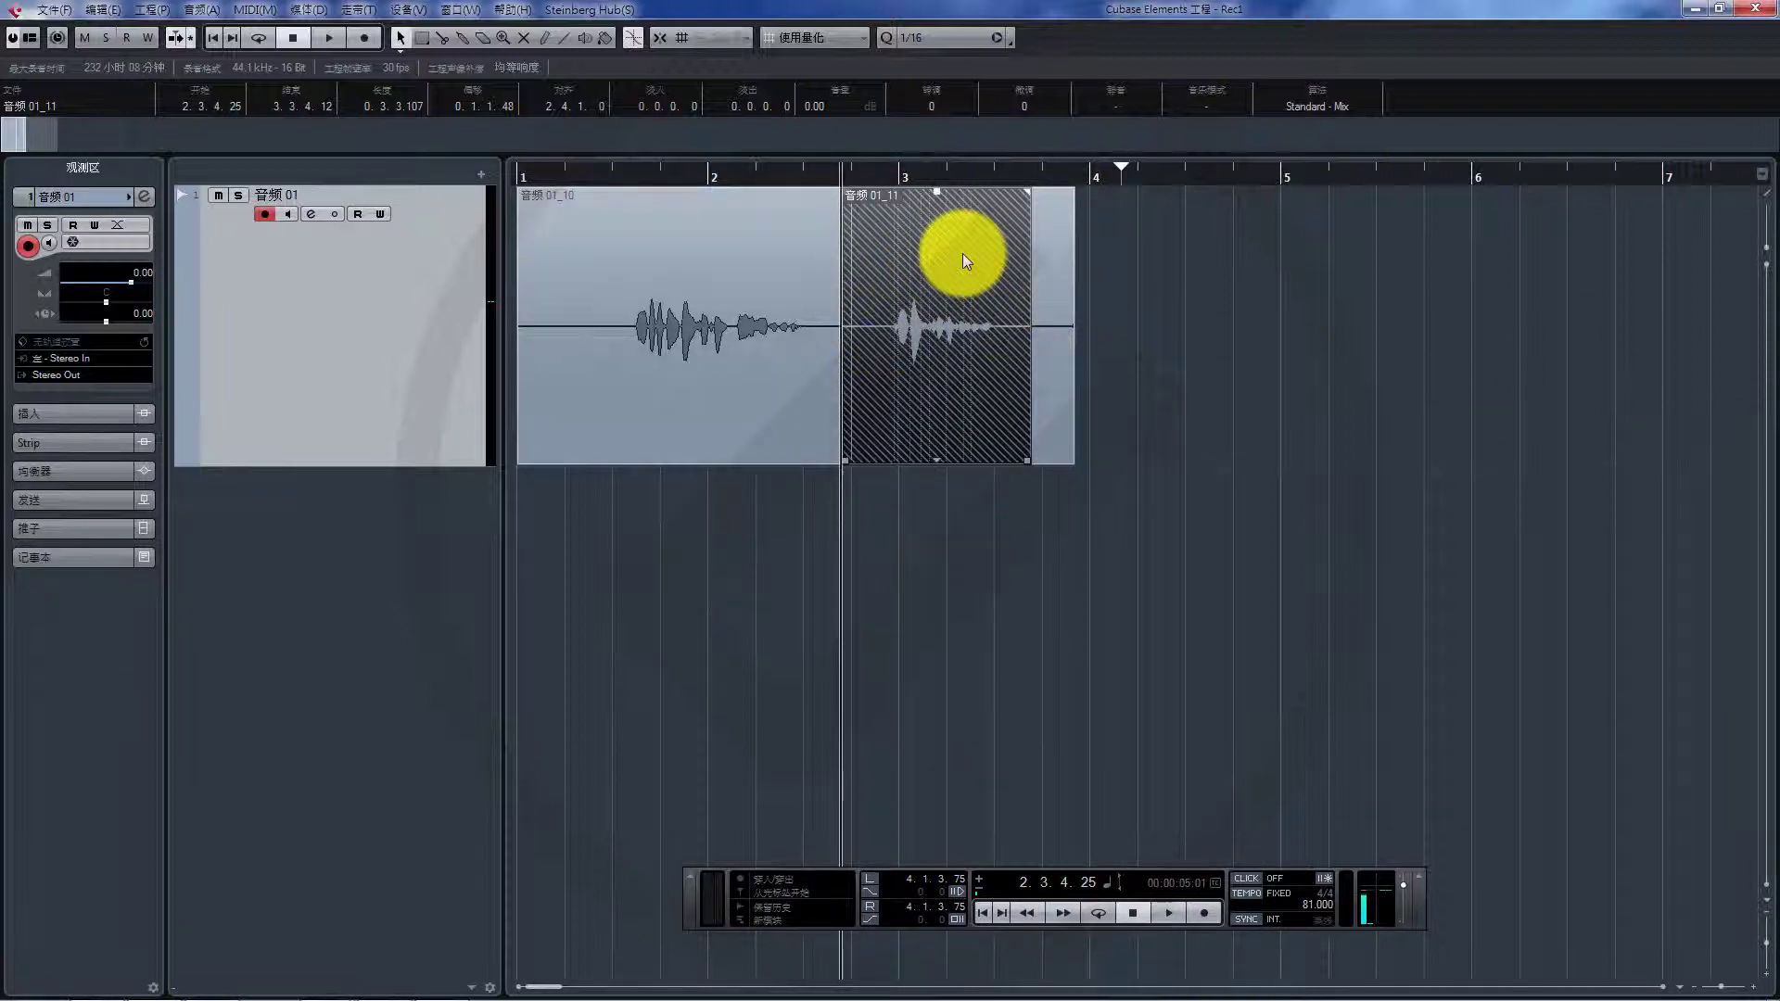
pyautogui.moveTo(962, 253); pyautogui.dragTo(915, 590)
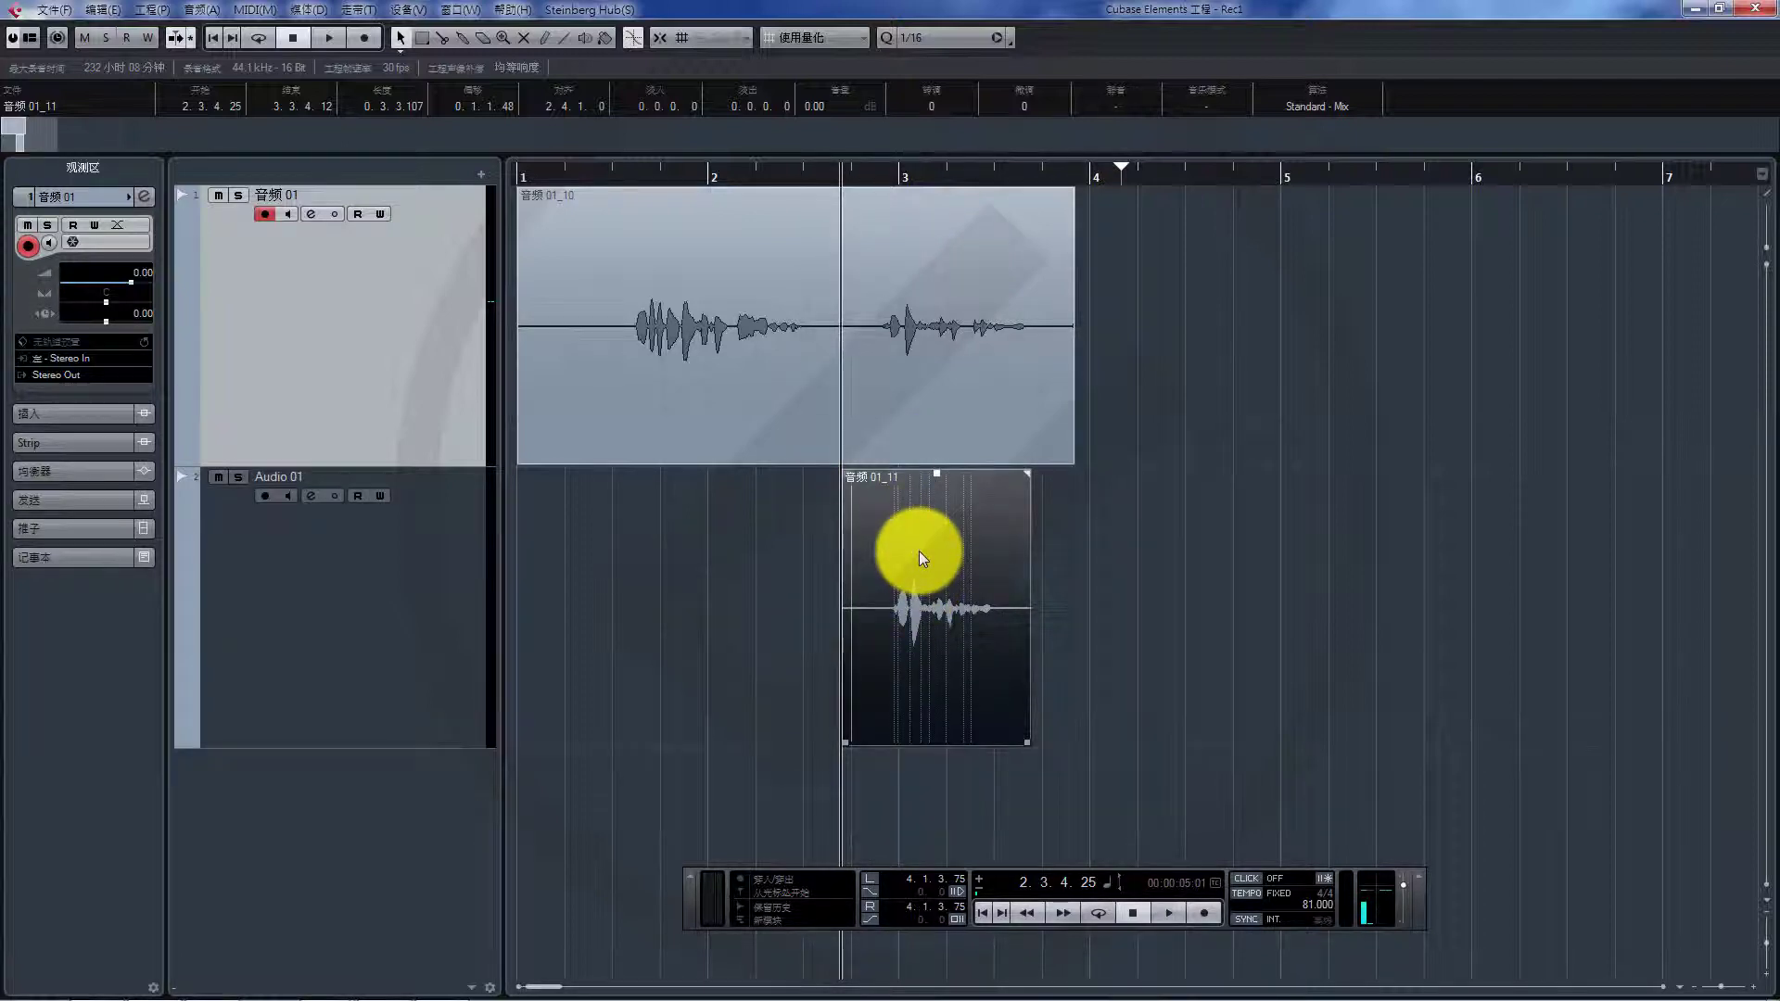
# Undo the replacement take's move and try moving it straight down onto a new track again, keeping its start at 2.3.4.25.
pyautogui.hotkey('ctrl', 'z')
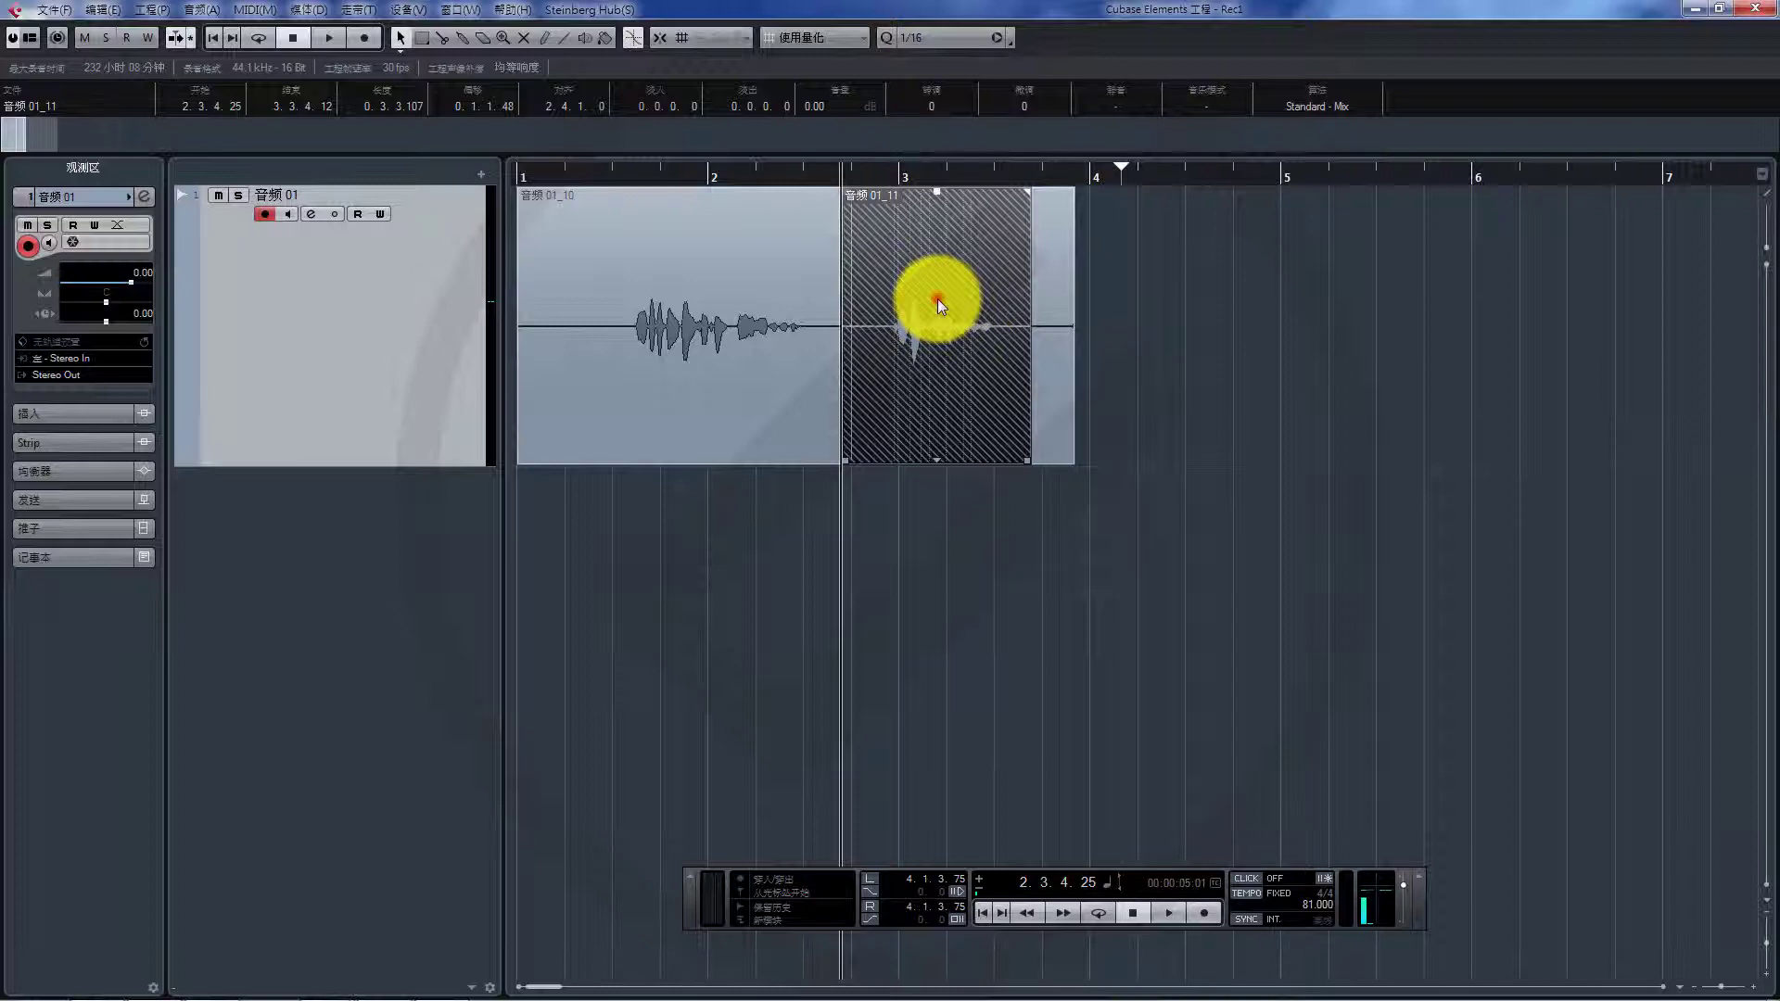
pyautogui.moveTo(938, 298); pyautogui.dragTo(955, 516)
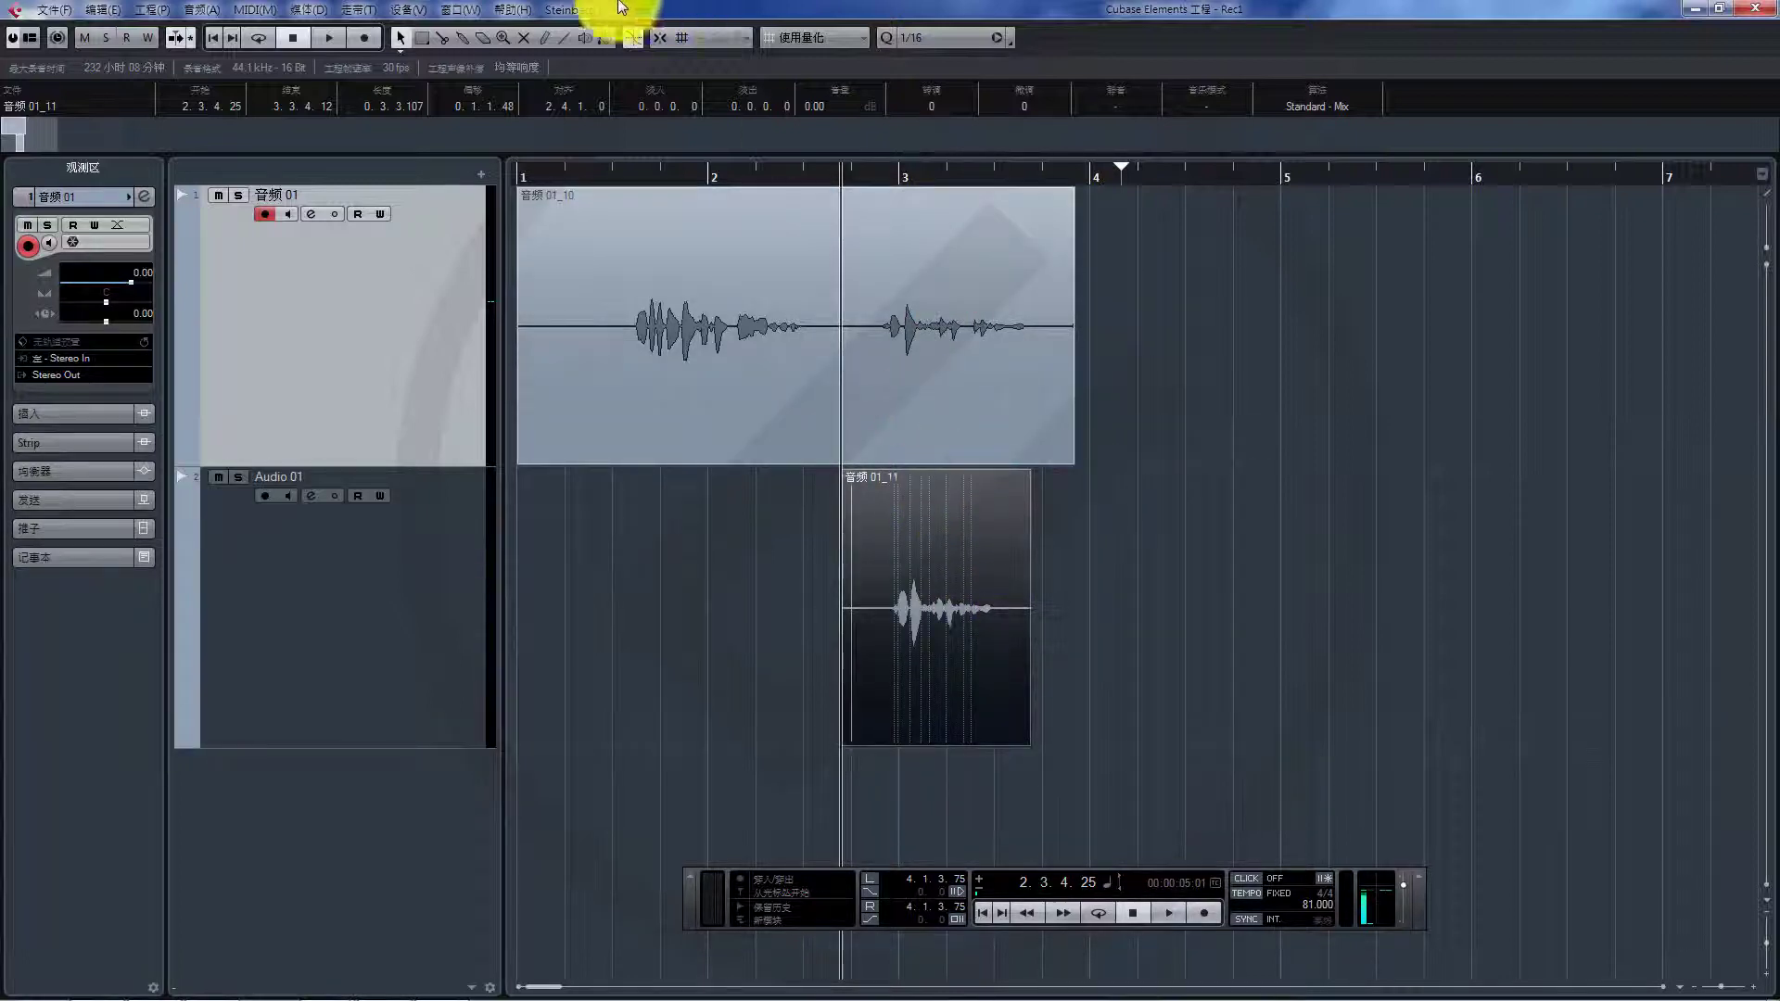
pyautogui.click(952, 634)
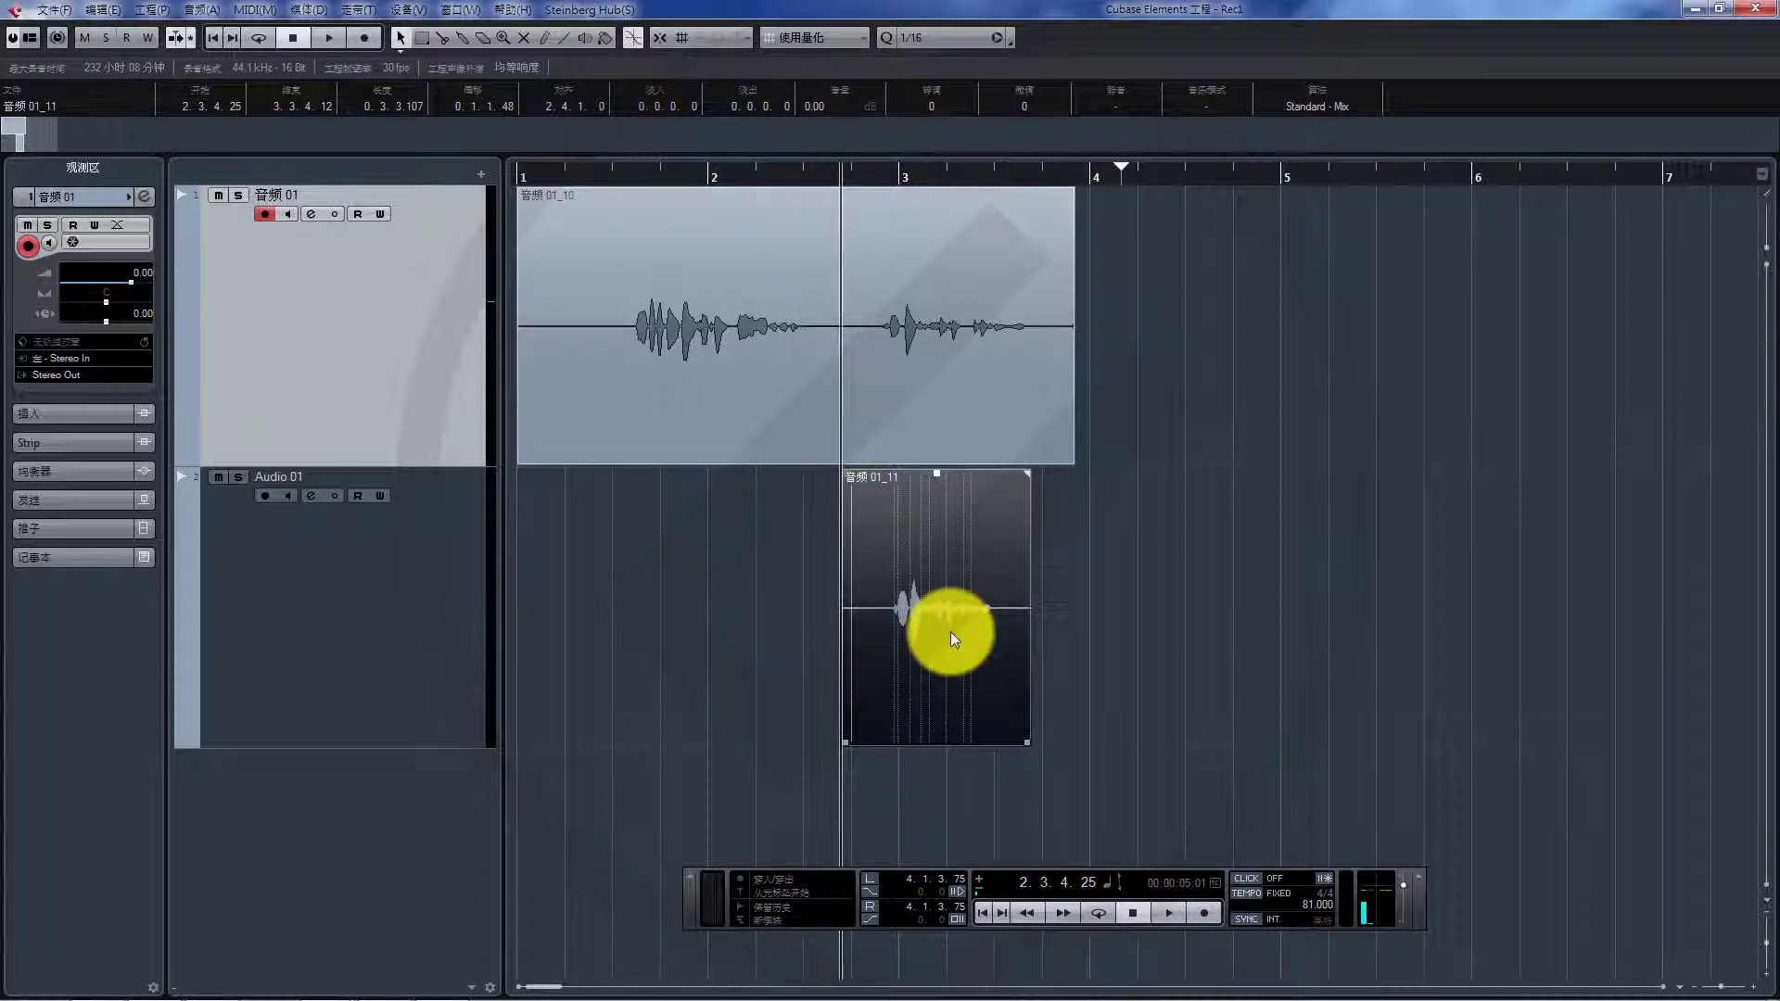
# Clear the selection and play both tracks together from 2.3.4.25 to compare the original phrase with the replacement take.
pyautogui.click(1417, 584)
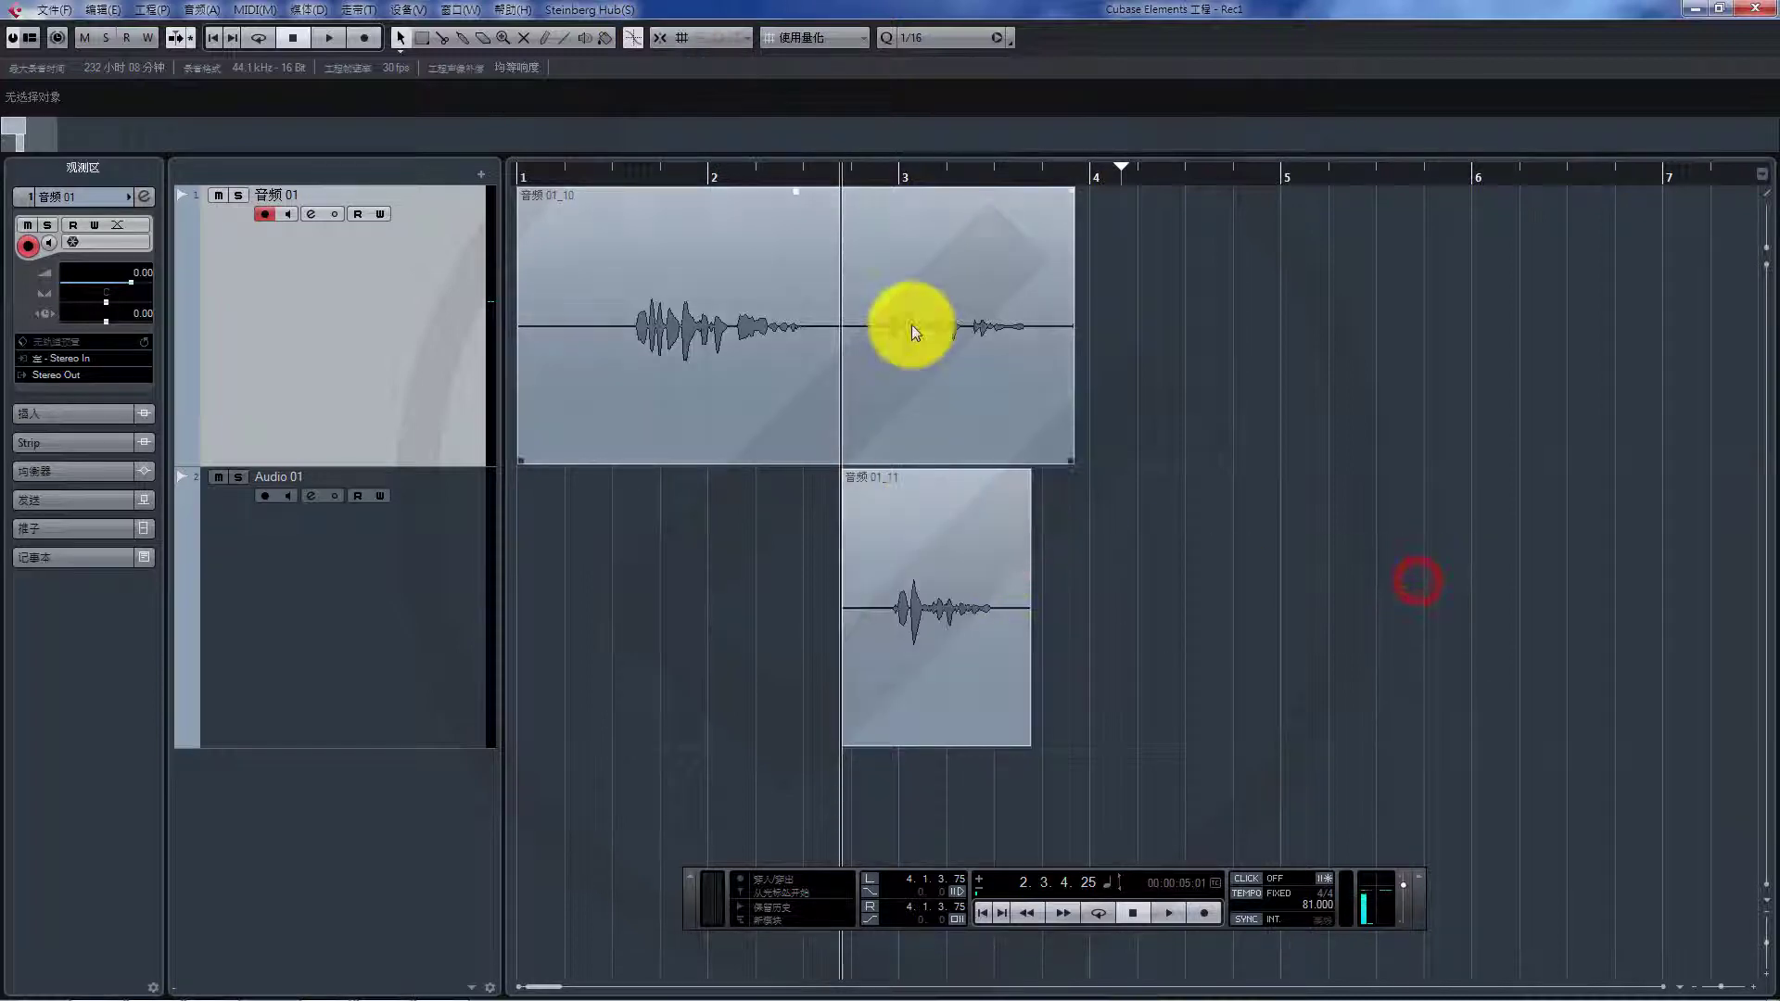
pyautogui.press('space')
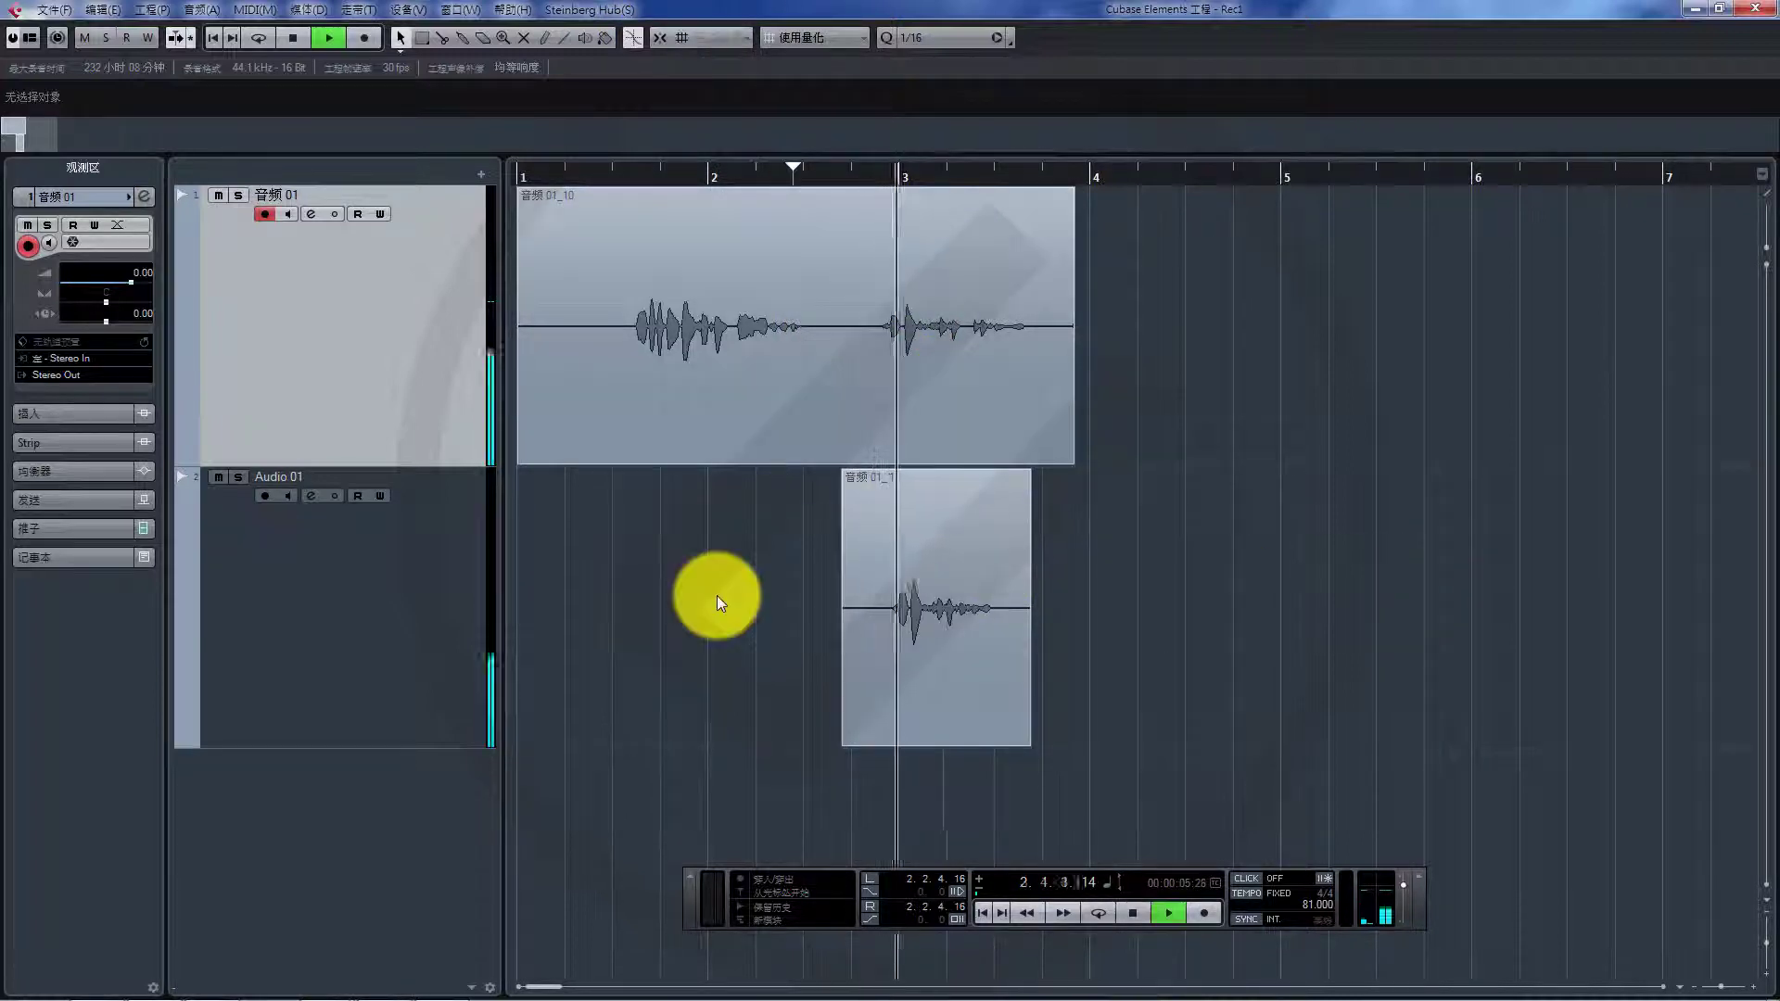
pyautogui.press('space')
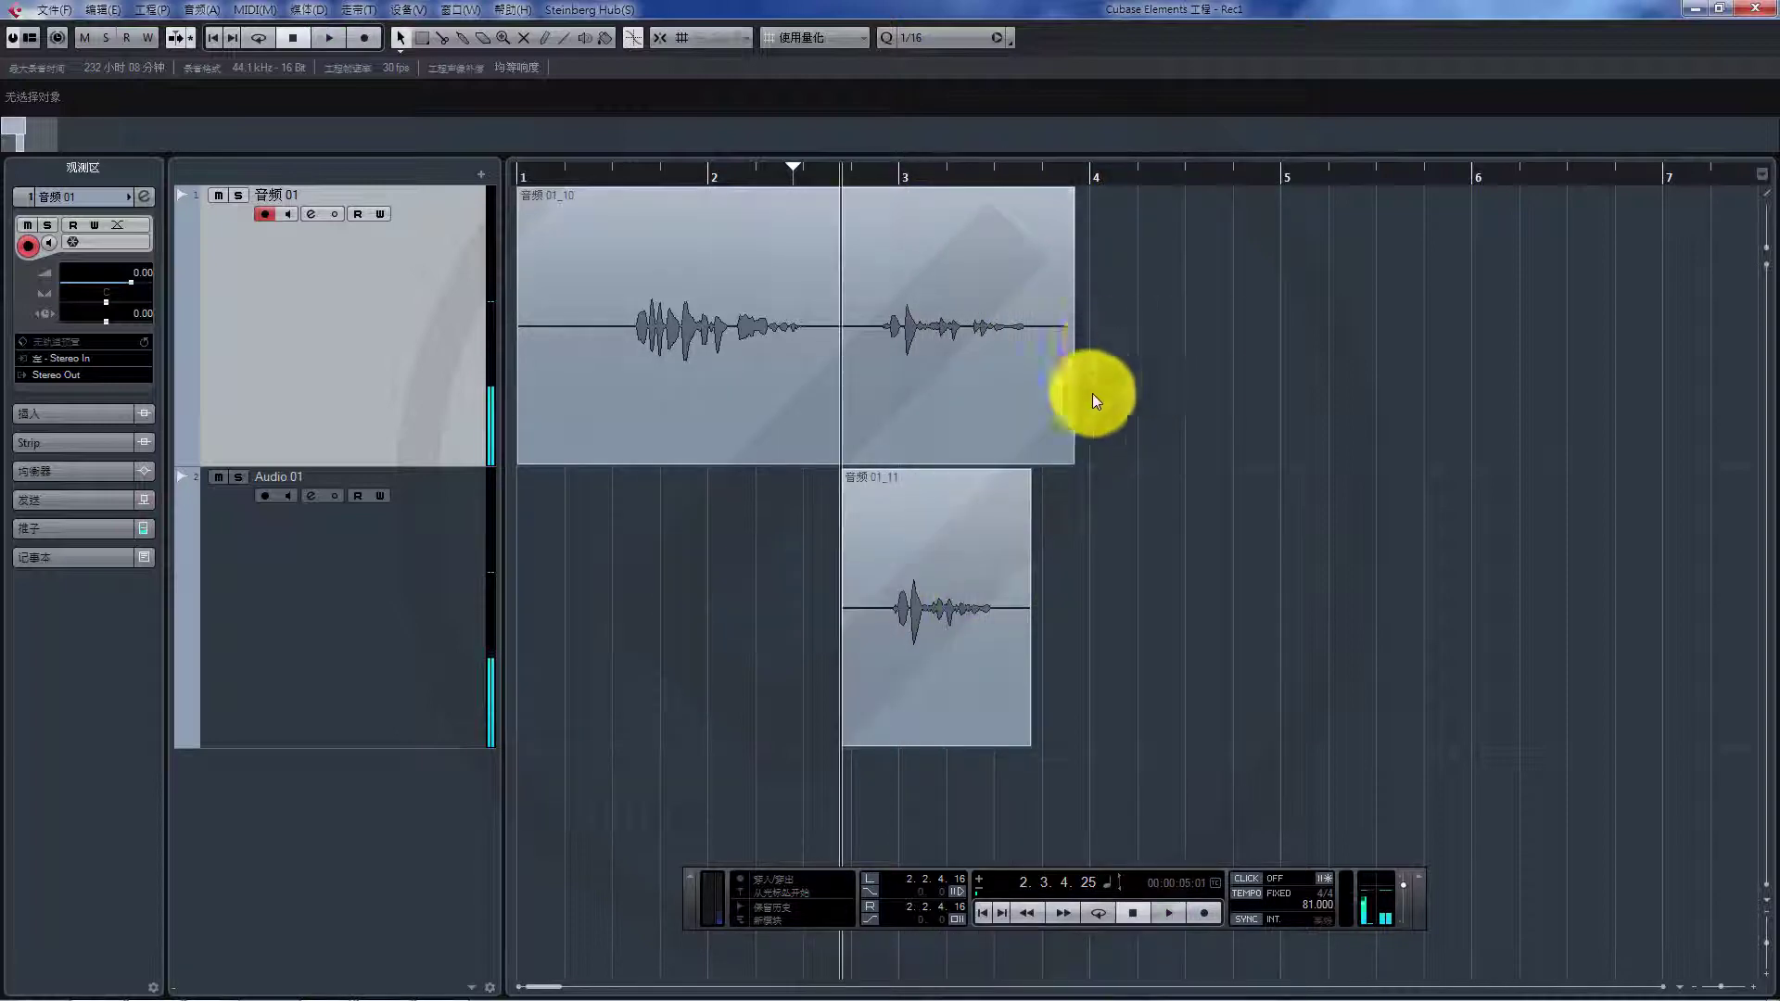
# Try trimming the original event's end to just after its first phrase and moving the replacement take back onto 音频 01 at 2.3.4.25.
pyautogui.click(933, 415)
pyautogui.moveTo(1072, 461); pyautogui.dragTo(820, 488)
pyautogui.moveTo(908, 561); pyautogui.dragTo(905, 382)
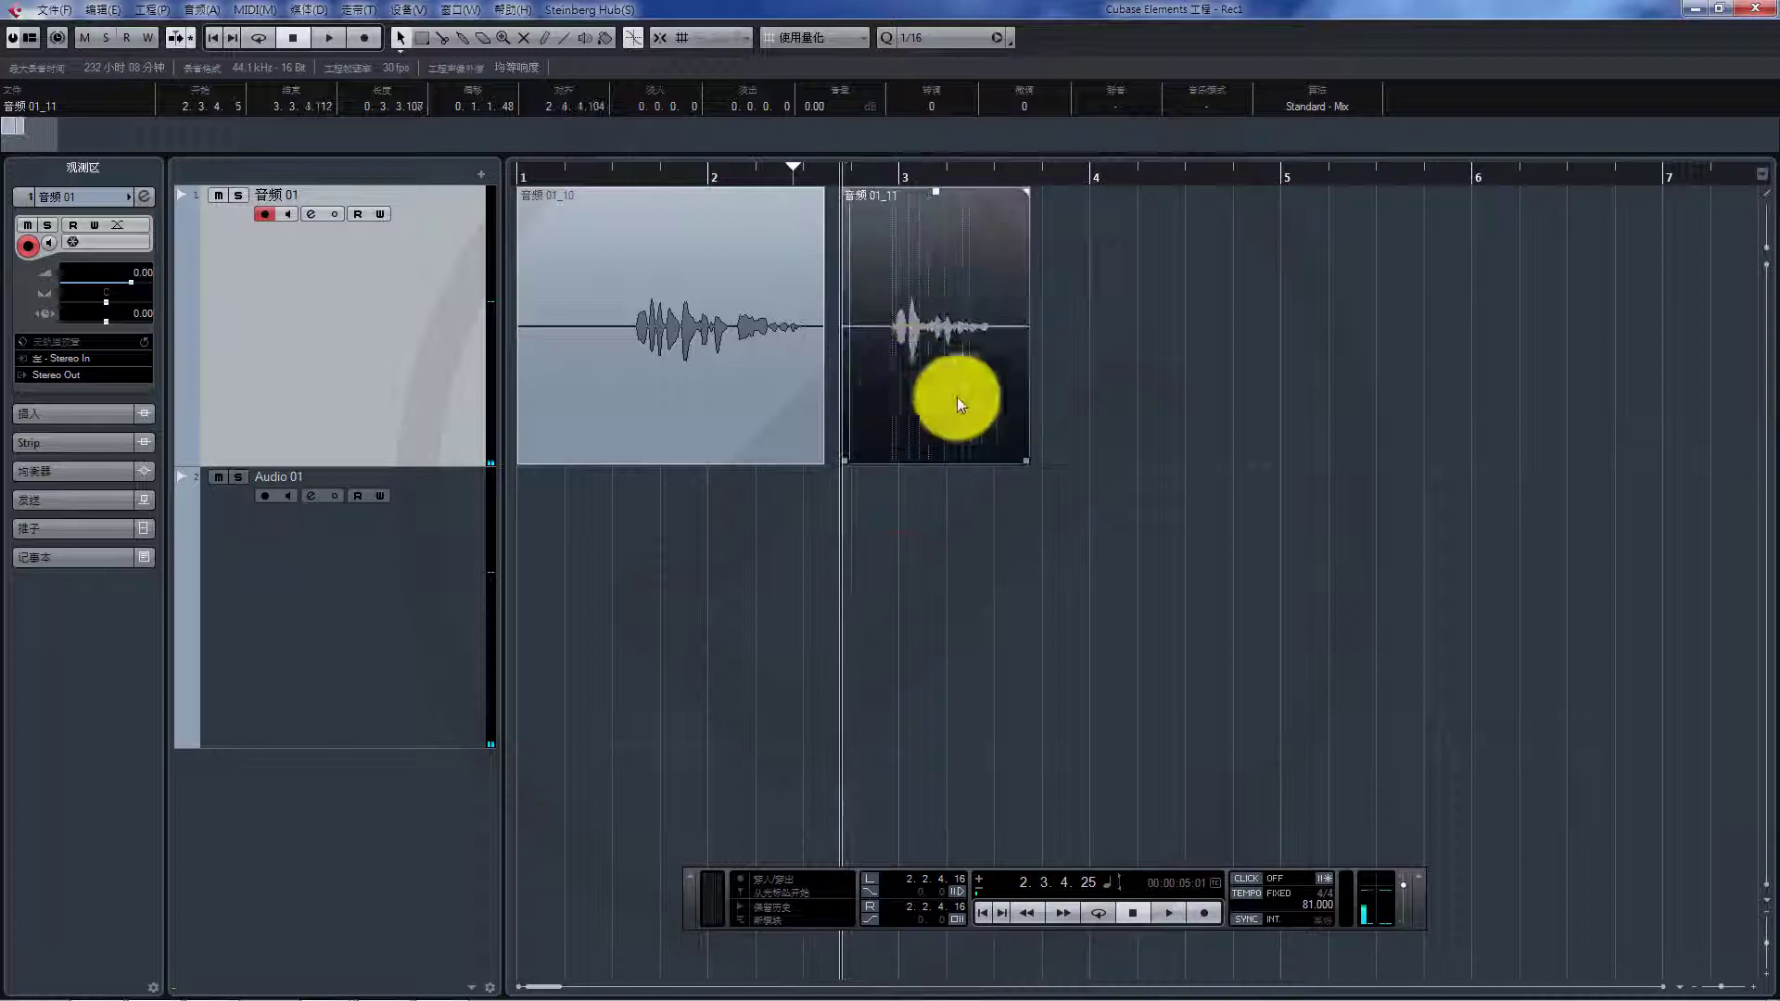
pyautogui.hotkey('ctrl', 'z')
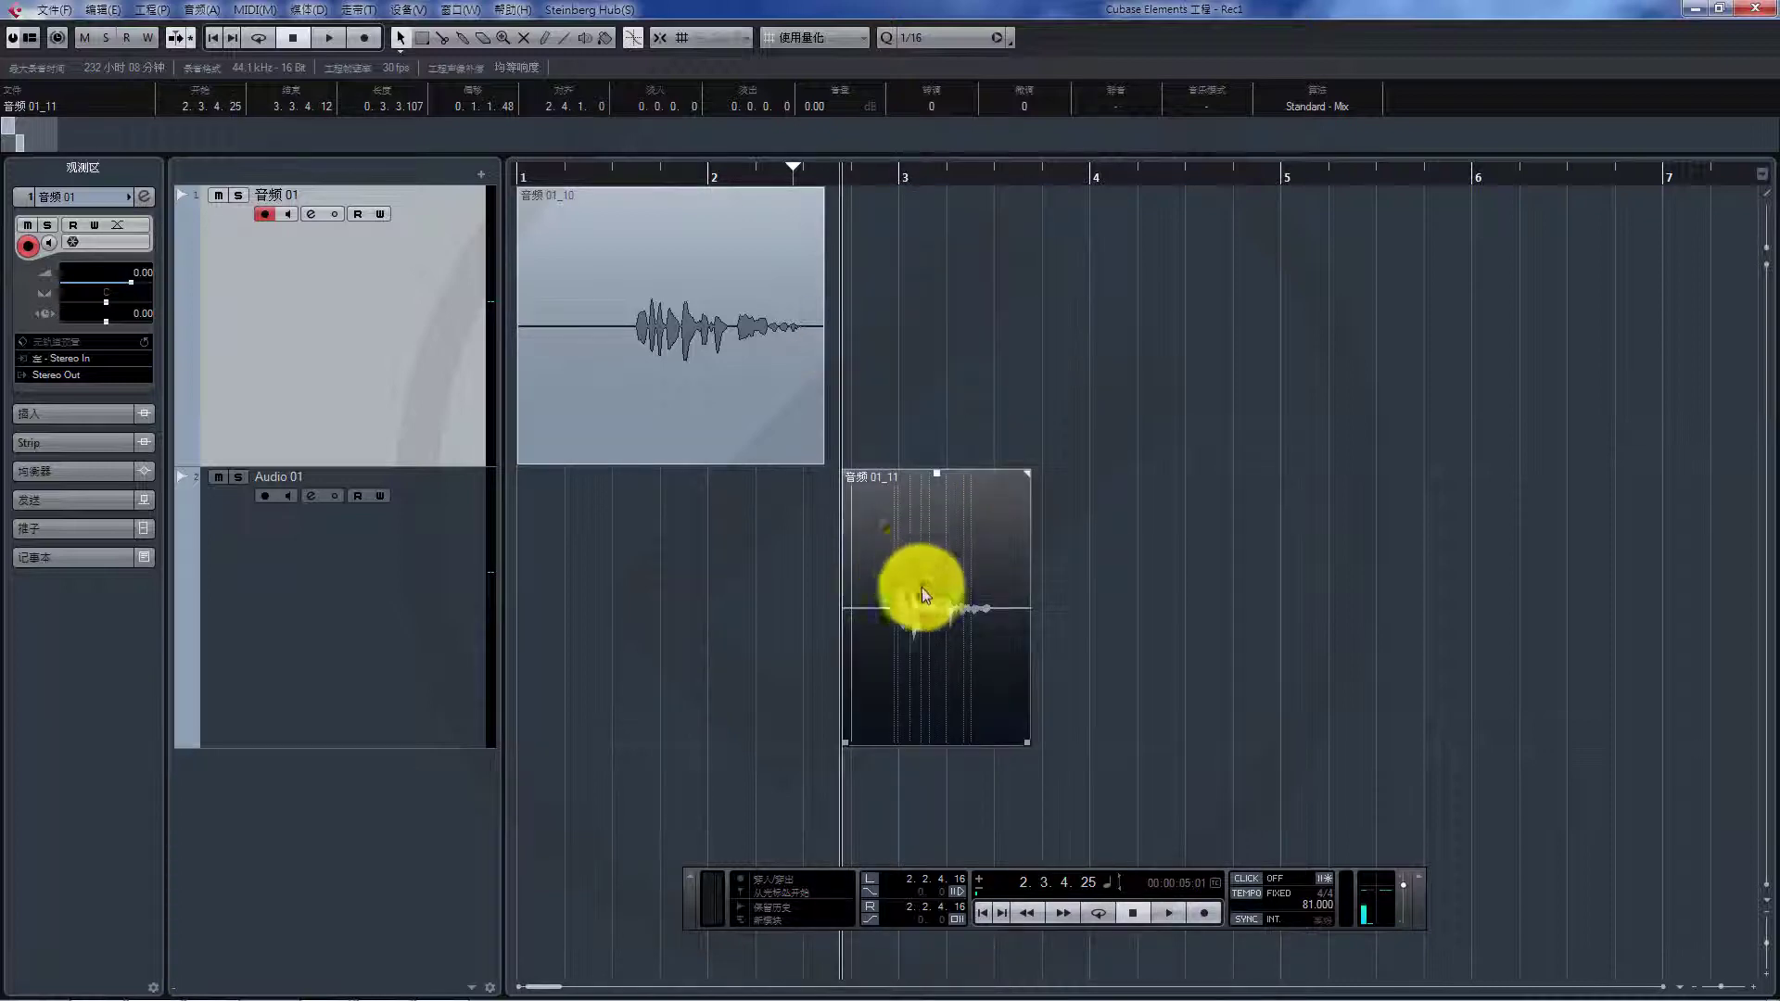
pyautogui.moveTo(920, 594); pyautogui.dragTo(930, 388)
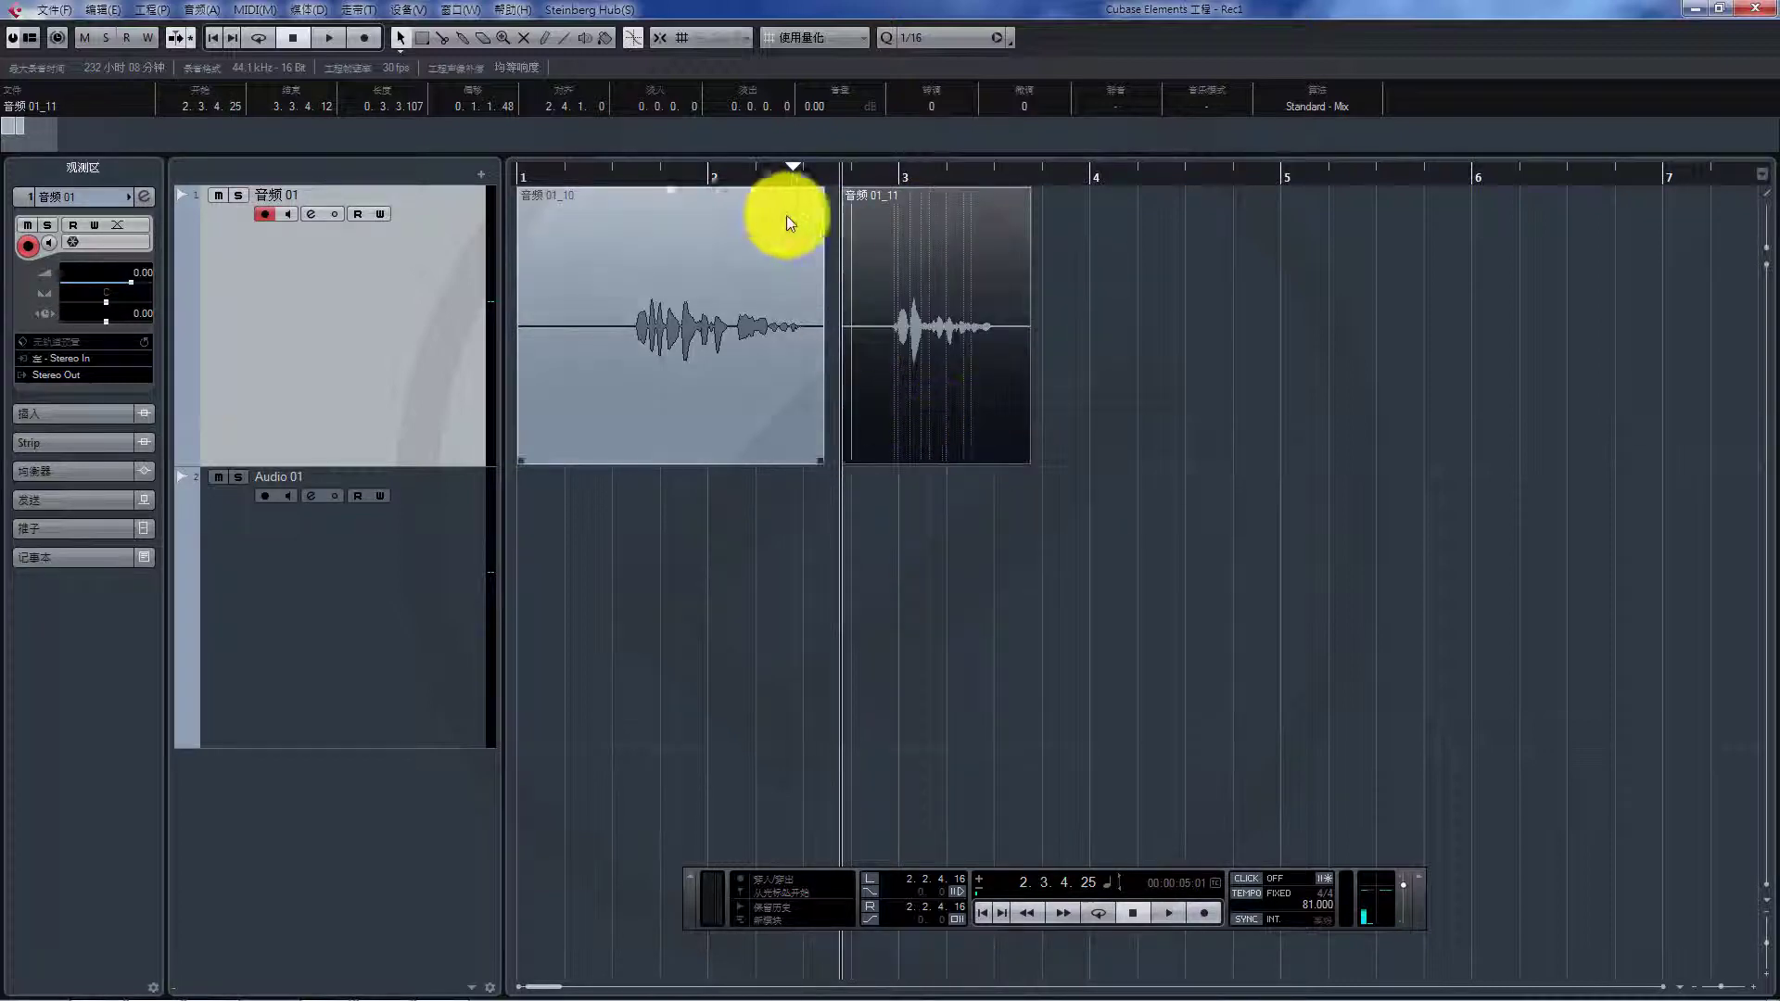
# Play 音频 01 from 1.3.3.29 to check the trimmed event together with the replacement take.
pyautogui.doubleClick(638, 173)
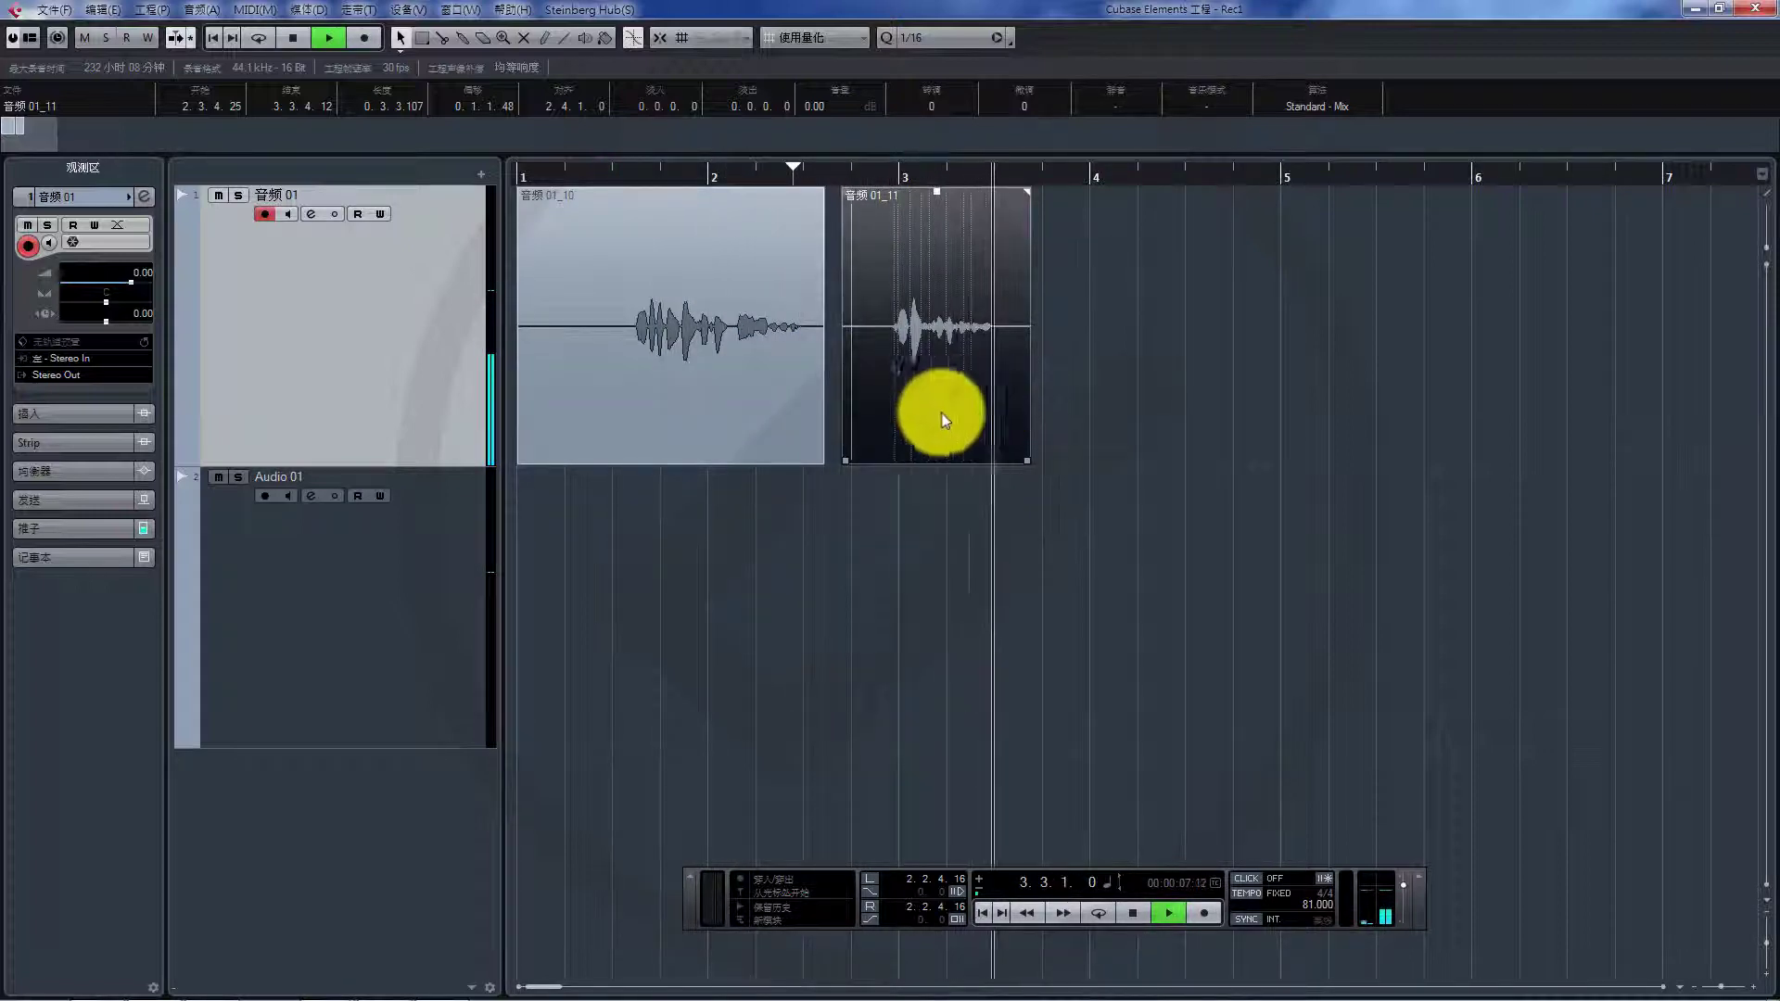
pyautogui.press('space')
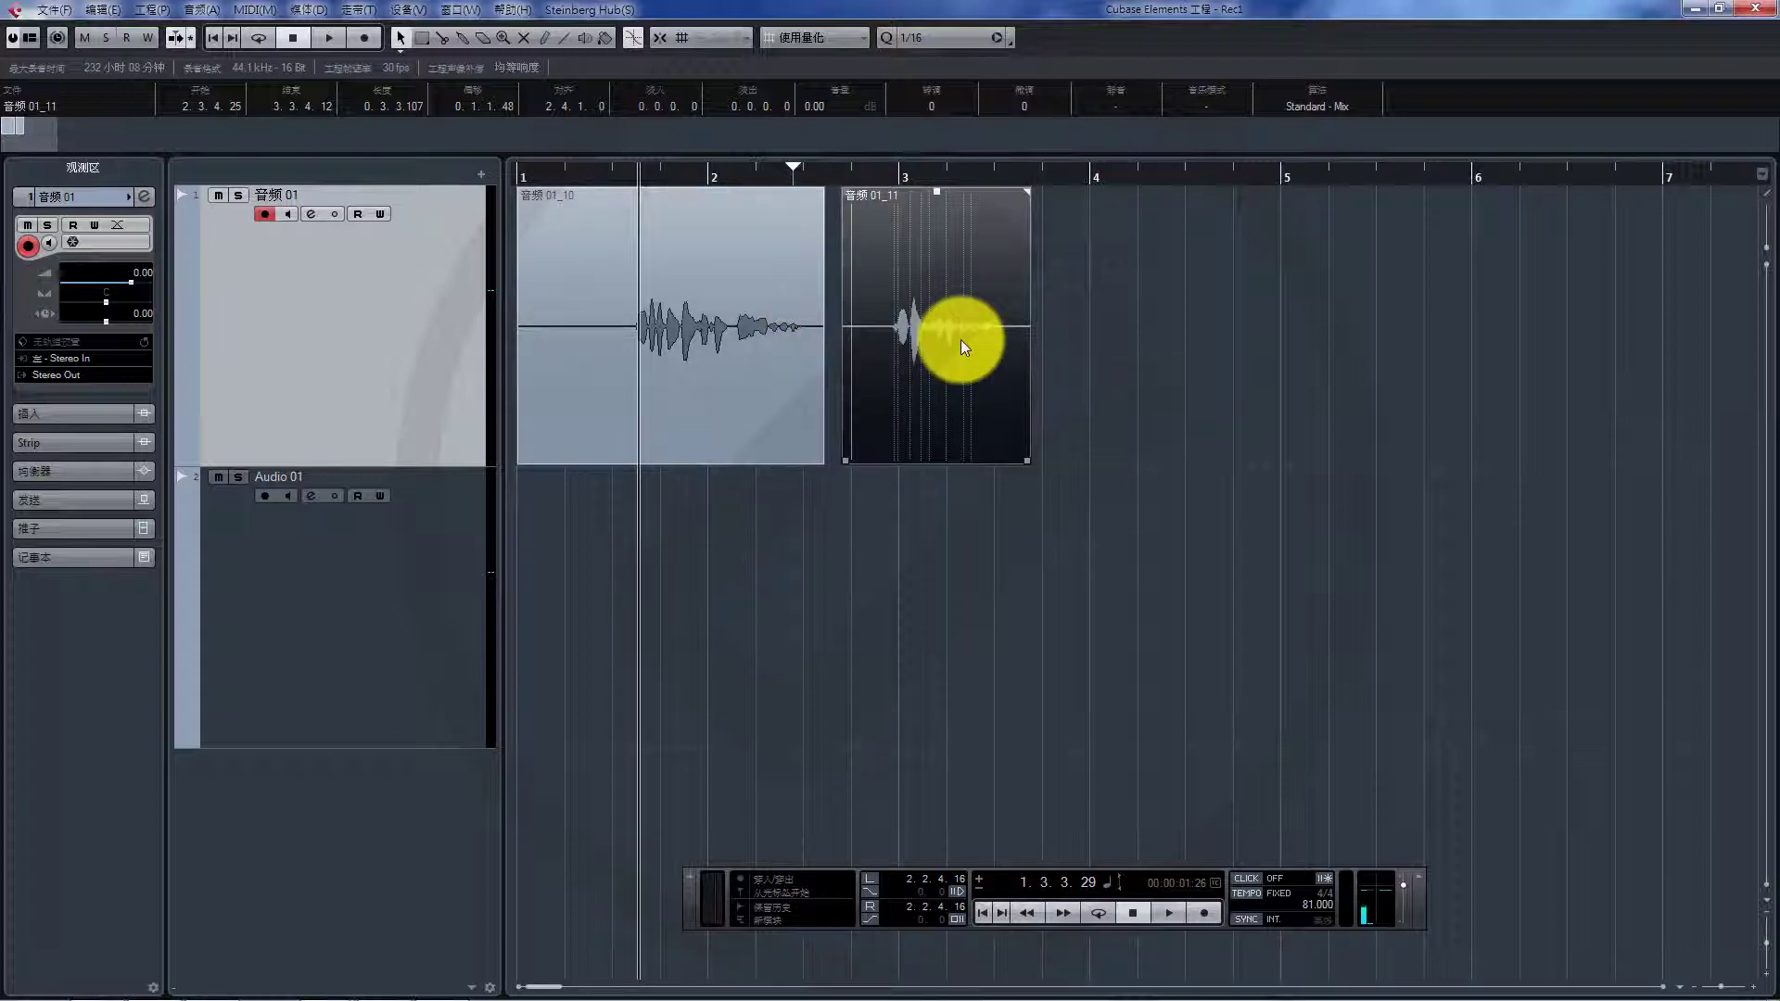
# Undo the last three edits: the take's return, the original event's trimming and the take's move to the second track; select the replacement take.
pyautogui.hotkey('ctrl', 'z')
pyautogui.hotkey('ctrl', 'z')
pyautogui.hotkey('ctrl', 'z')
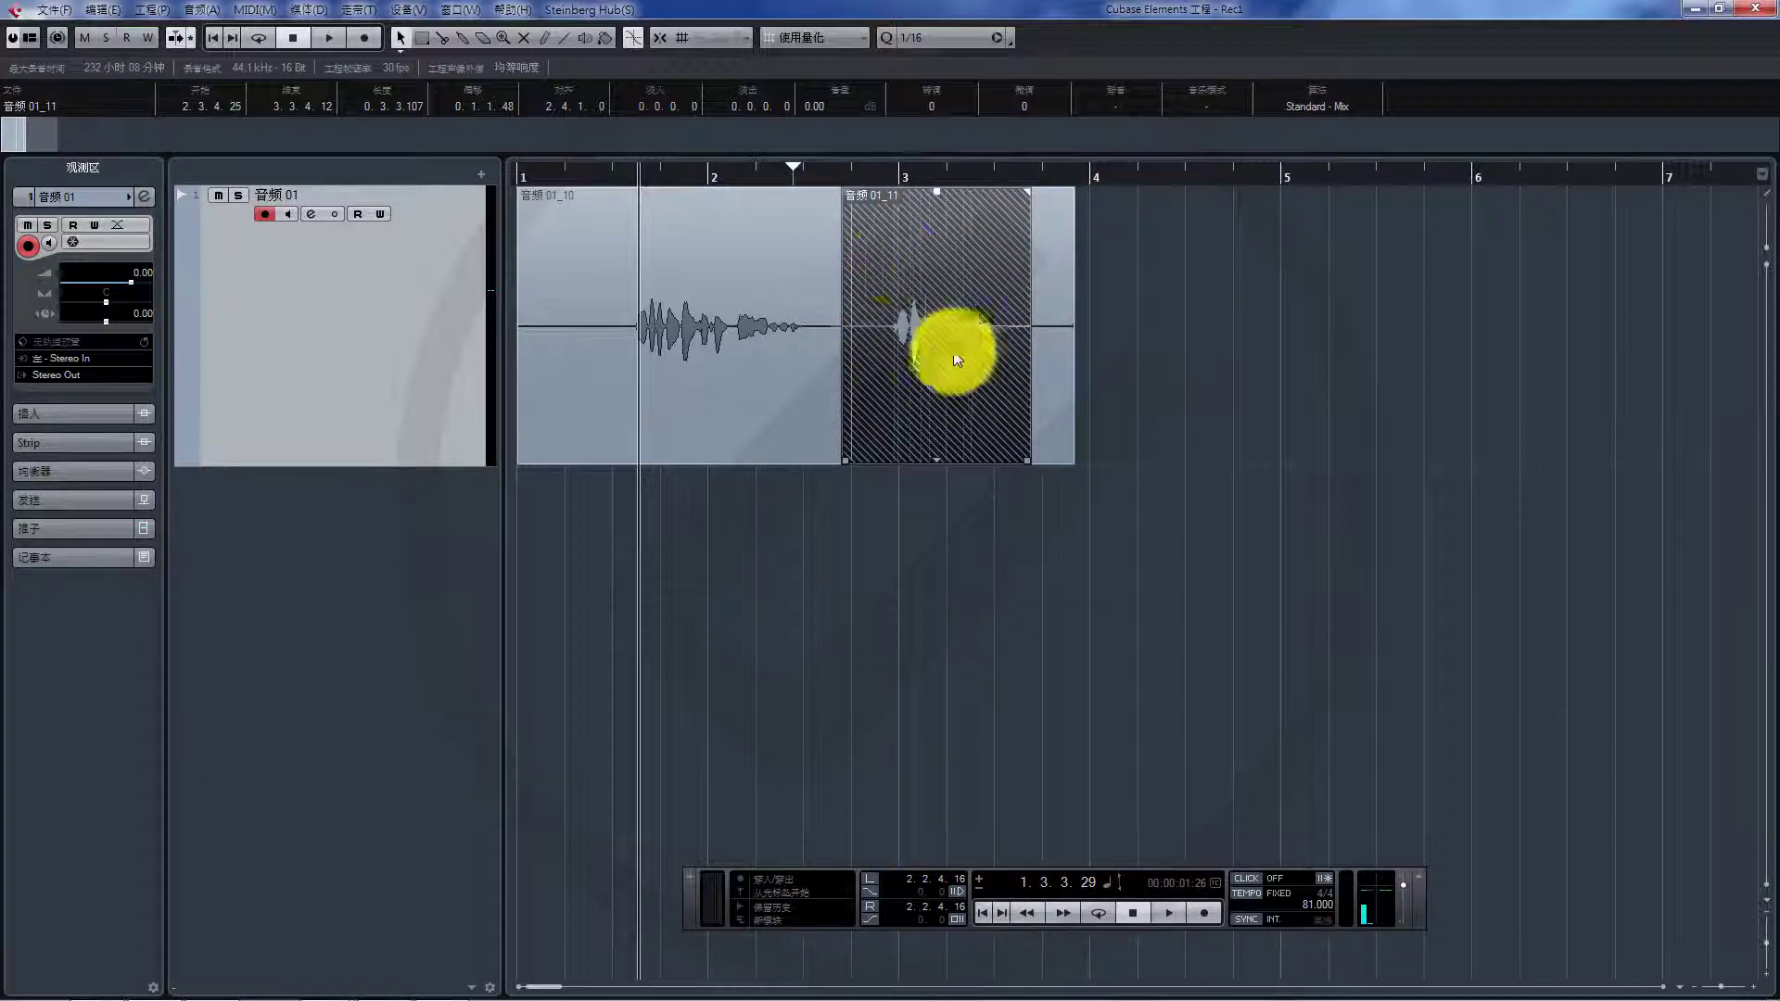
pyautogui.click(1010, 515)
pyautogui.click(962, 417)
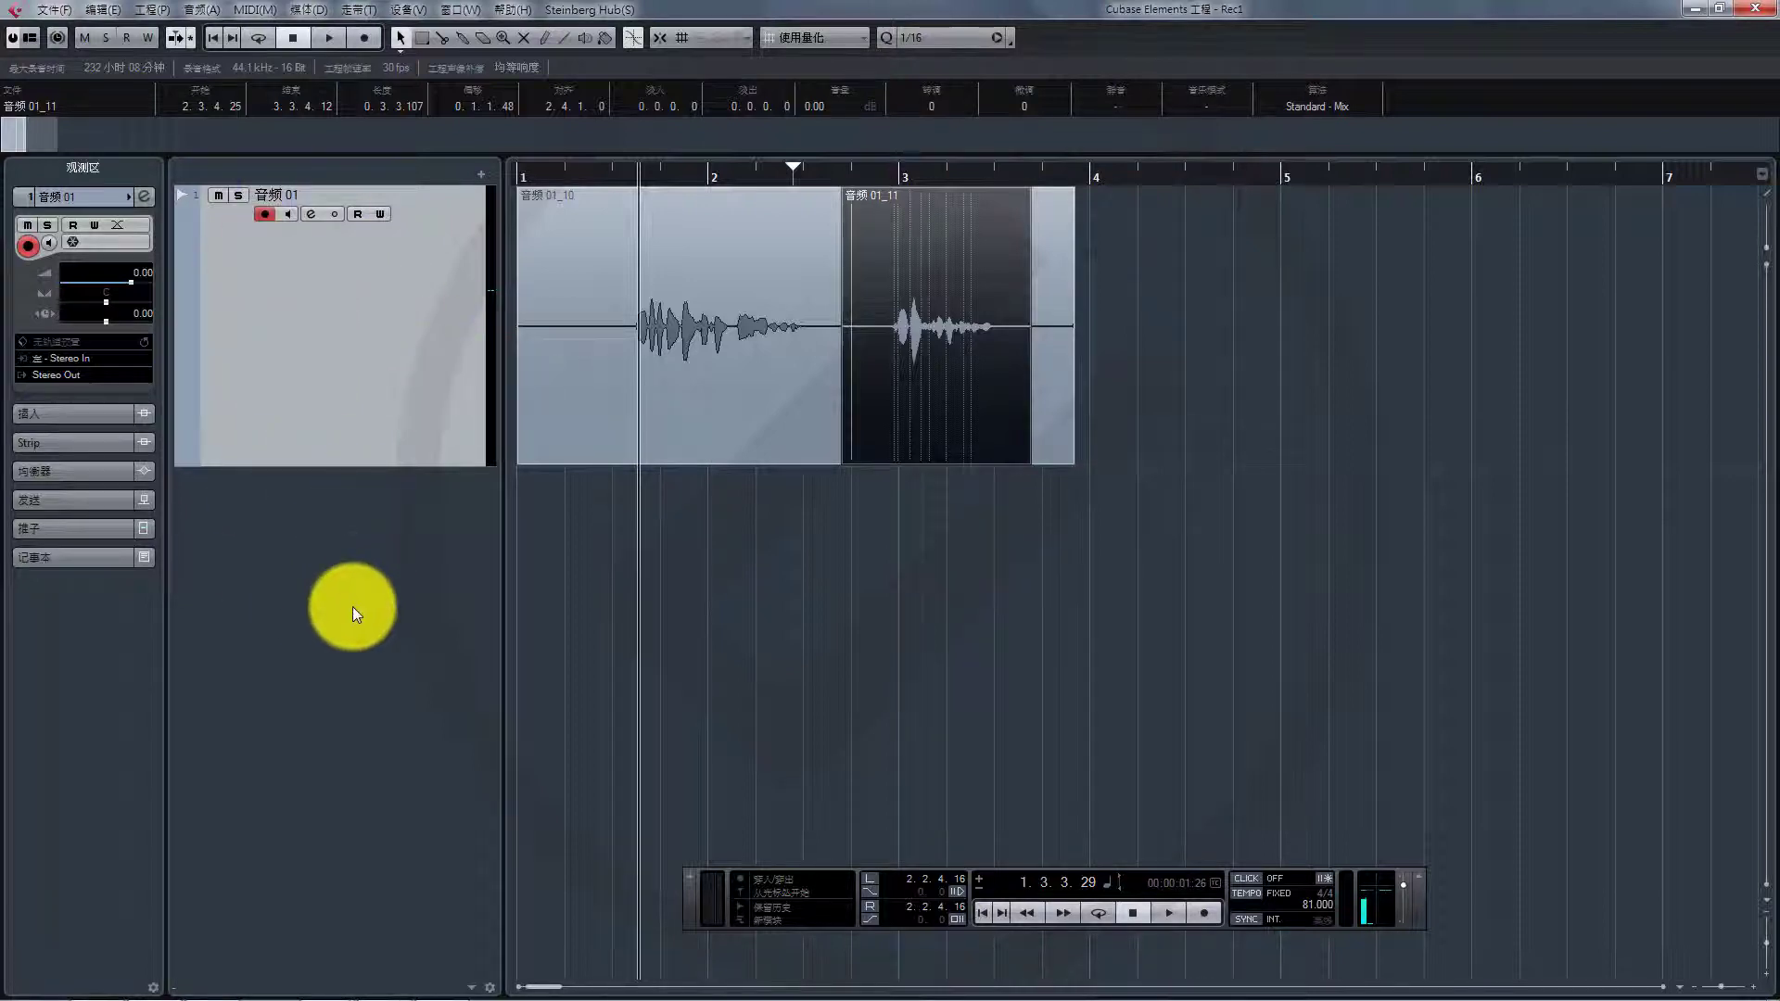
# Dismiss the add-audio-track dialog and try adding one MIDI track below 音频 01 instead.
pyautogui.doubleClick(352, 607)
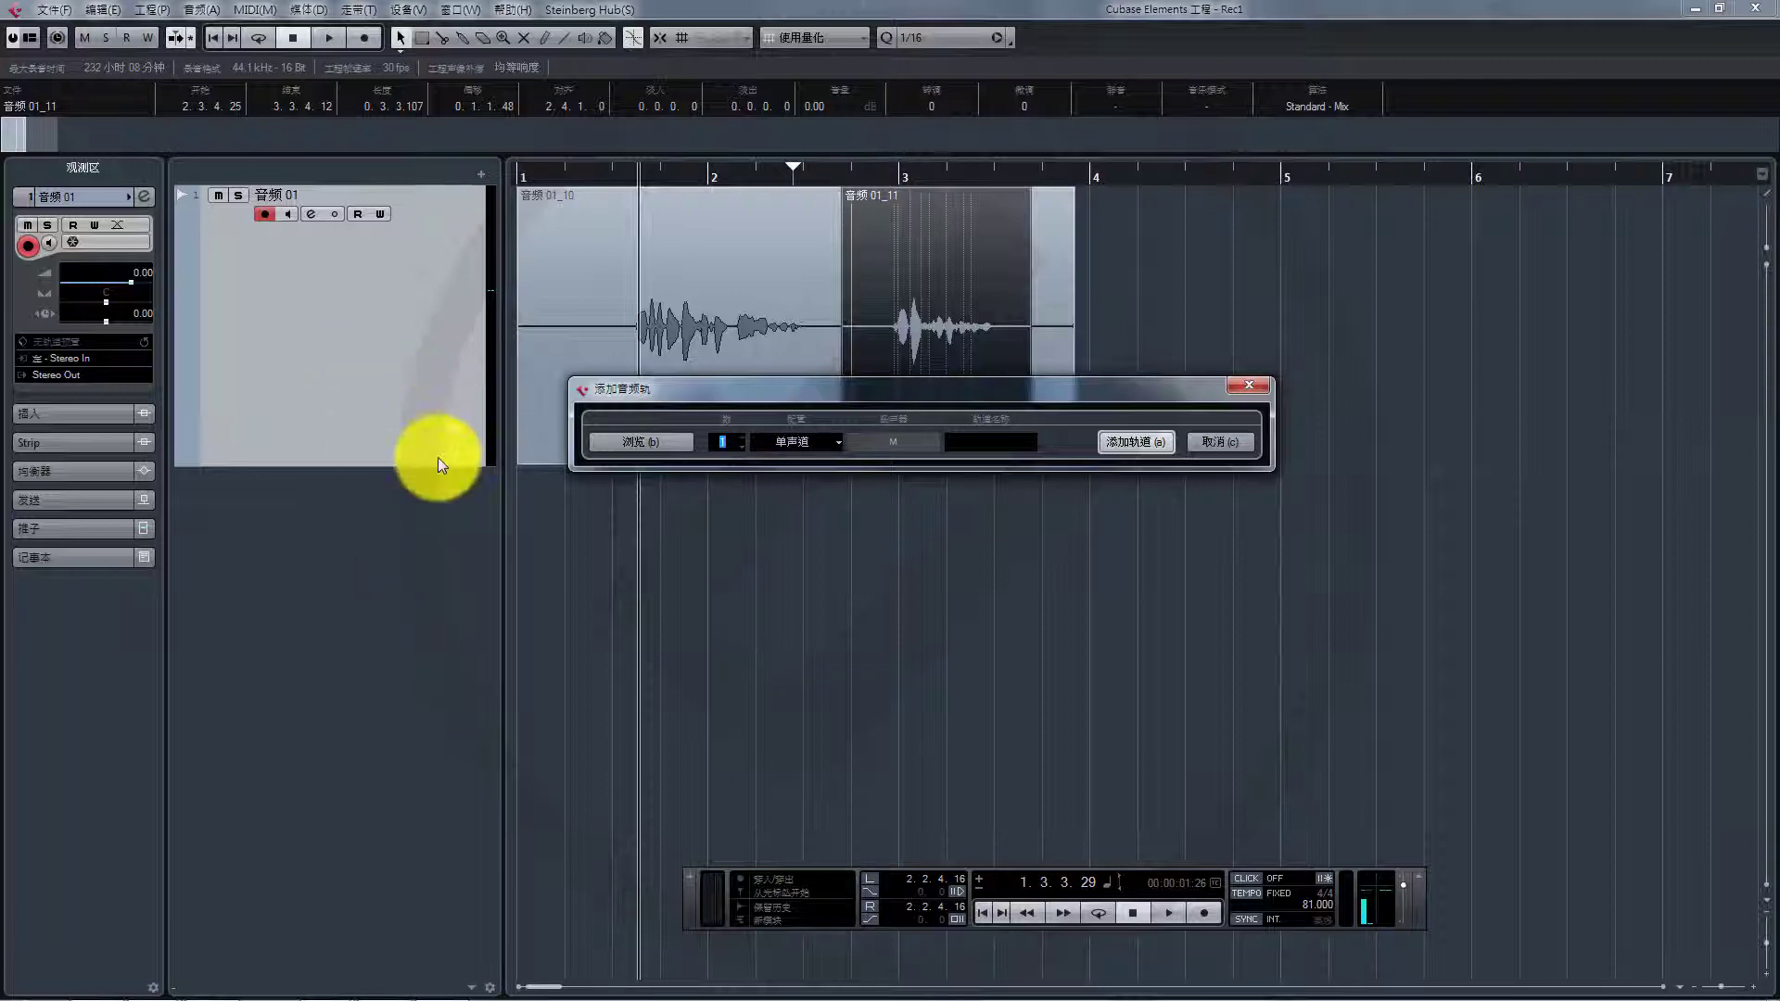
pyautogui.click(1247, 384)
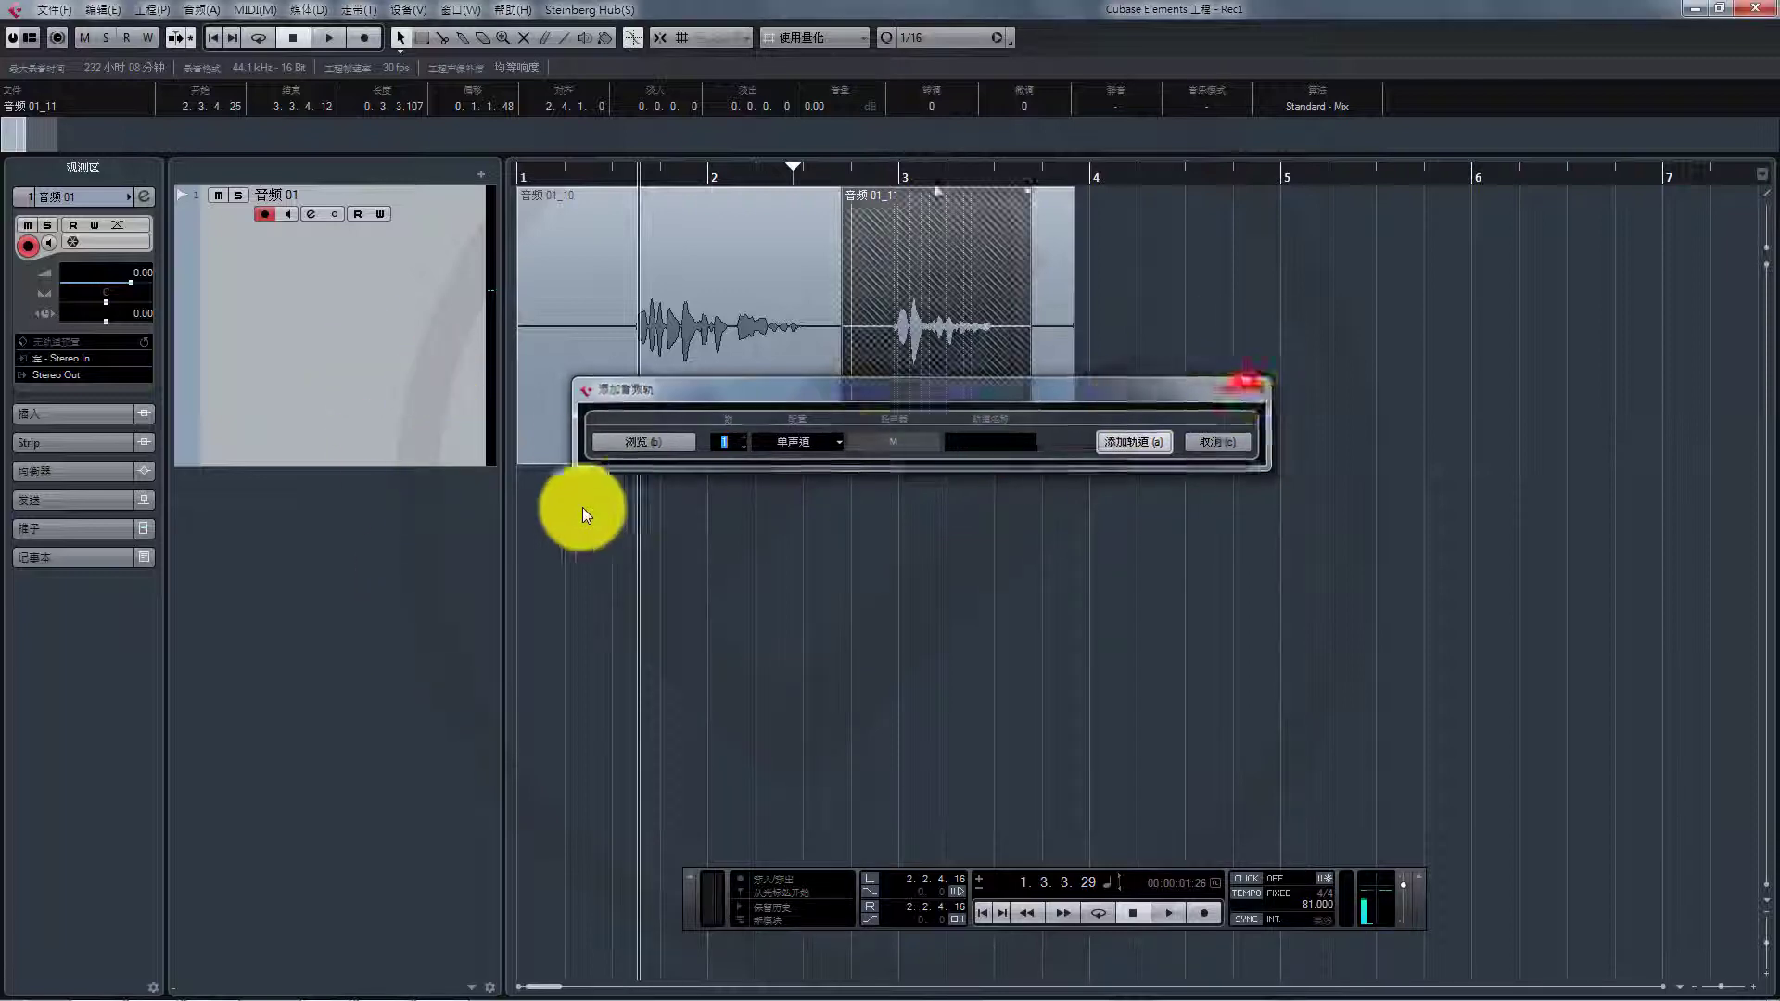
pyautogui.rightClick(327, 586)
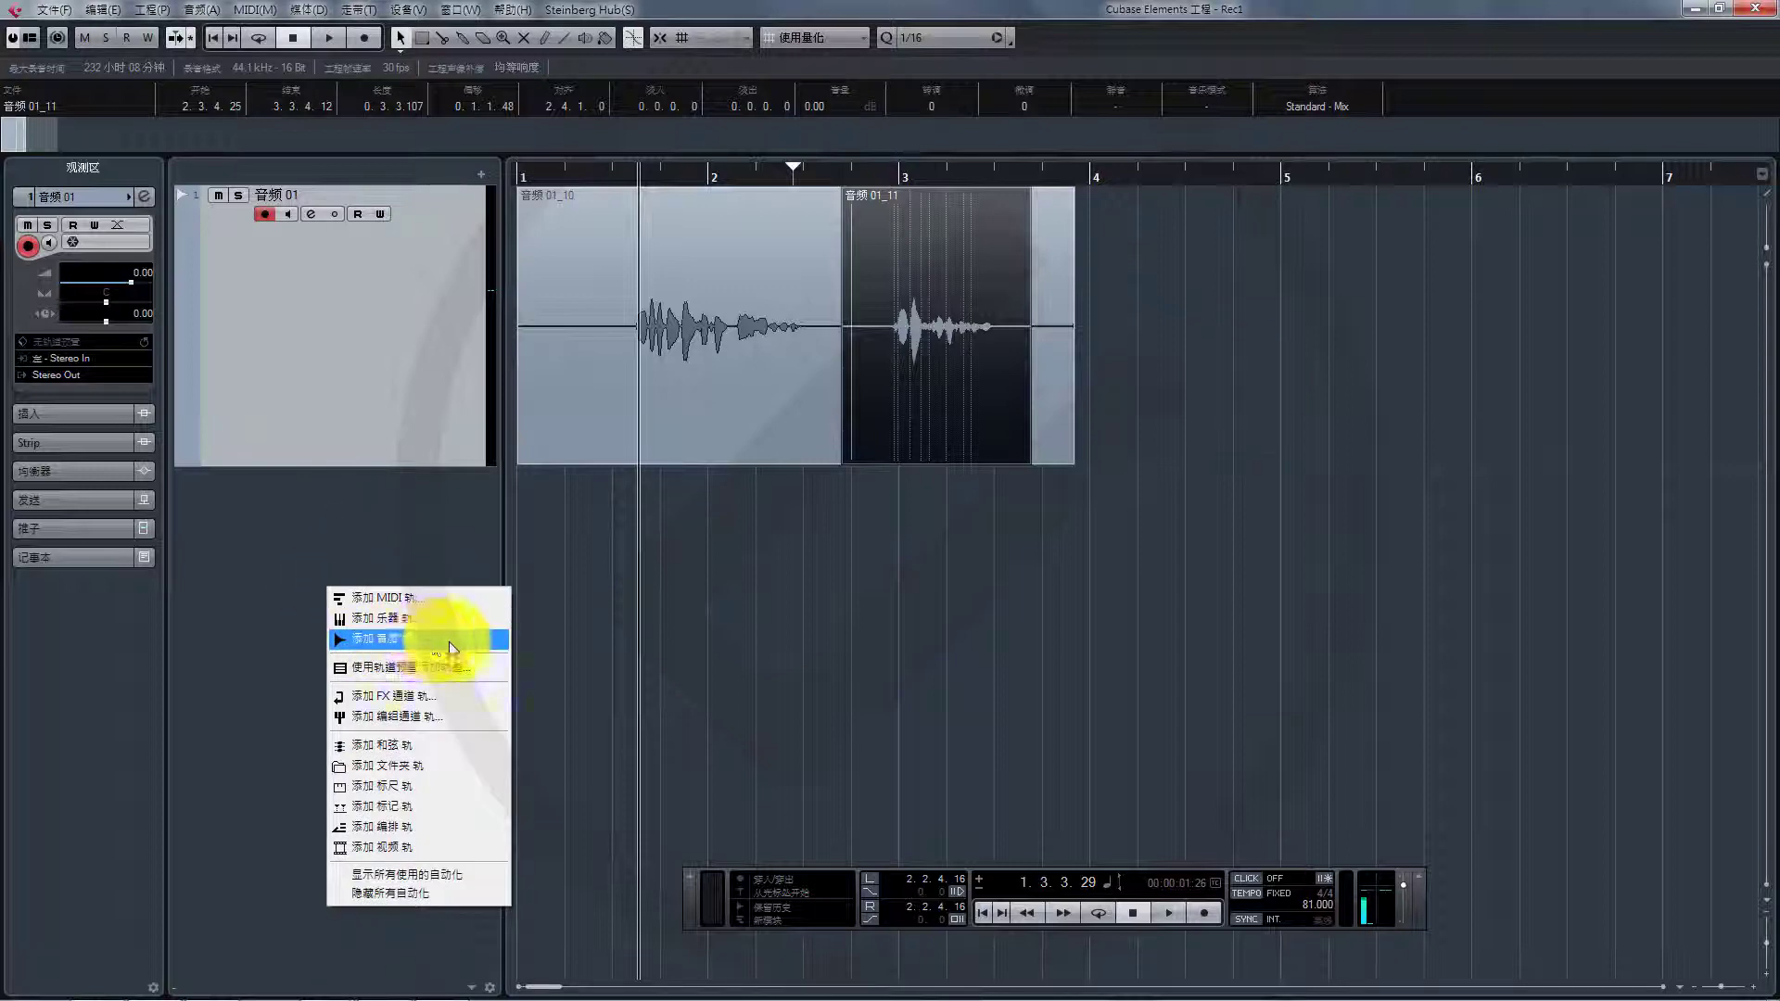
pyautogui.click(454, 595)
pyautogui.click(684, 539)
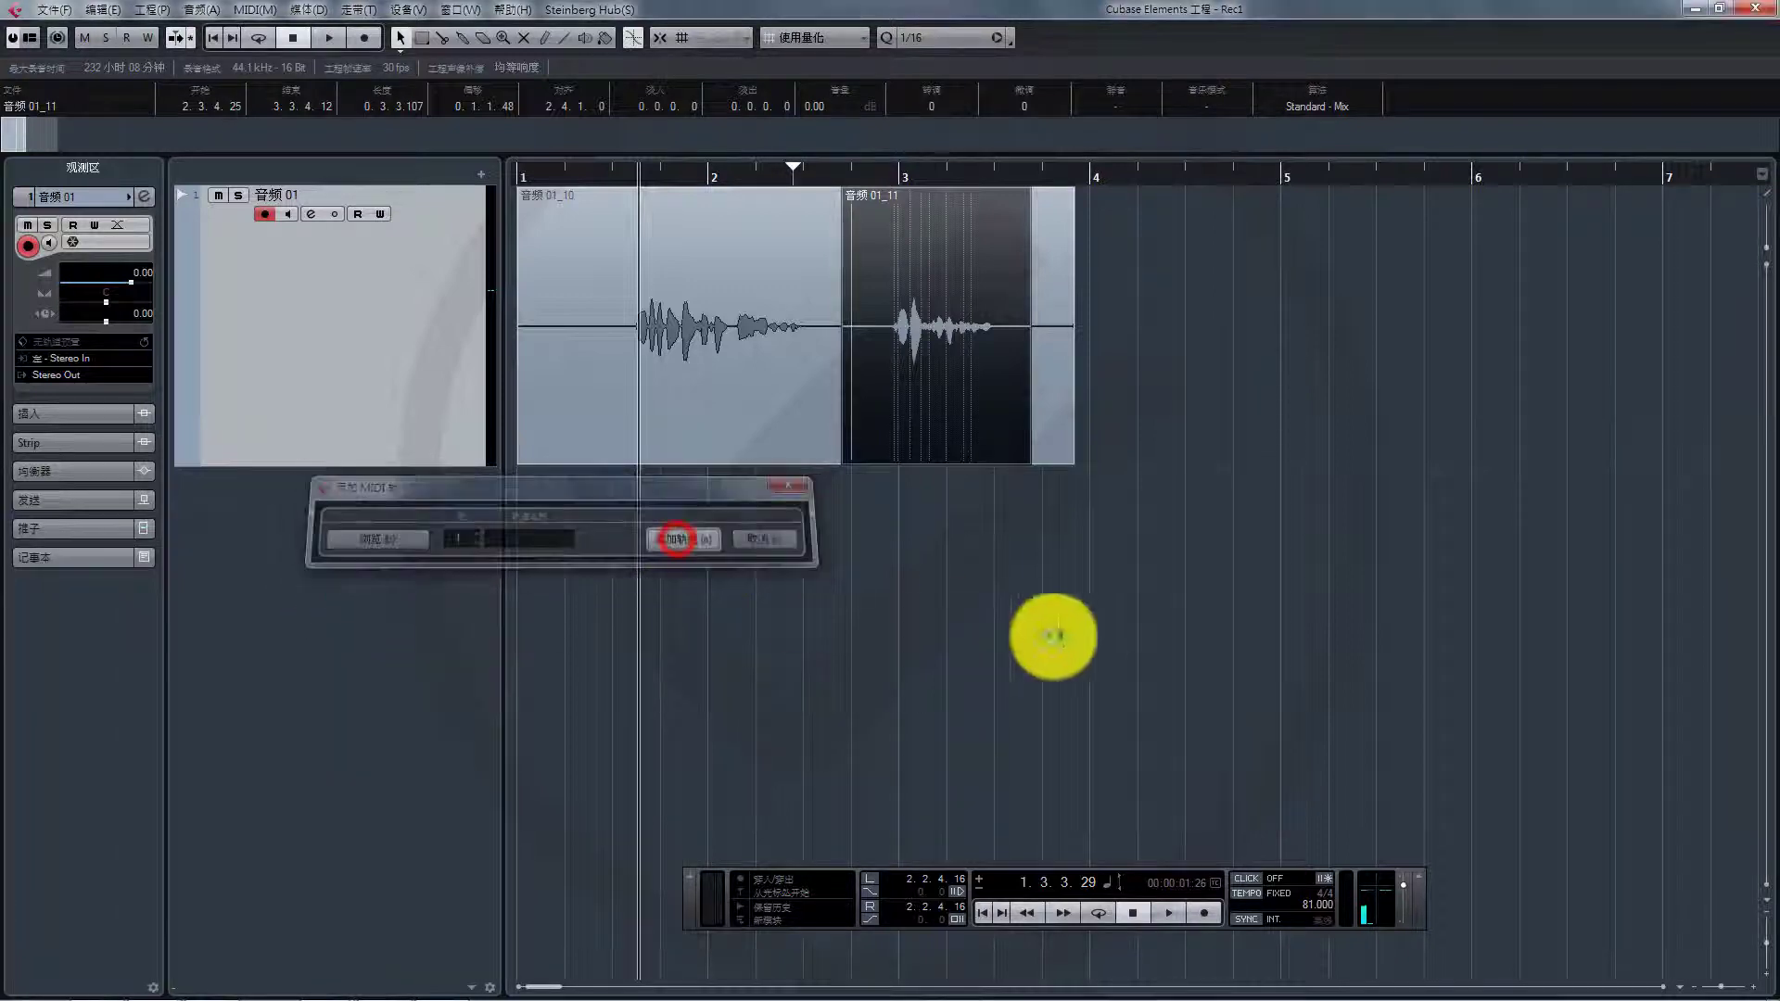
pyautogui.click(1103, 644)
pyautogui.click(363, 335)
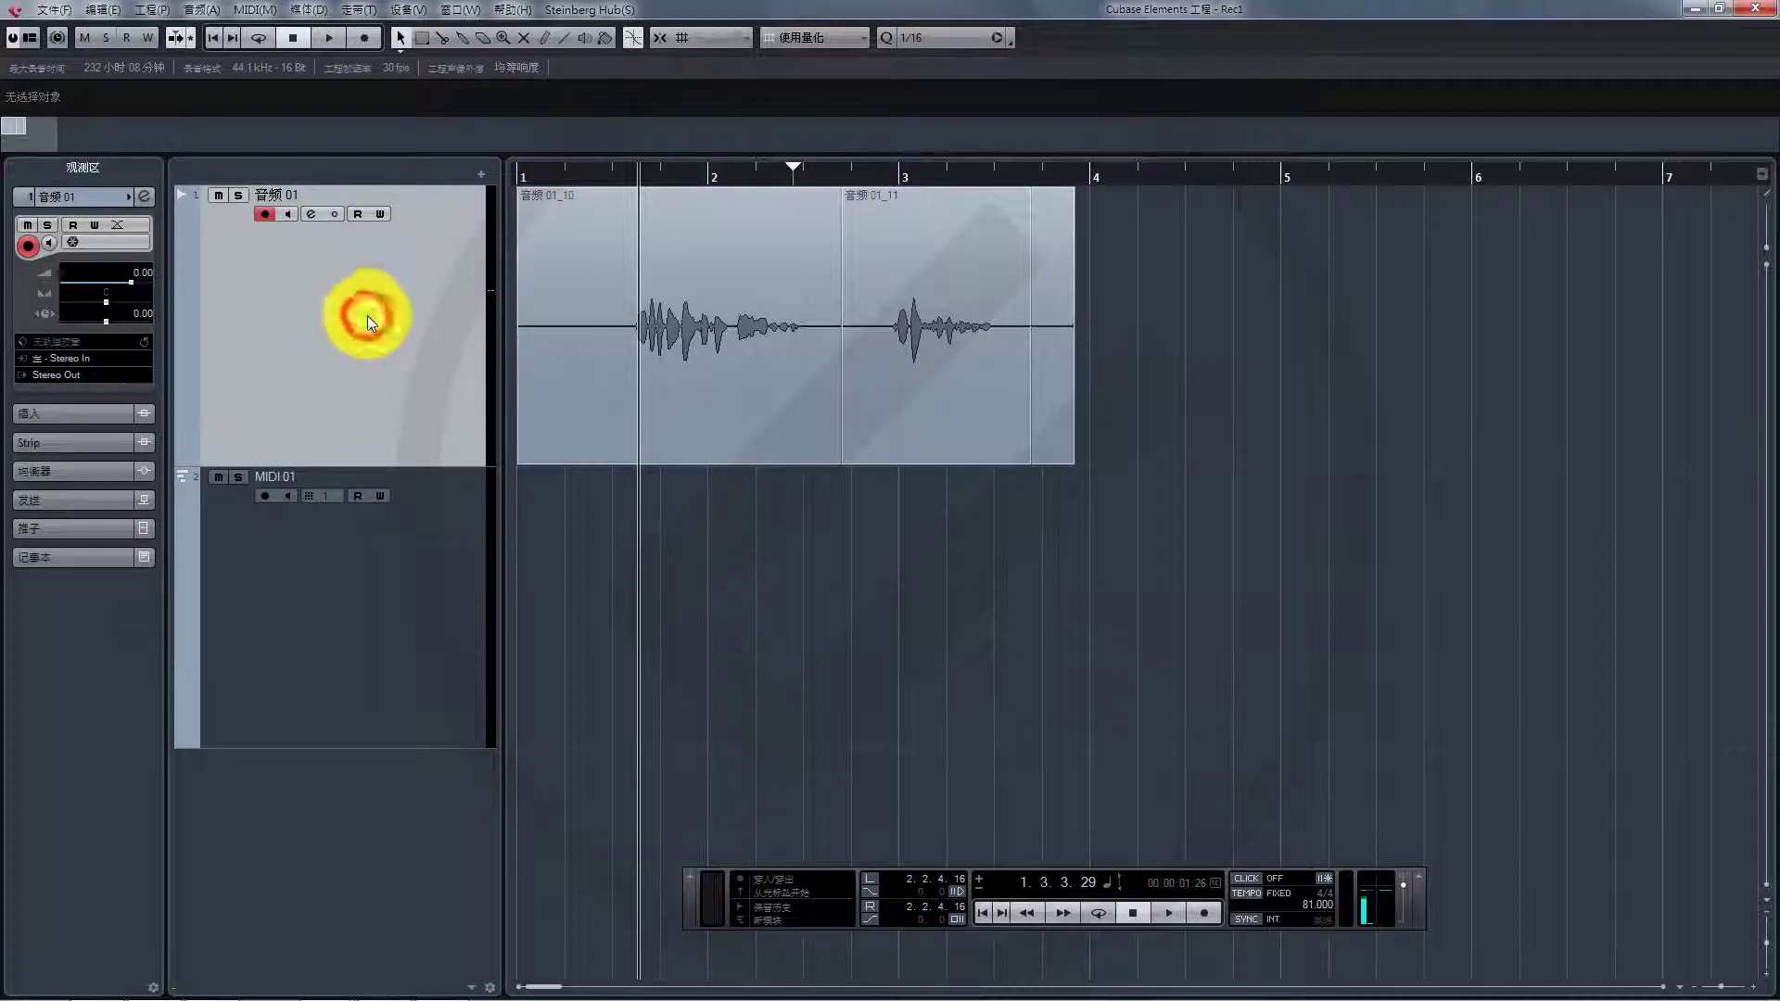
pyautogui.click(358, 807)
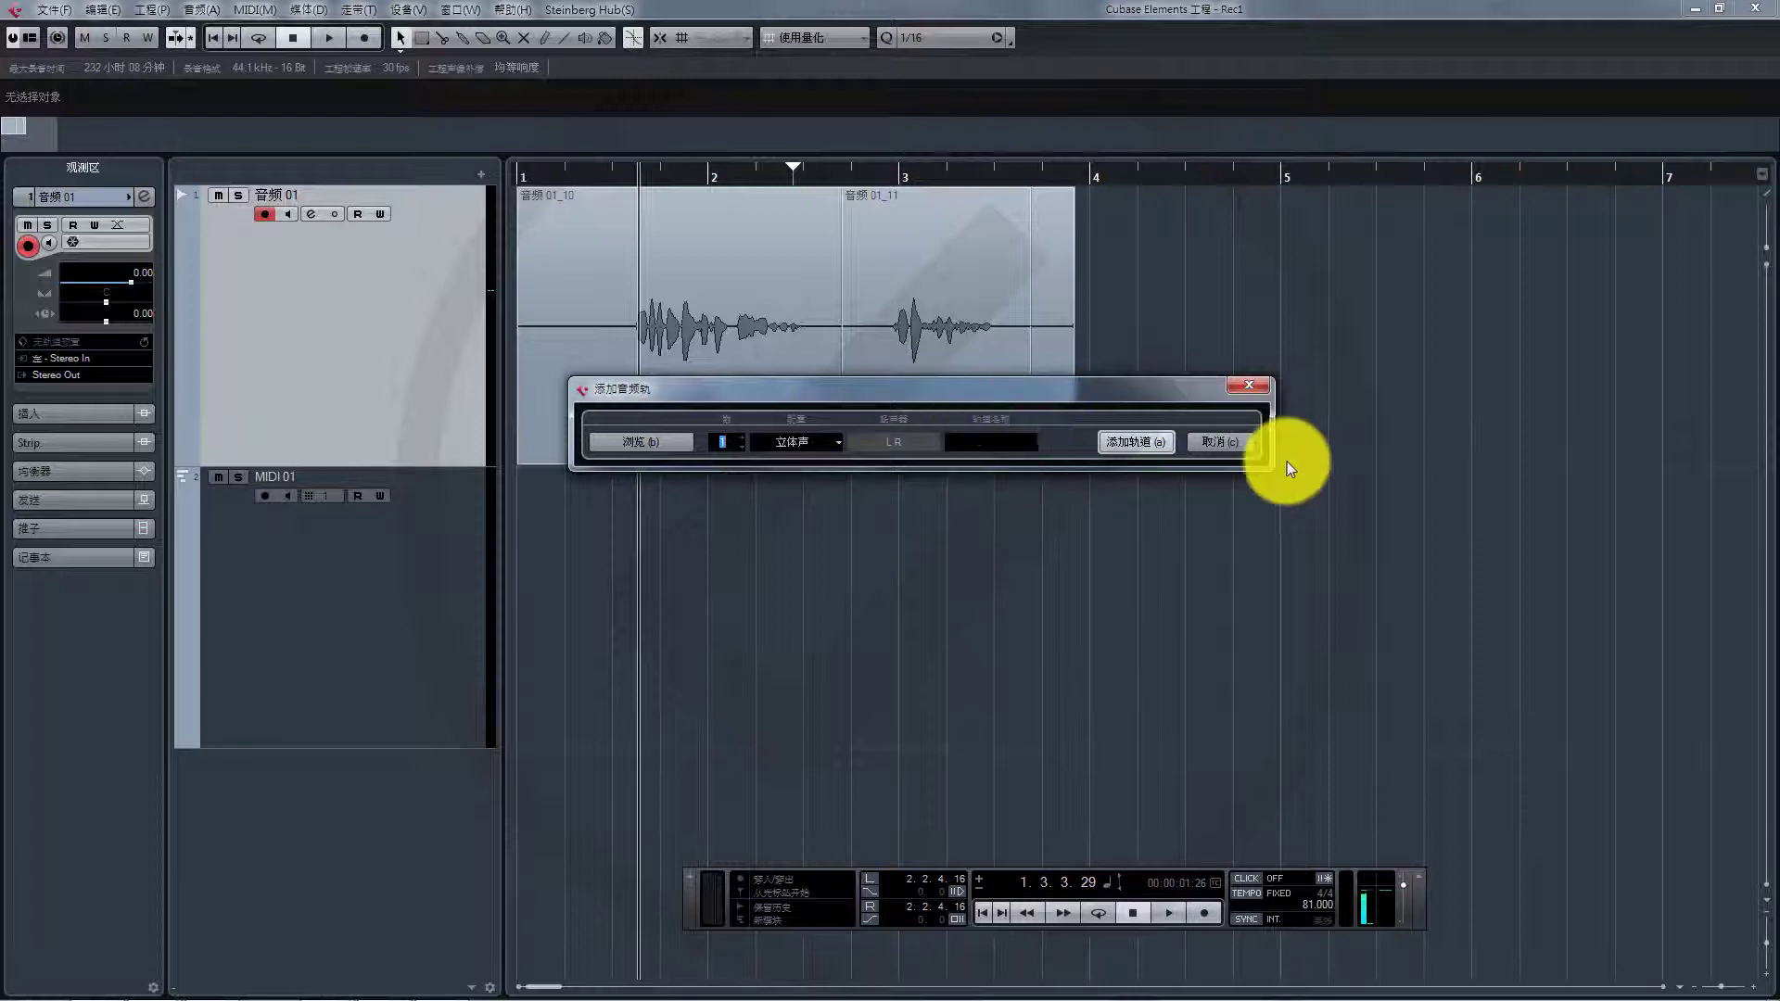
pyautogui.click(1217, 440)
pyautogui.click(1334, 629)
# Try adding a second MIDI track below MIDI 01, and delete both MIDI tracks.
pyautogui.click(403, 569)
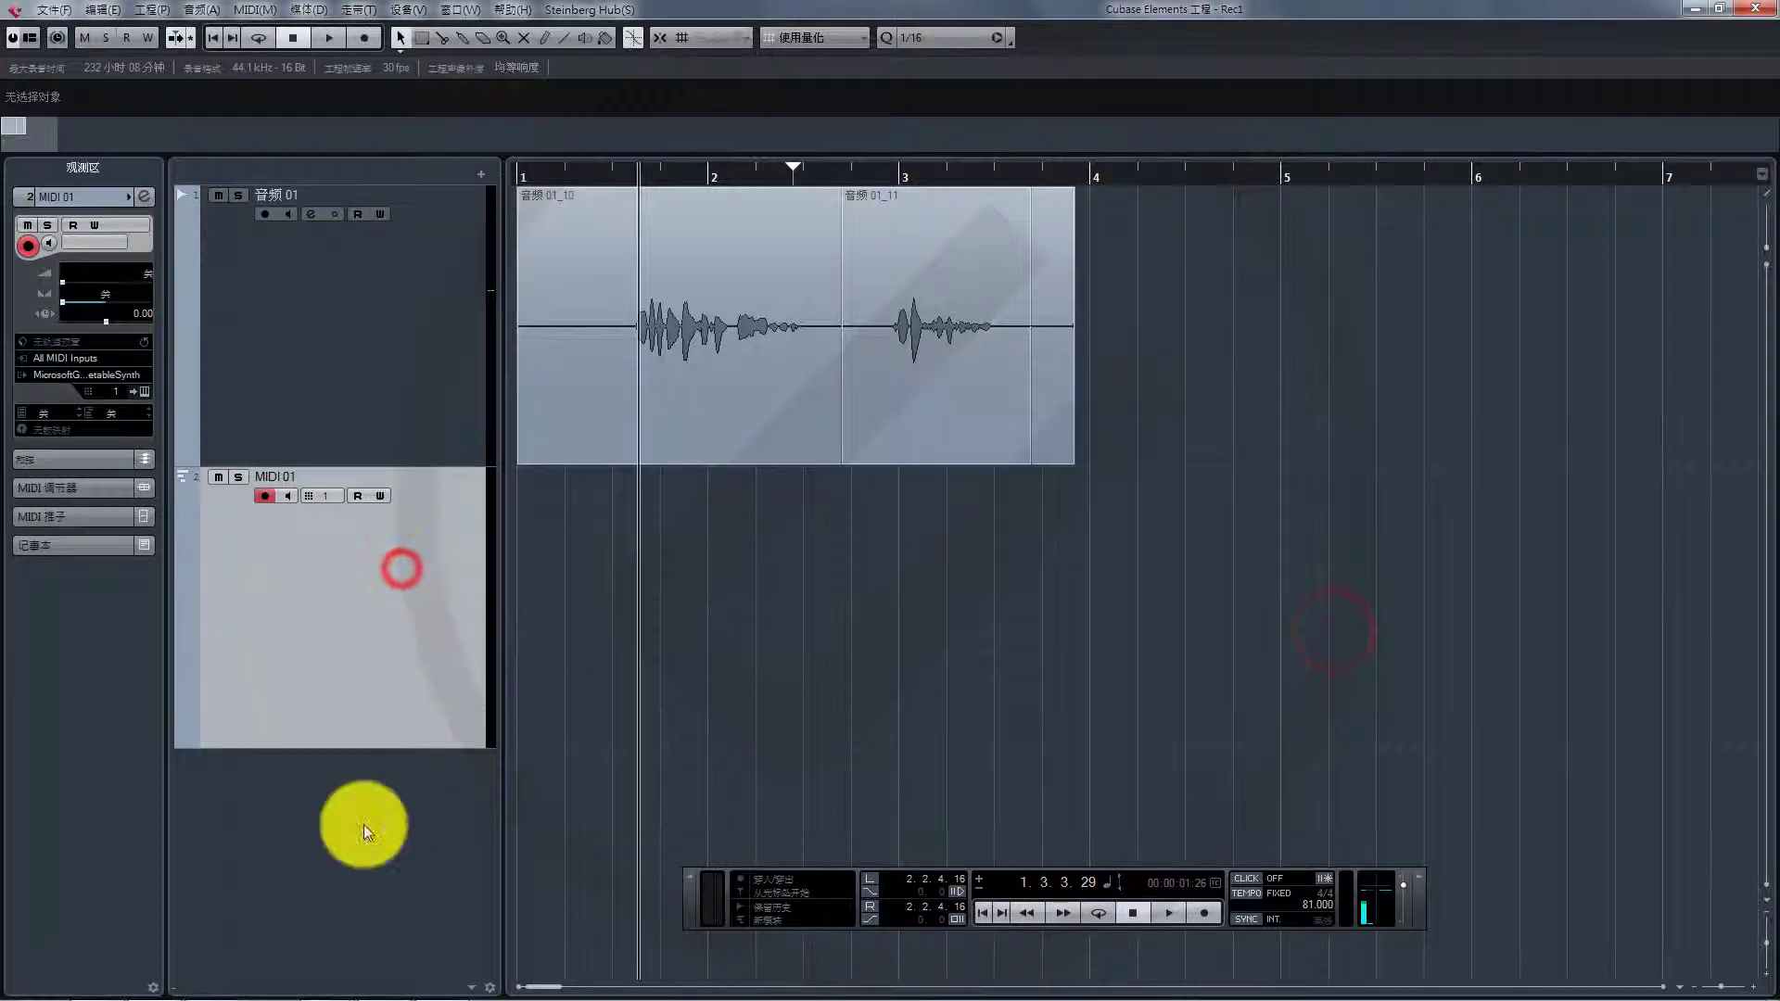
pyautogui.doubleClick(363, 826)
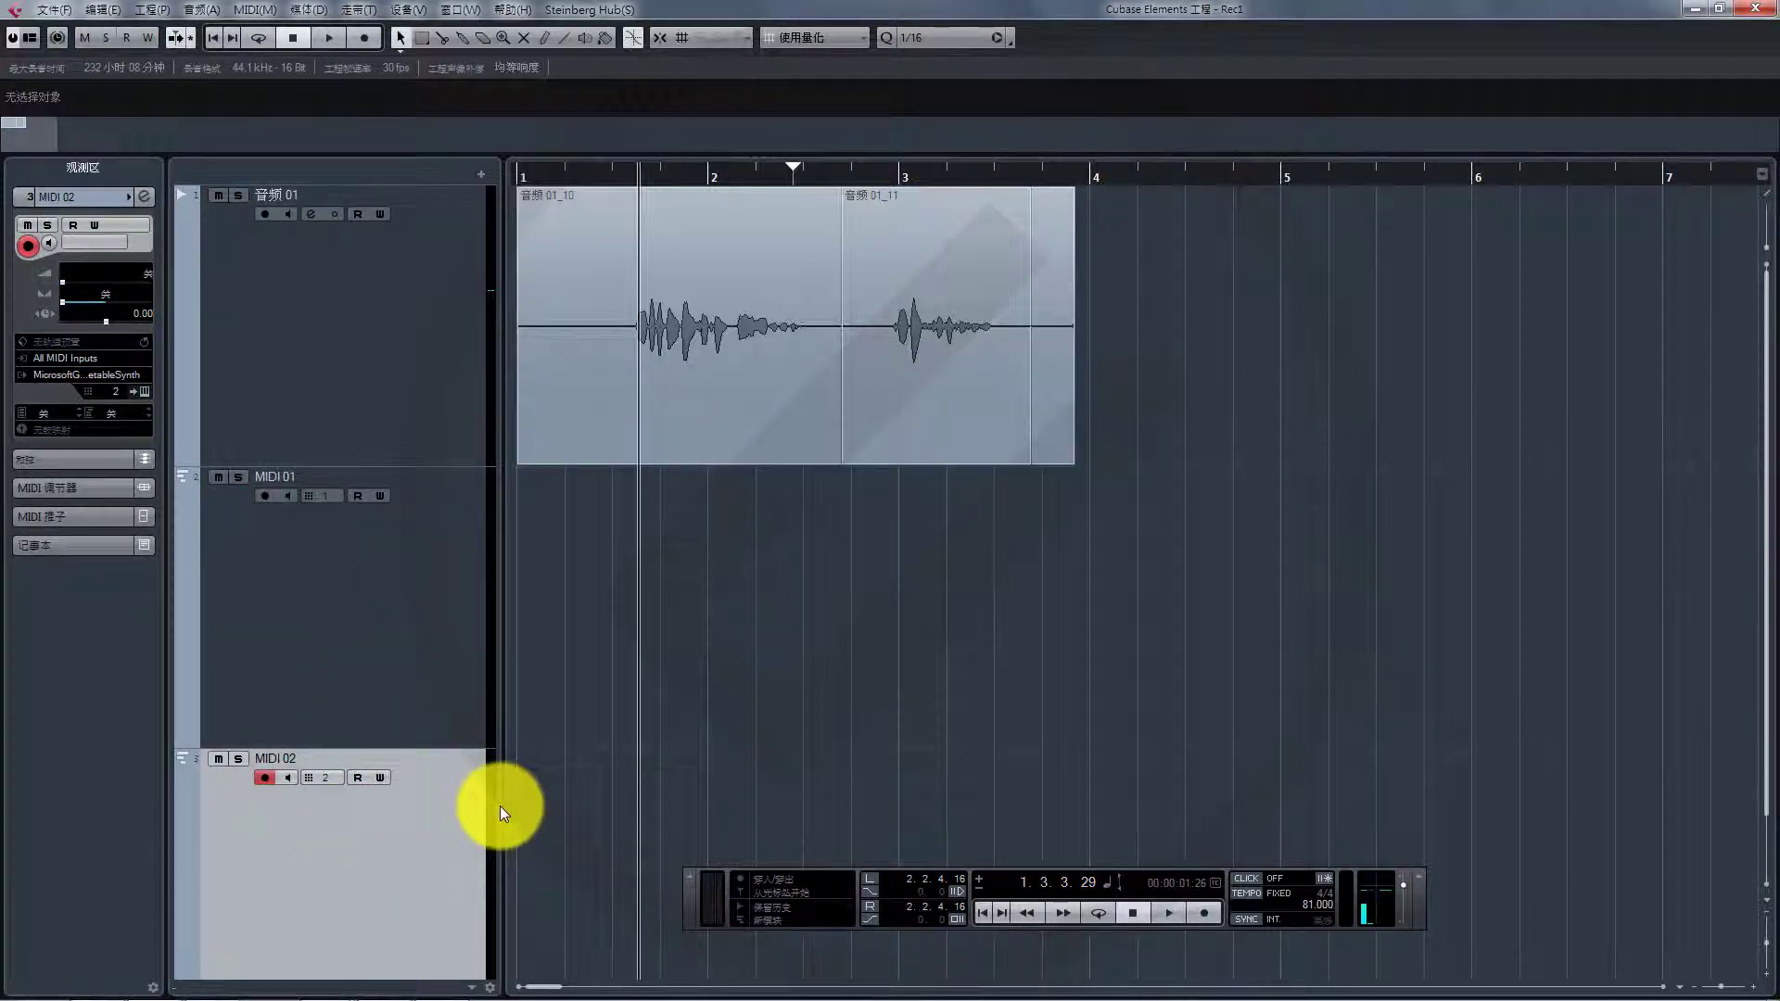
pyautogui.keyDown('shift'); pyautogui.click(378, 608); pyautogui.keyUp('shift')
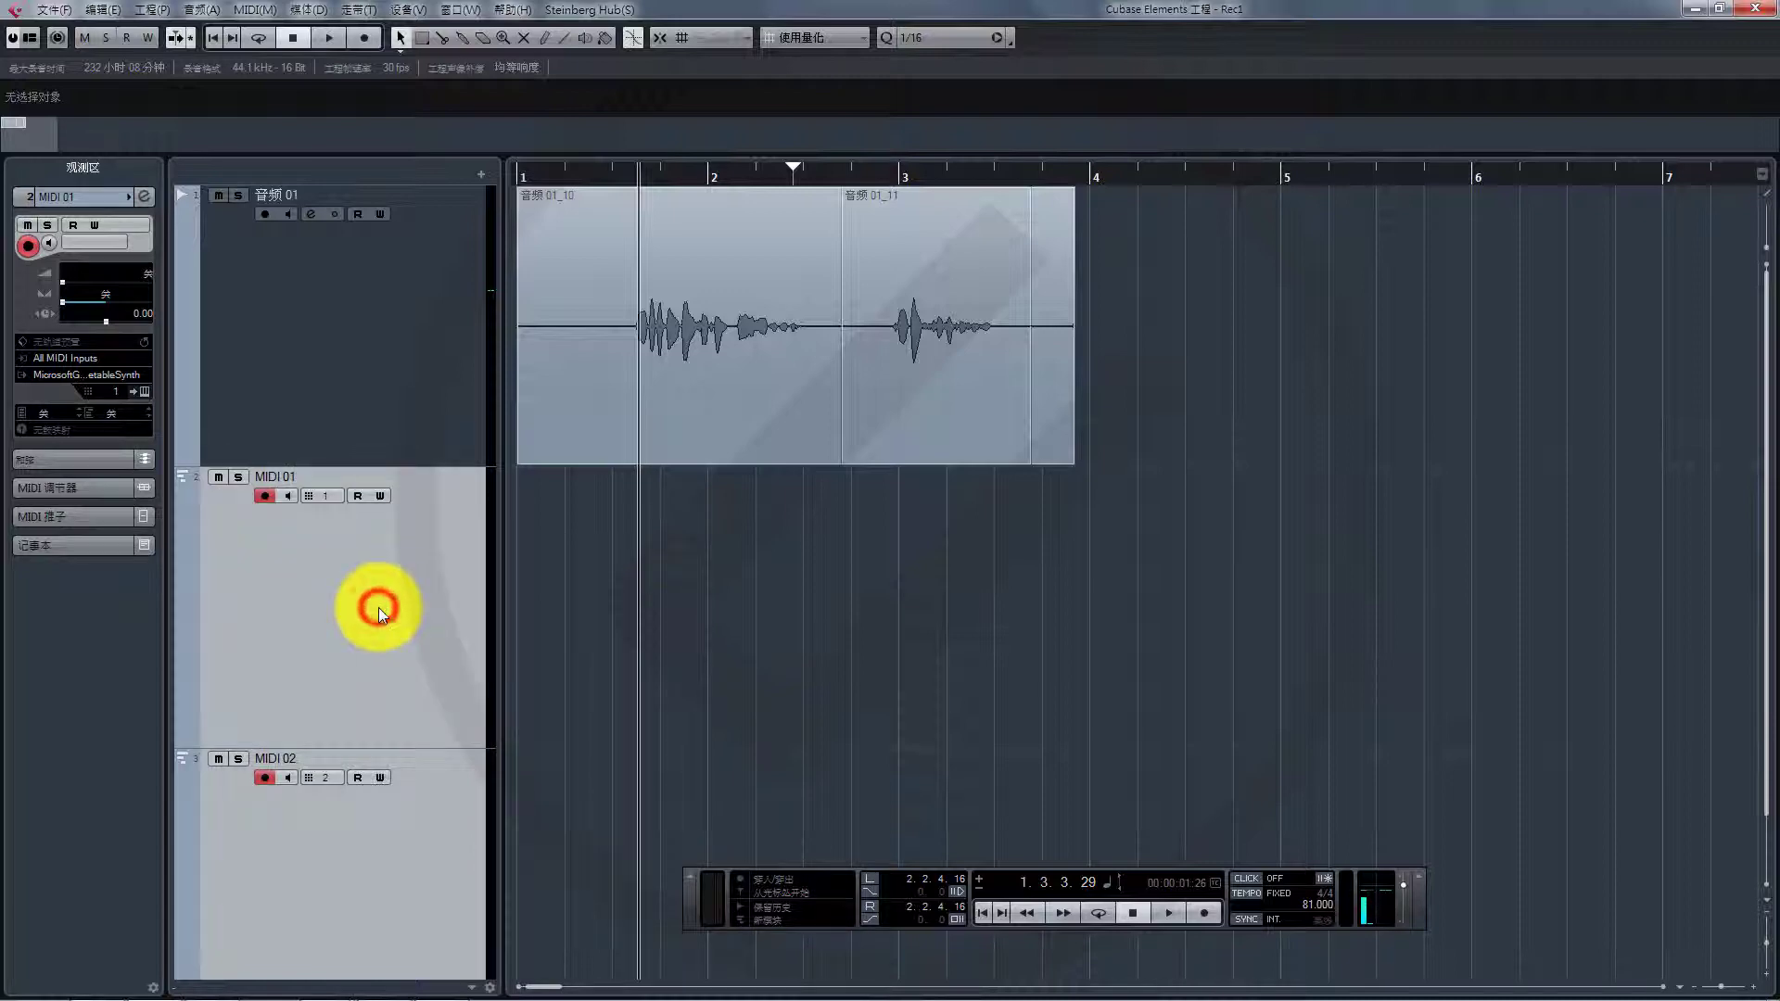
pyautogui.hotkey('shift', 'Delete')
# Add one mono (单声道) audio track below 音频 01.
pyautogui.doubleClick(378, 608)
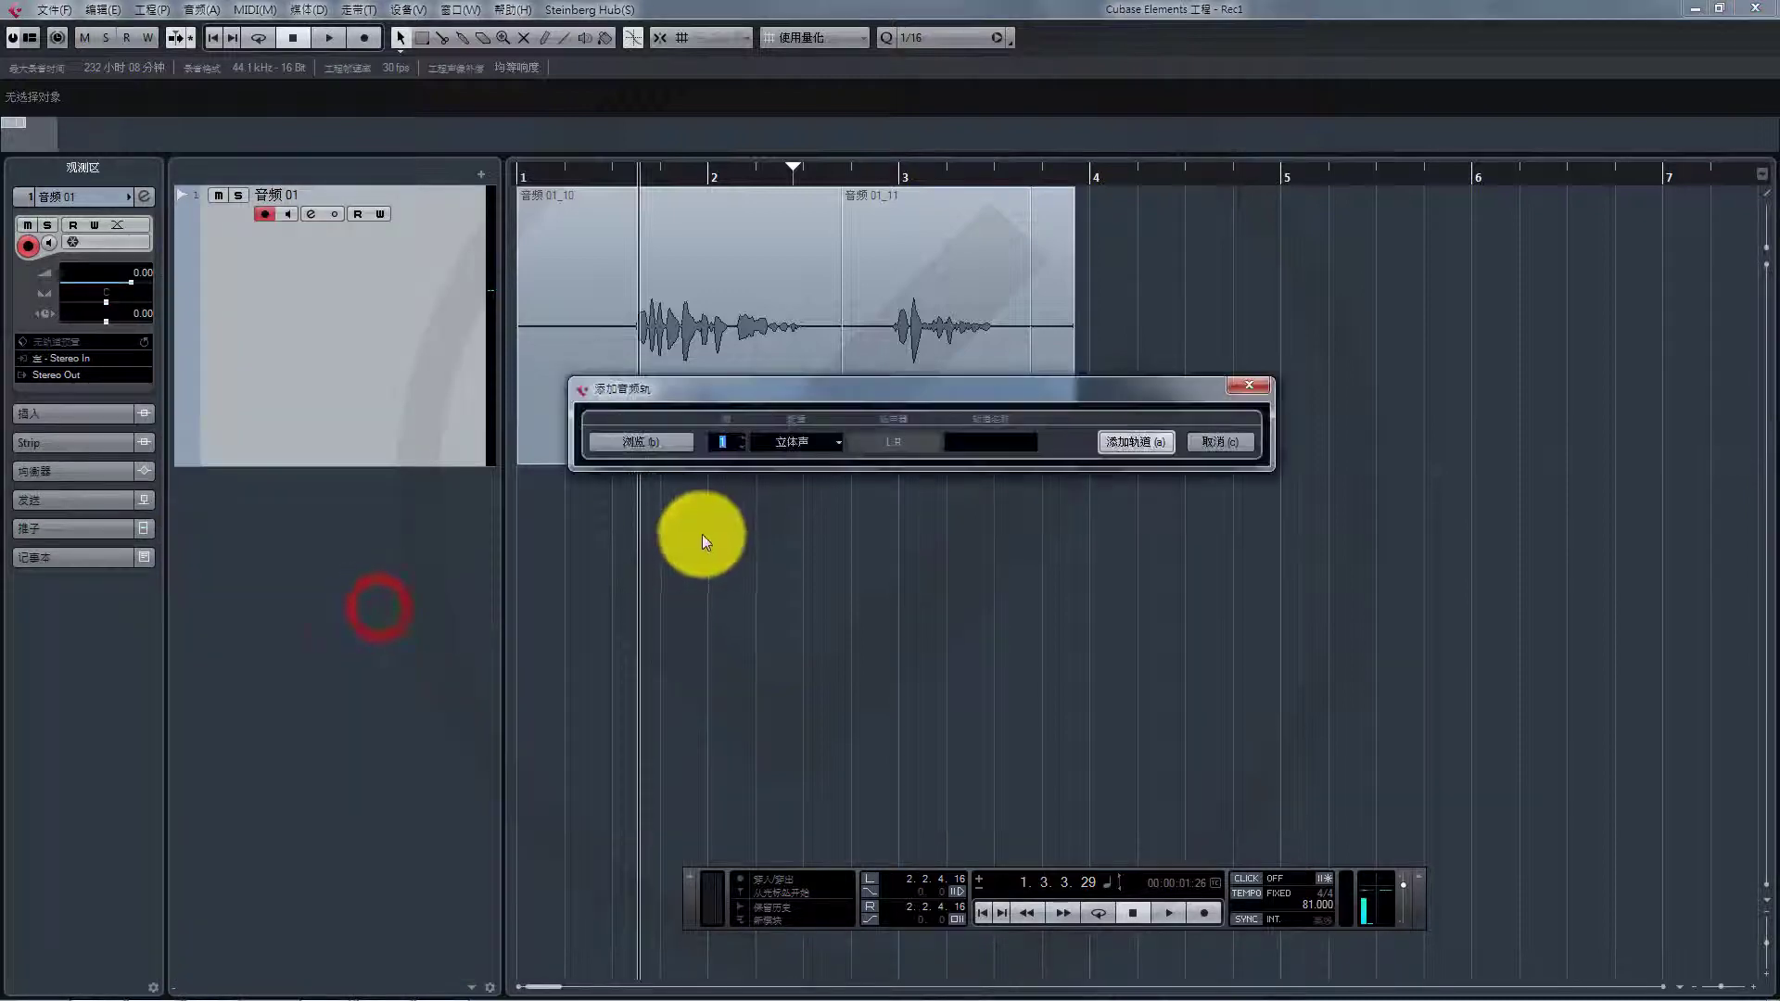
pyautogui.click(836, 442)
pyautogui.click(820, 459)
pyautogui.click(1142, 438)
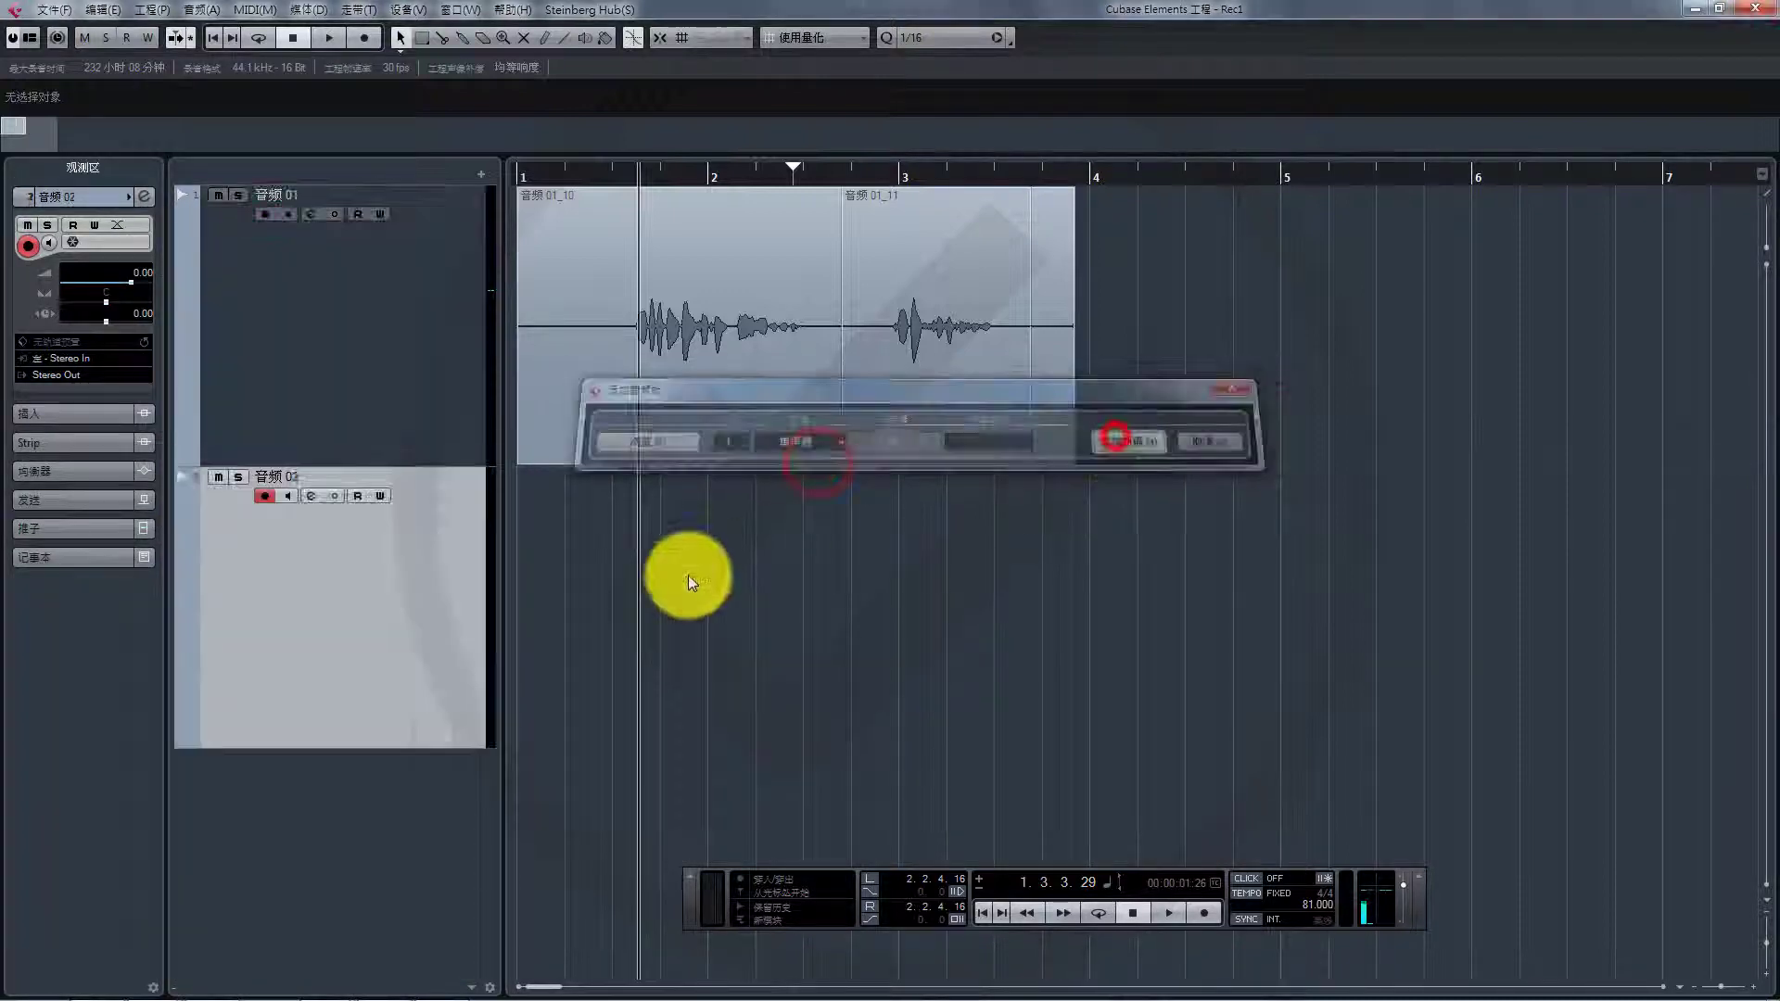
# Mute 音频 01, reduce its track height, and select 音频 02 for recording.
pyautogui.click(381, 365)
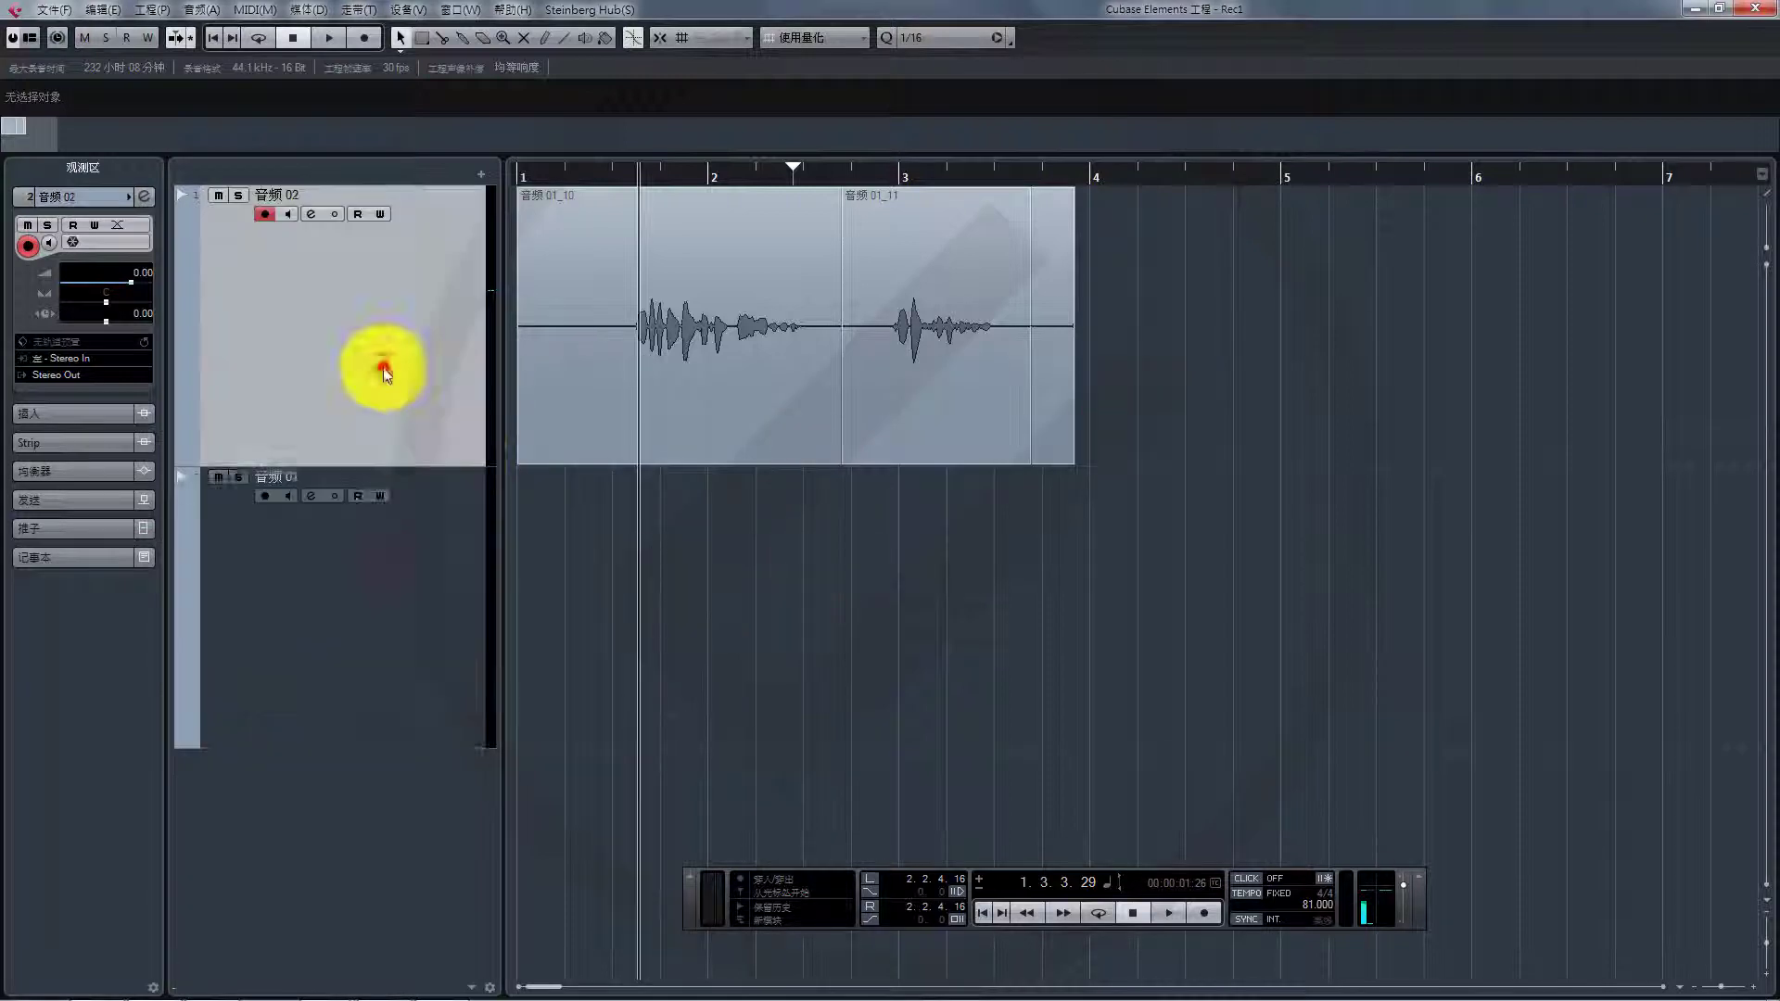
pyautogui.click(221, 196)
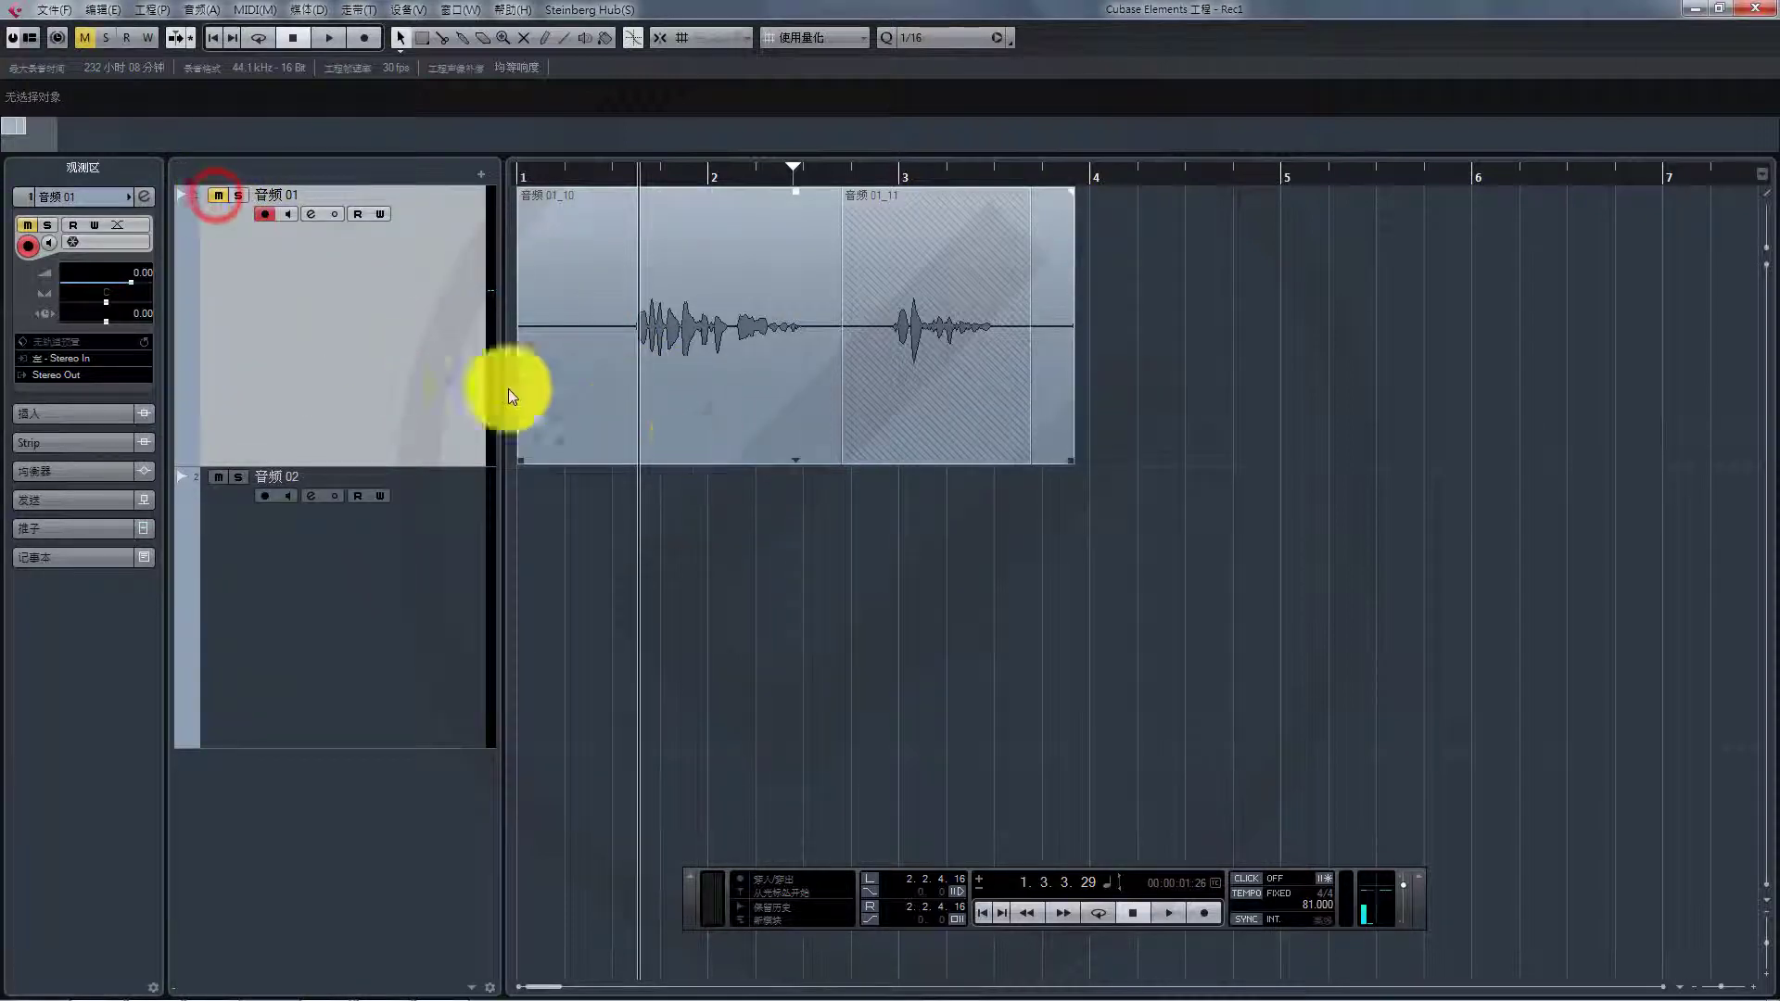
pyautogui.click(379, 468)
pyautogui.click(437, 505)
# Record a vocal take on 音频 02 from 1.1.1.0 to about 2.2.4.13.
pyautogui.click(520, 174)
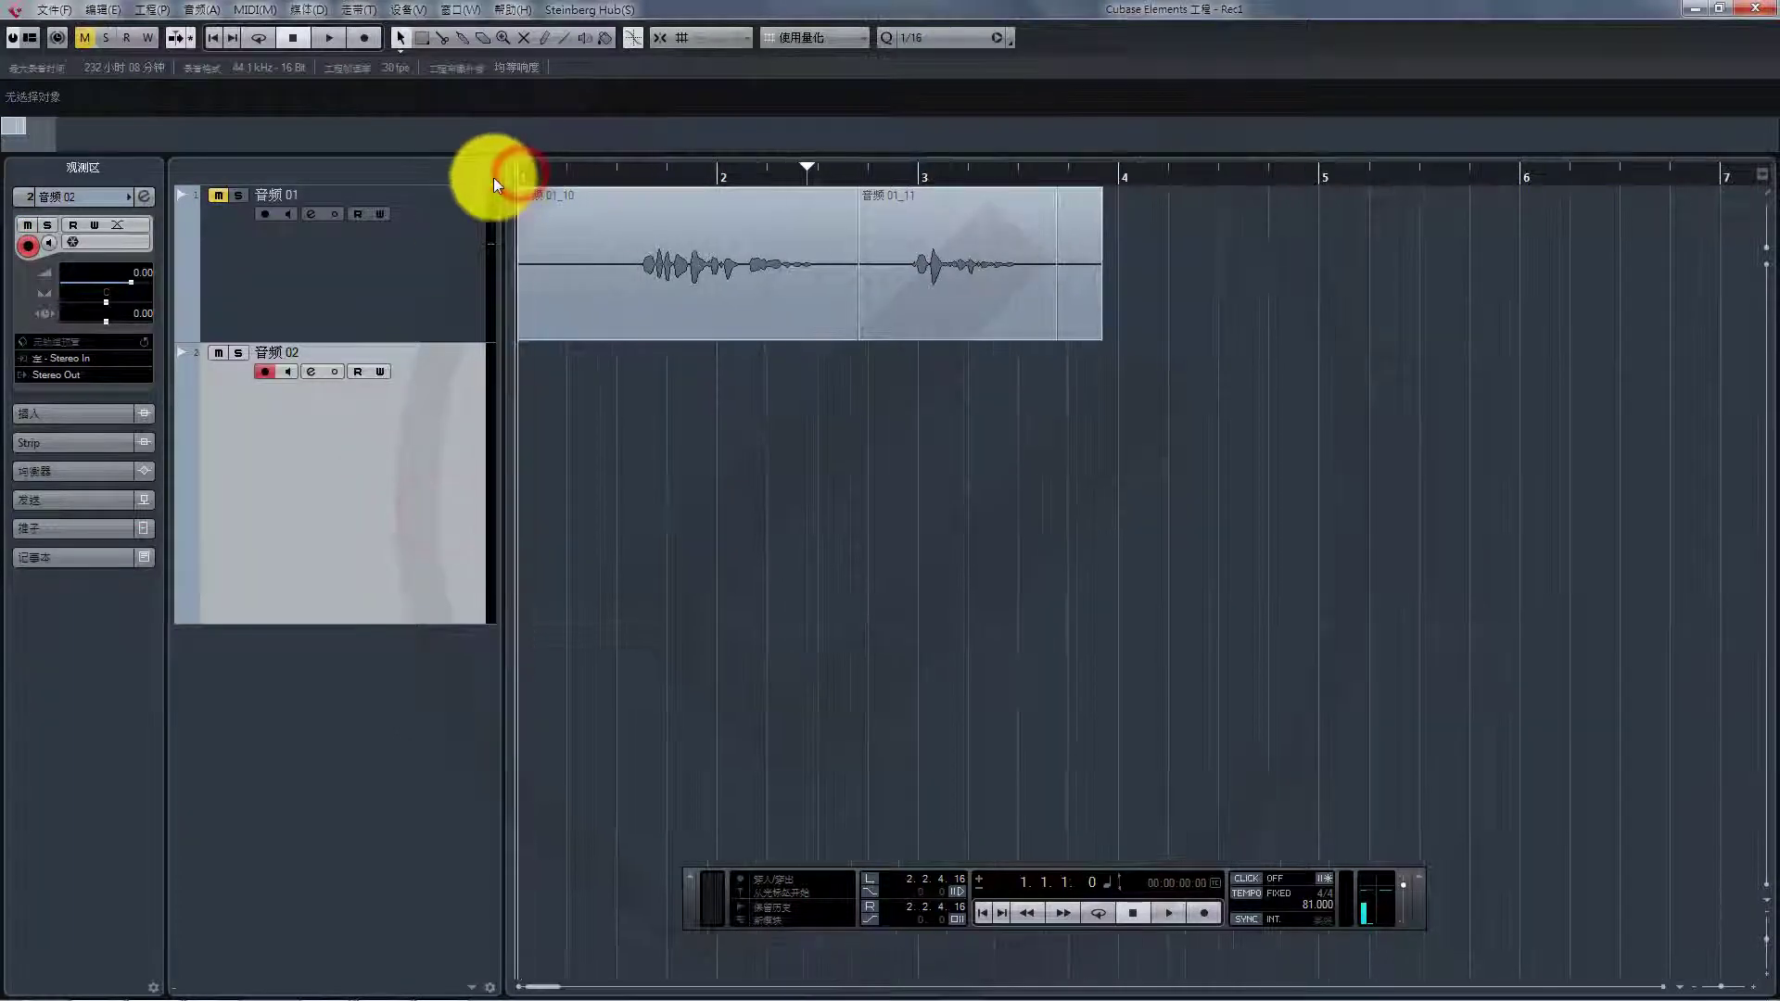
pyautogui.click(363, 37)
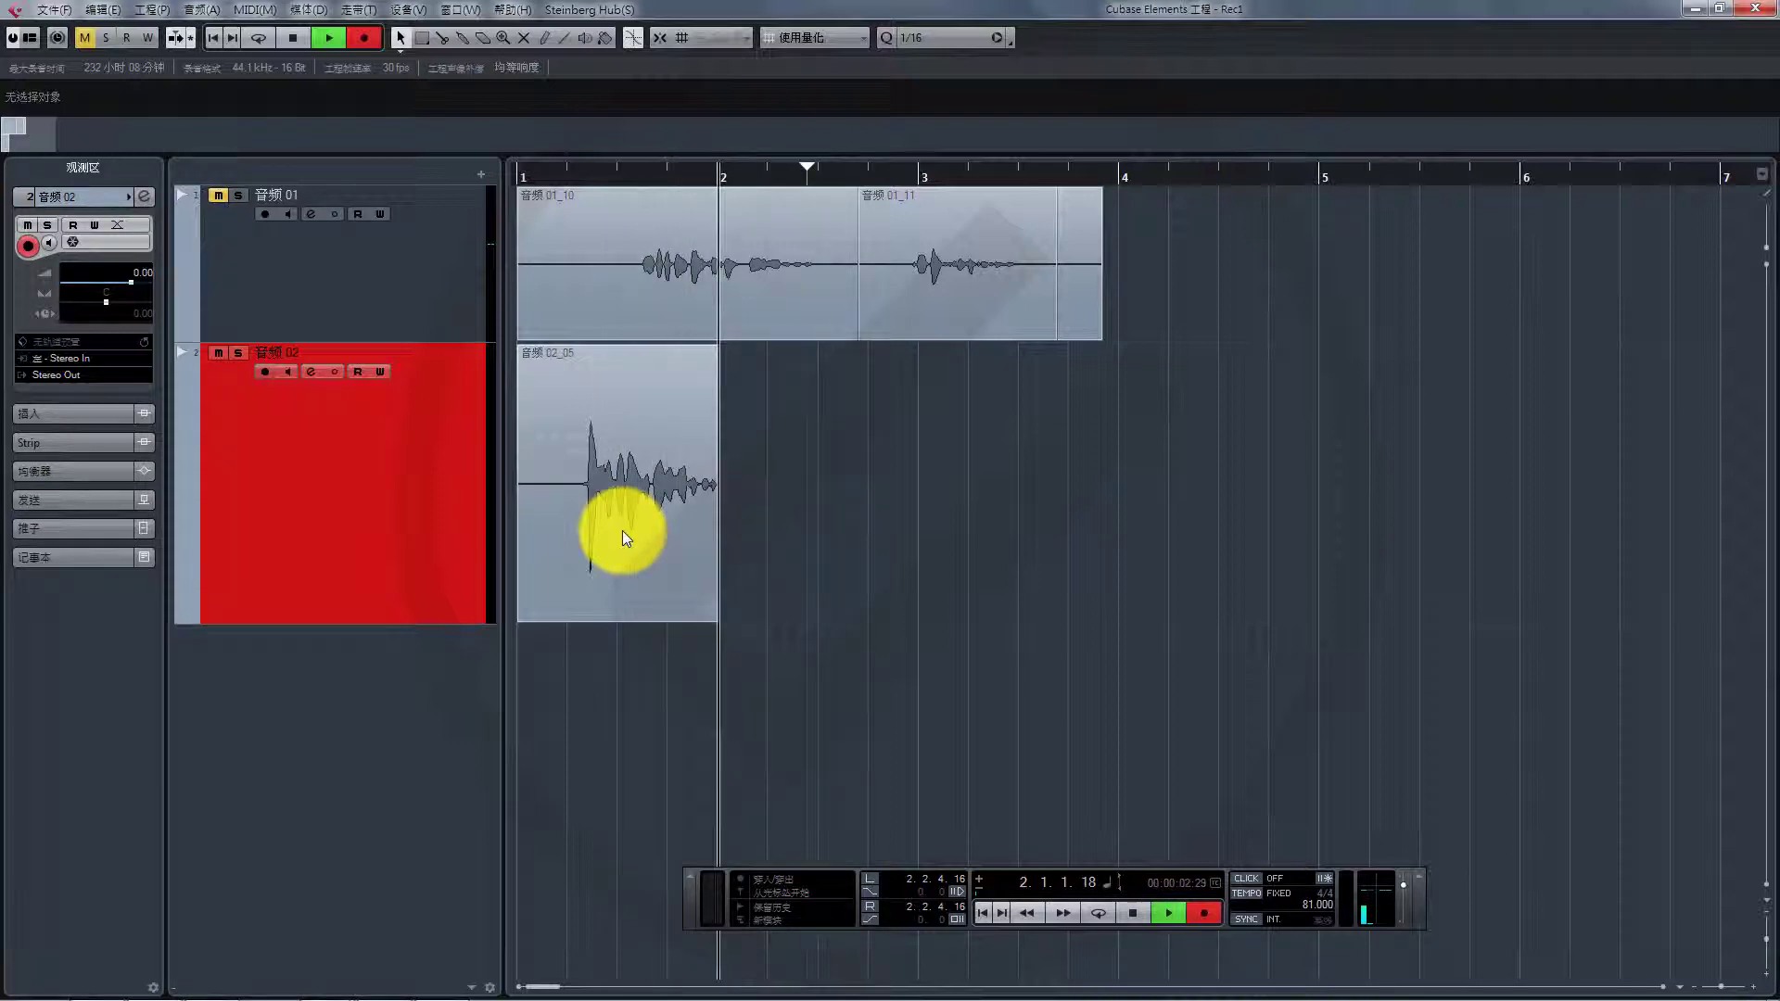
pyautogui.press('space')
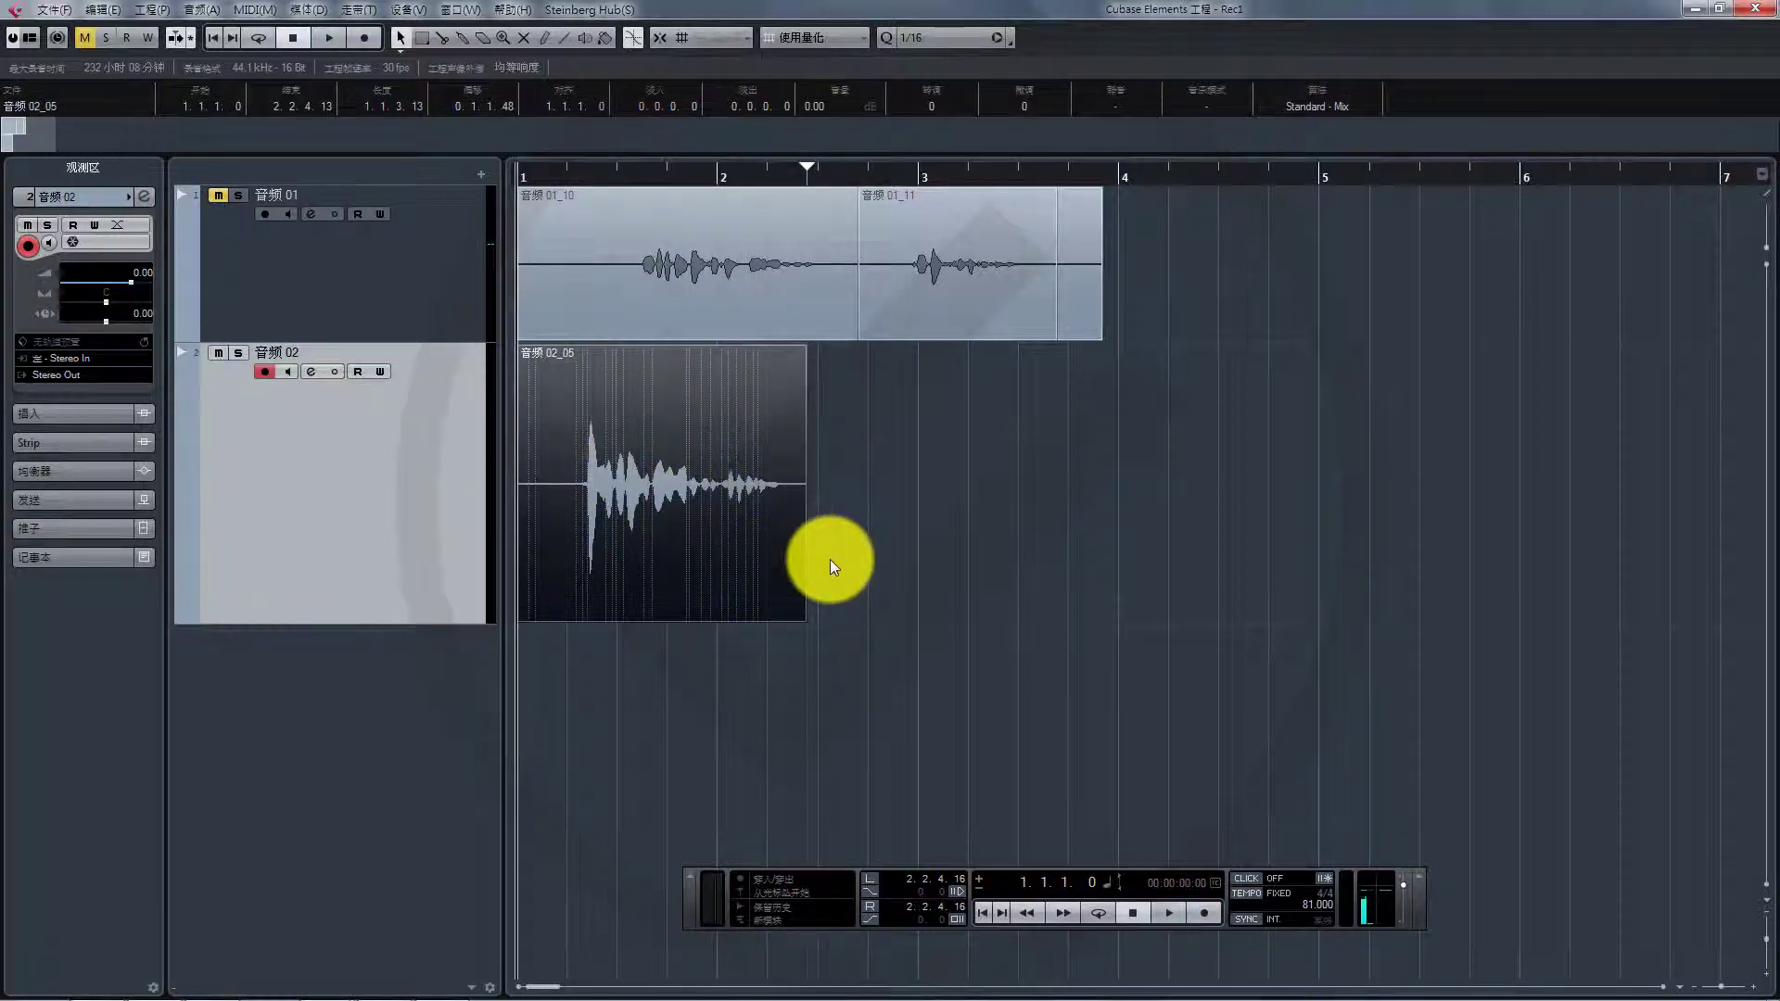
# Set the audio record mode to 替换 (Replace).
pyautogui.click(754, 905)
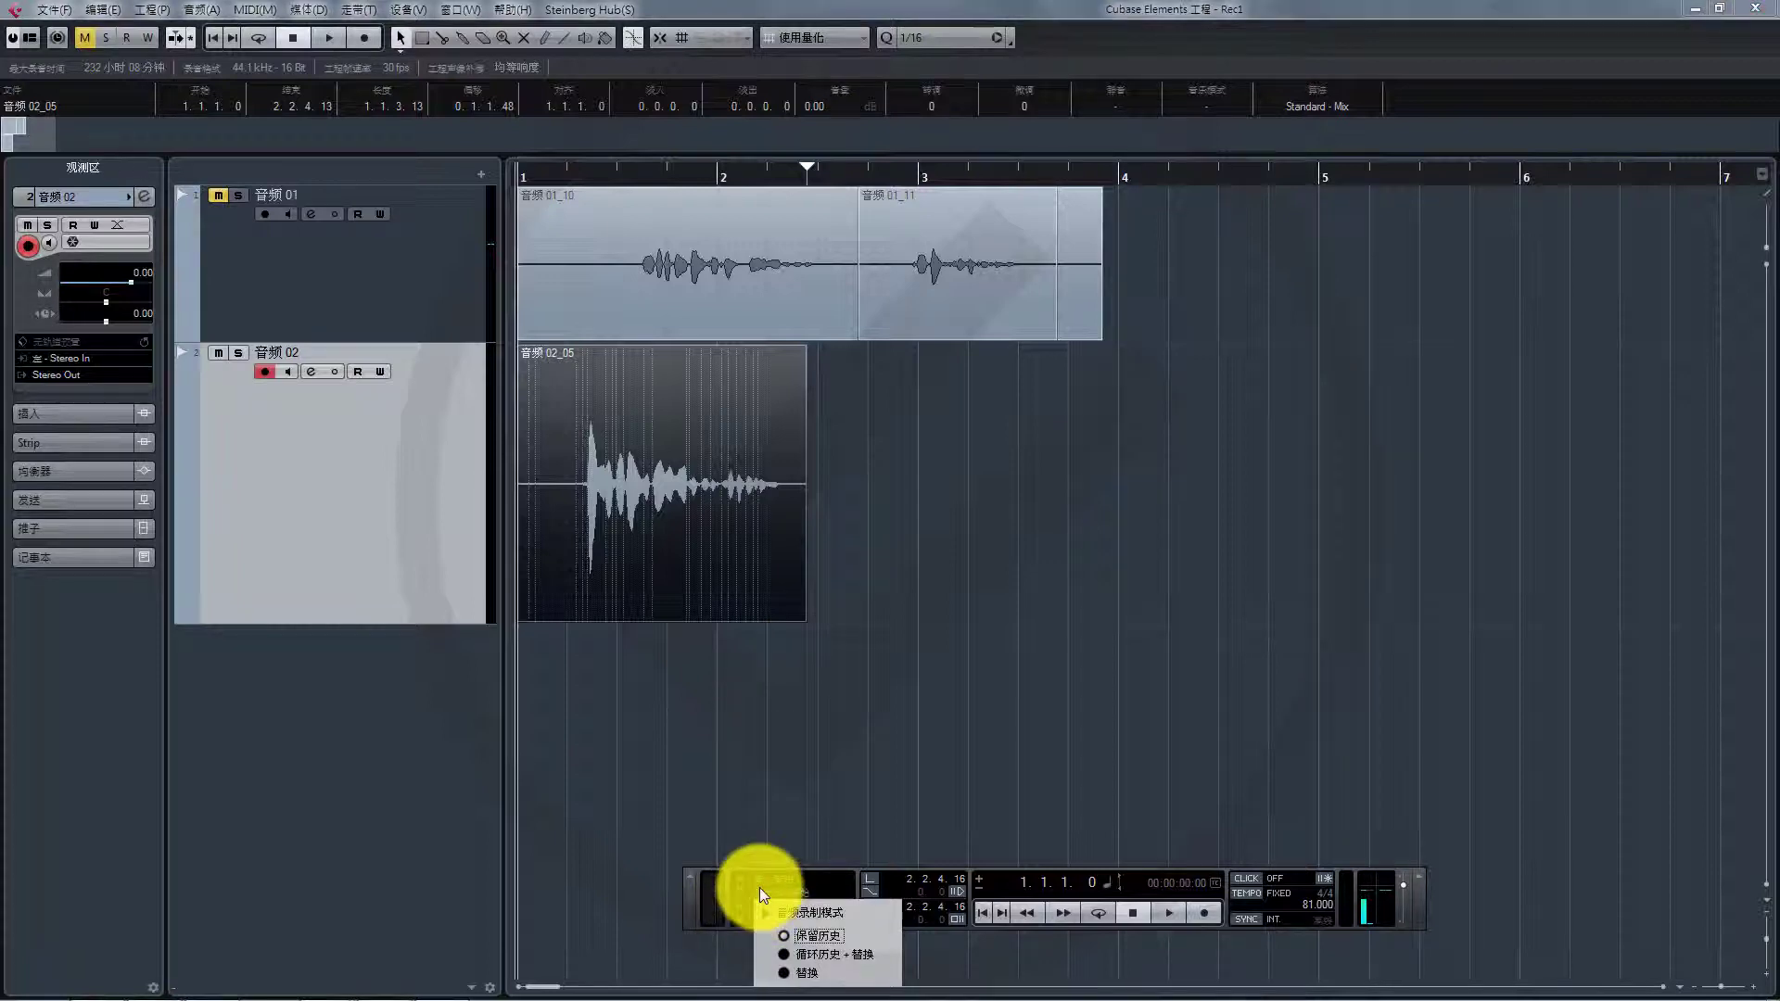
pyautogui.click(787, 976)
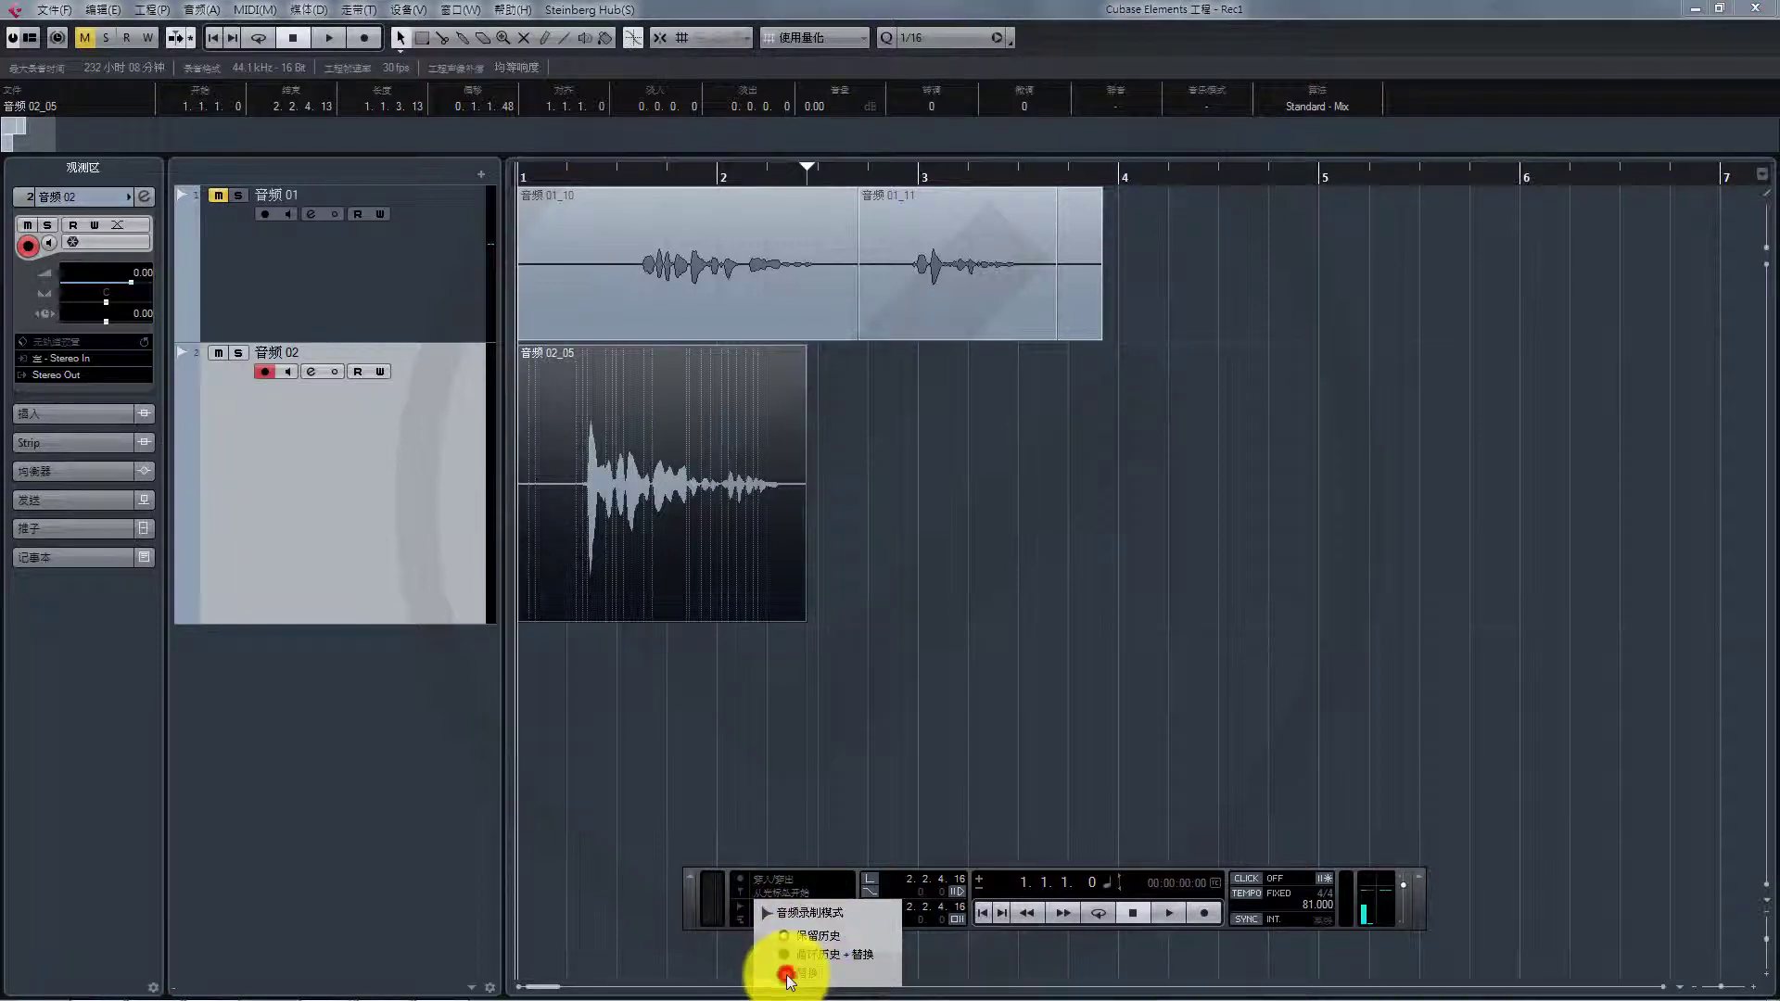
pyautogui.click(946, 719)
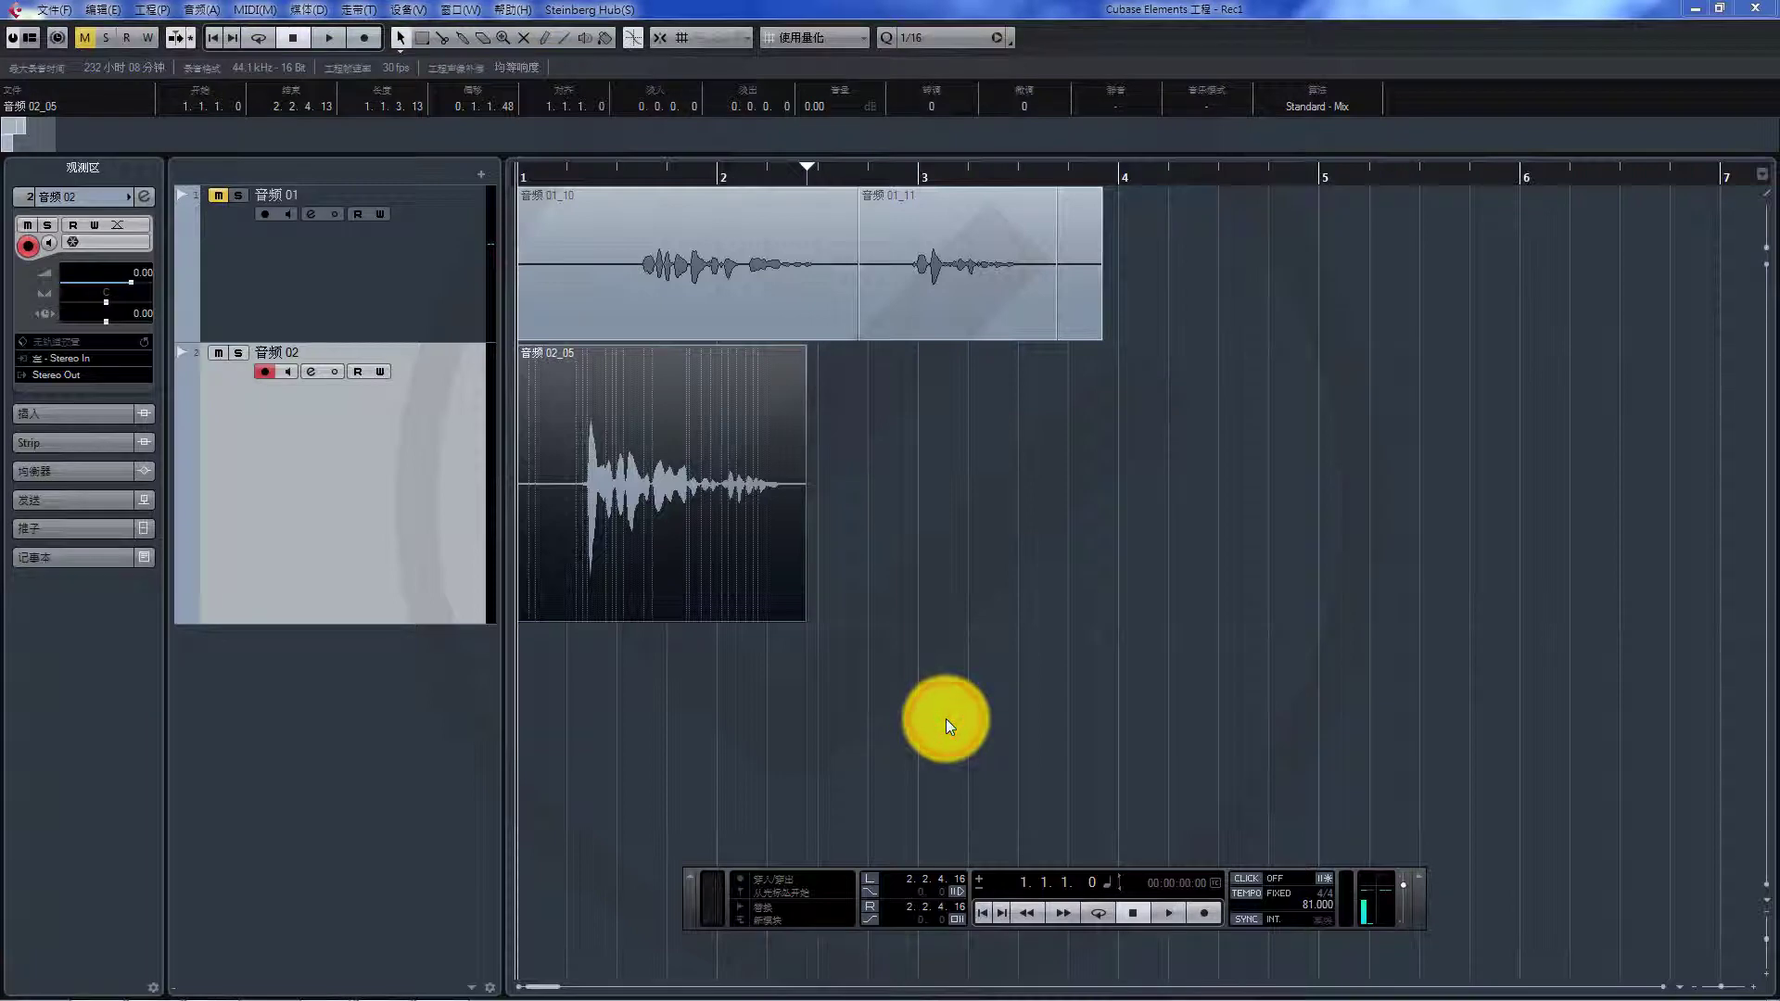
# Record a new take over the existing one on 音频 02, from 1.1.1.0 to about 2.3.2.69.
pyautogui.click(661, 528)
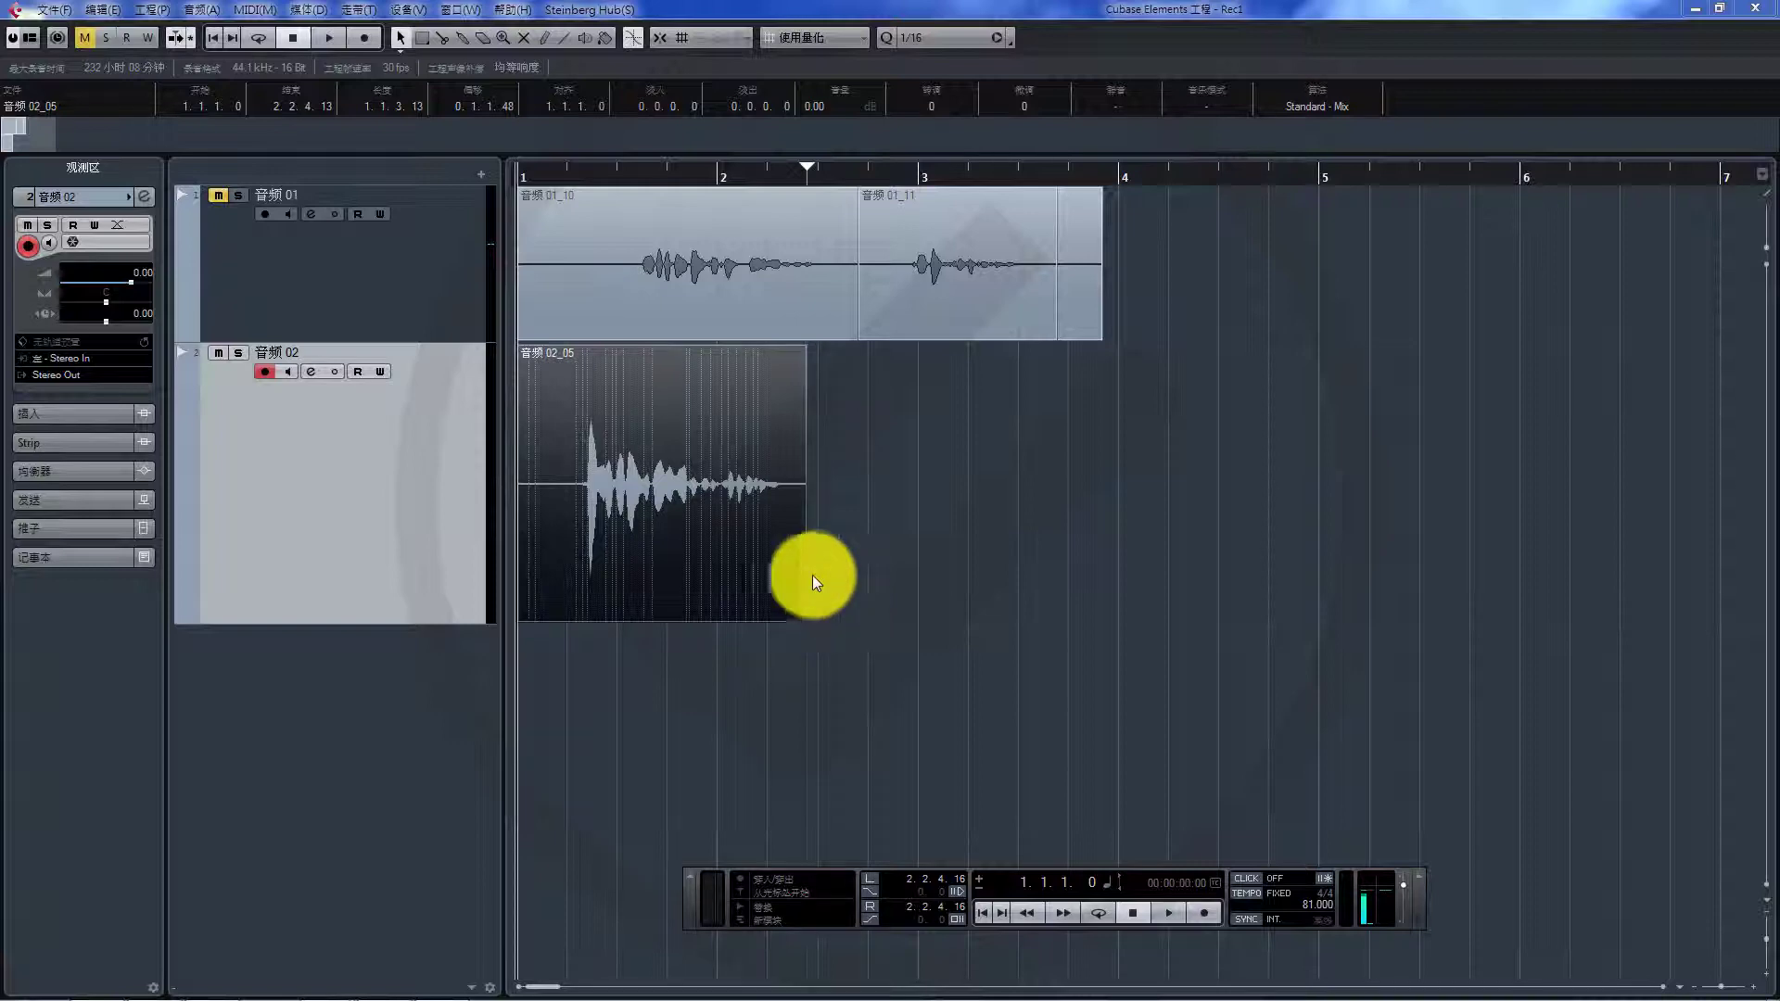
pyautogui.click(363, 38)
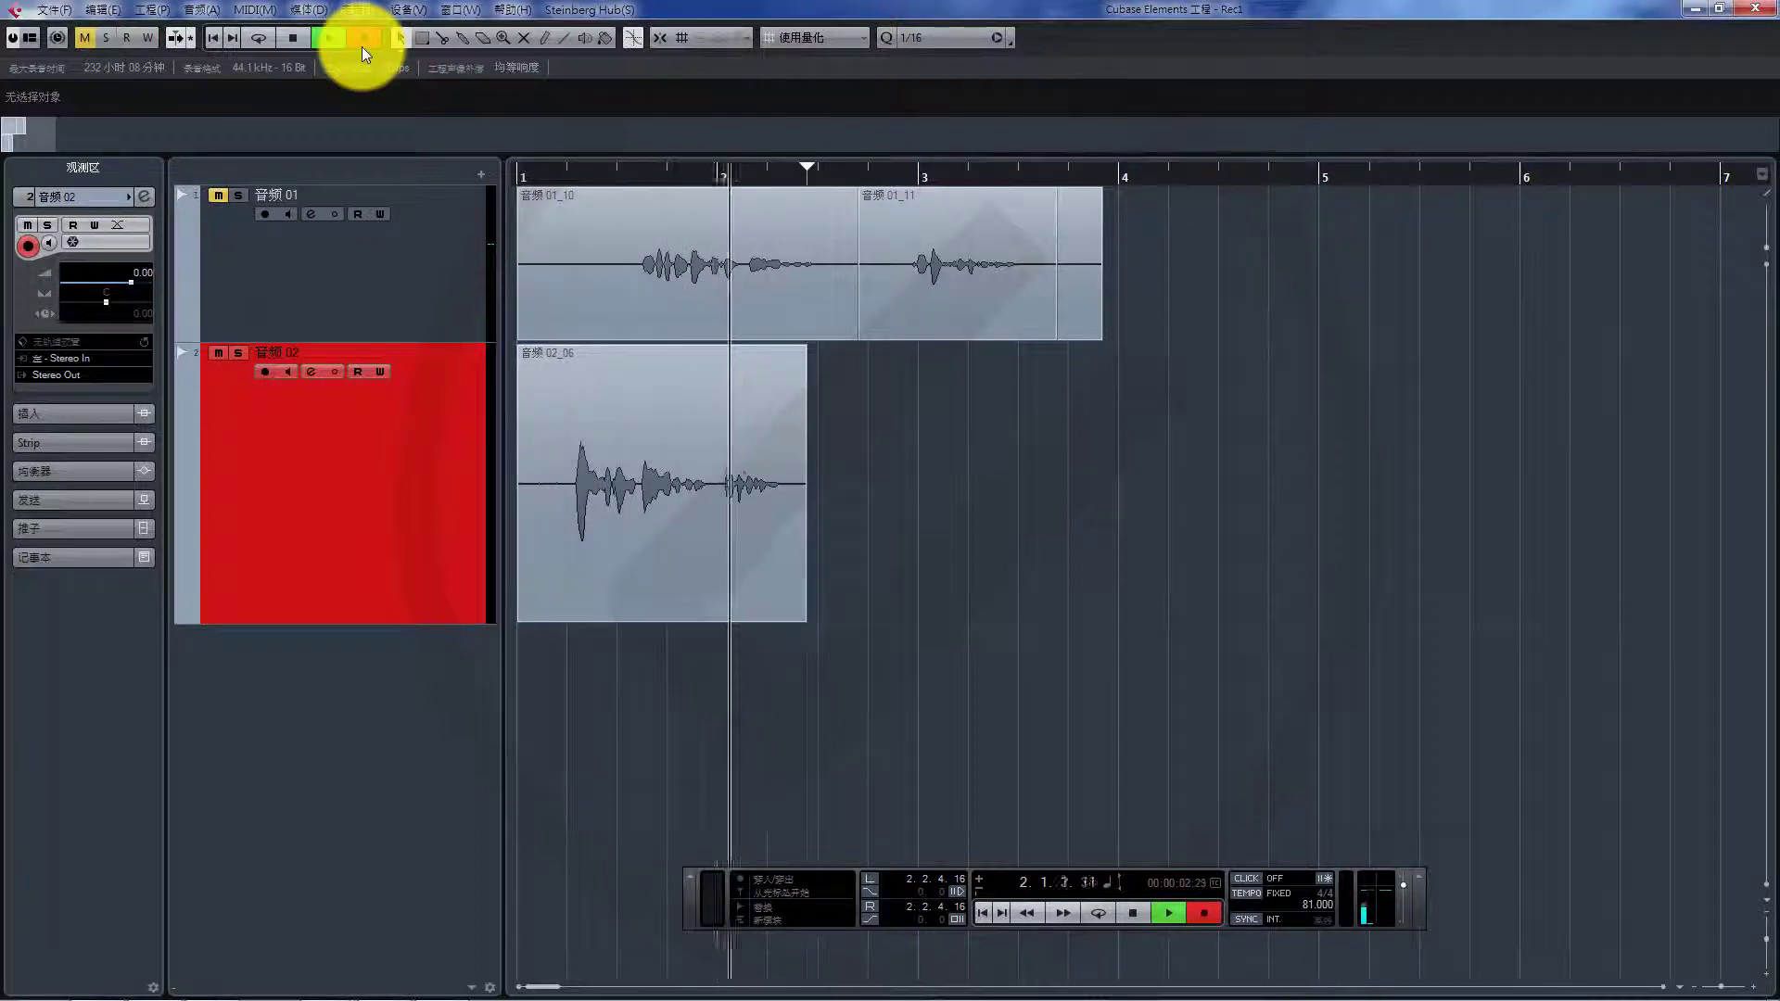
pyautogui.press('space')
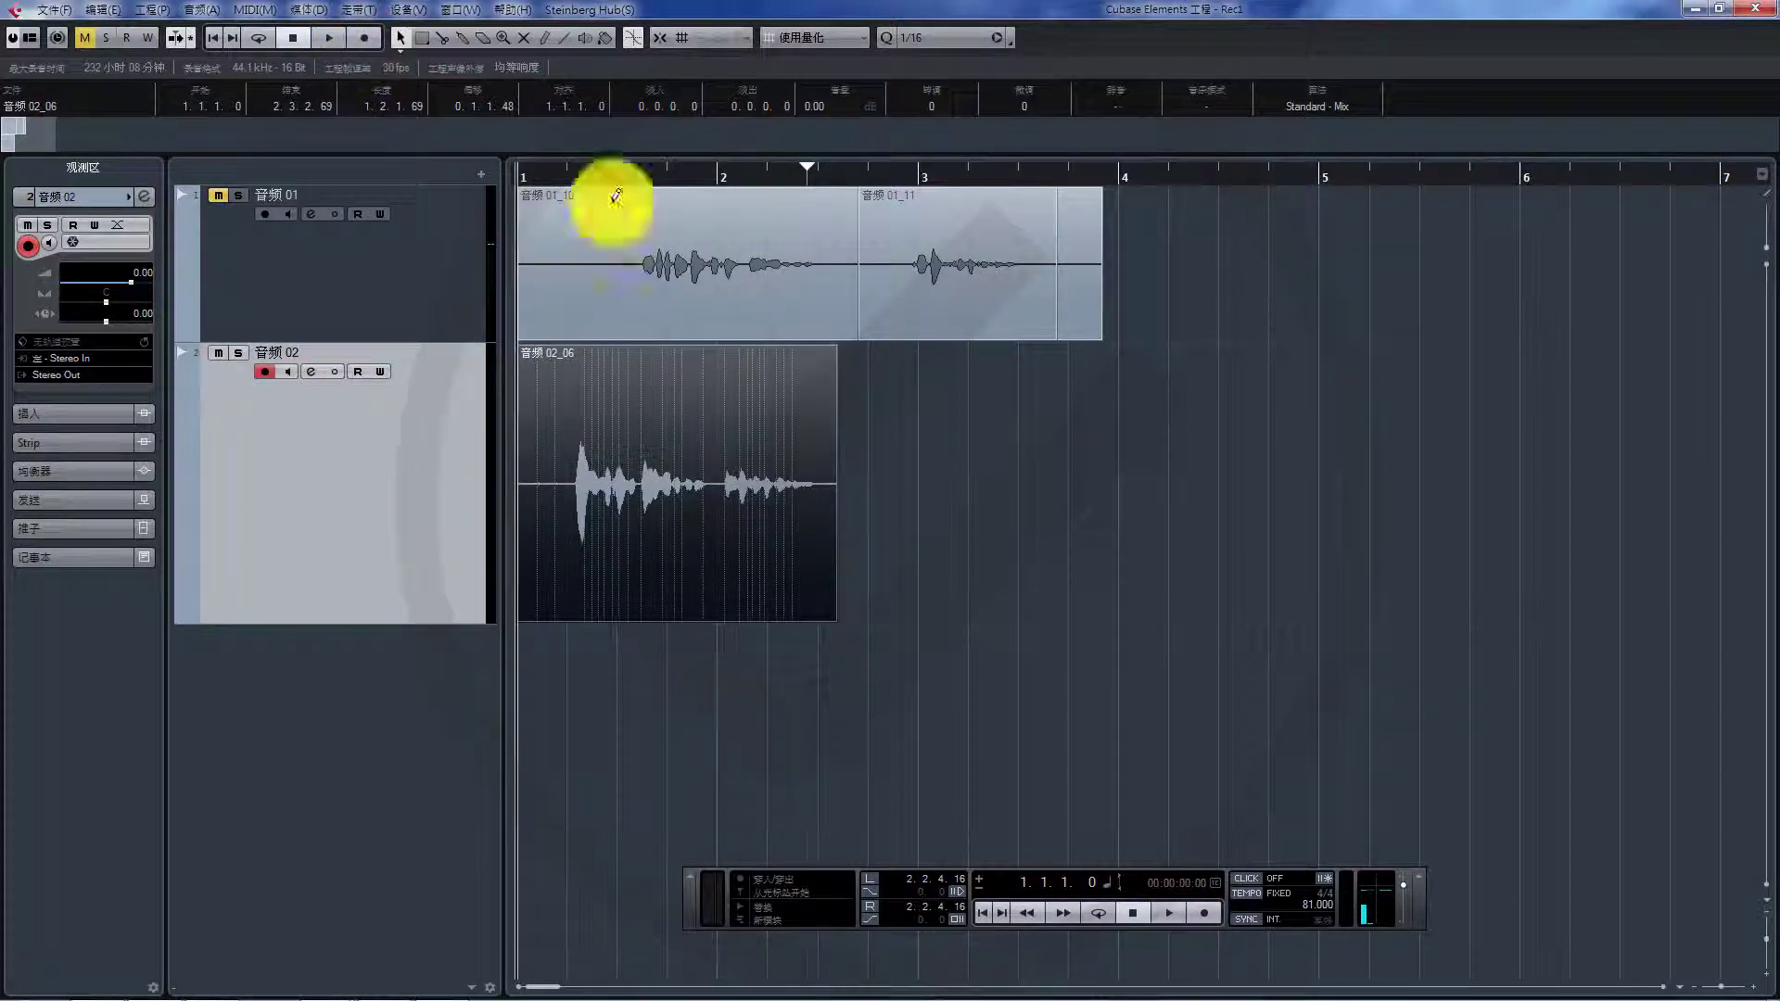
# Move the re-recorded take on 音频 02 aside to check what lies beneath it and put it back.
pyautogui.moveTo(677, 450); pyautogui.dragTo(1295, 481)
pyautogui.moveTo(1224, 484); pyautogui.dragTo(692, 497)
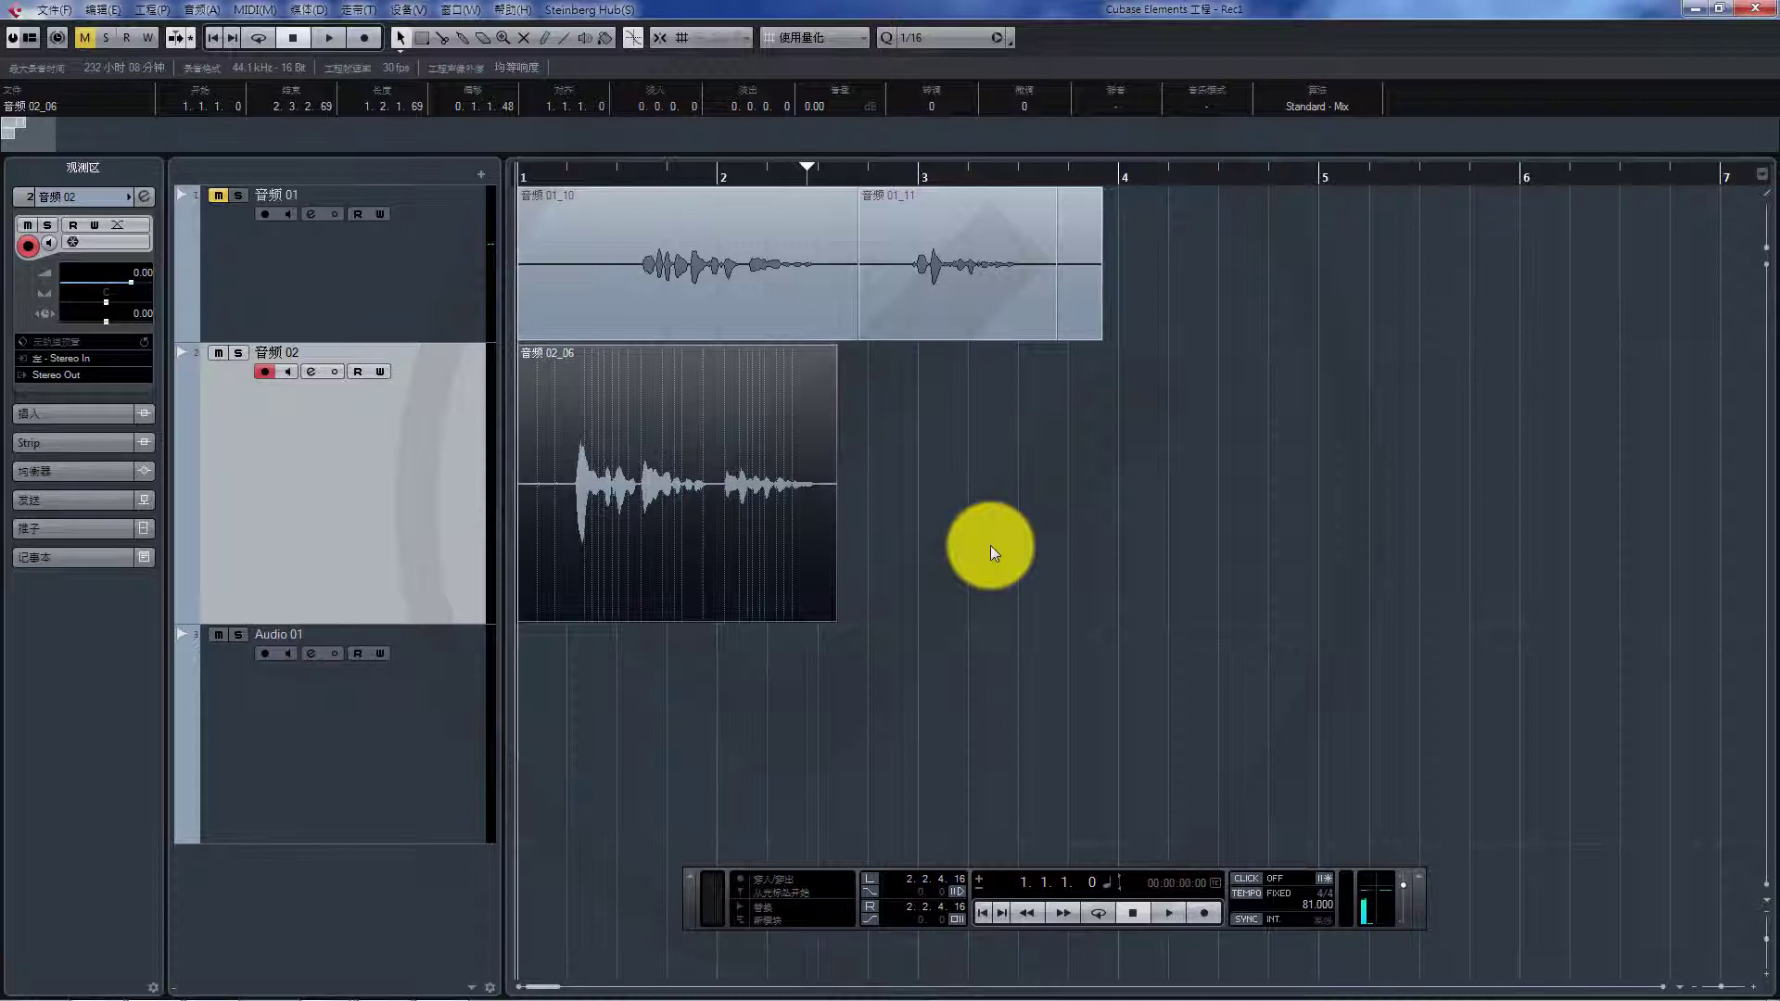
# Set the audio record mode to 保留历史 (Keep History).
pyautogui.click(761, 908)
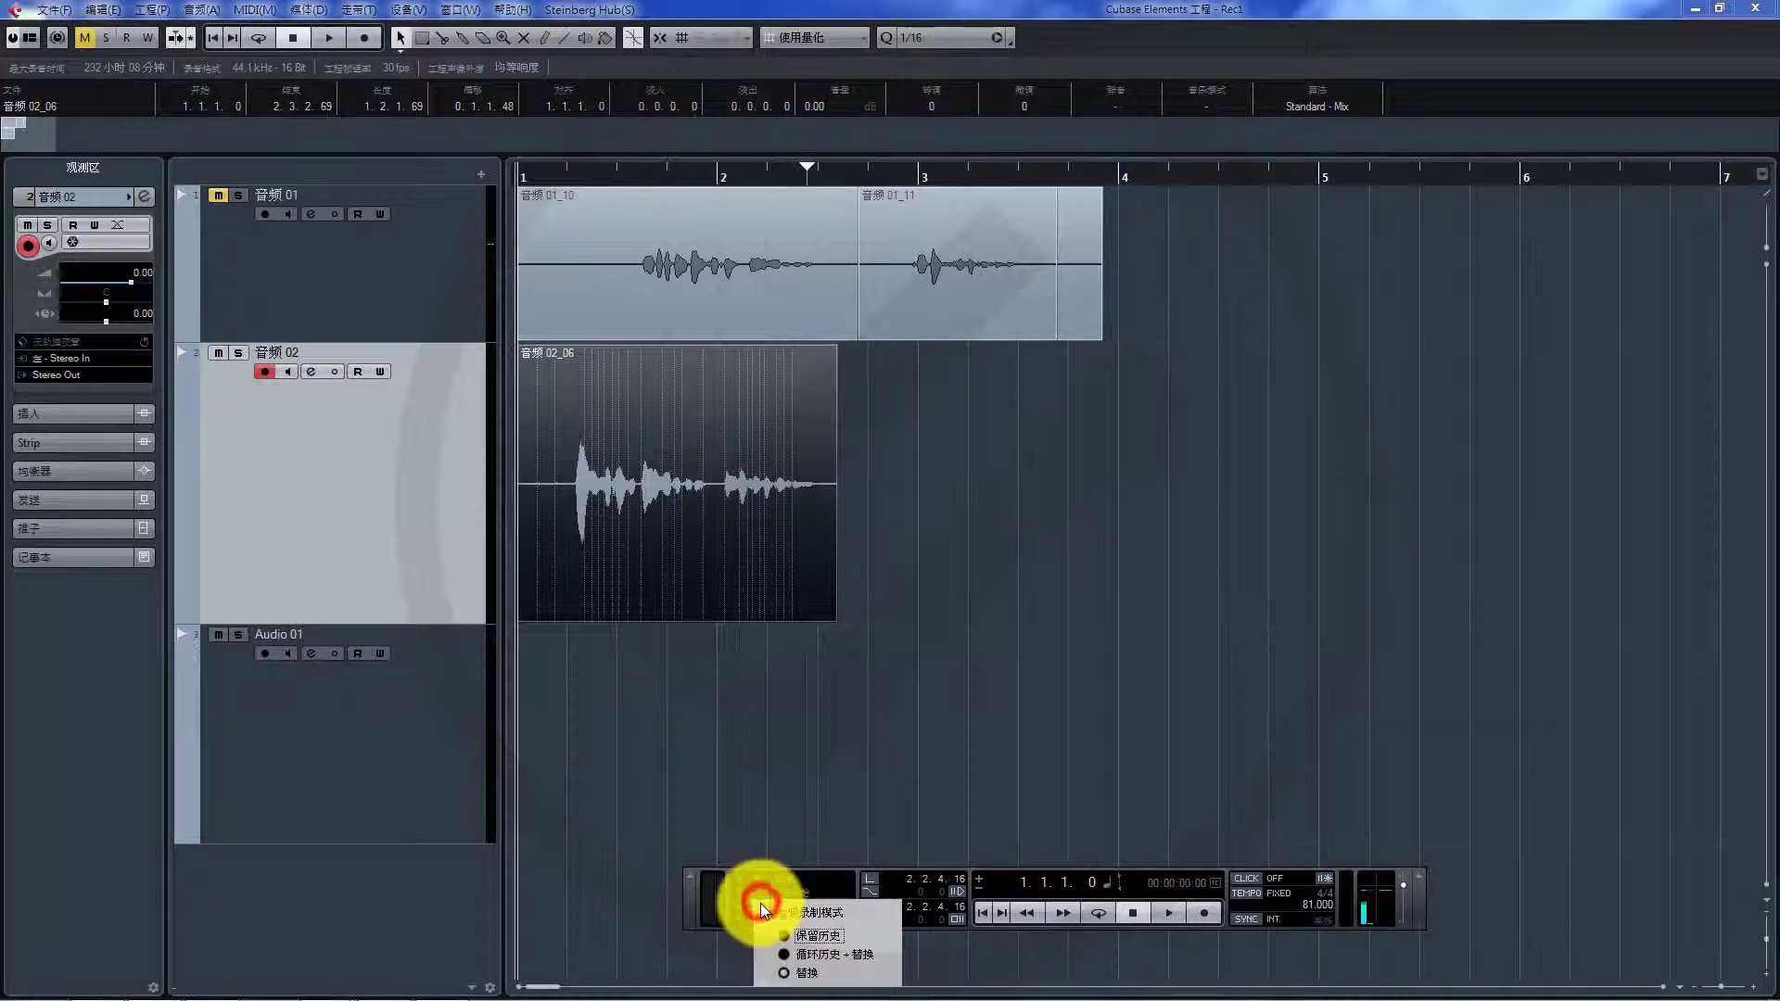
pyautogui.click(928, 759)
# Remove the tracks 音频 02 and Audio 01 together with the recorded events on them.
pyautogui.click(335, 484)
pyautogui.click(392, 716)
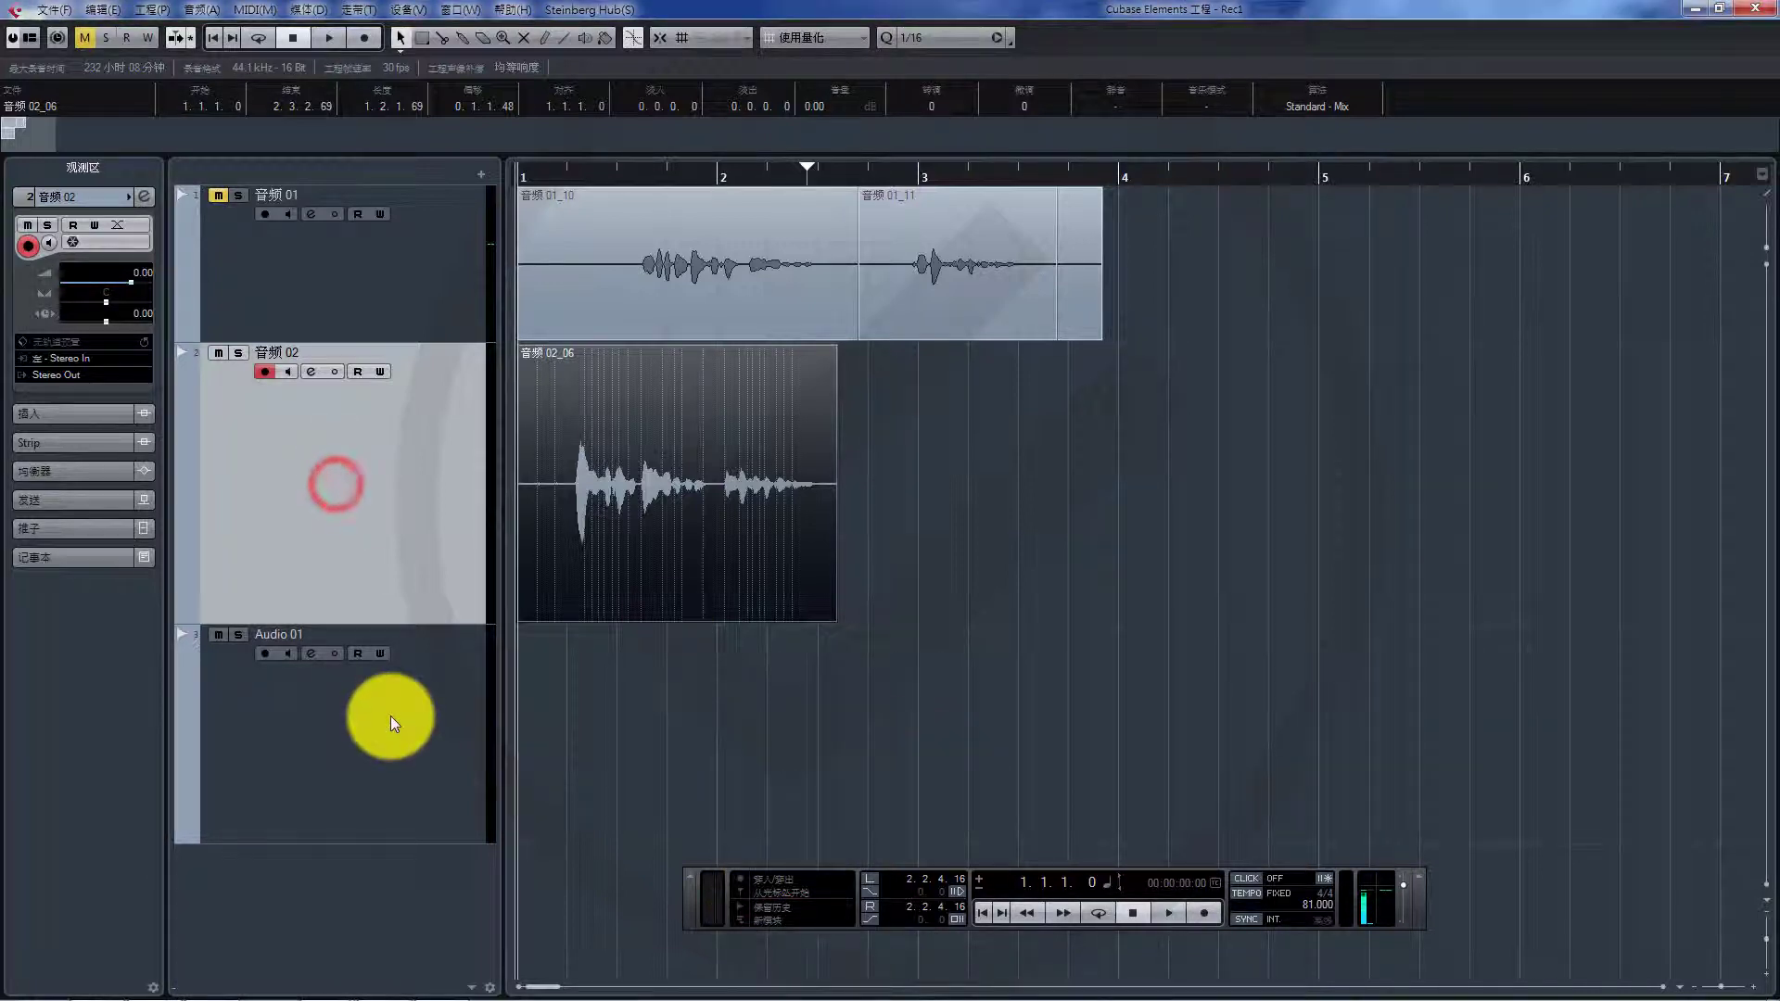
pyautogui.click(359, 540)
pyautogui.rightClick(359, 539)
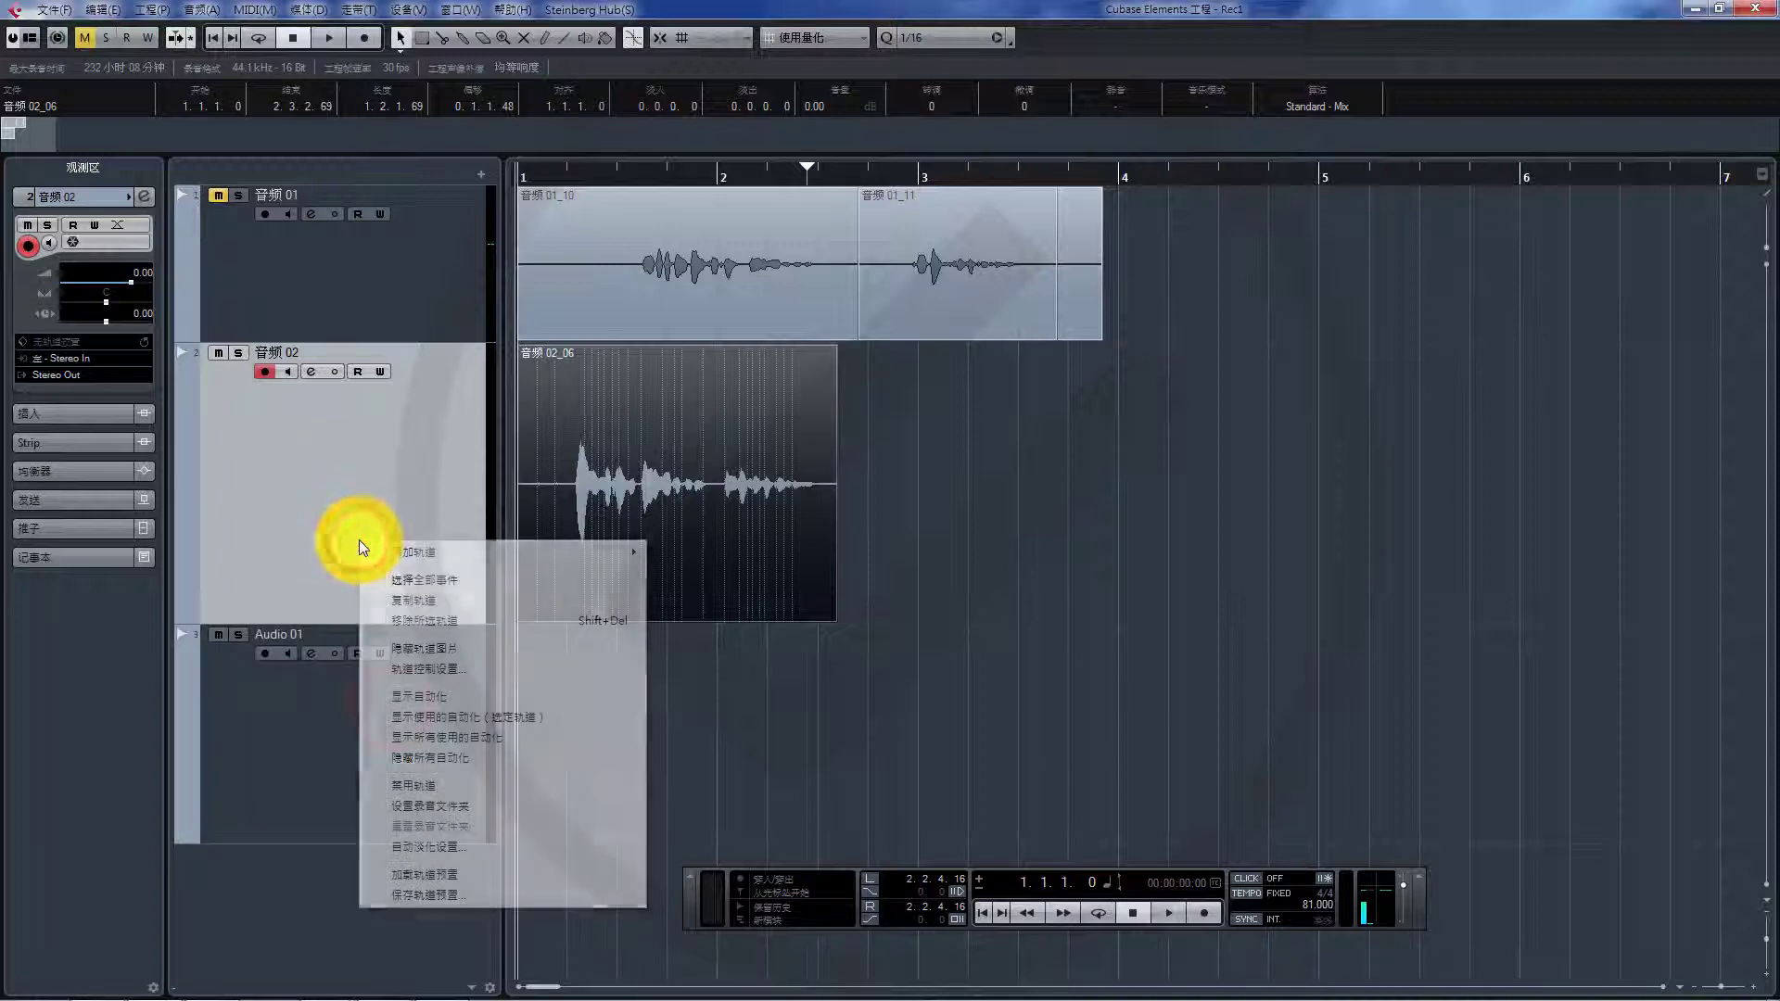
pyautogui.click(464, 620)
pyautogui.click(863, 551)
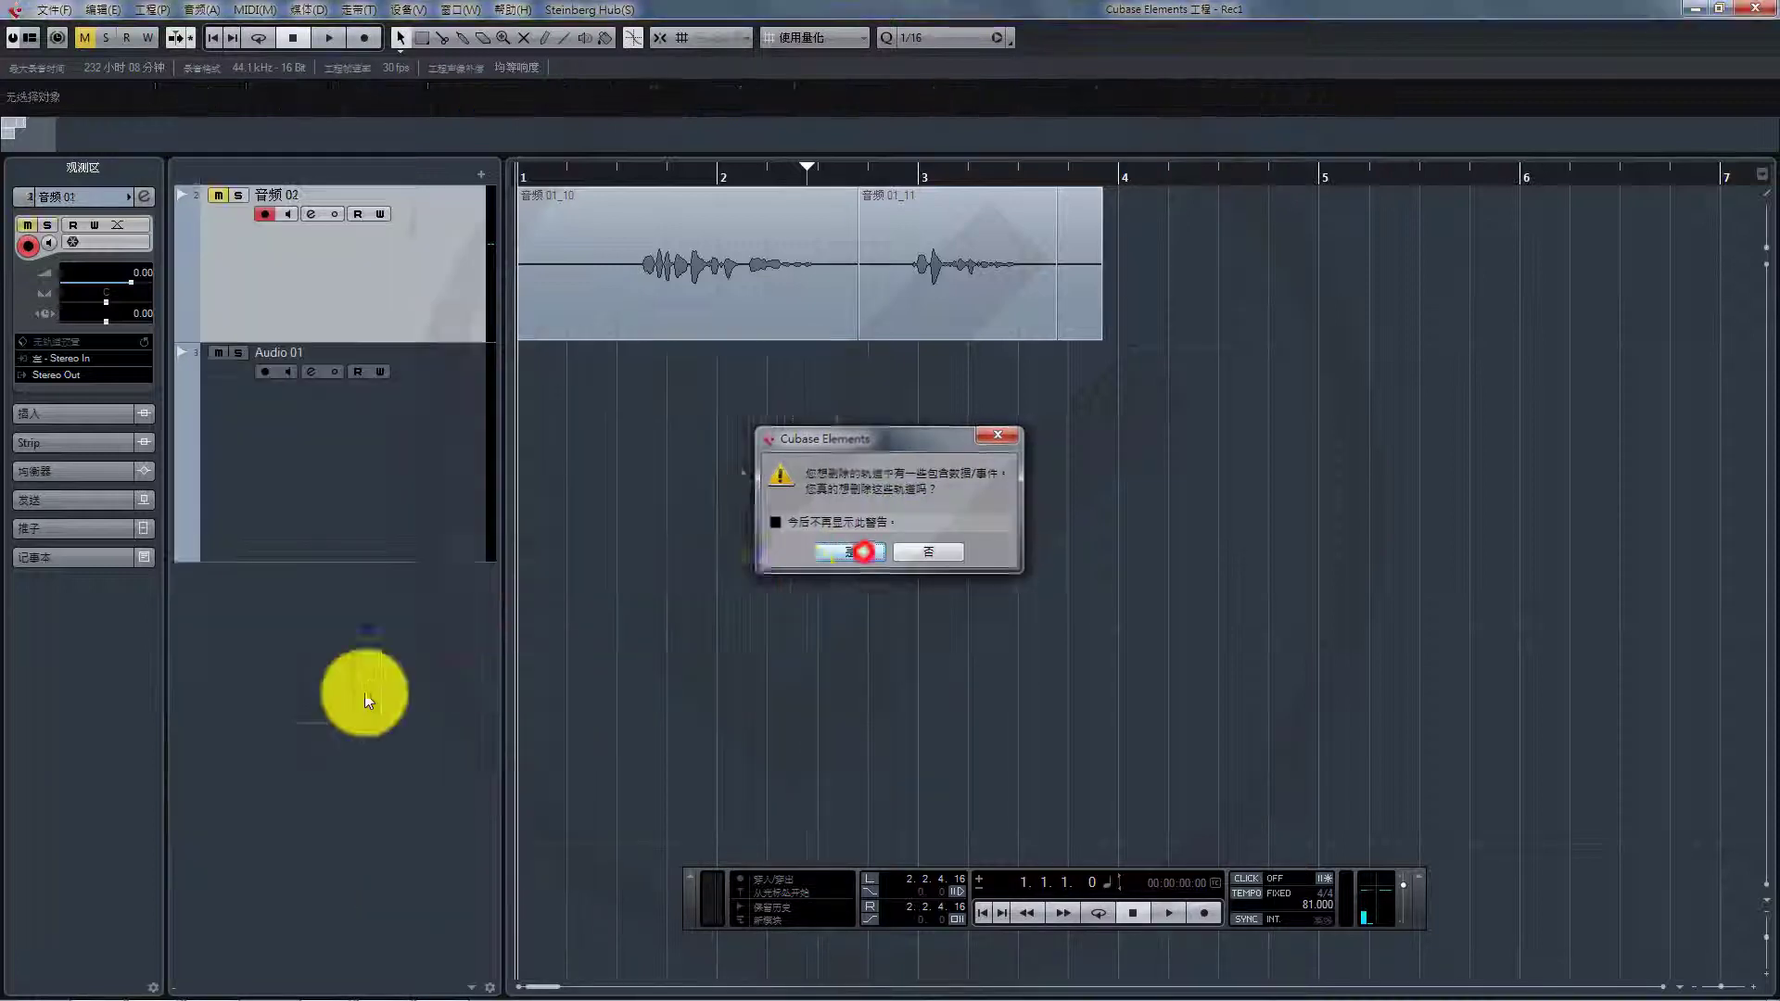
pyautogui.click(417, 403)
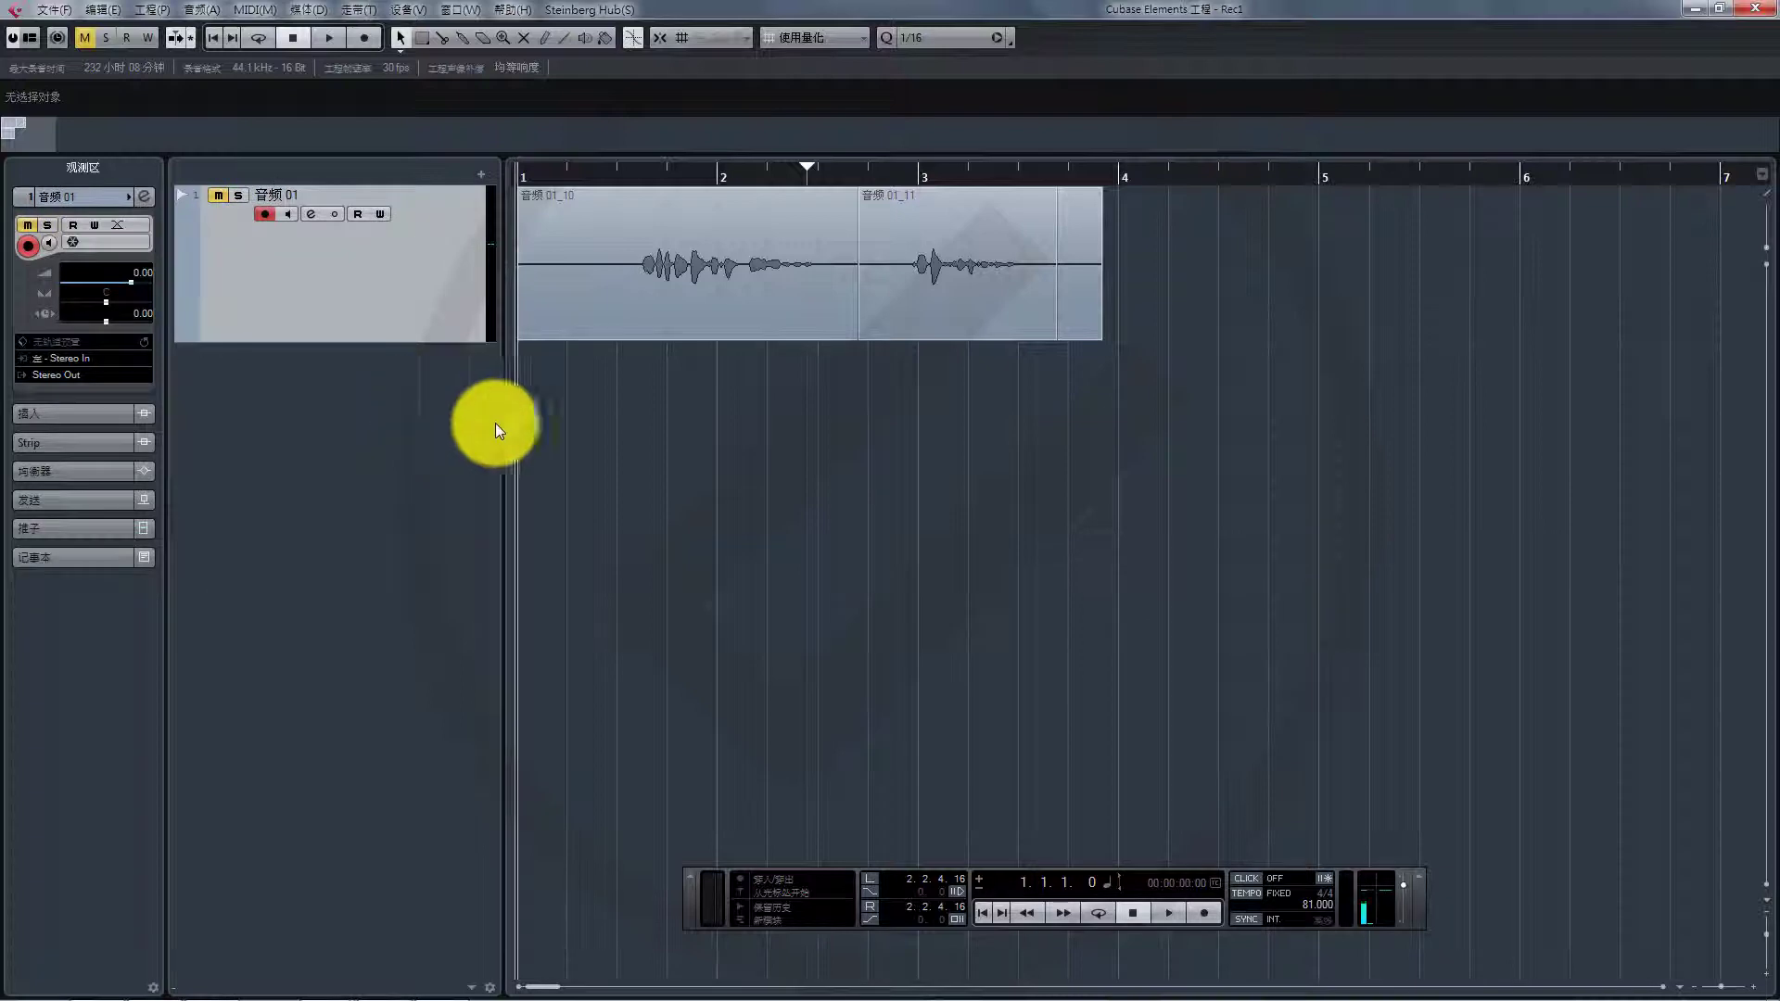
# Delete both remaining takes on 音频 01, the overlapping one first and the long one underneath second.
pyautogui.click(853, 459)
pyautogui.click(953, 231)
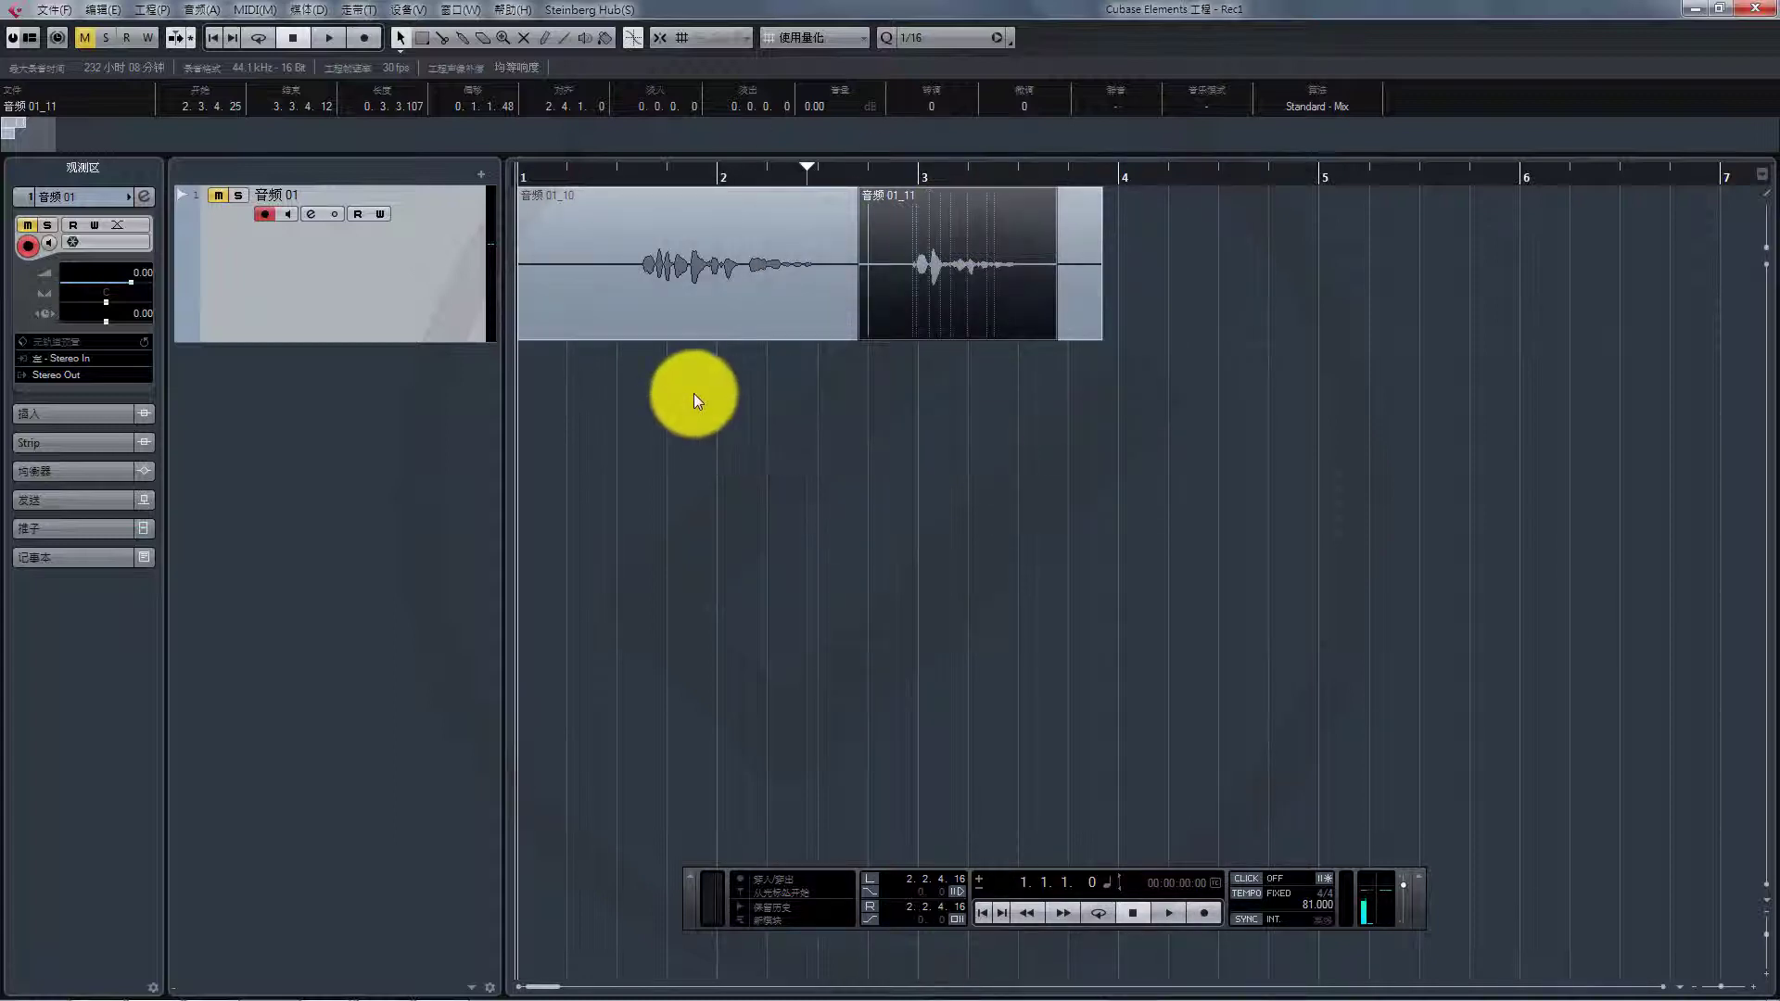
pyautogui.click(1011, 419)
pyautogui.click(972, 274)
pyautogui.press('Delete')
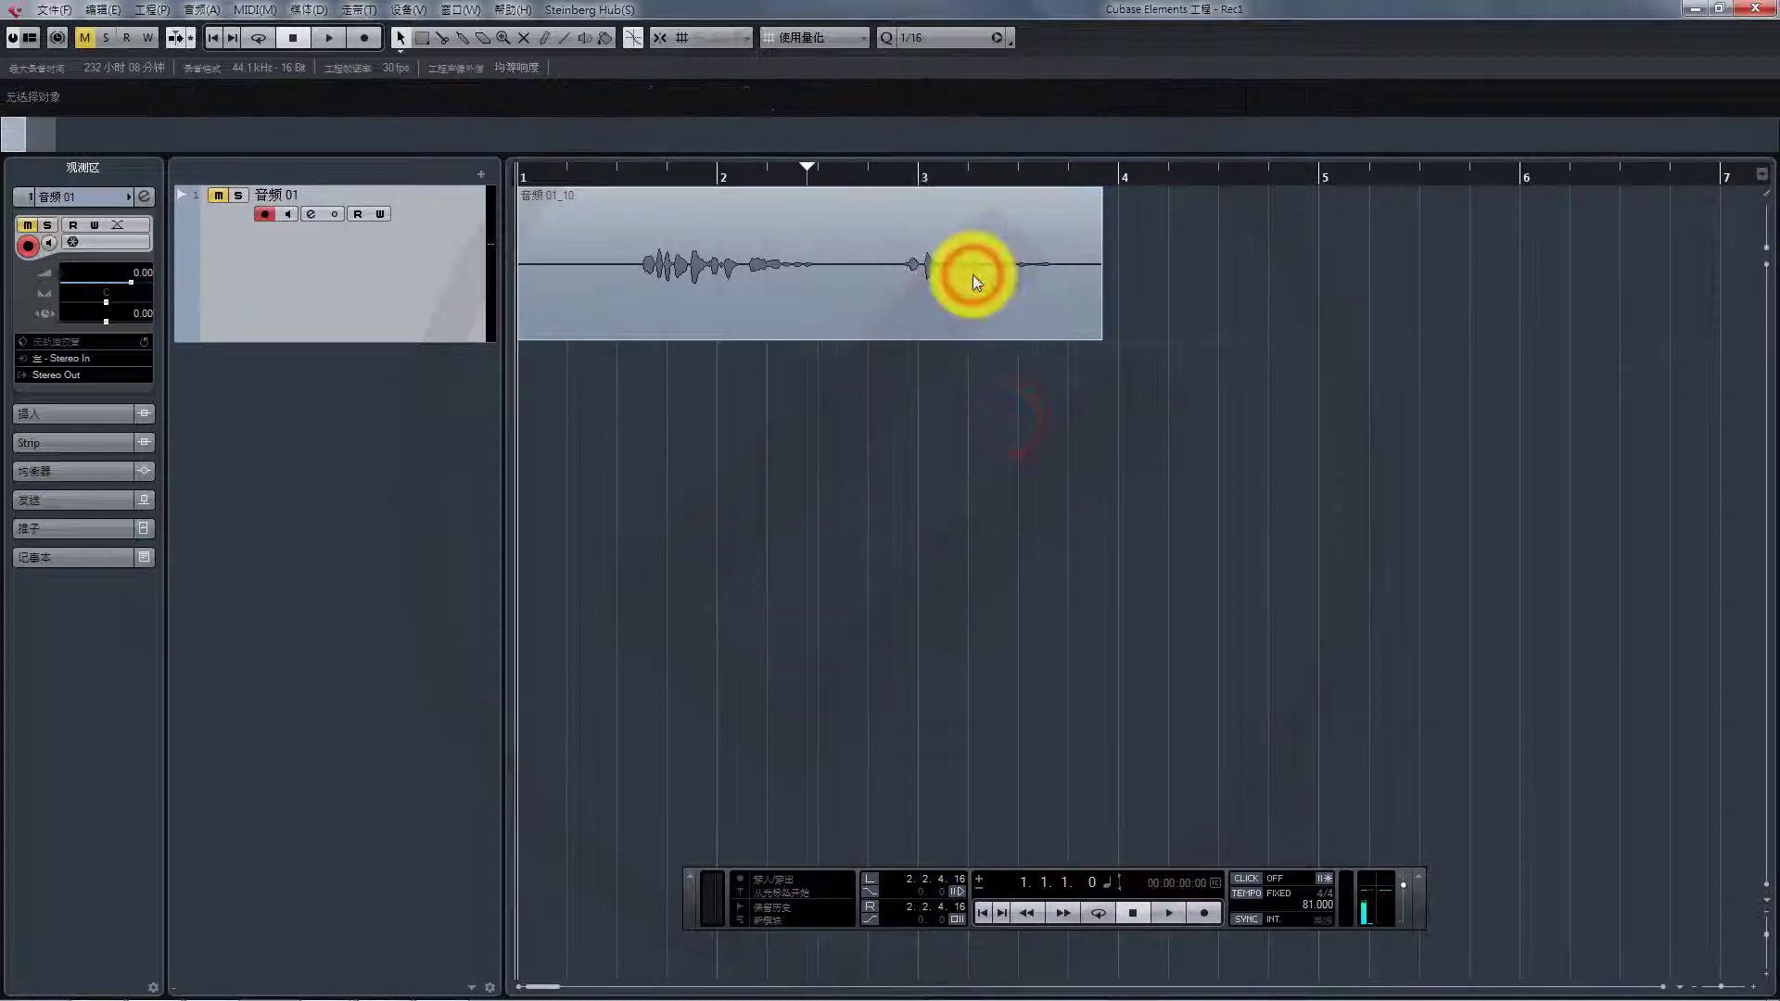
pyautogui.click(1108, 511)
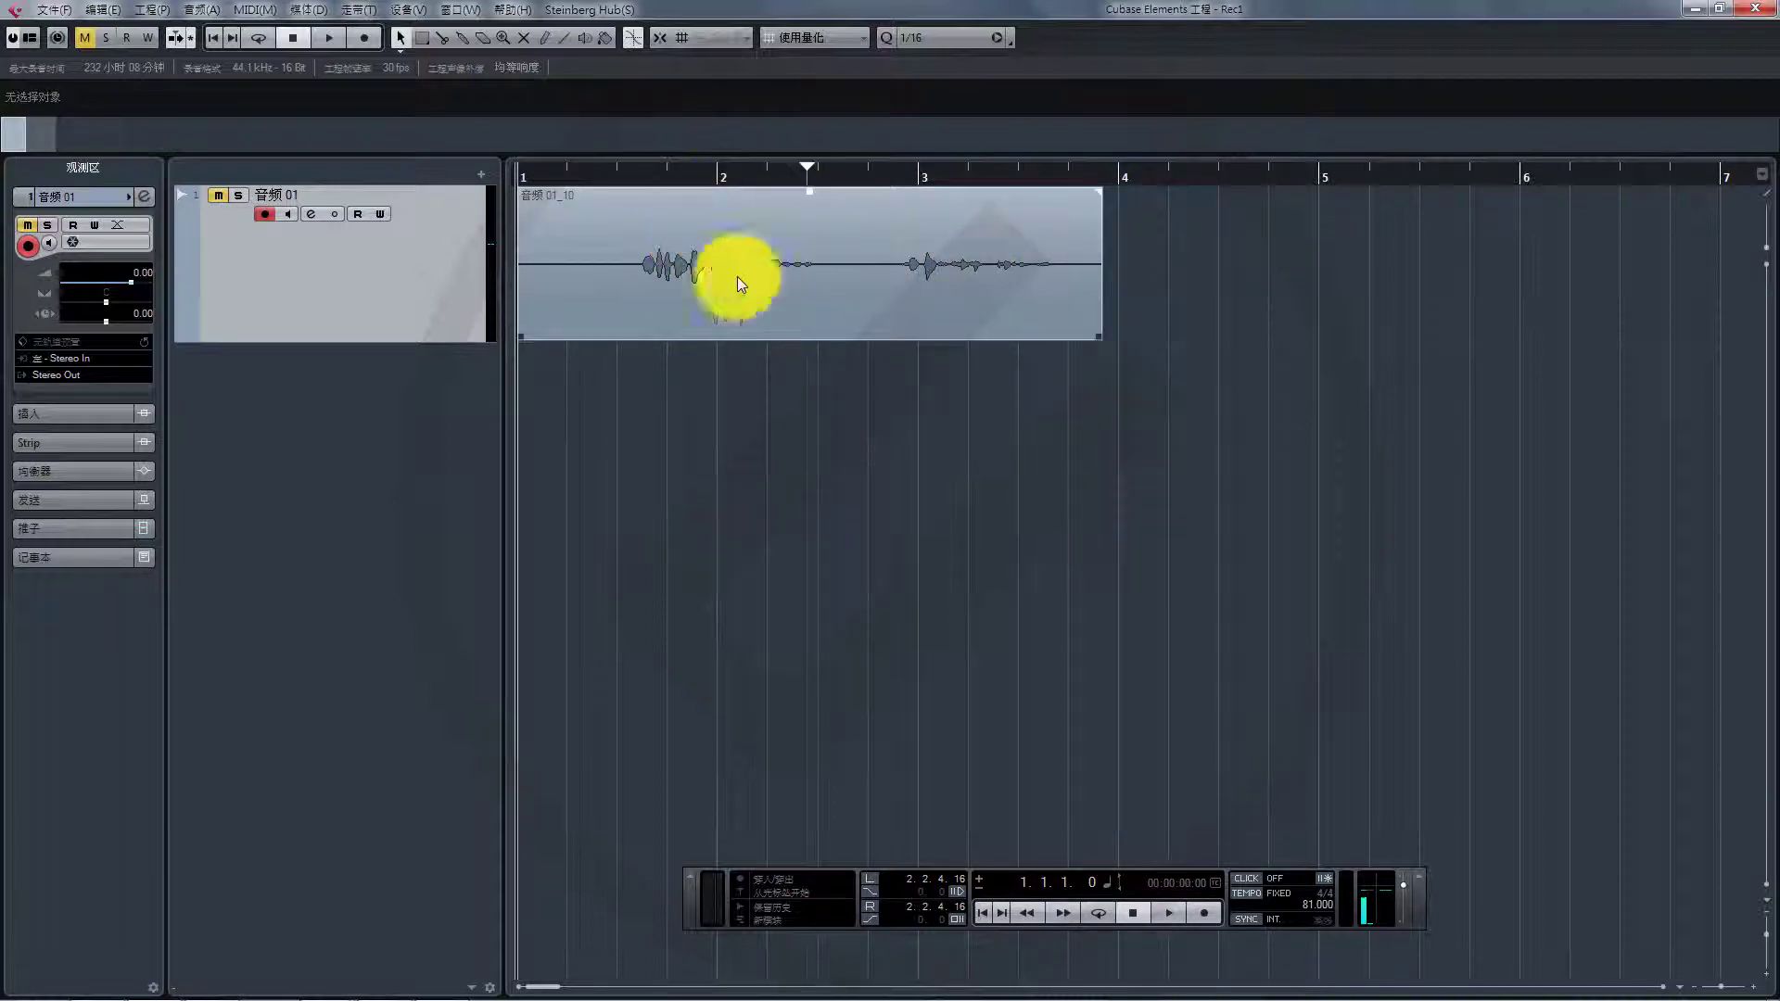
pyautogui.click(870, 310)
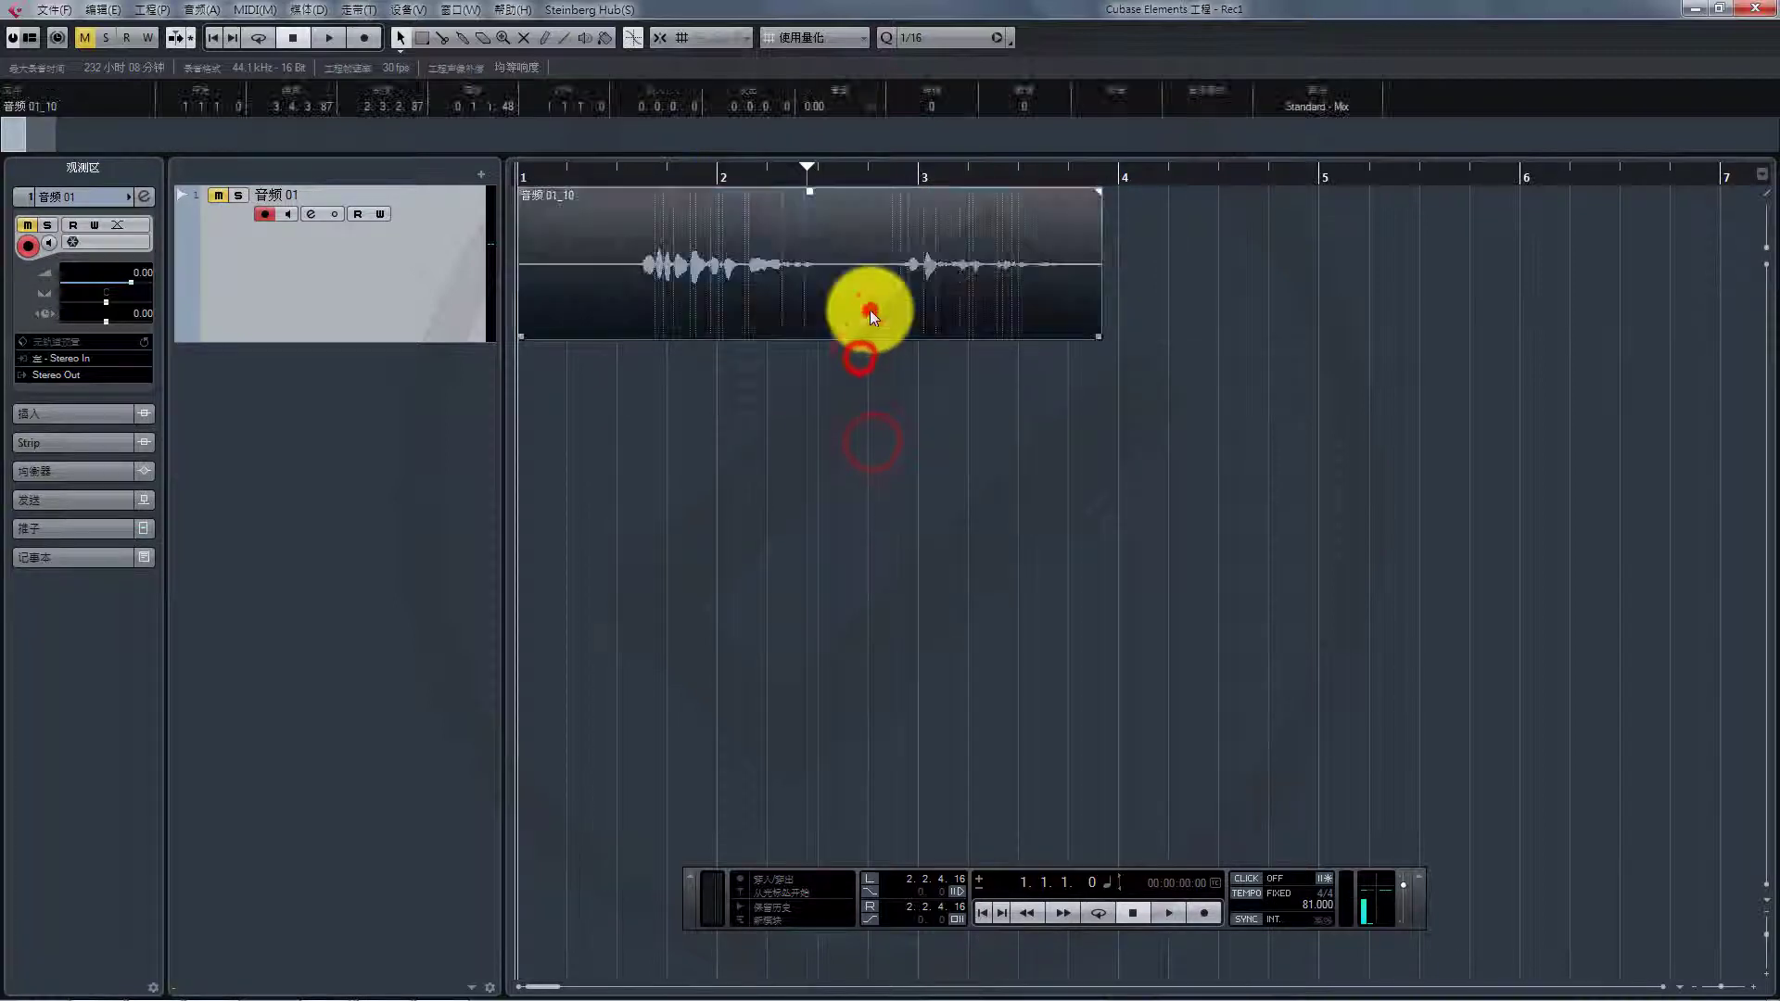
pyautogui.press('Delete')
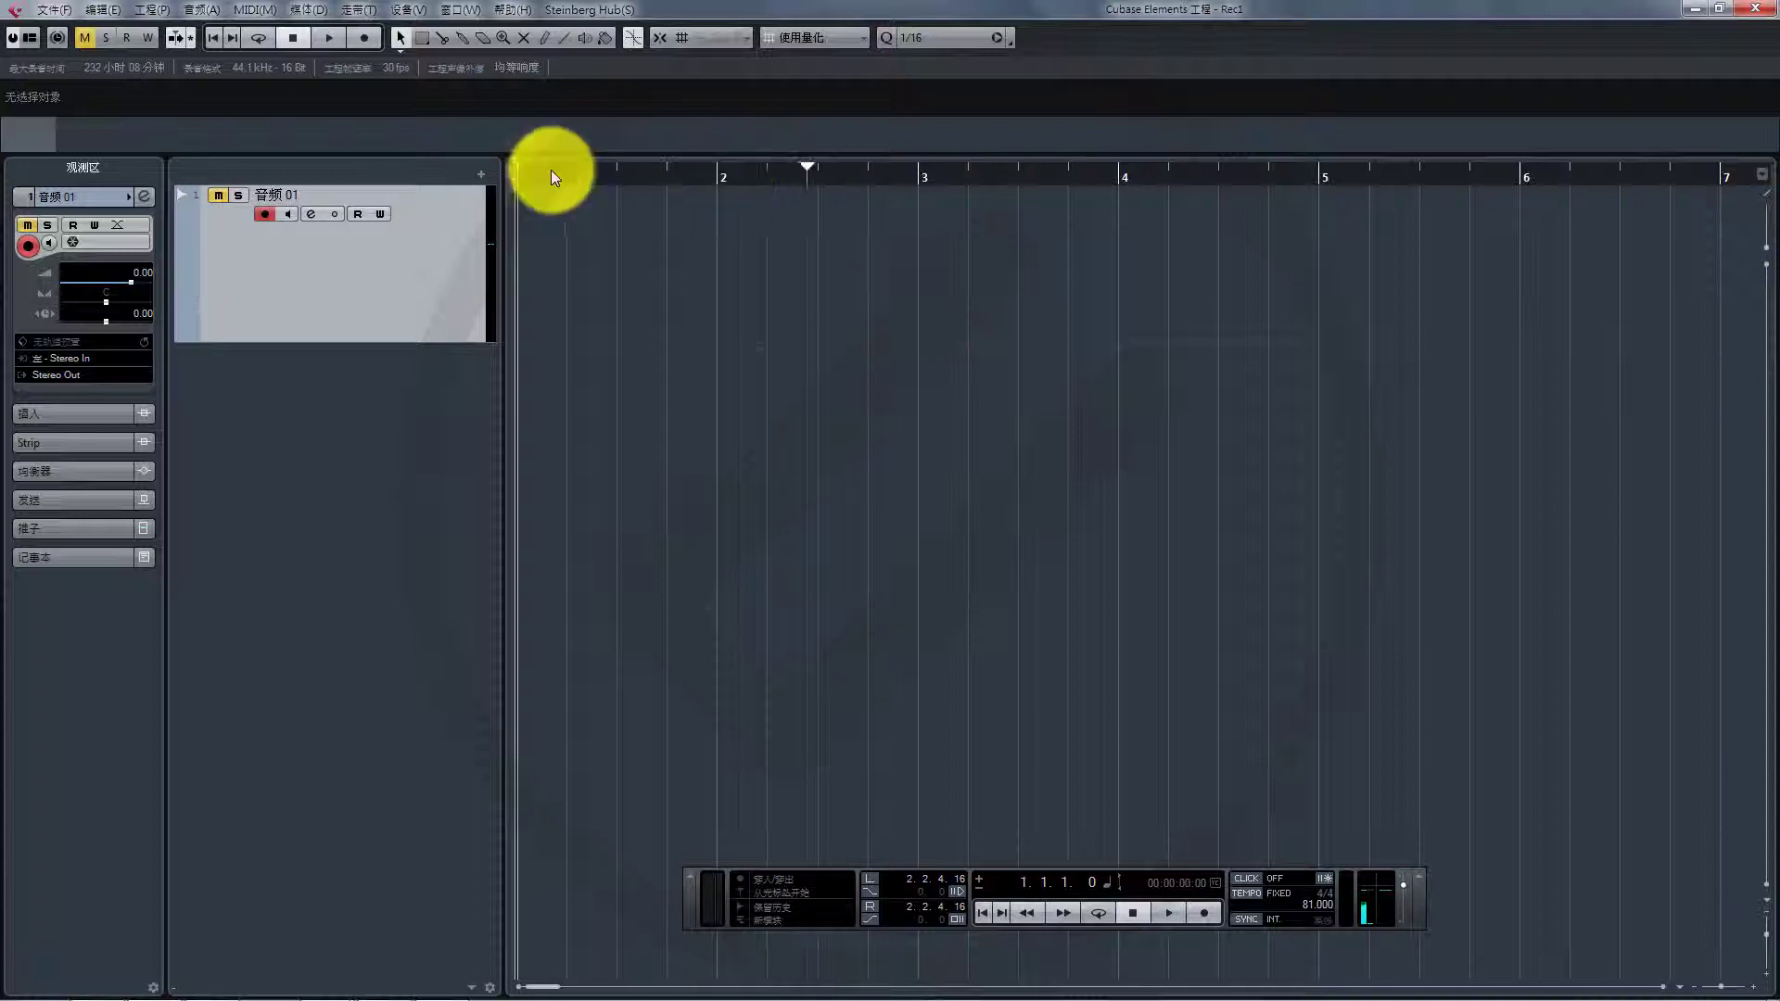
# Unmute 音频 01 and record a new vocal take on it from 1.1.1.0 to about 5.1.3.94.
pyautogui.click(212, 193)
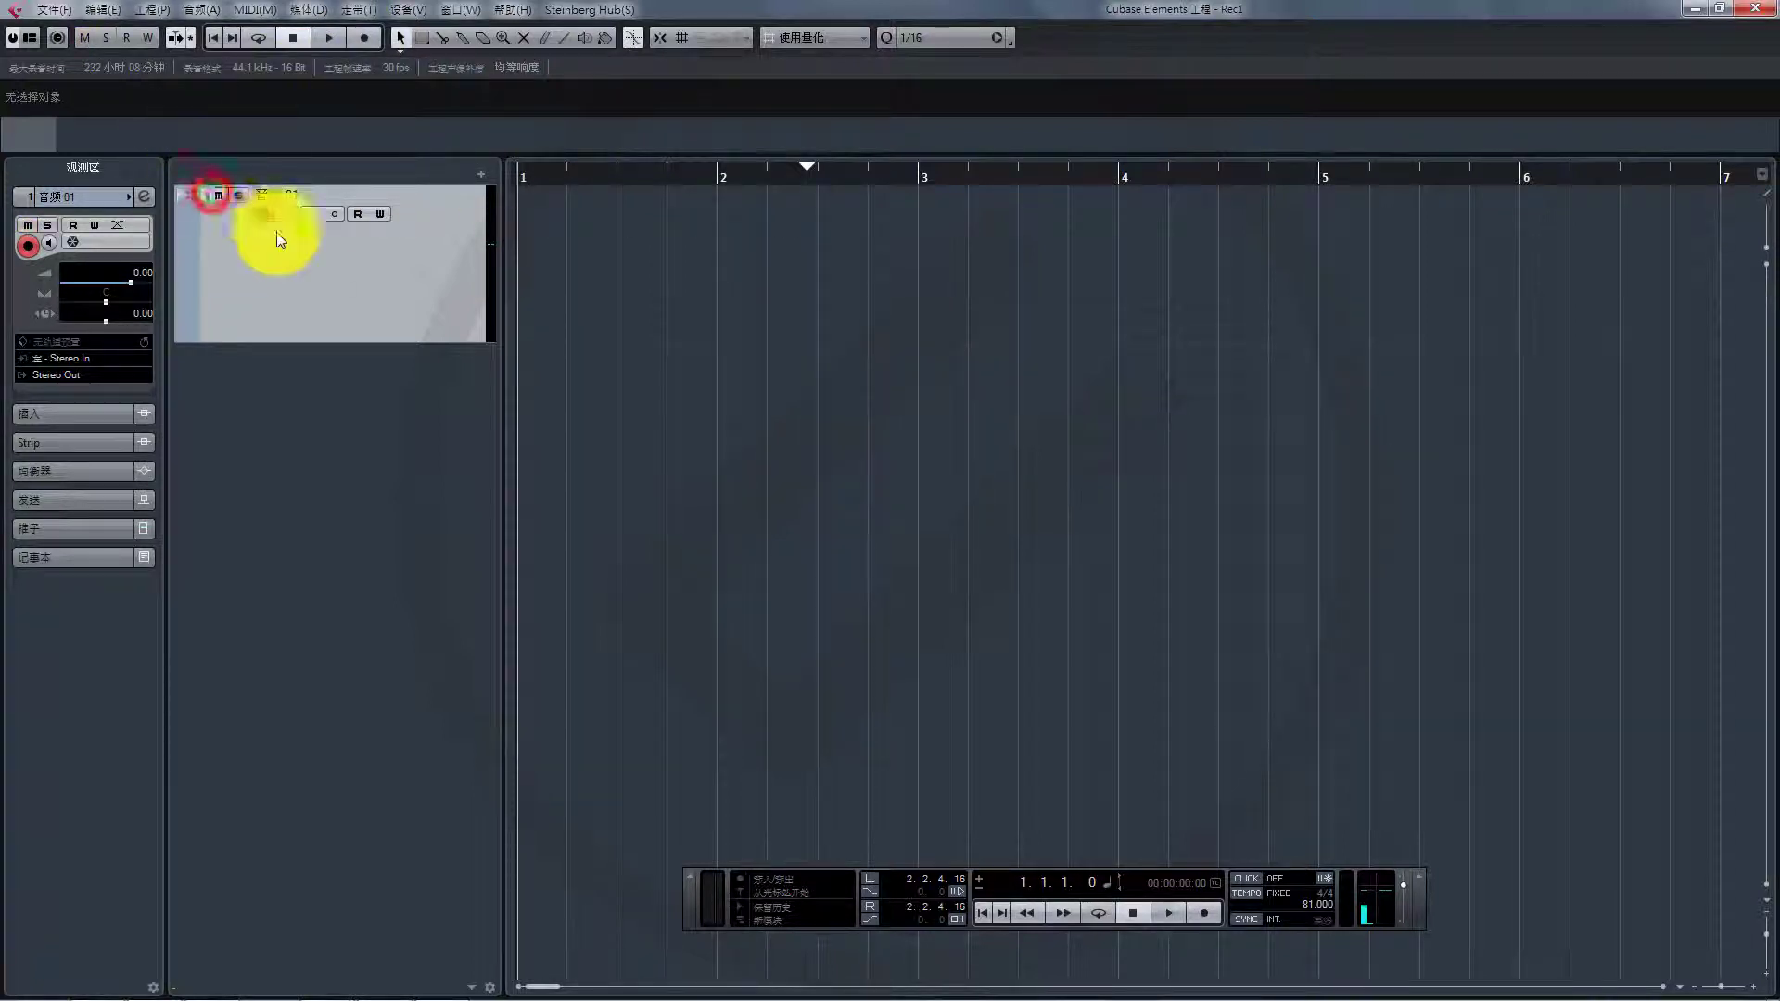
pyautogui.click(362, 38)
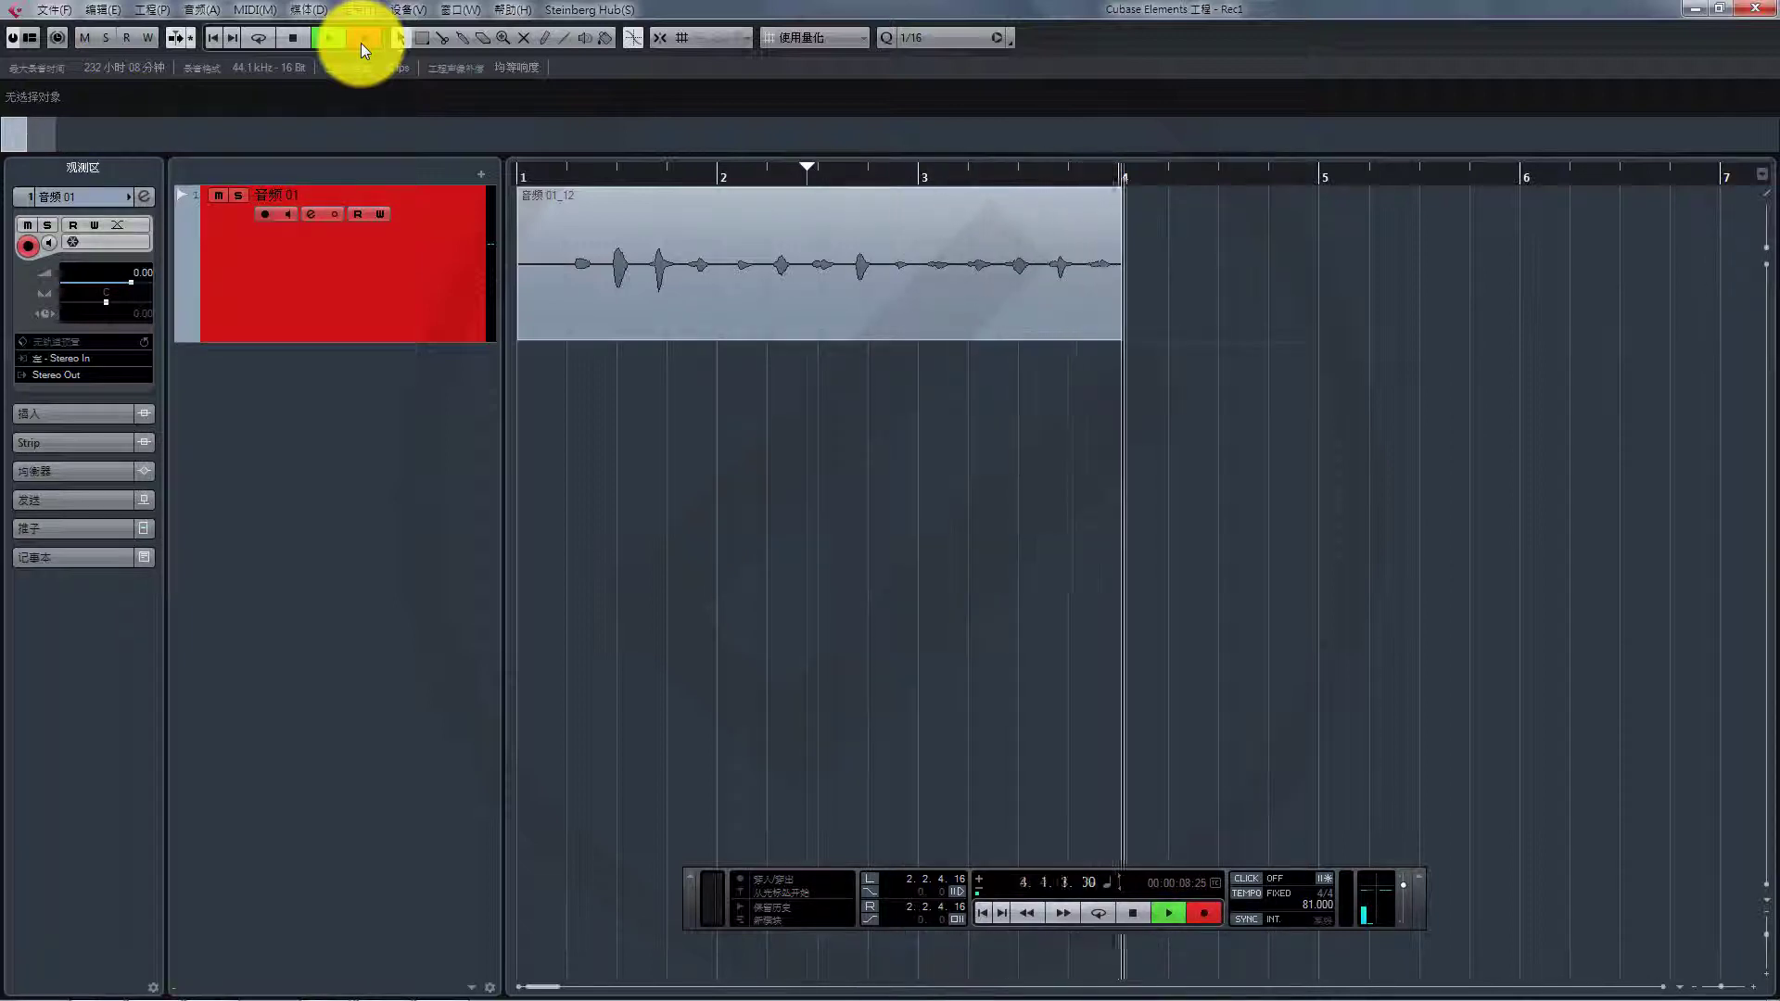
pyautogui.click(293, 37)
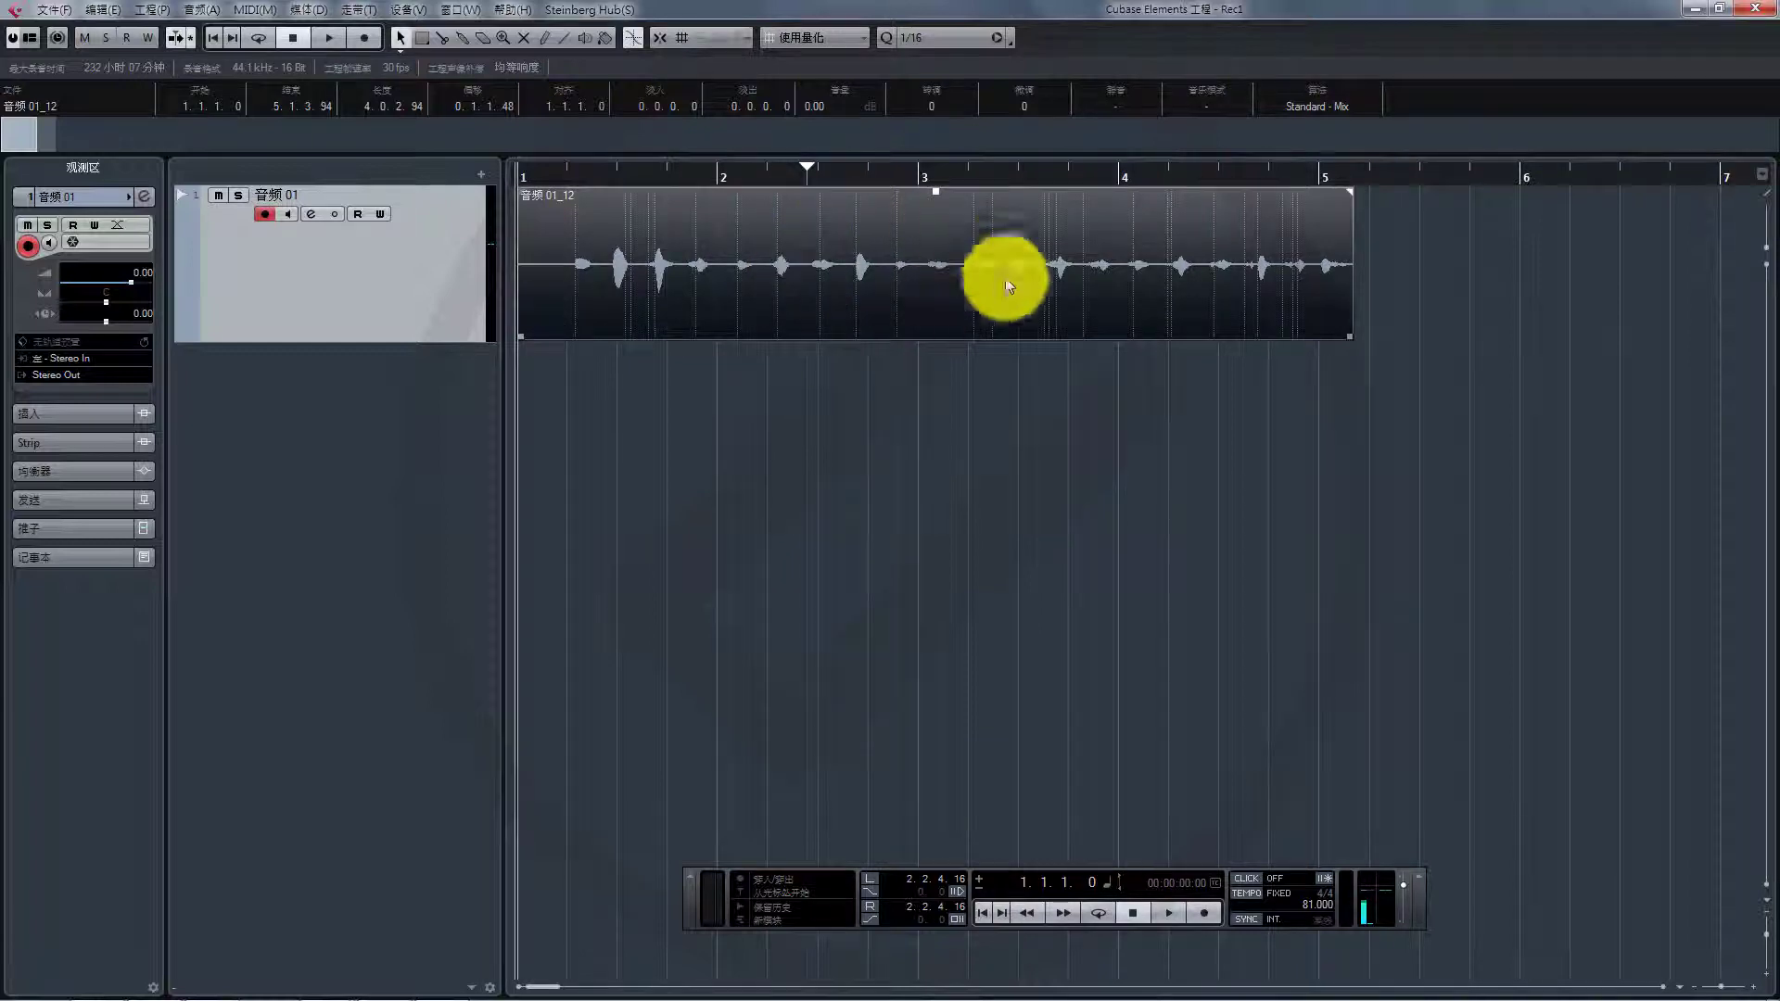
pyautogui.moveTo(1007, 474); pyautogui.dragTo(793, 243)
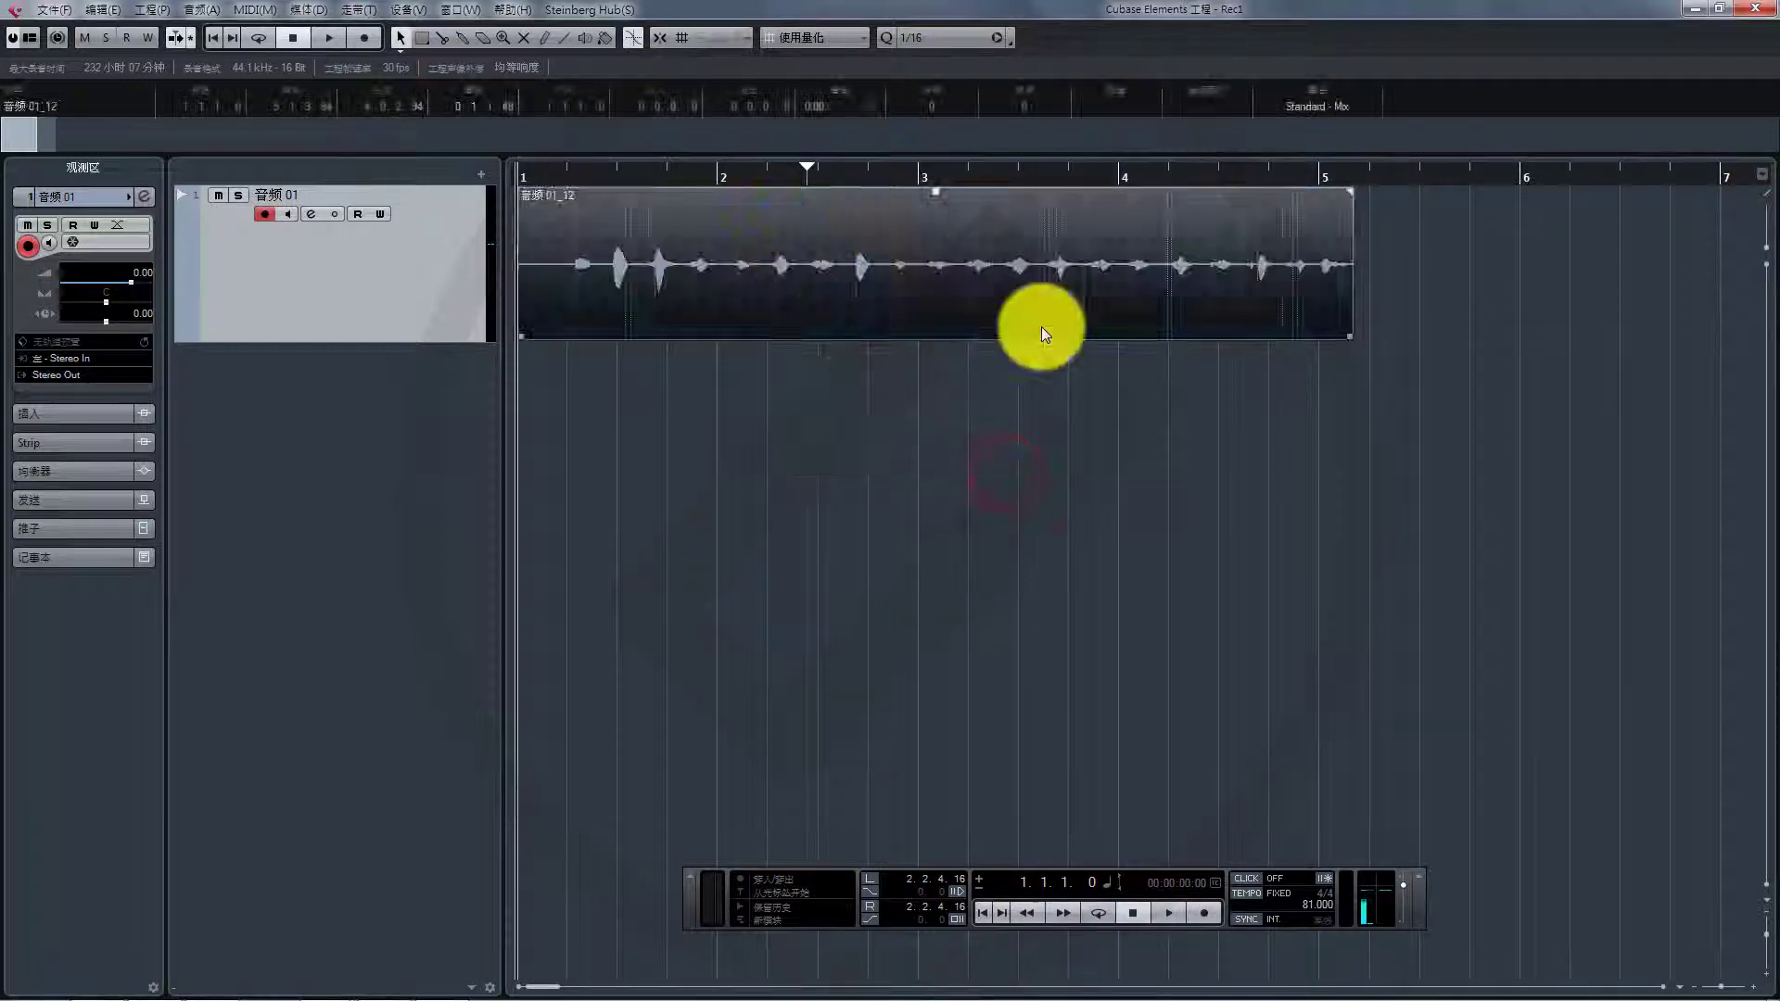
pyautogui.click(950, 438)
pyautogui.moveTo(1083, 442); pyautogui.dragTo(816, 287)
pyautogui.click(957, 474)
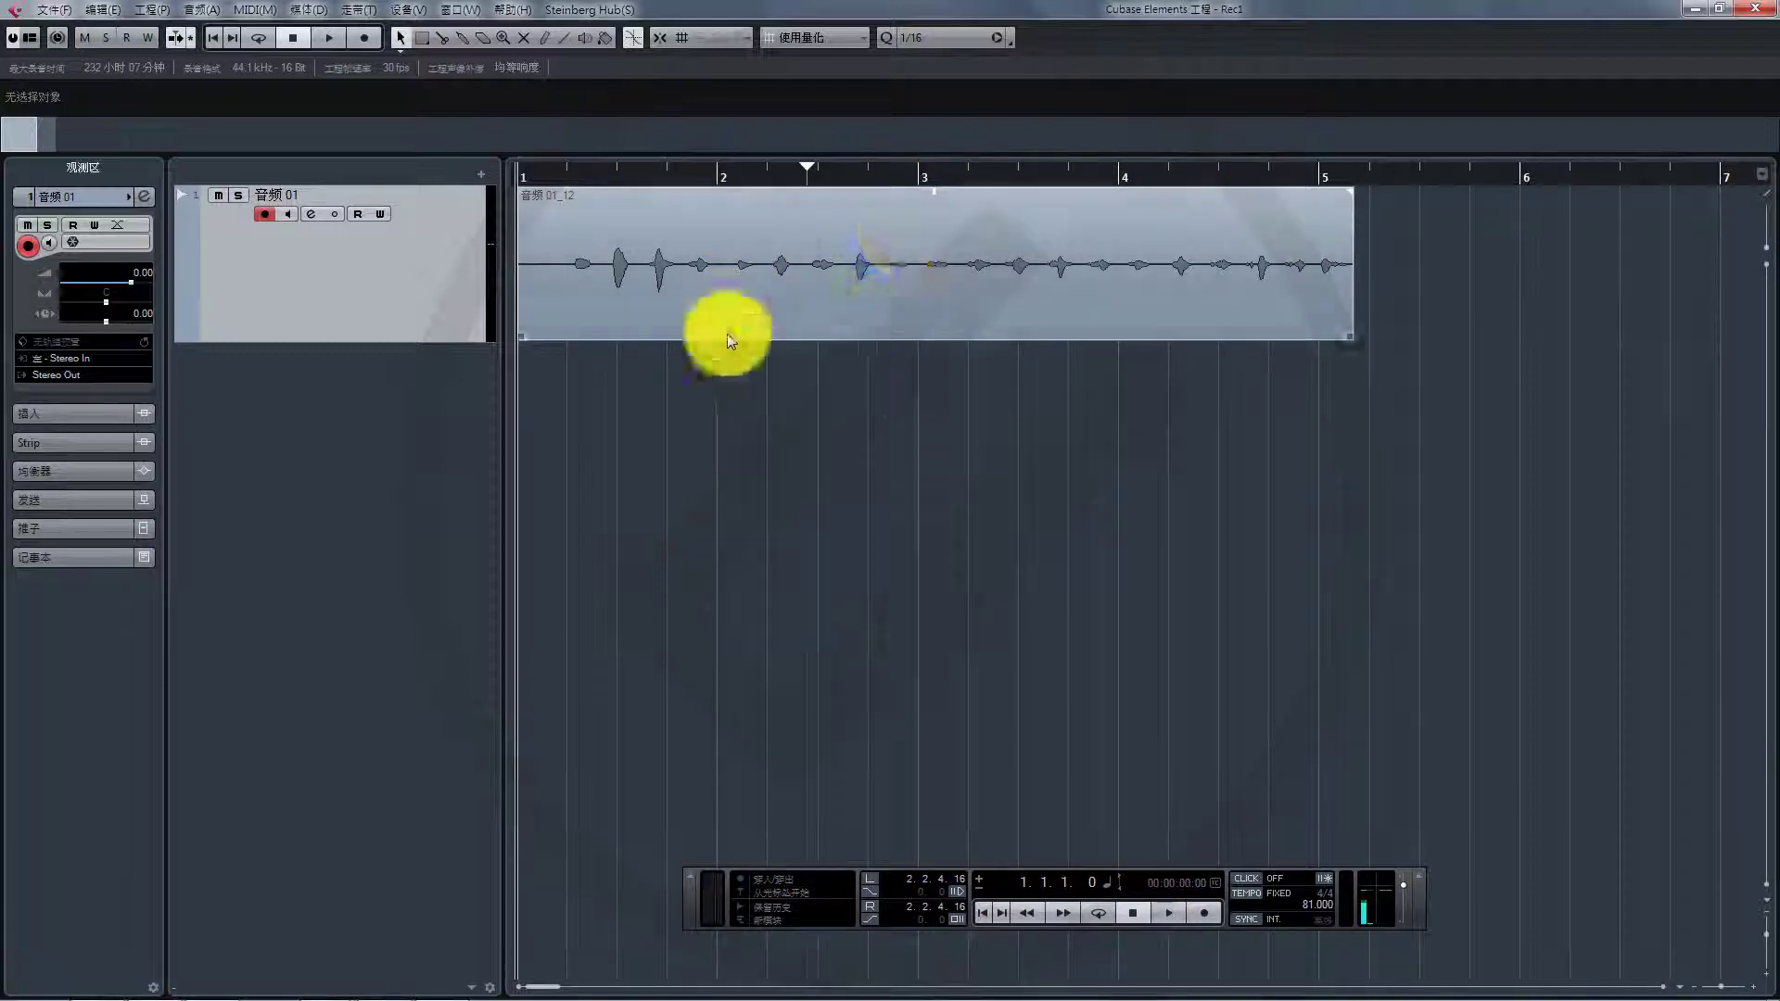
# Select the range from about 1.4.4.116 to 2.4.4.86 on 音频 01 with the Range Selection tool and set the locators to it.
pyautogui.rightClick(829, 363)
pyautogui.click(847, 363)
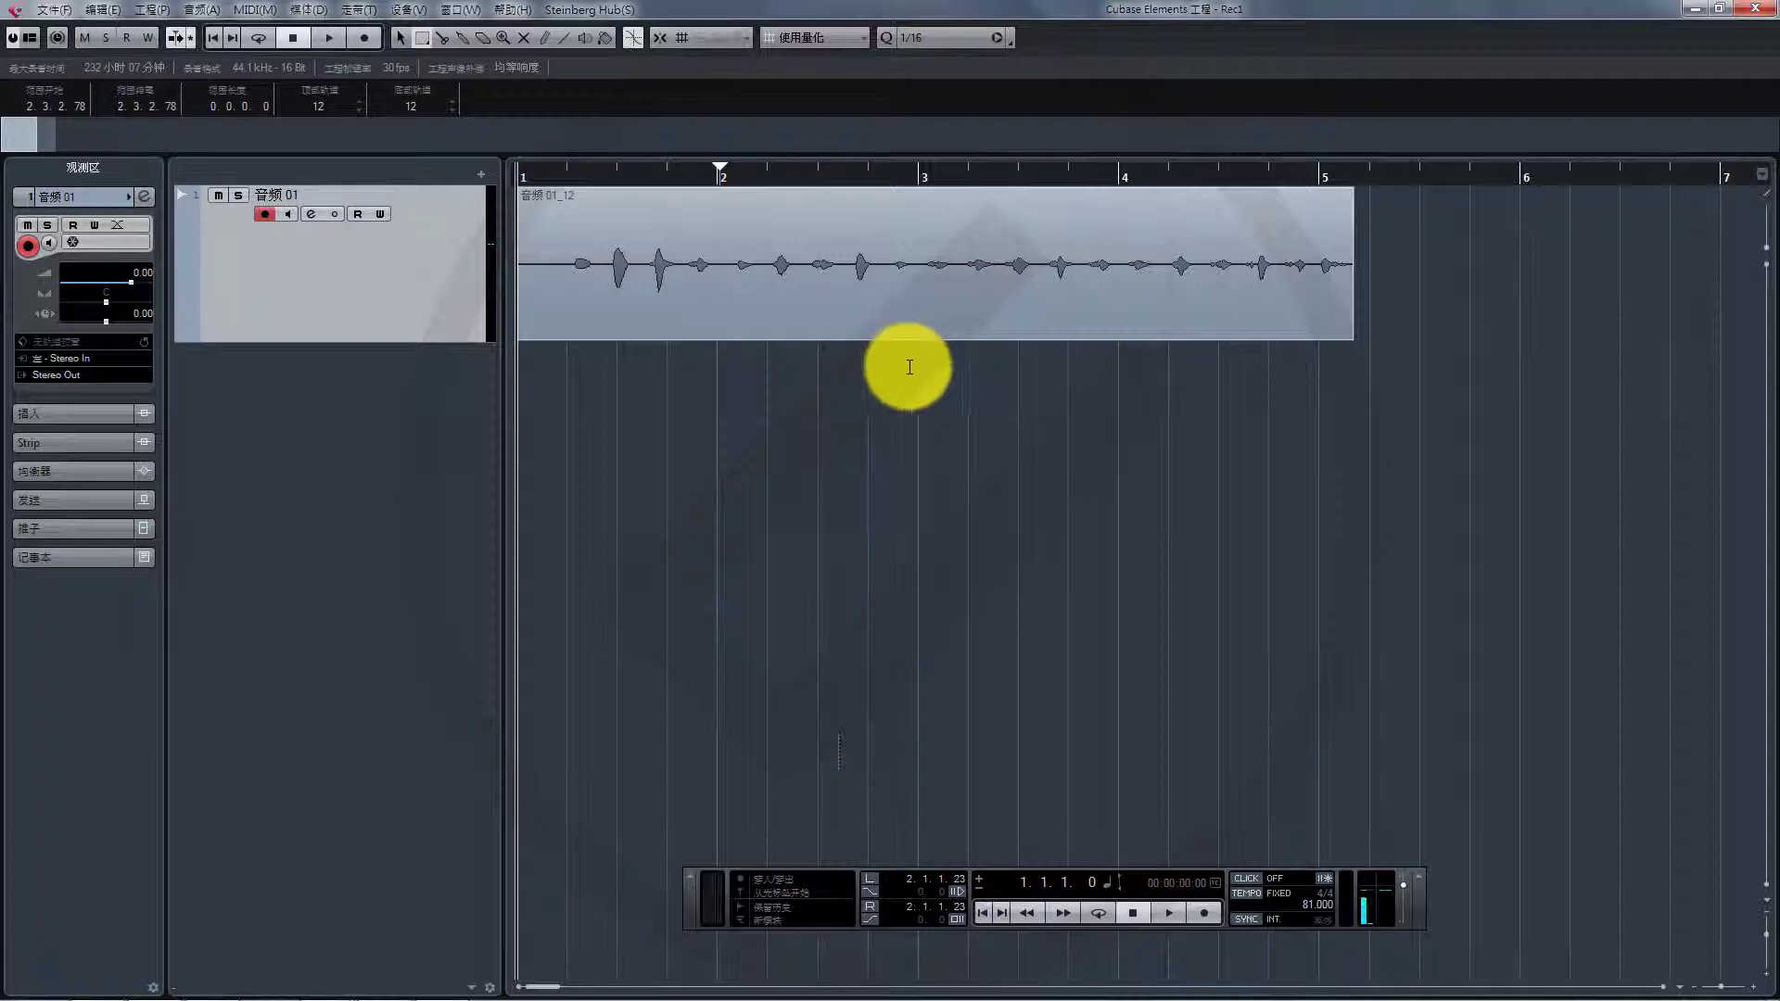
pyautogui.moveTo(915, 368); pyautogui.dragTo(717, 219)
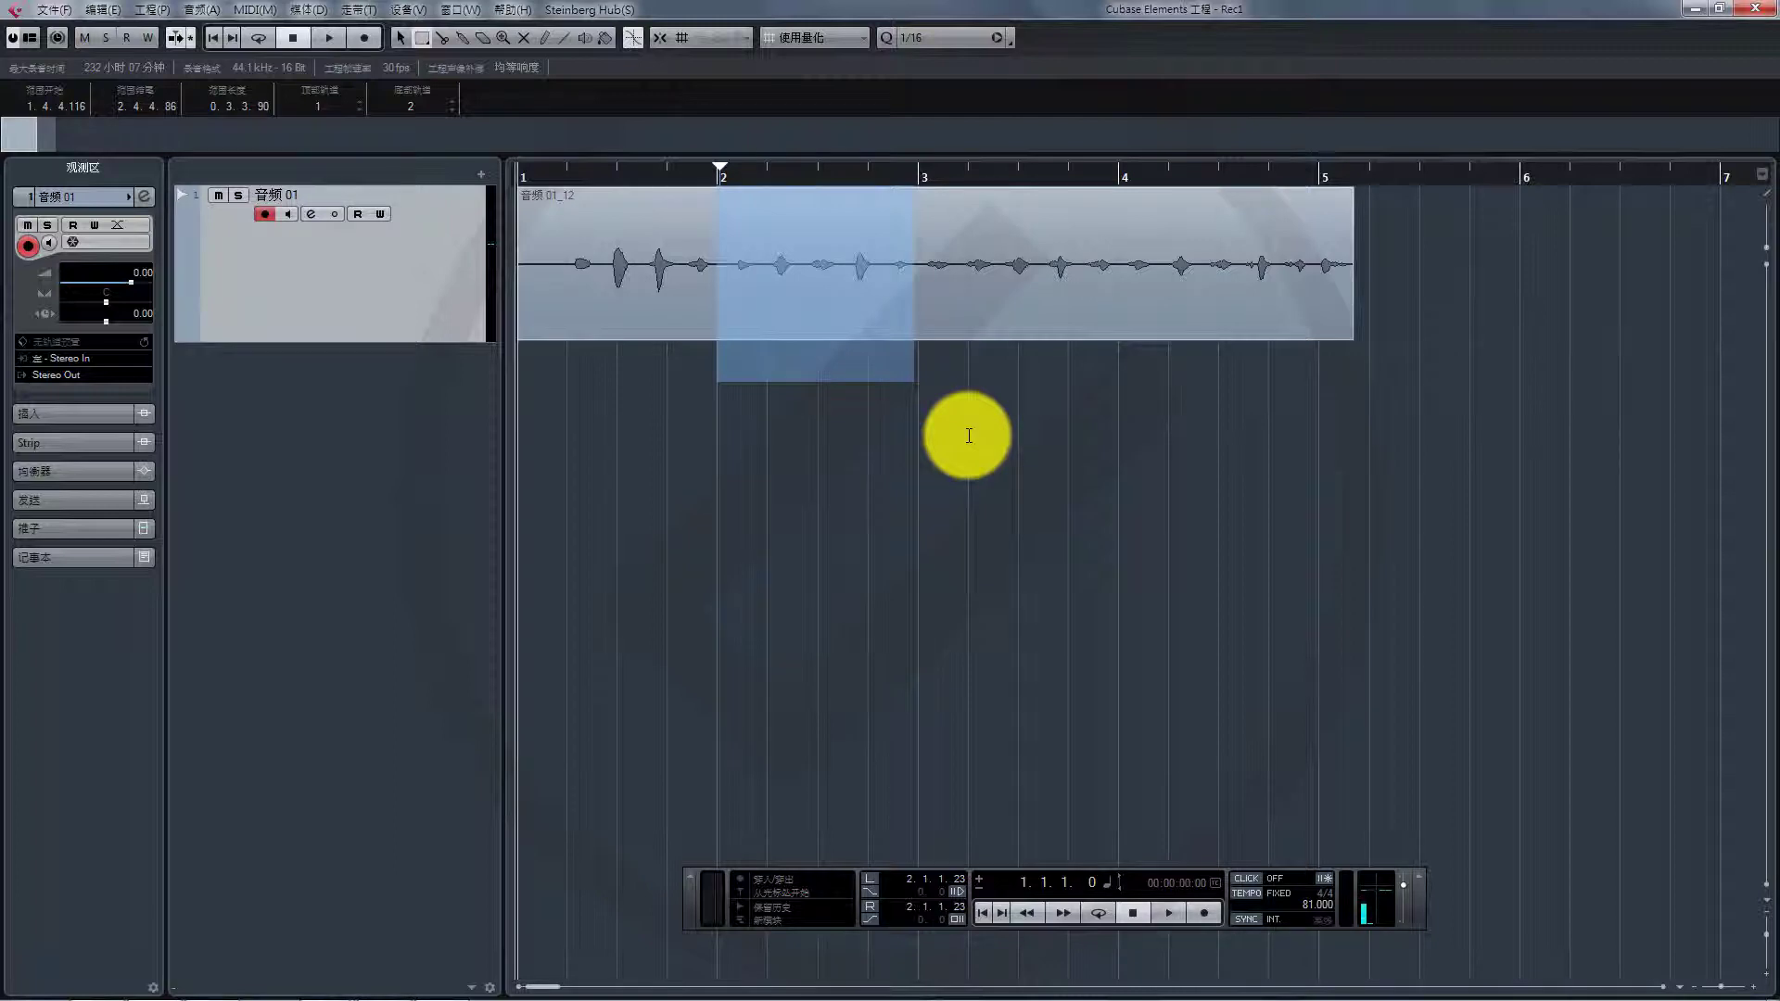
pyautogui.press('p')
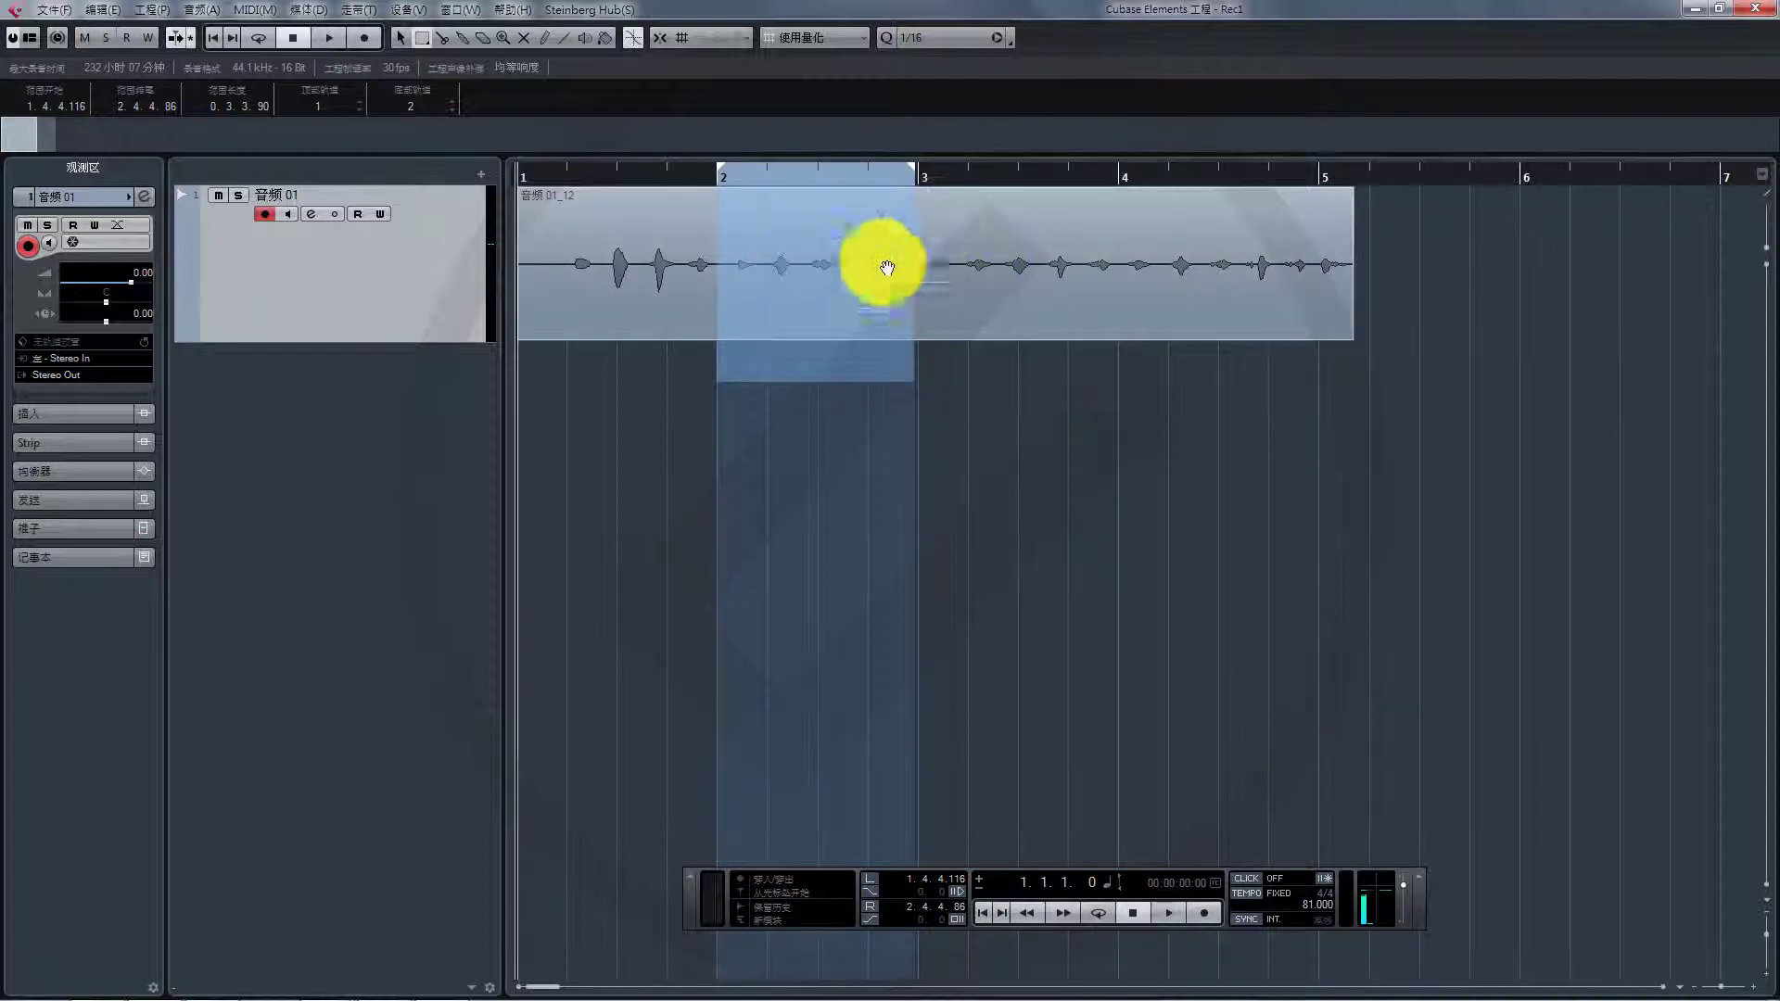
# Enable punch-in and punch-out, and record a replacement phrase between the locators on 音频 01 by playing from the project start.
pyautogui.click(866, 894)
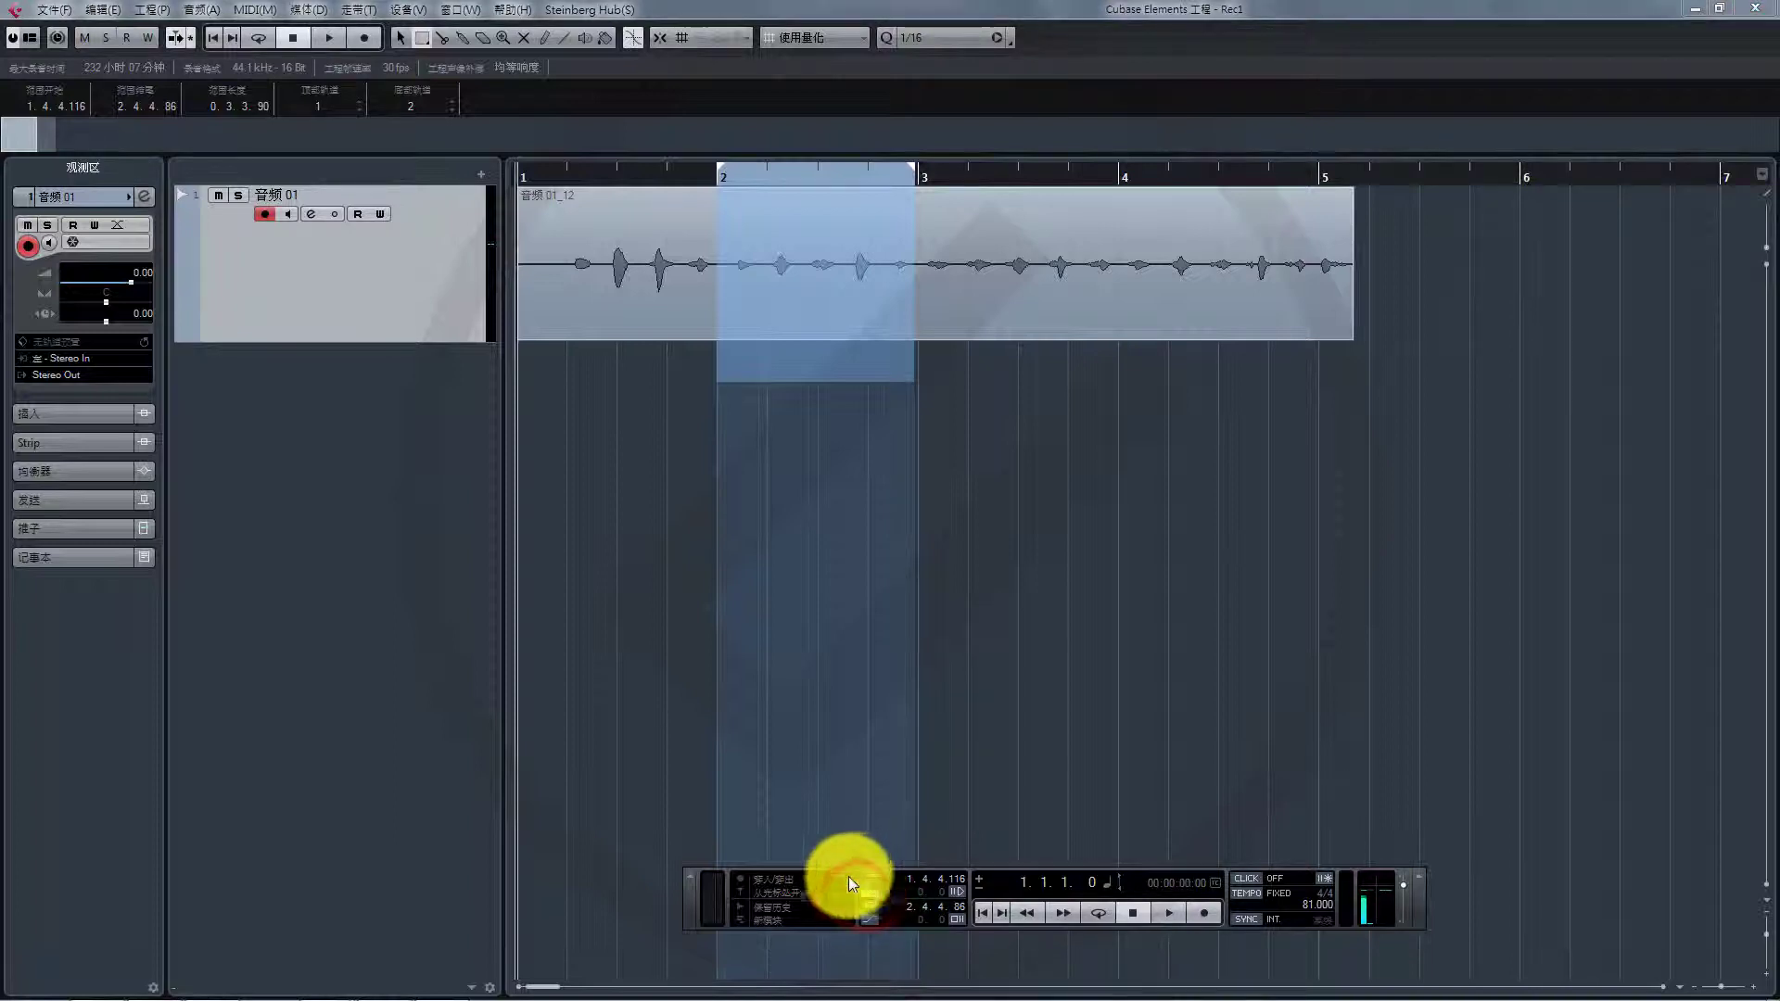
pyautogui.click(876, 922)
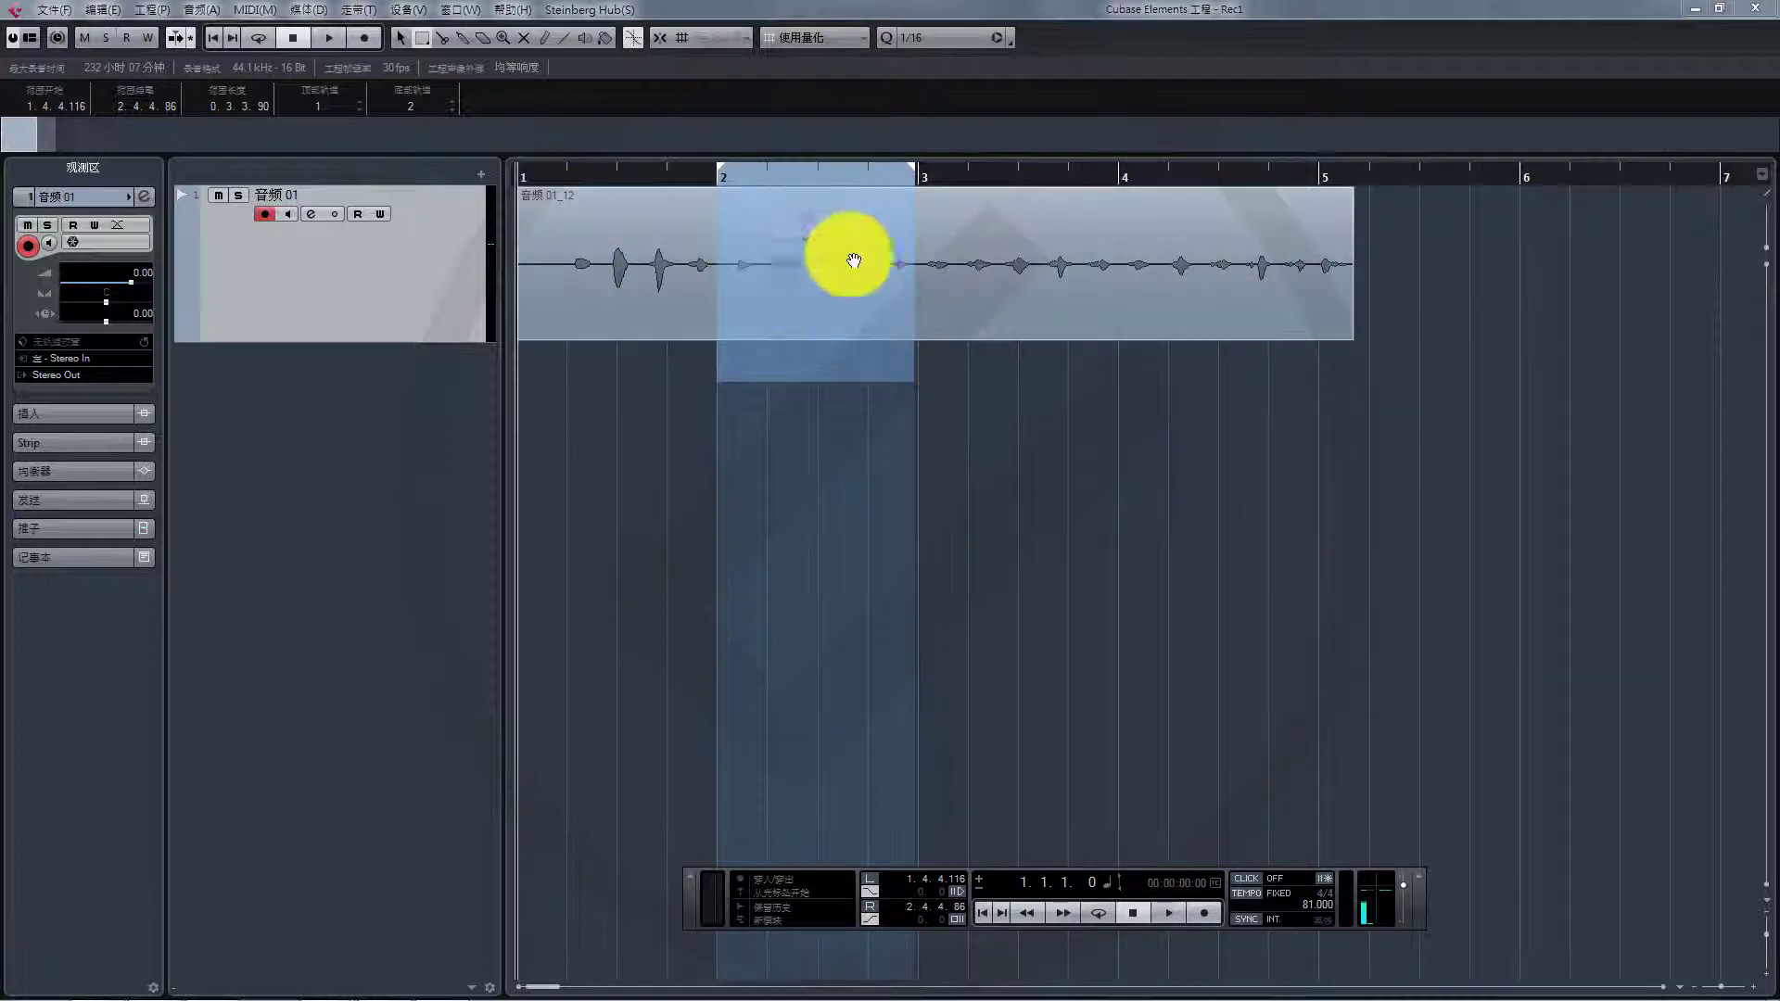
pyautogui.moveTo(839, 248); pyautogui.dragTo(831, 280)
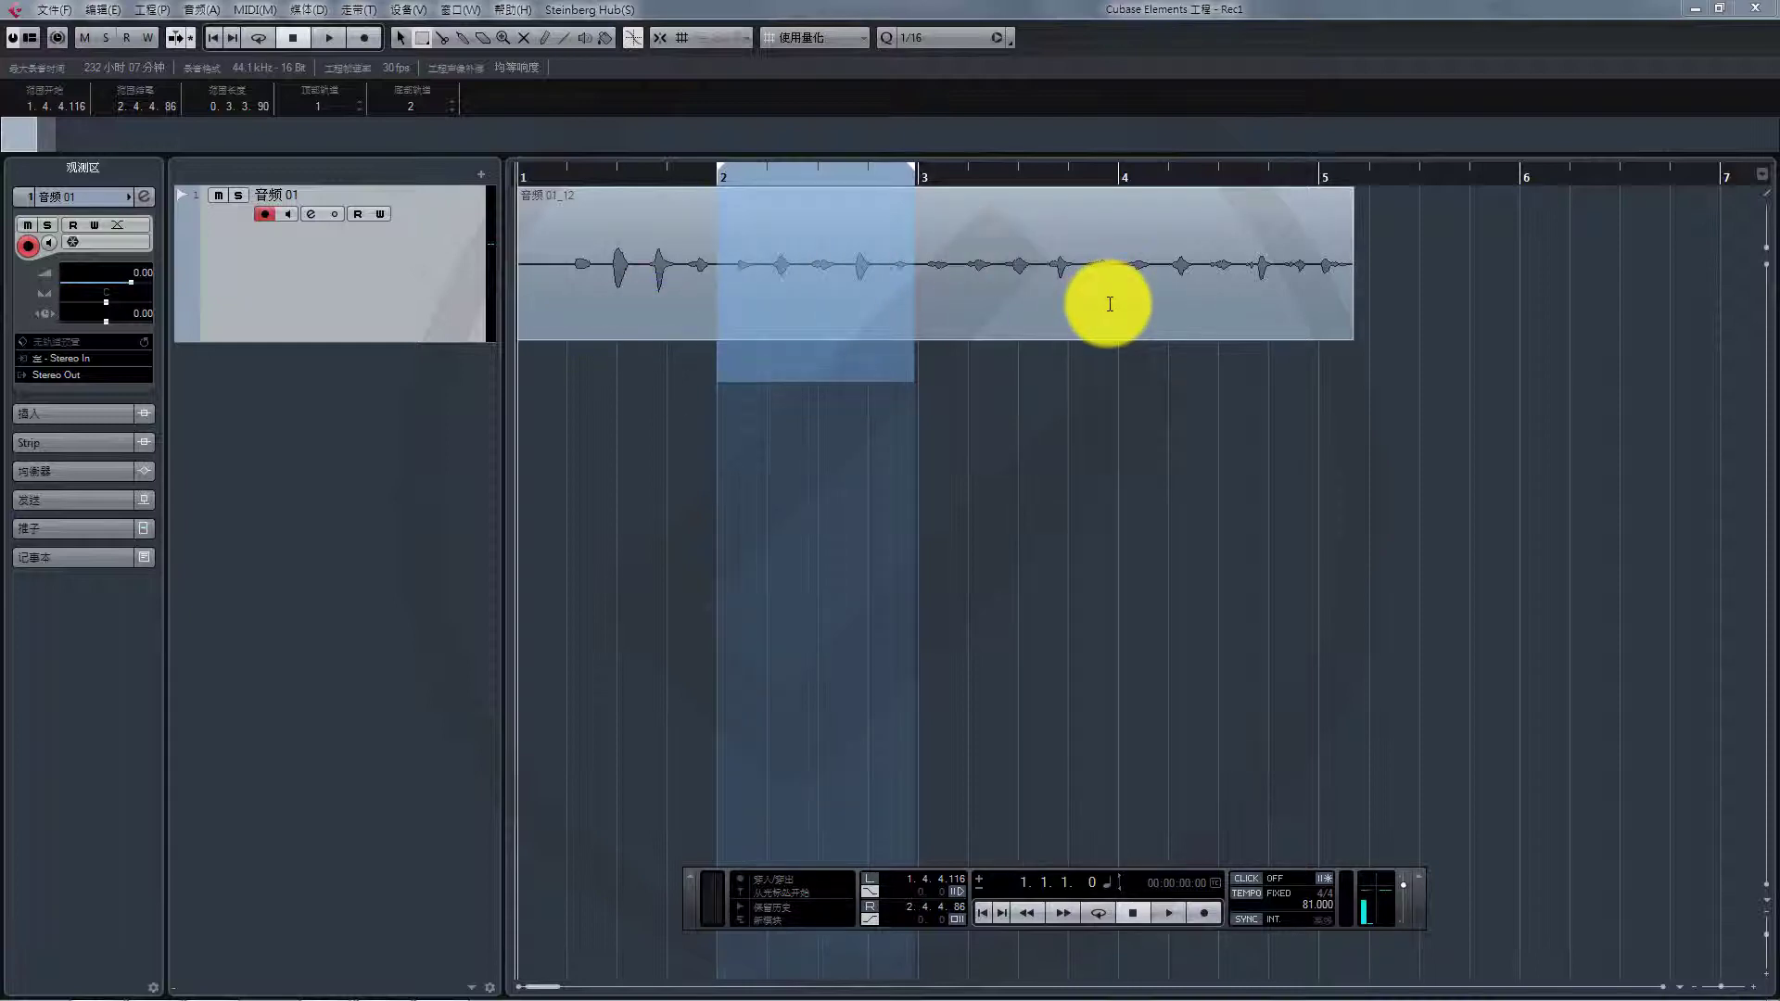
pyautogui.click(320, 43)
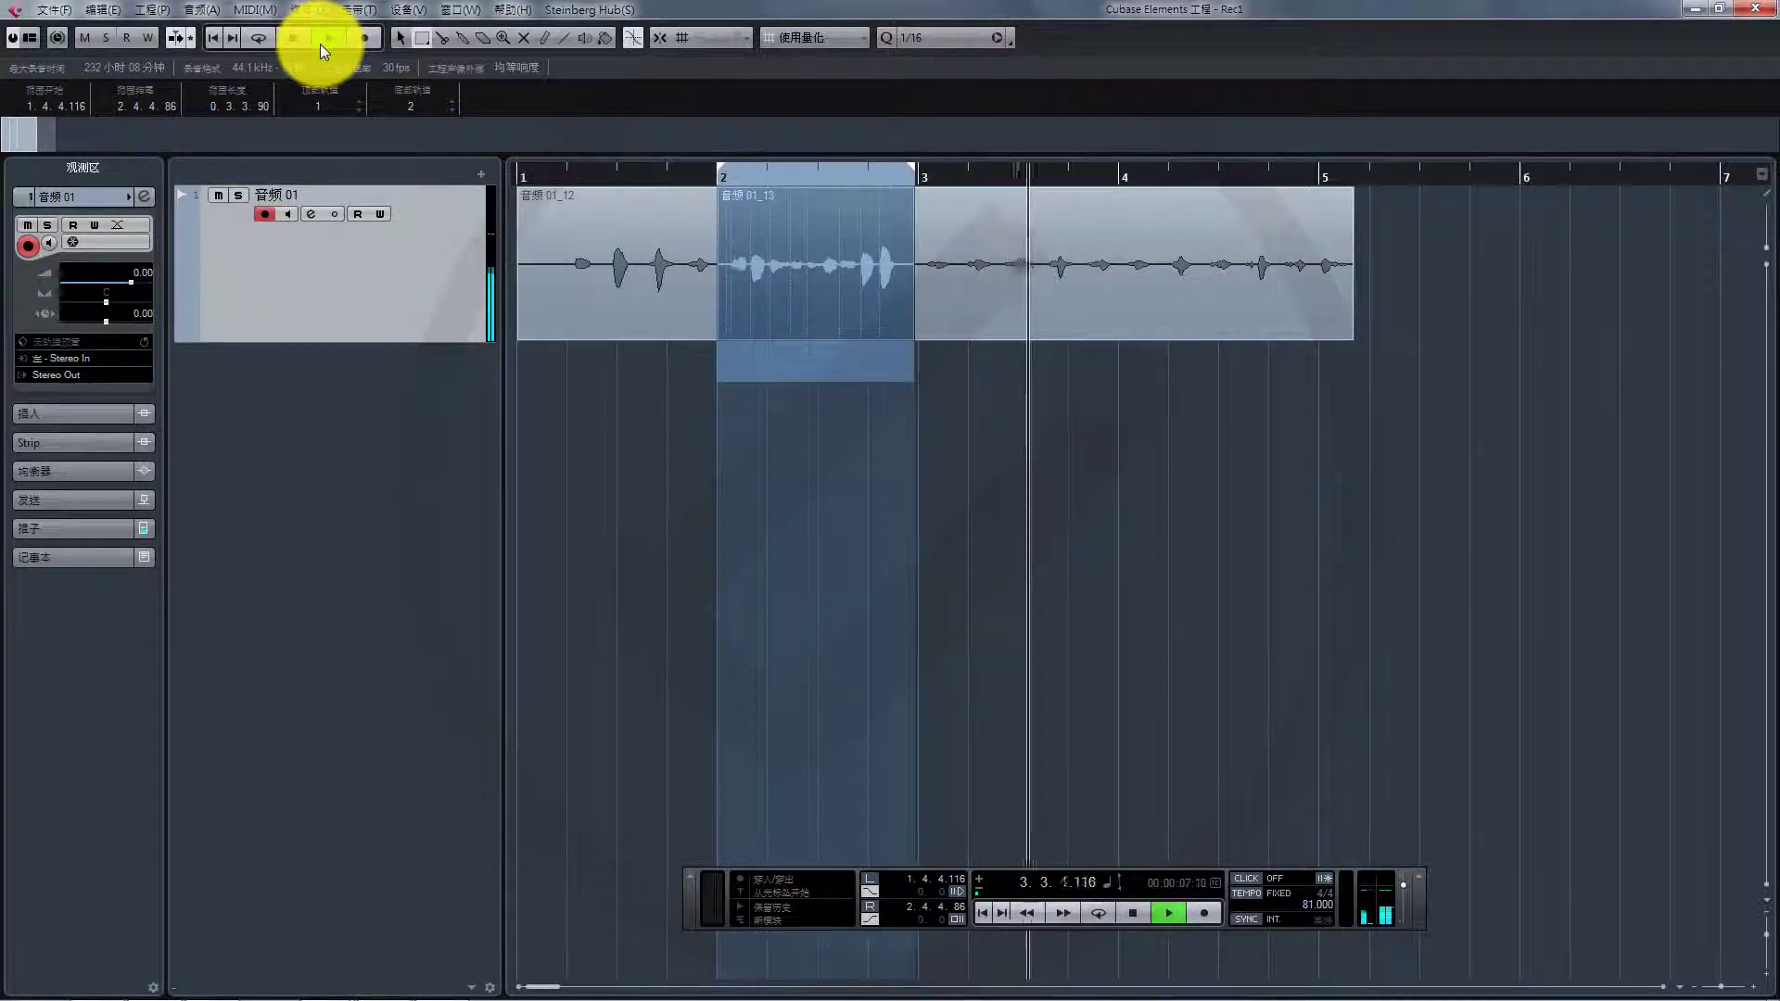
pyautogui.click(293, 37)
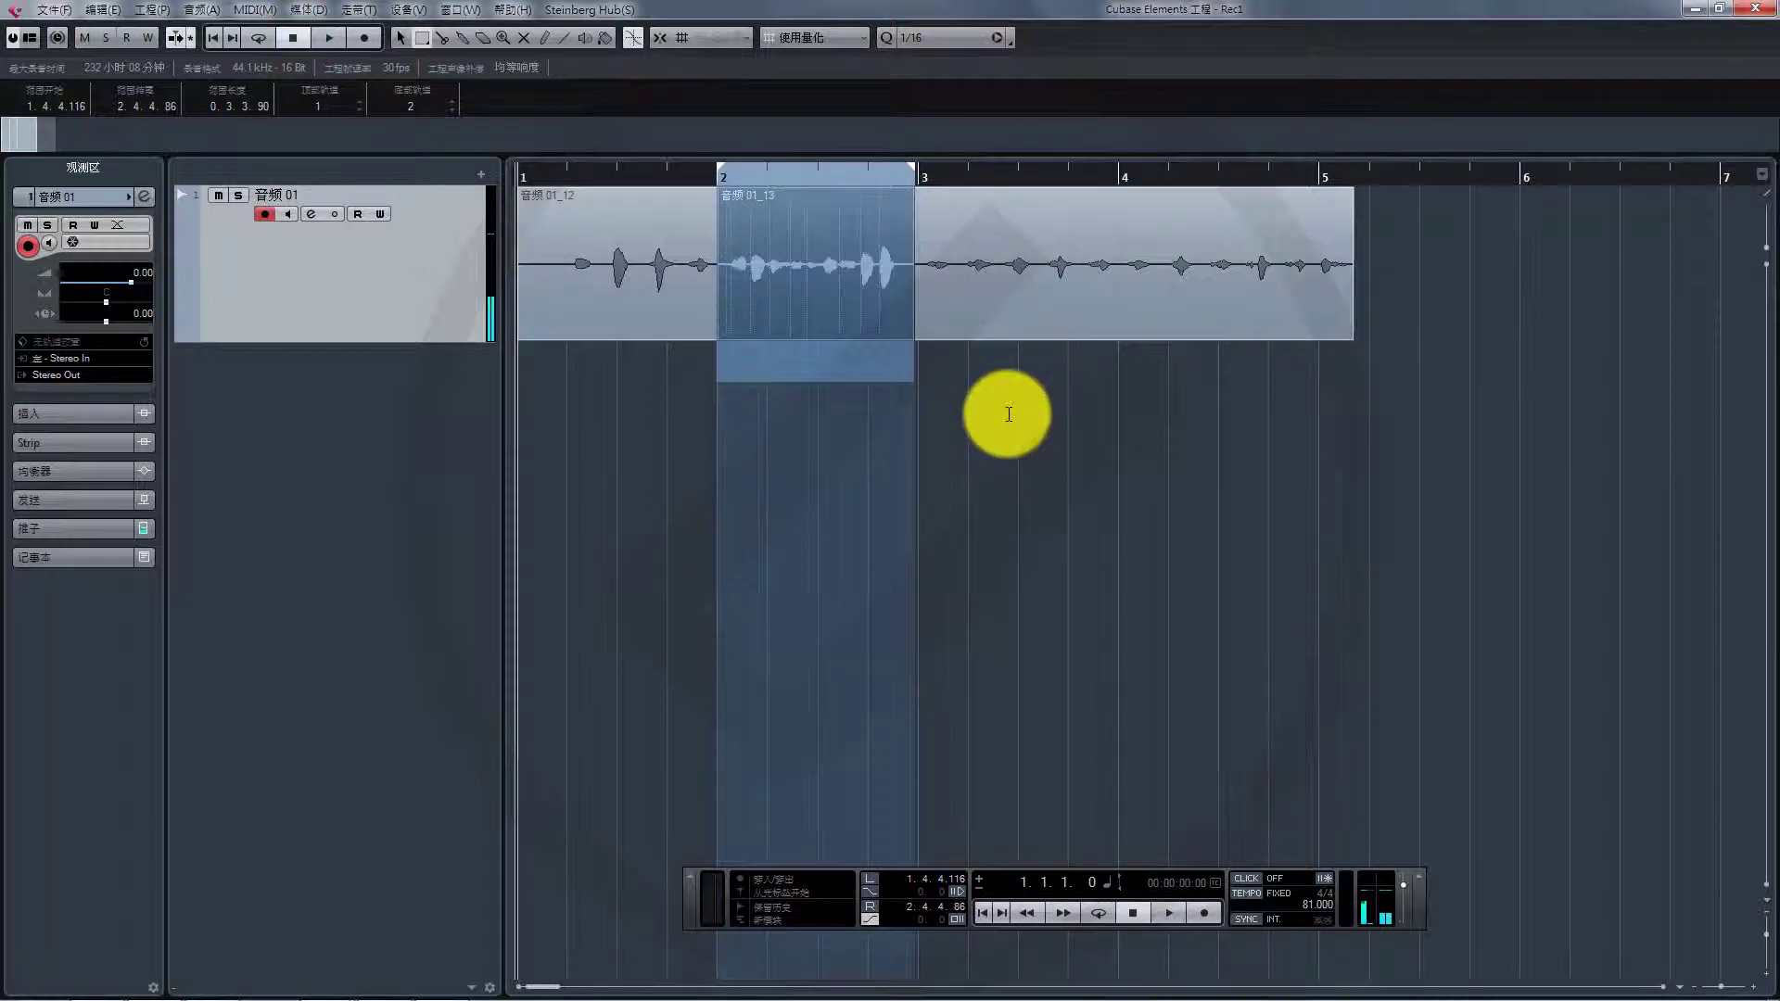
pyautogui.click(1076, 438)
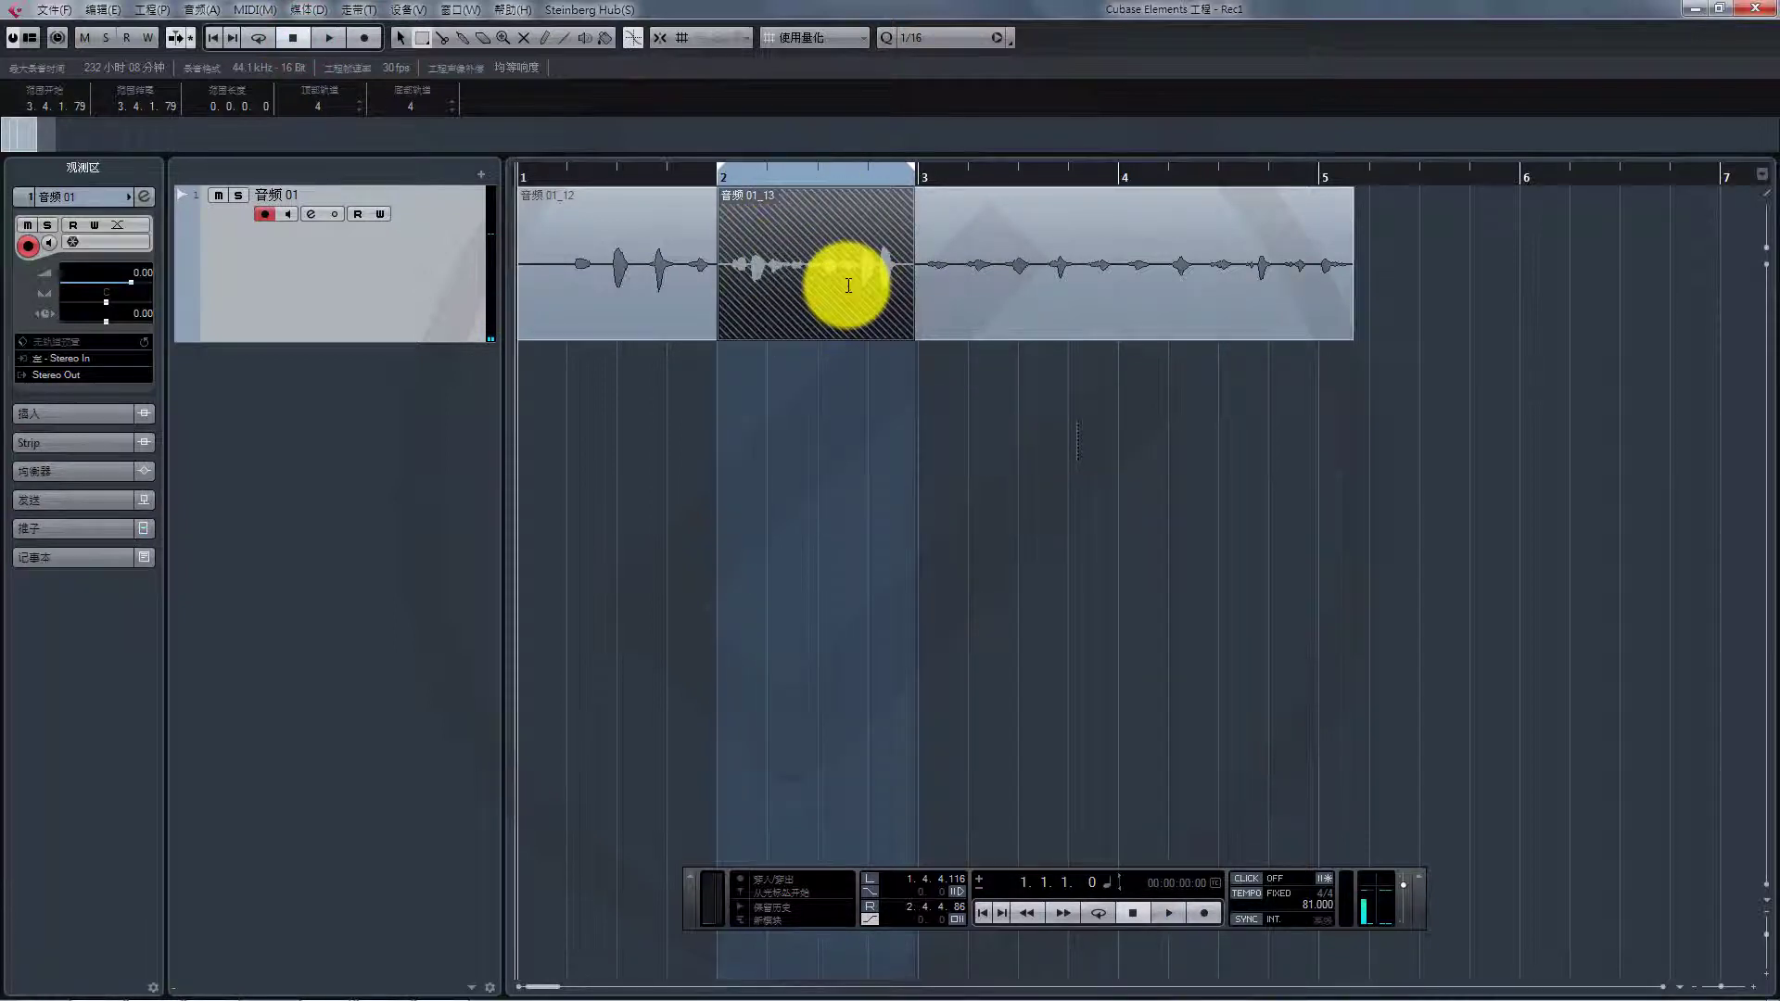
# Move the punched-in phrase from 音频 01 straight down onto a new track, undoing the first move and repeating it.
pyautogui.rightClick(1019, 428)
pyautogui.click(1018, 427)
pyautogui.moveTo(814, 263); pyautogui.dragTo(814, 360)
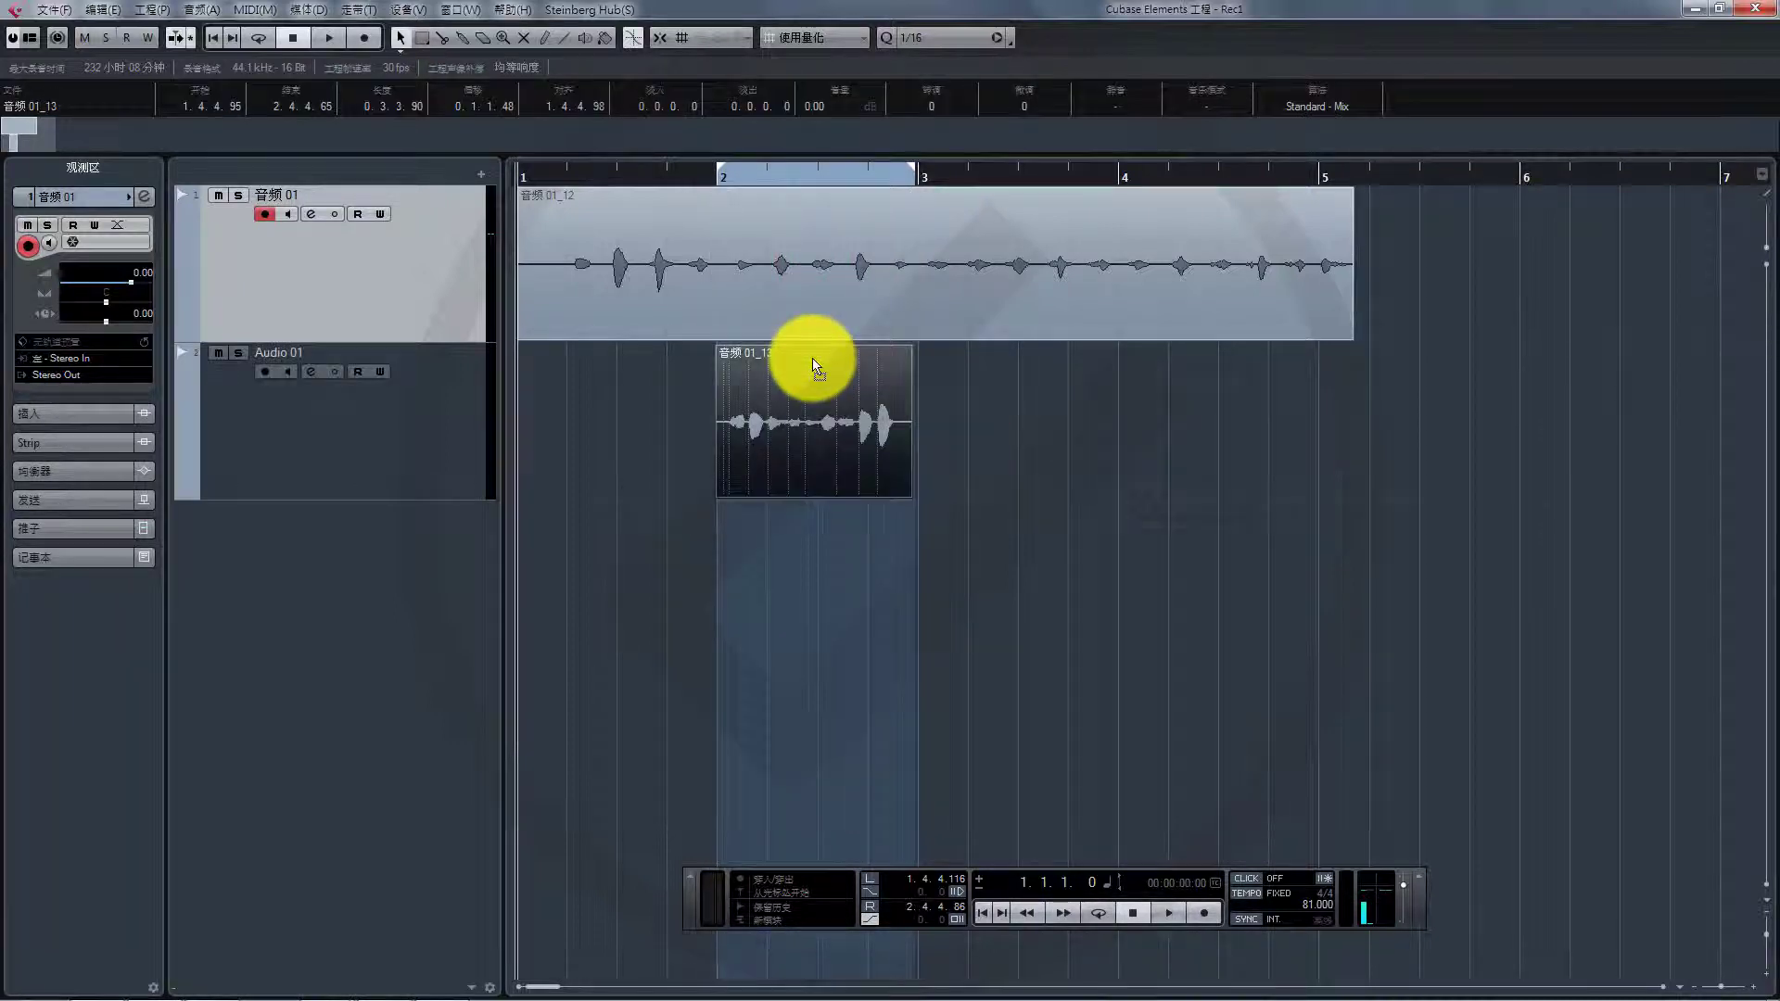
pyautogui.hotkey('ctrl', 'z')
pyautogui.moveTo(809, 275); pyautogui.dragTo(807, 366)
pyautogui.click(1042, 464)
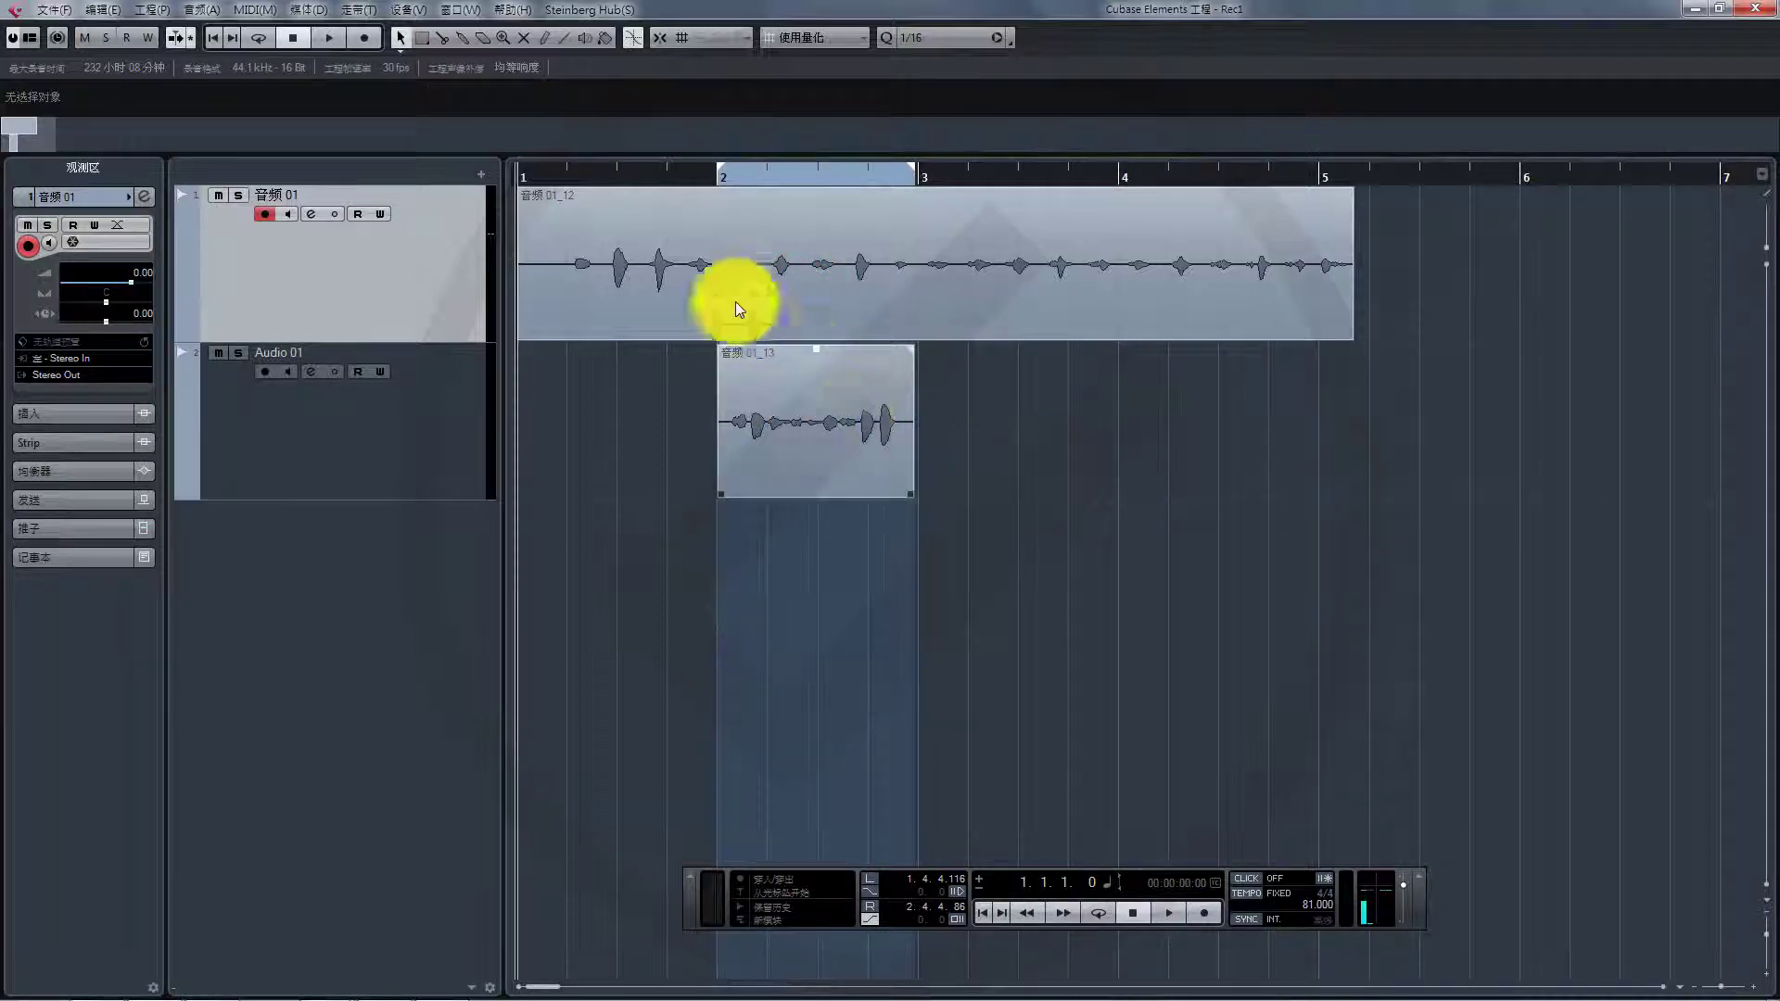
# Set both locators to 1.1.3.70 and play the original take and the separated phrase together from the project start.
pyautogui.click(549, 165)
pyautogui.press('space')
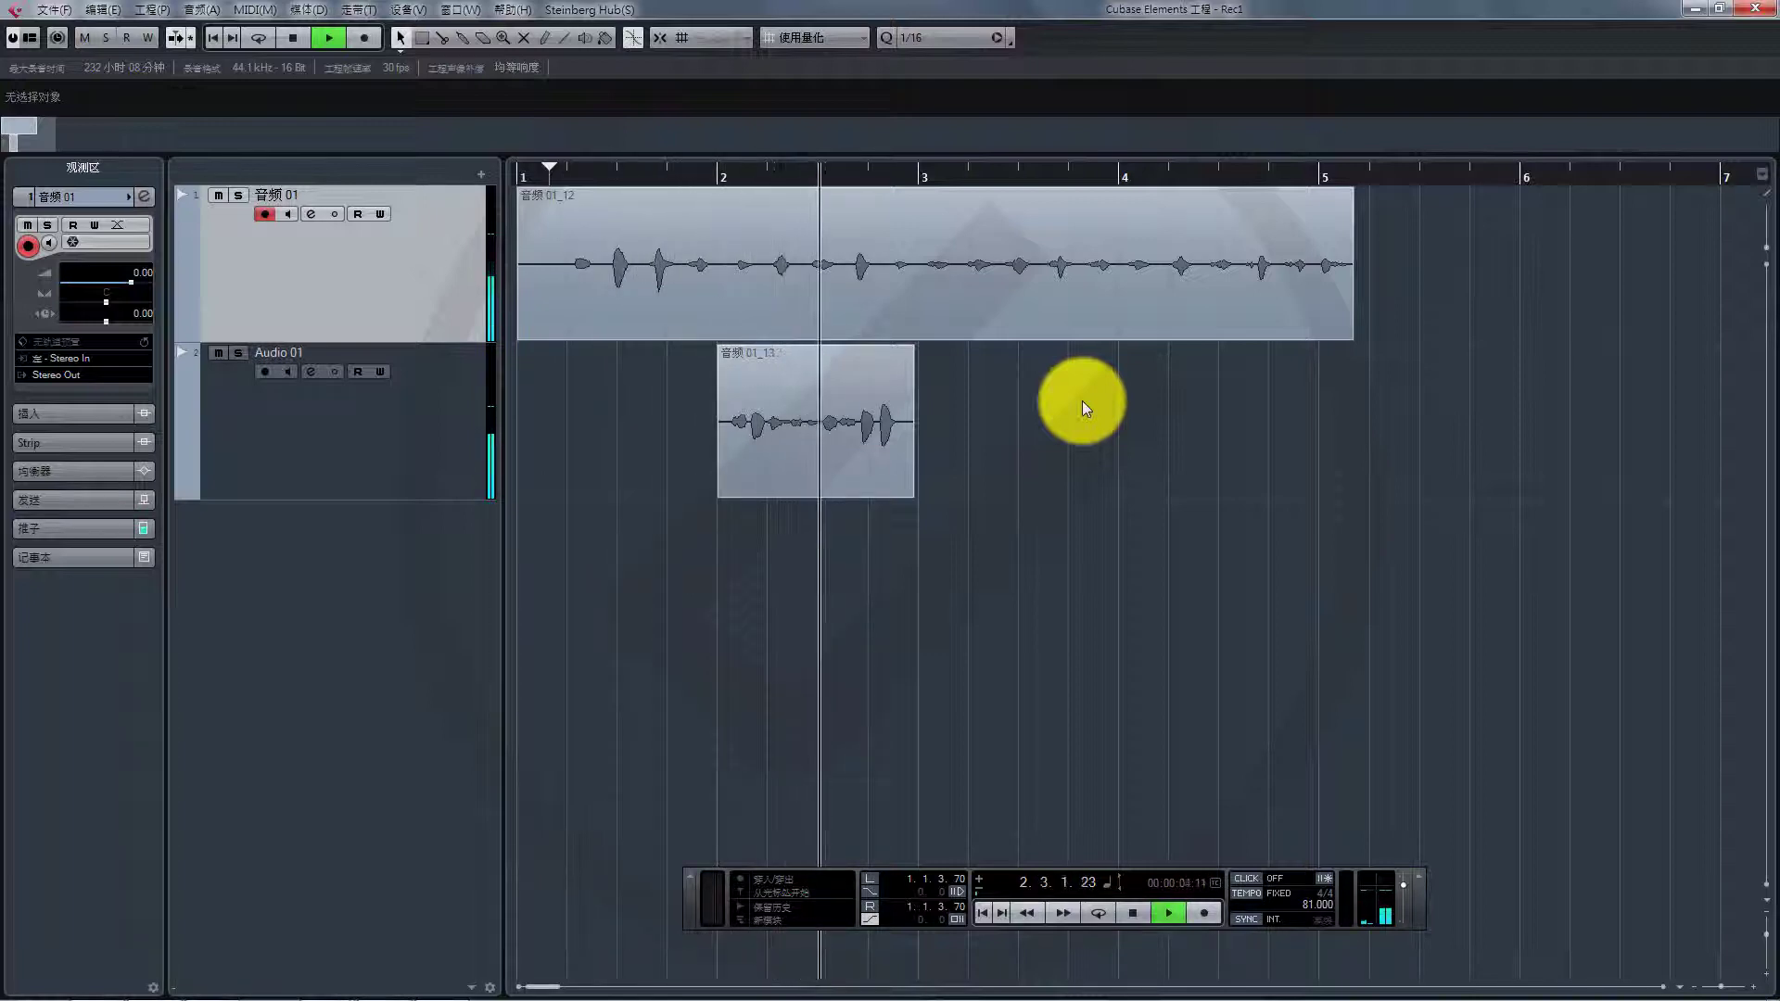
pyautogui.press('space')
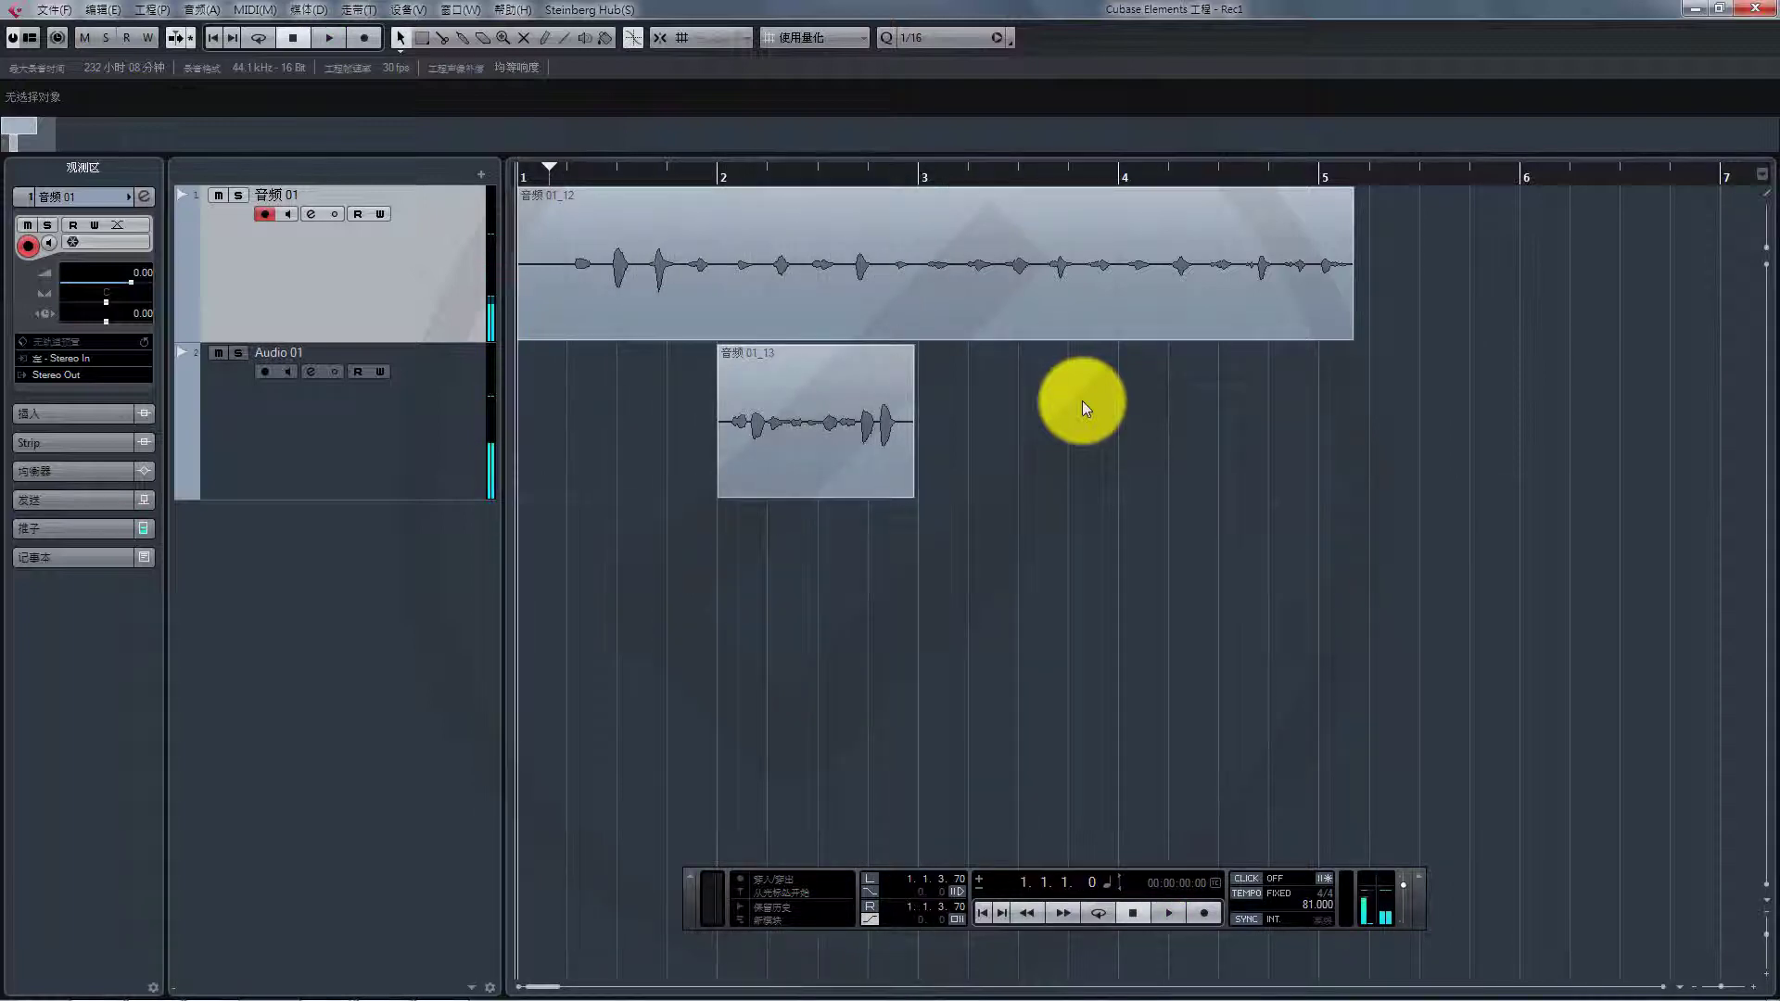
# Split the original take on 音频 01 with the scissors at the start and end of the replacement phrase.
pyautogui.click(786, 419)
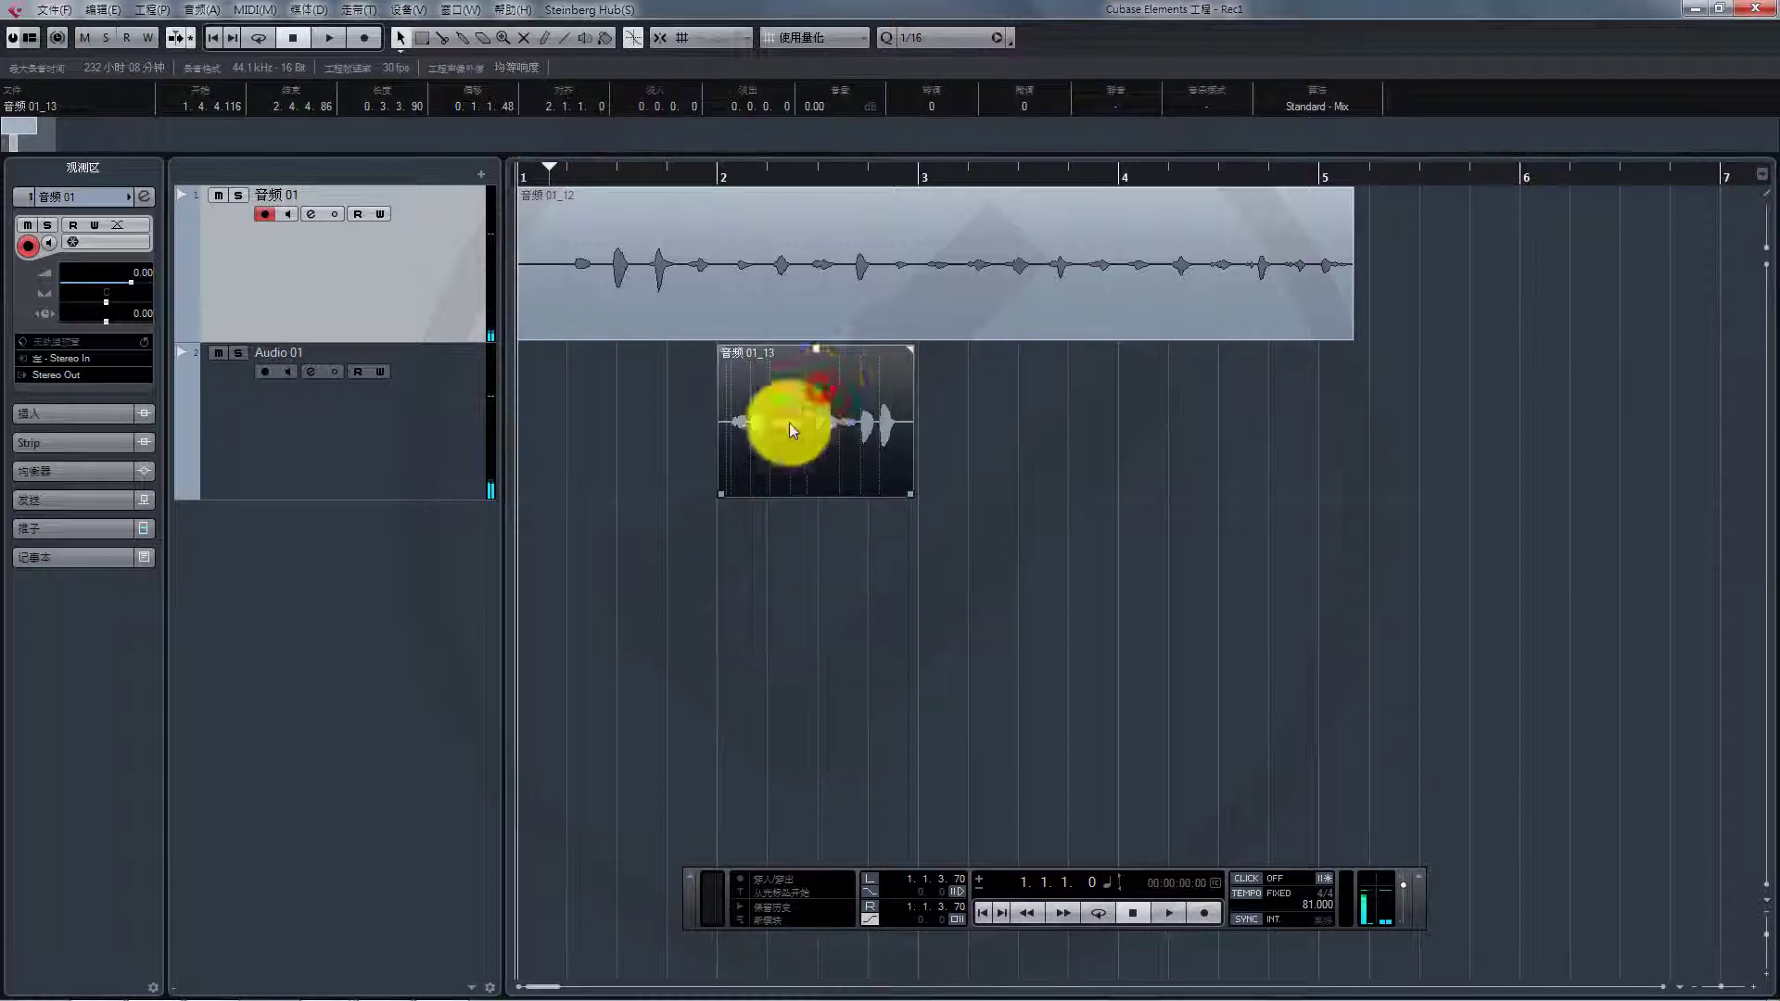
pyautogui.rightClick(959, 366)
pyautogui.click(1005, 371)
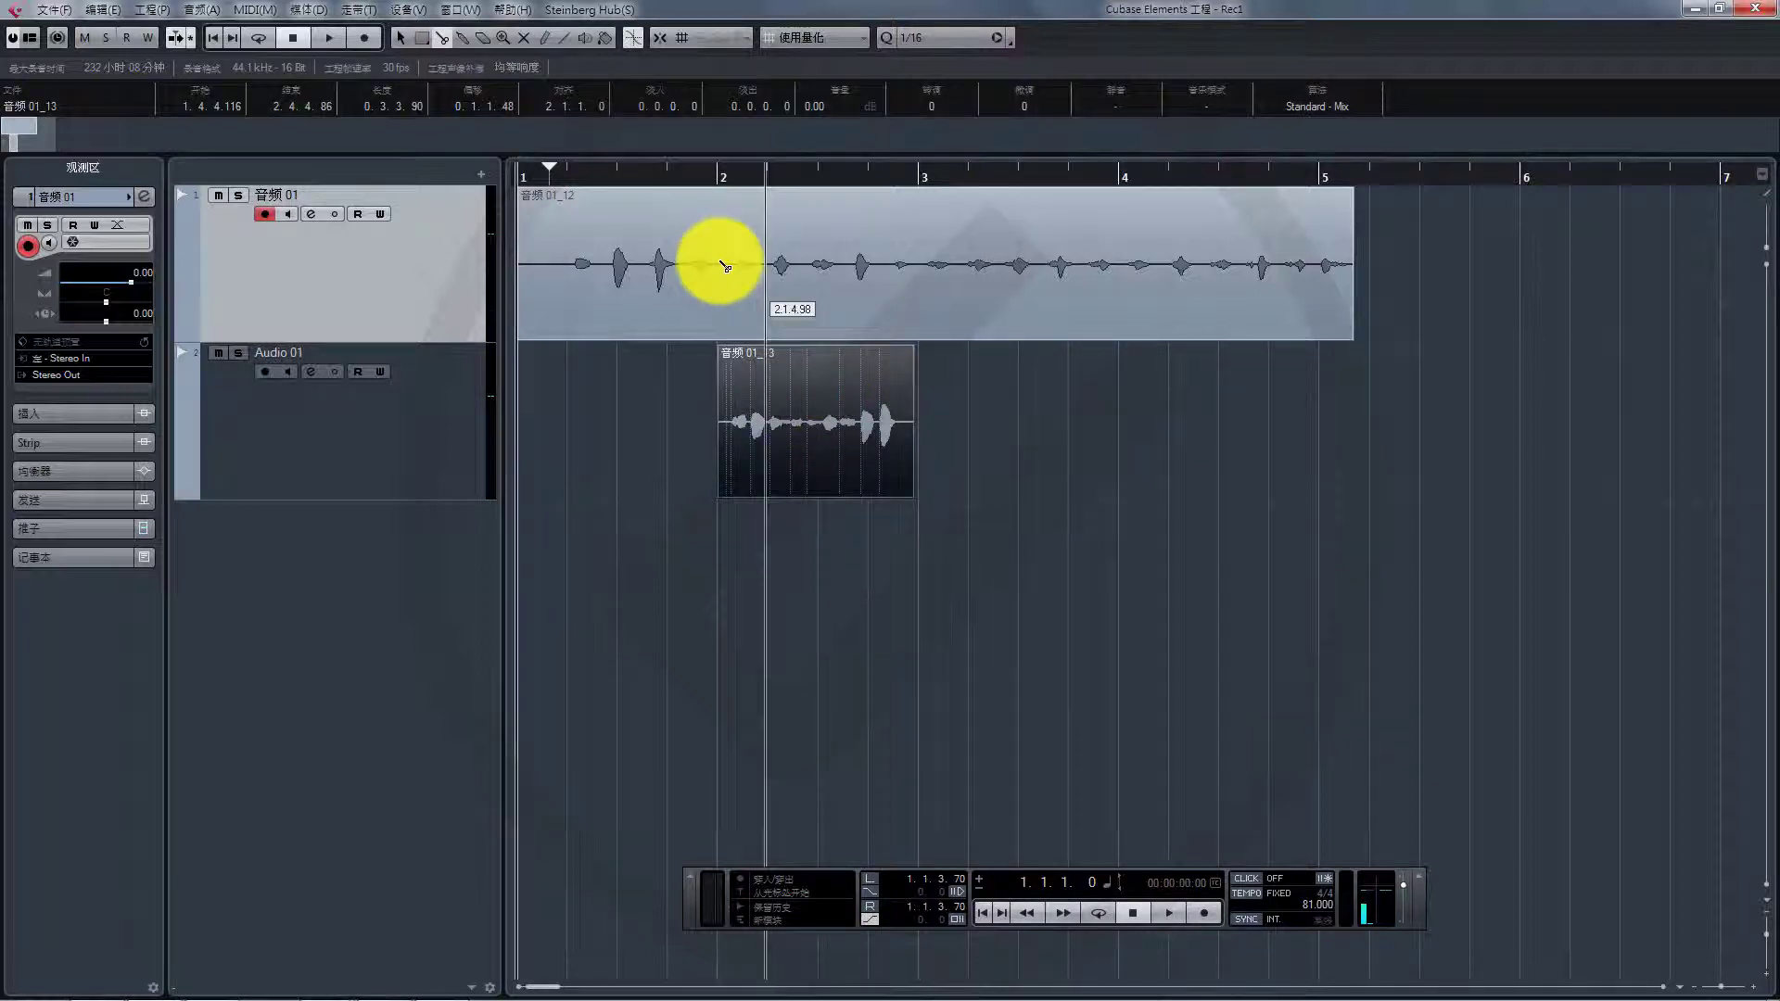
pyautogui.click(720, 261)
pyautogui.click(919, 274)
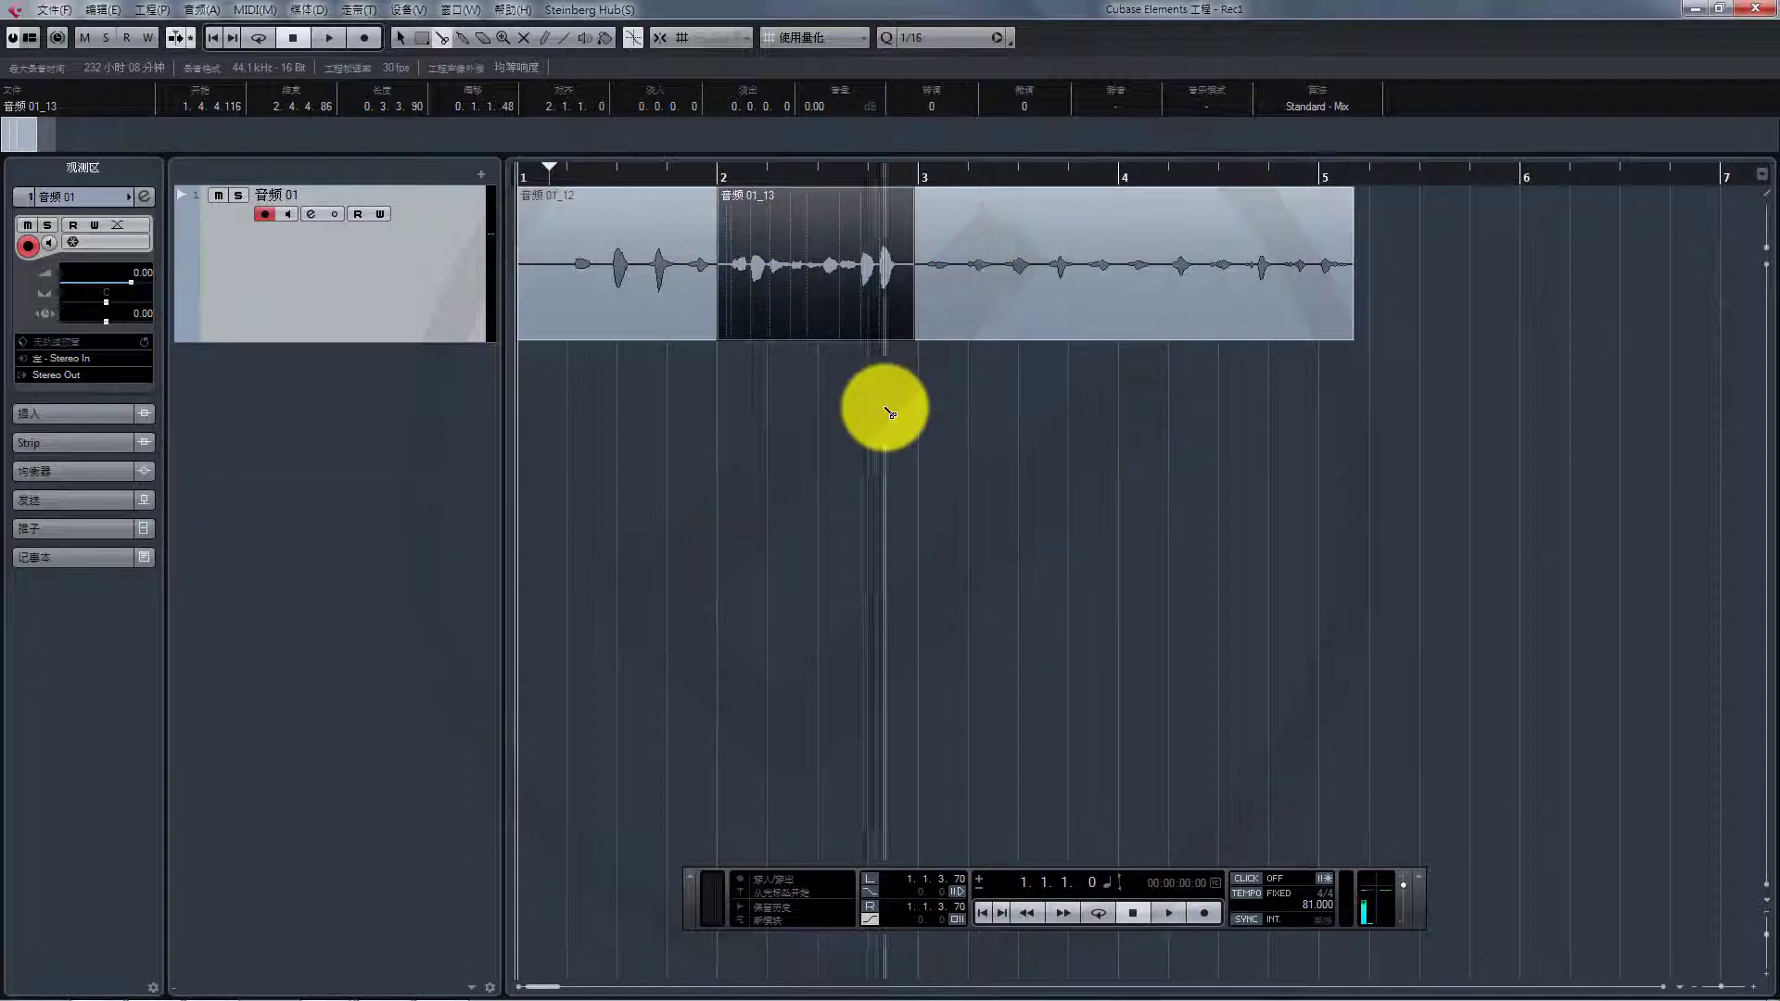
# Return to the Object Selection tool, and switch punch-out off and punch-in on.
pyautogui.rightClick(884, 408)
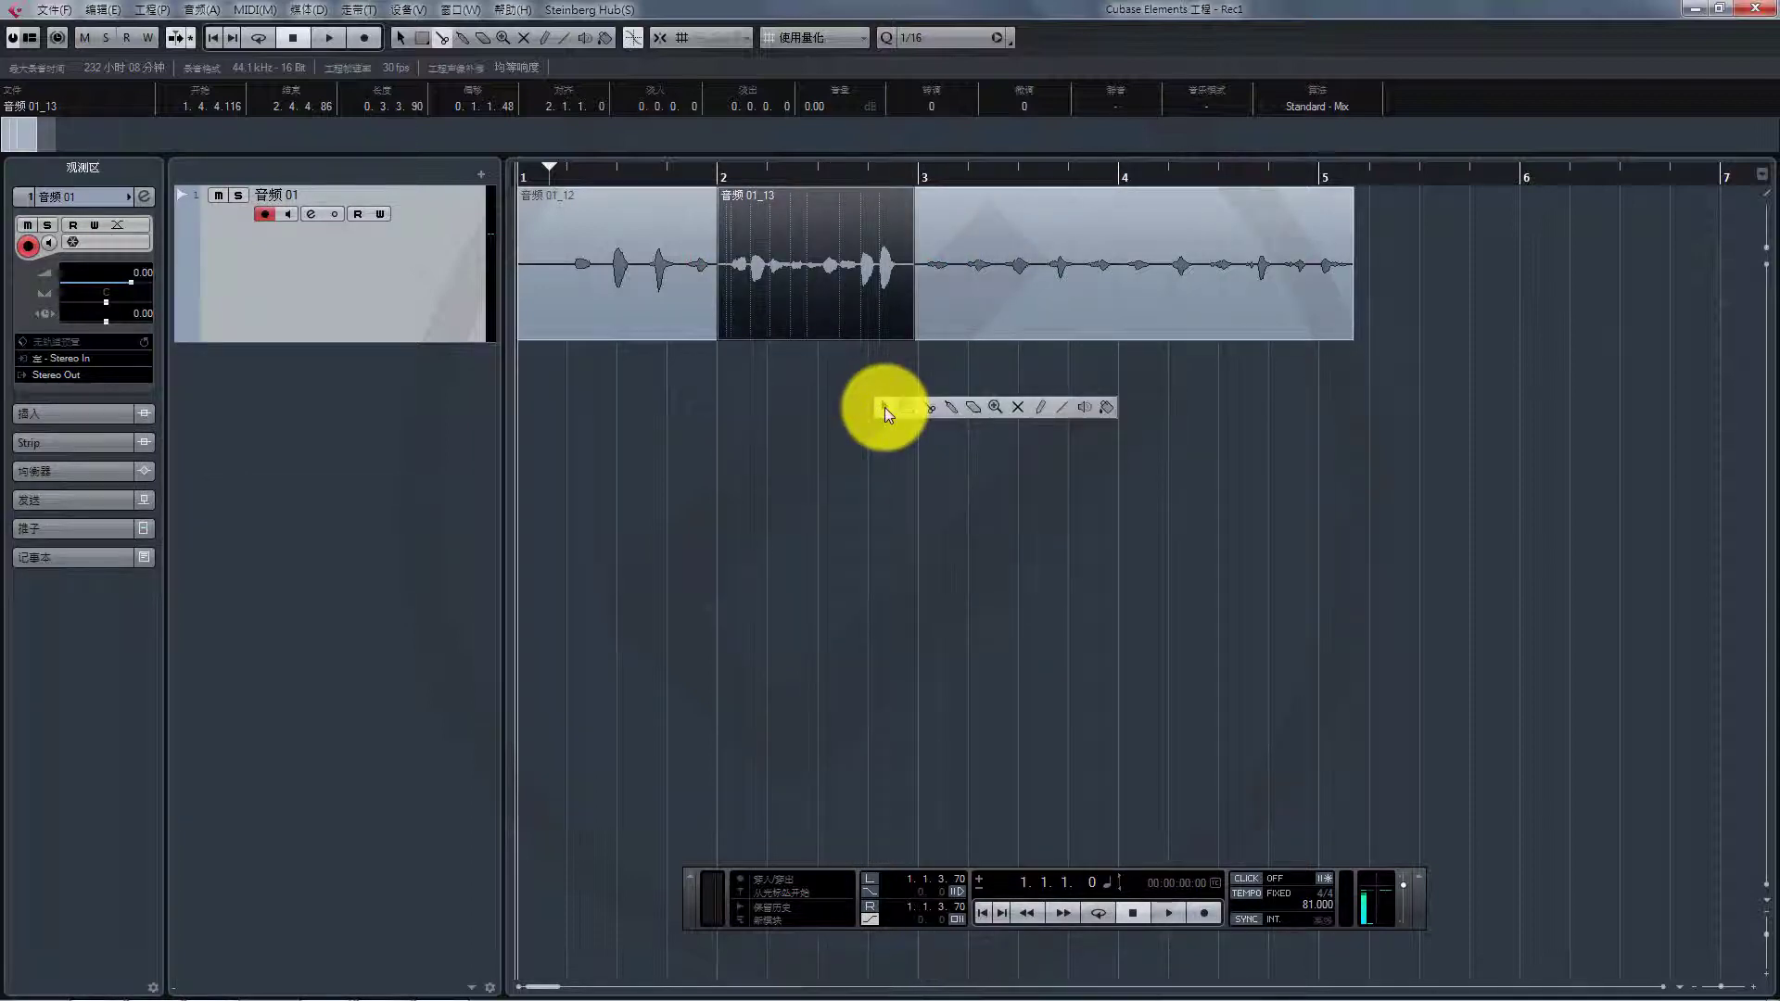
pyautogui.click(885, 408)
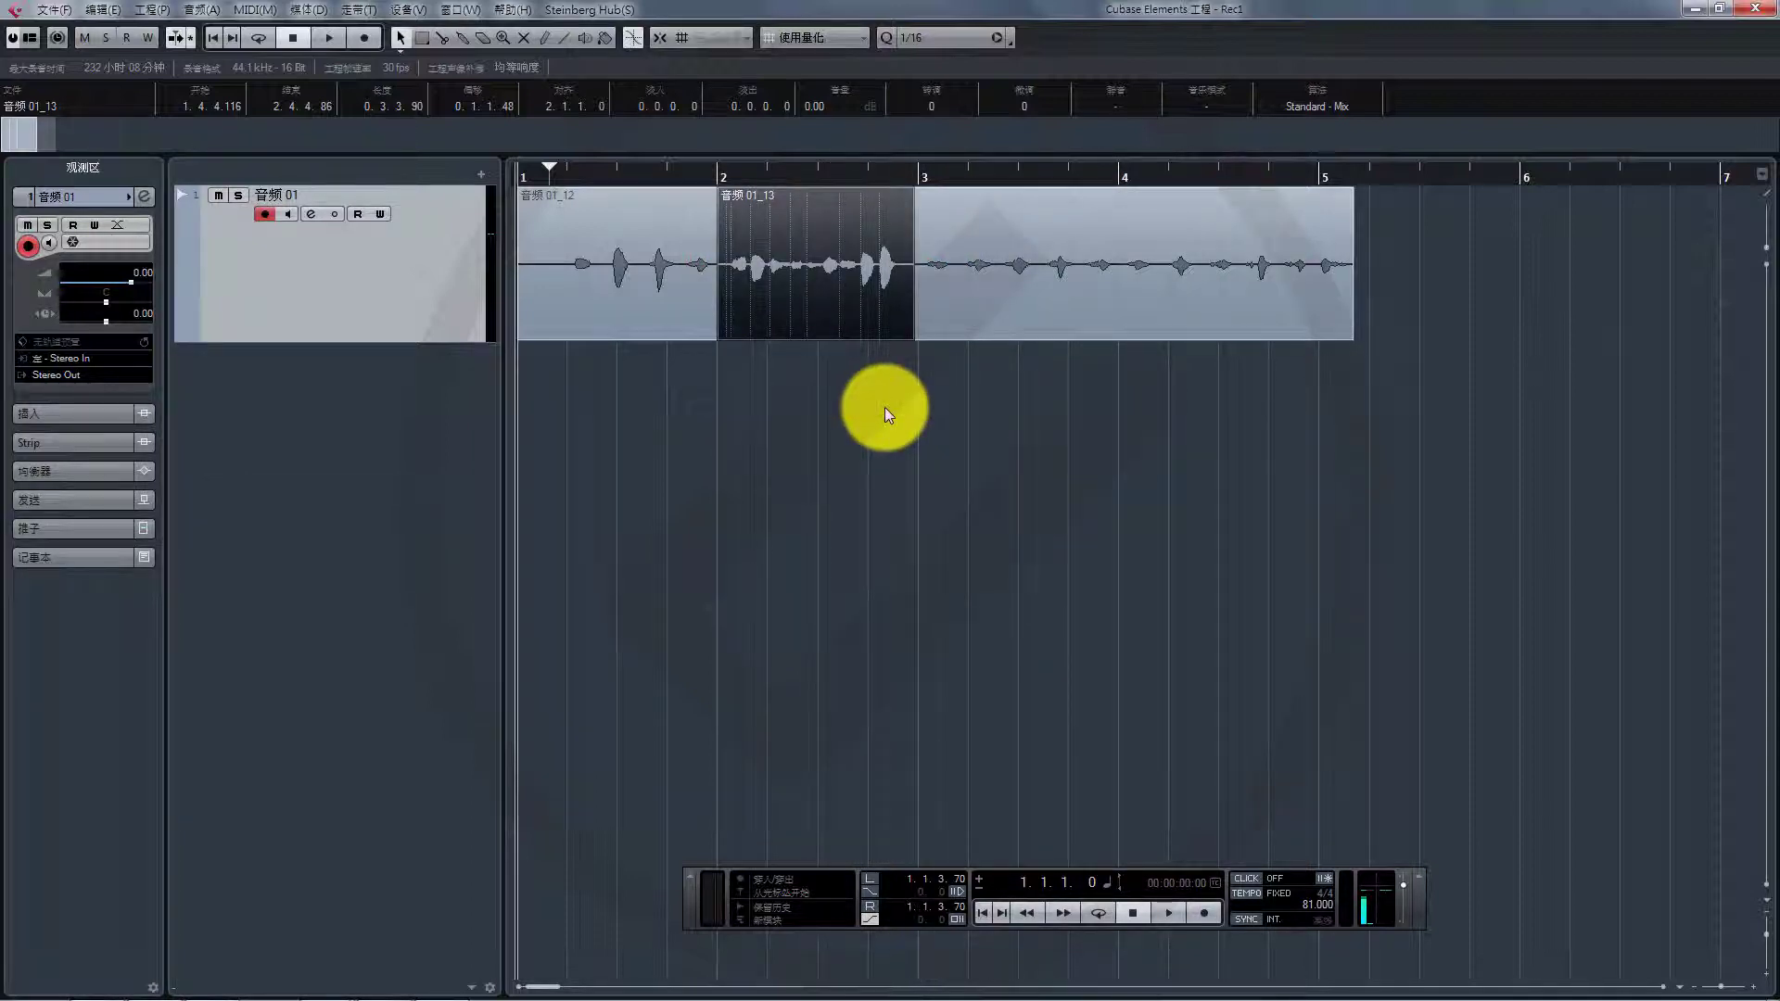
pyautogui.click(873, 914)
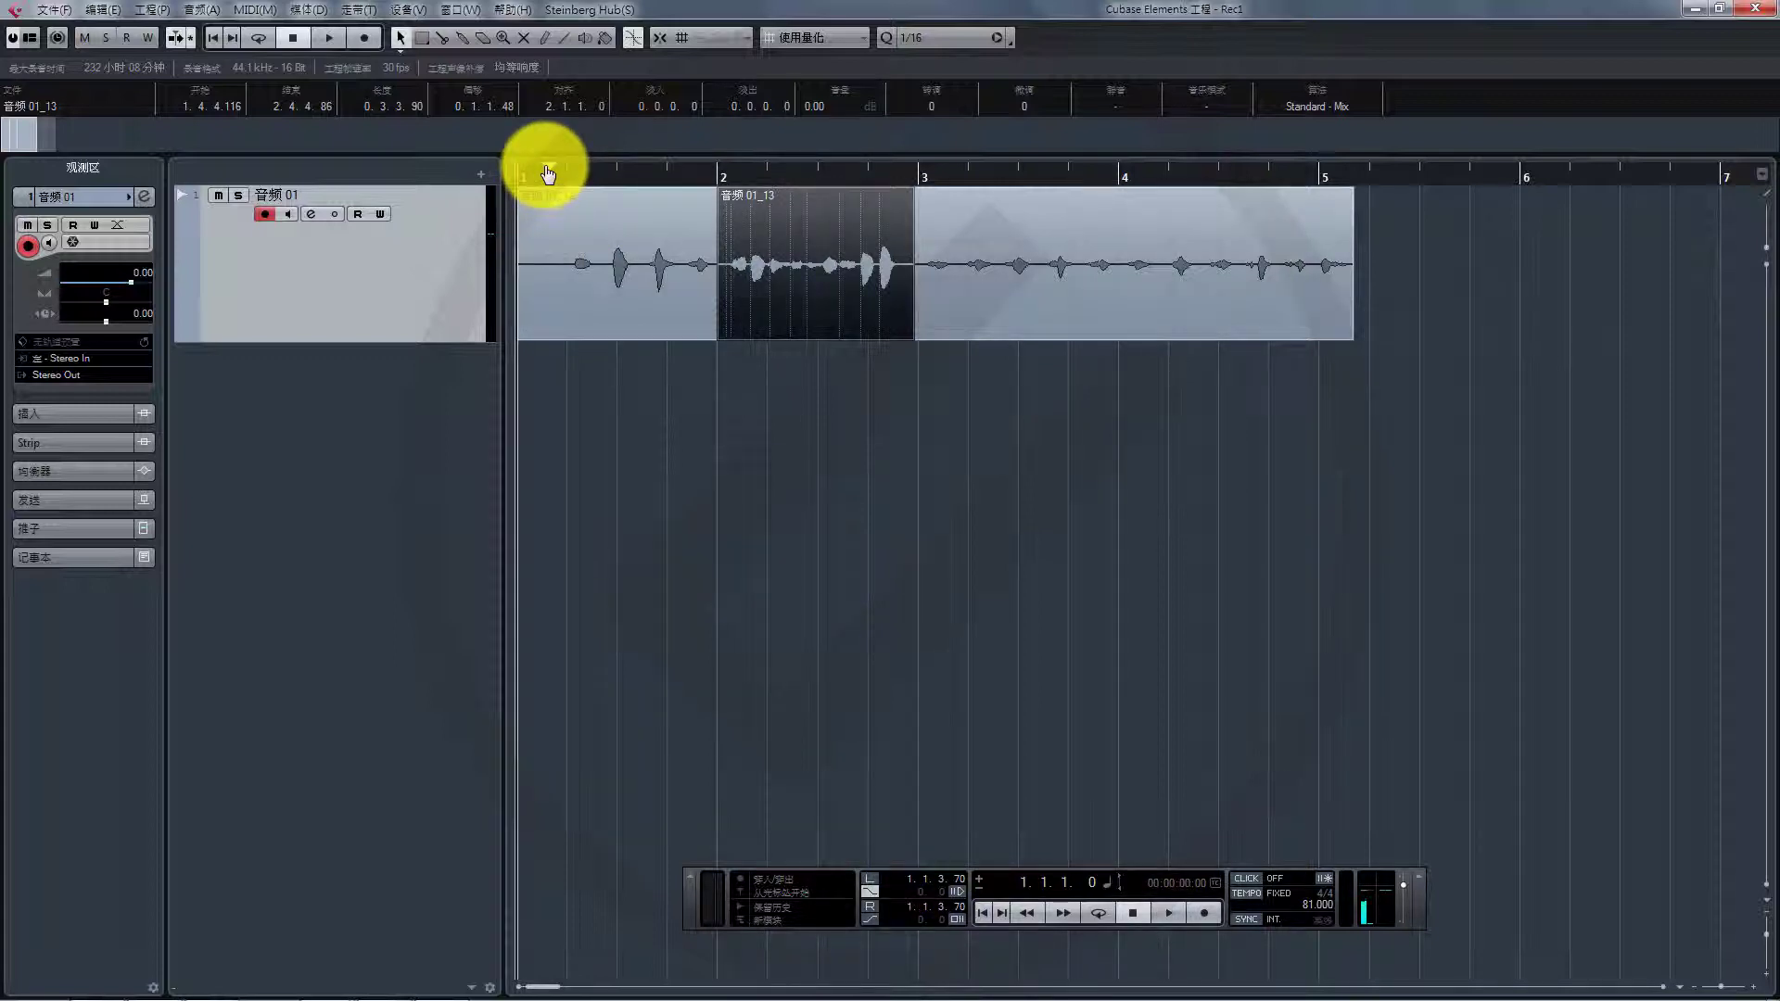
# Try several playback cursor positions along the ruler, and set both locators to 3.4.4.118 at bar 4.
pyautogui.click(1120, 178)
pyautogui.click(1207, 176)
pyautogui.click(1079, 176)
pyautogui.click(966, 177)
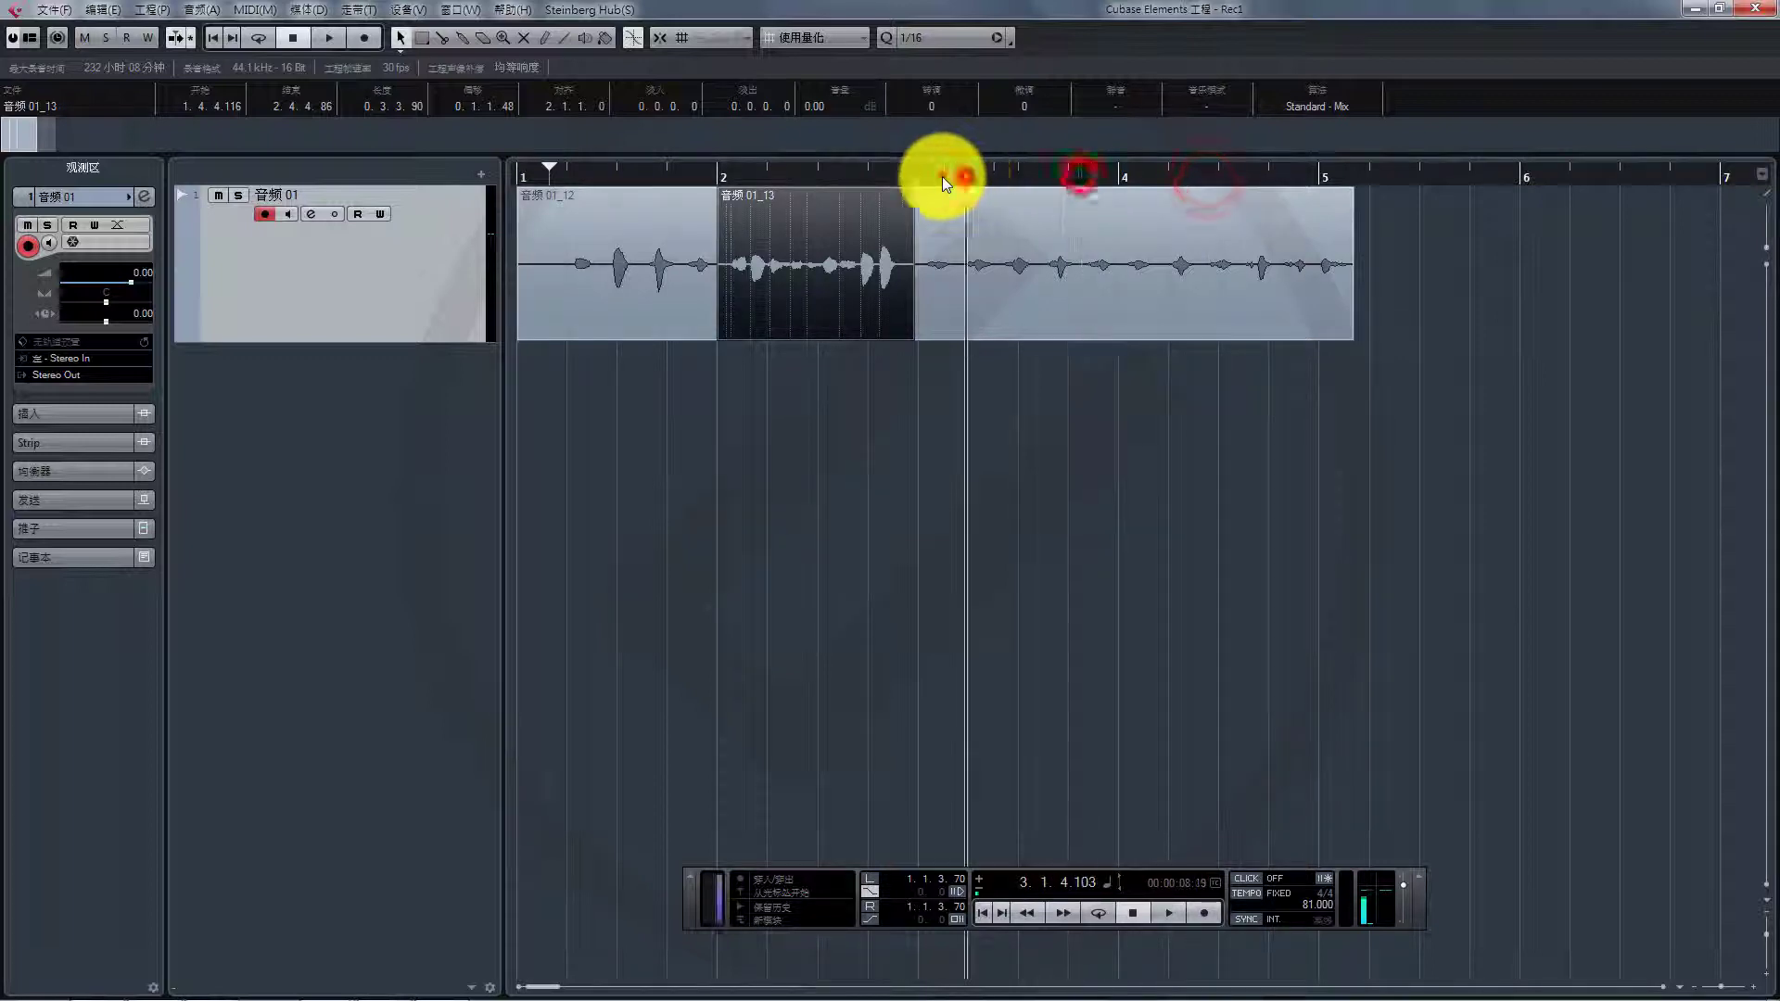
pyautogui.click(903, 176)
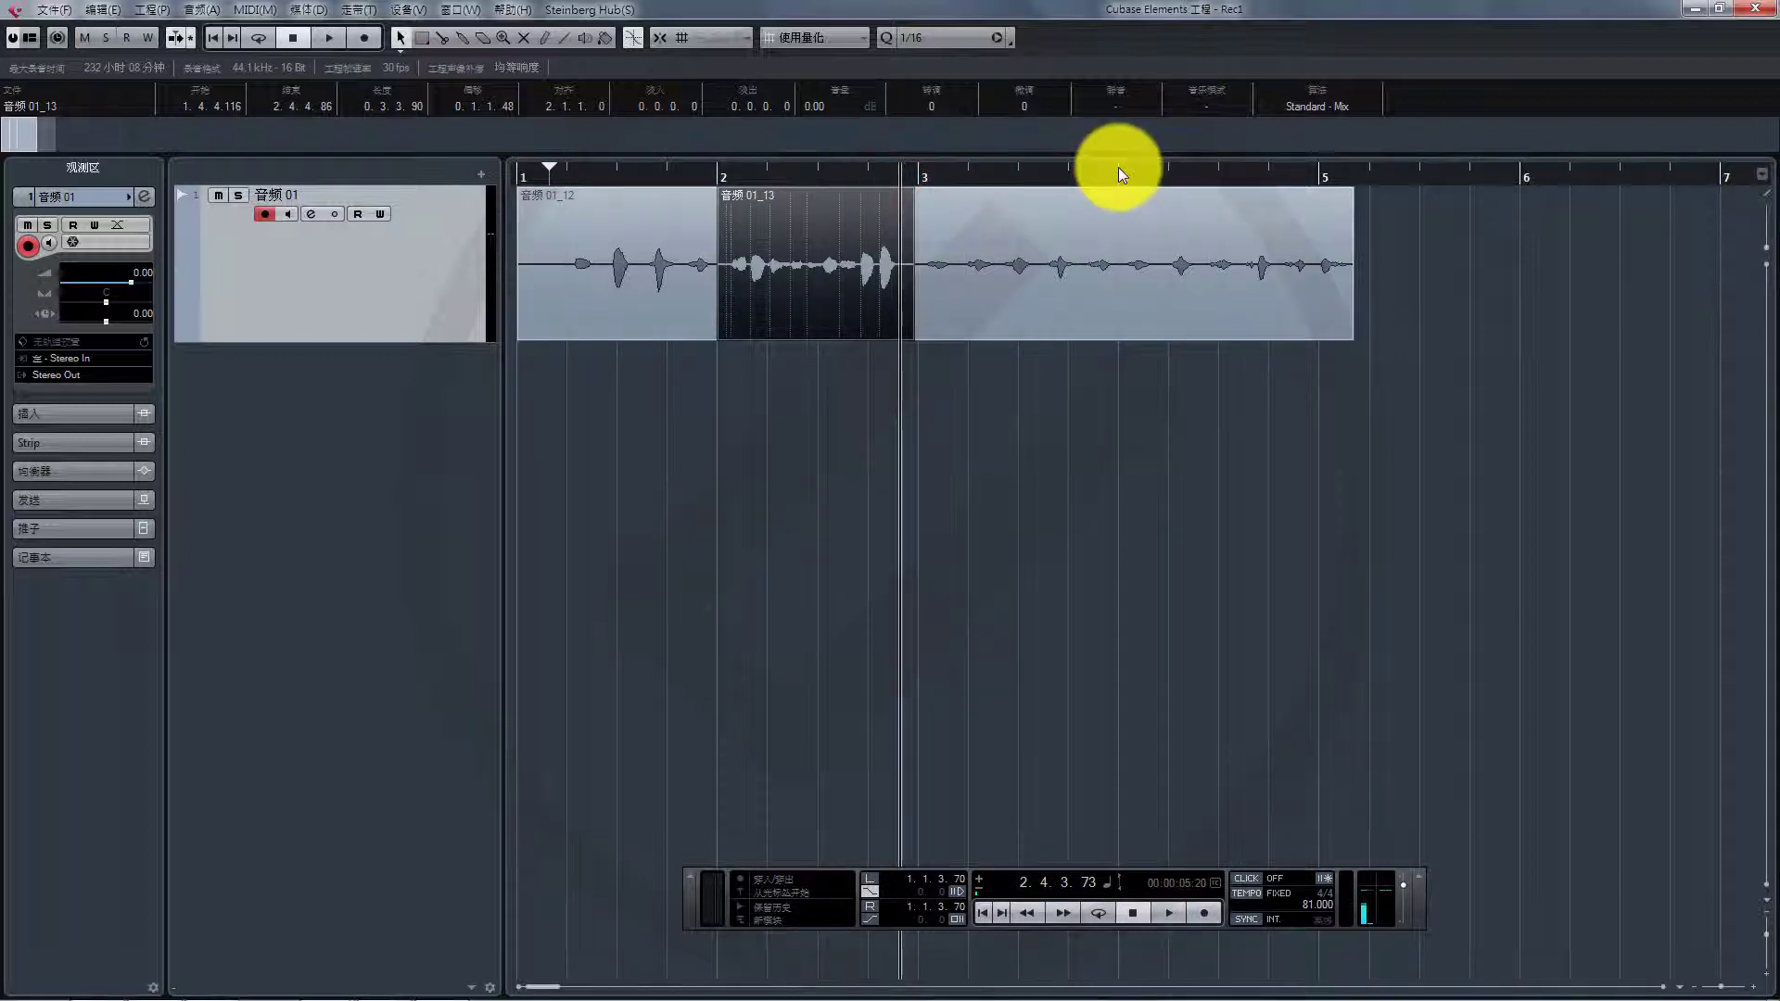
pyautogui.click(1118, 167)
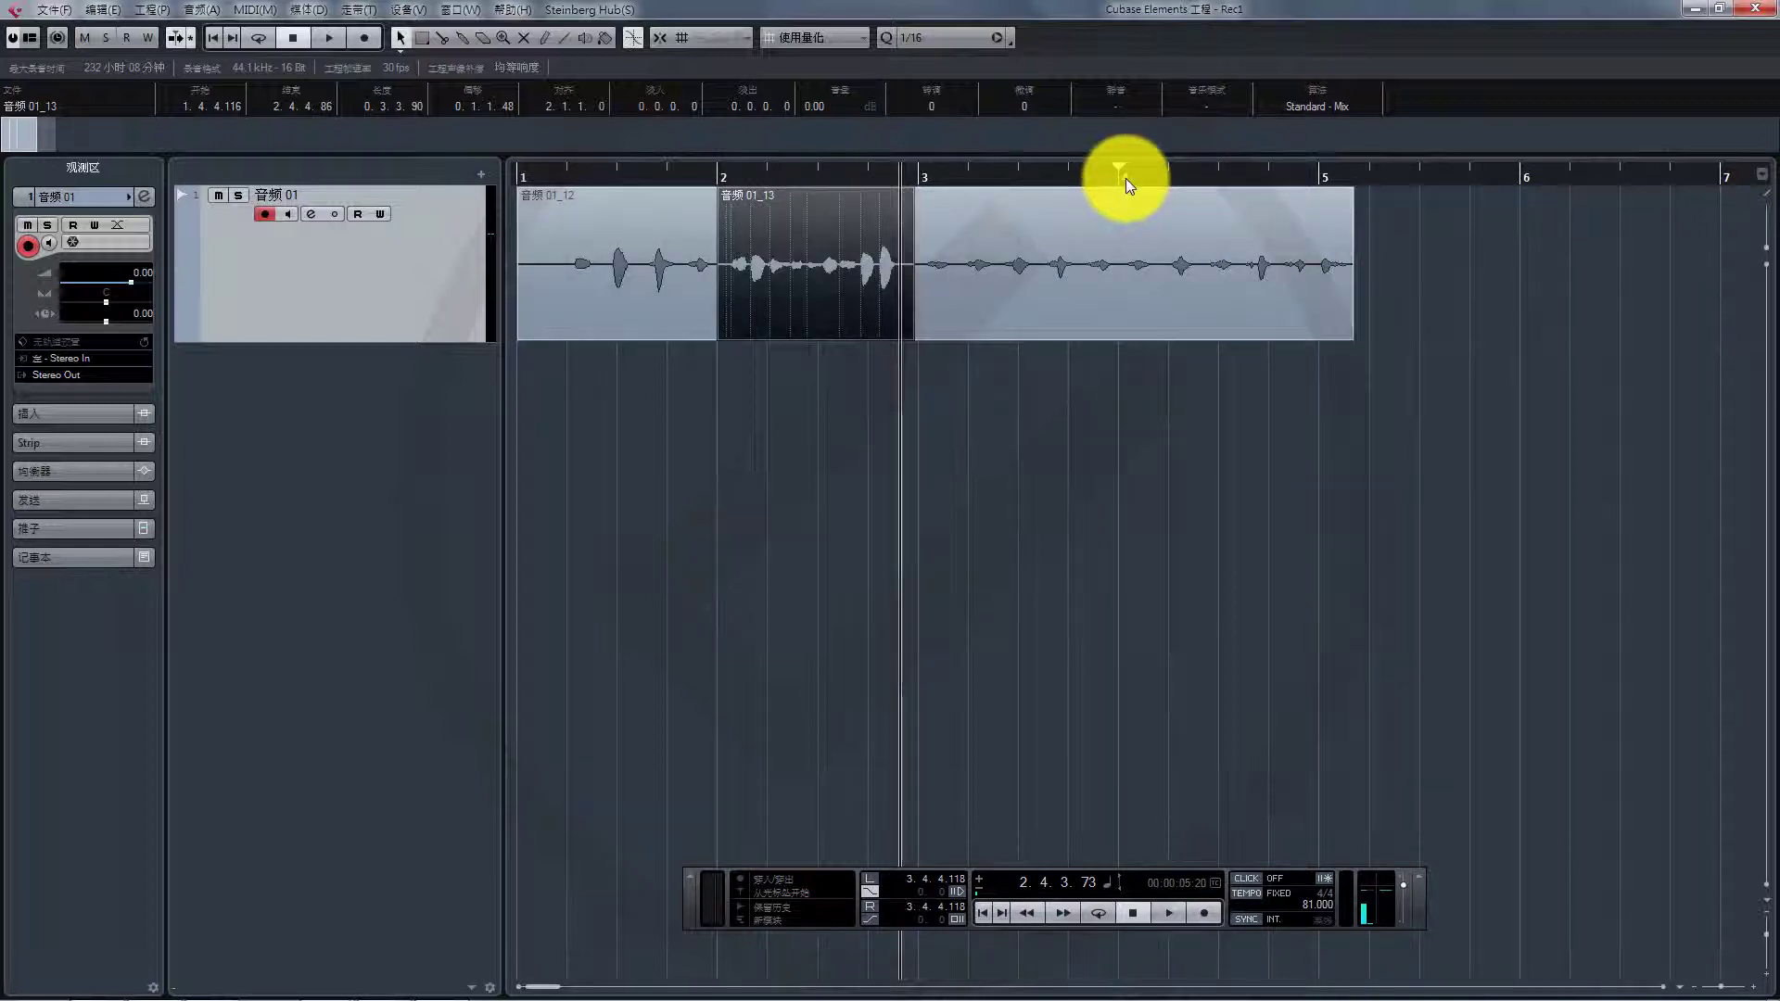
# Play from the project start and record a punch-in take on 音频 01 from the locator at bar 4 to about 5.4.2.97.
pyautogui.click(525, 181)
pyautogui.click(329, 38)
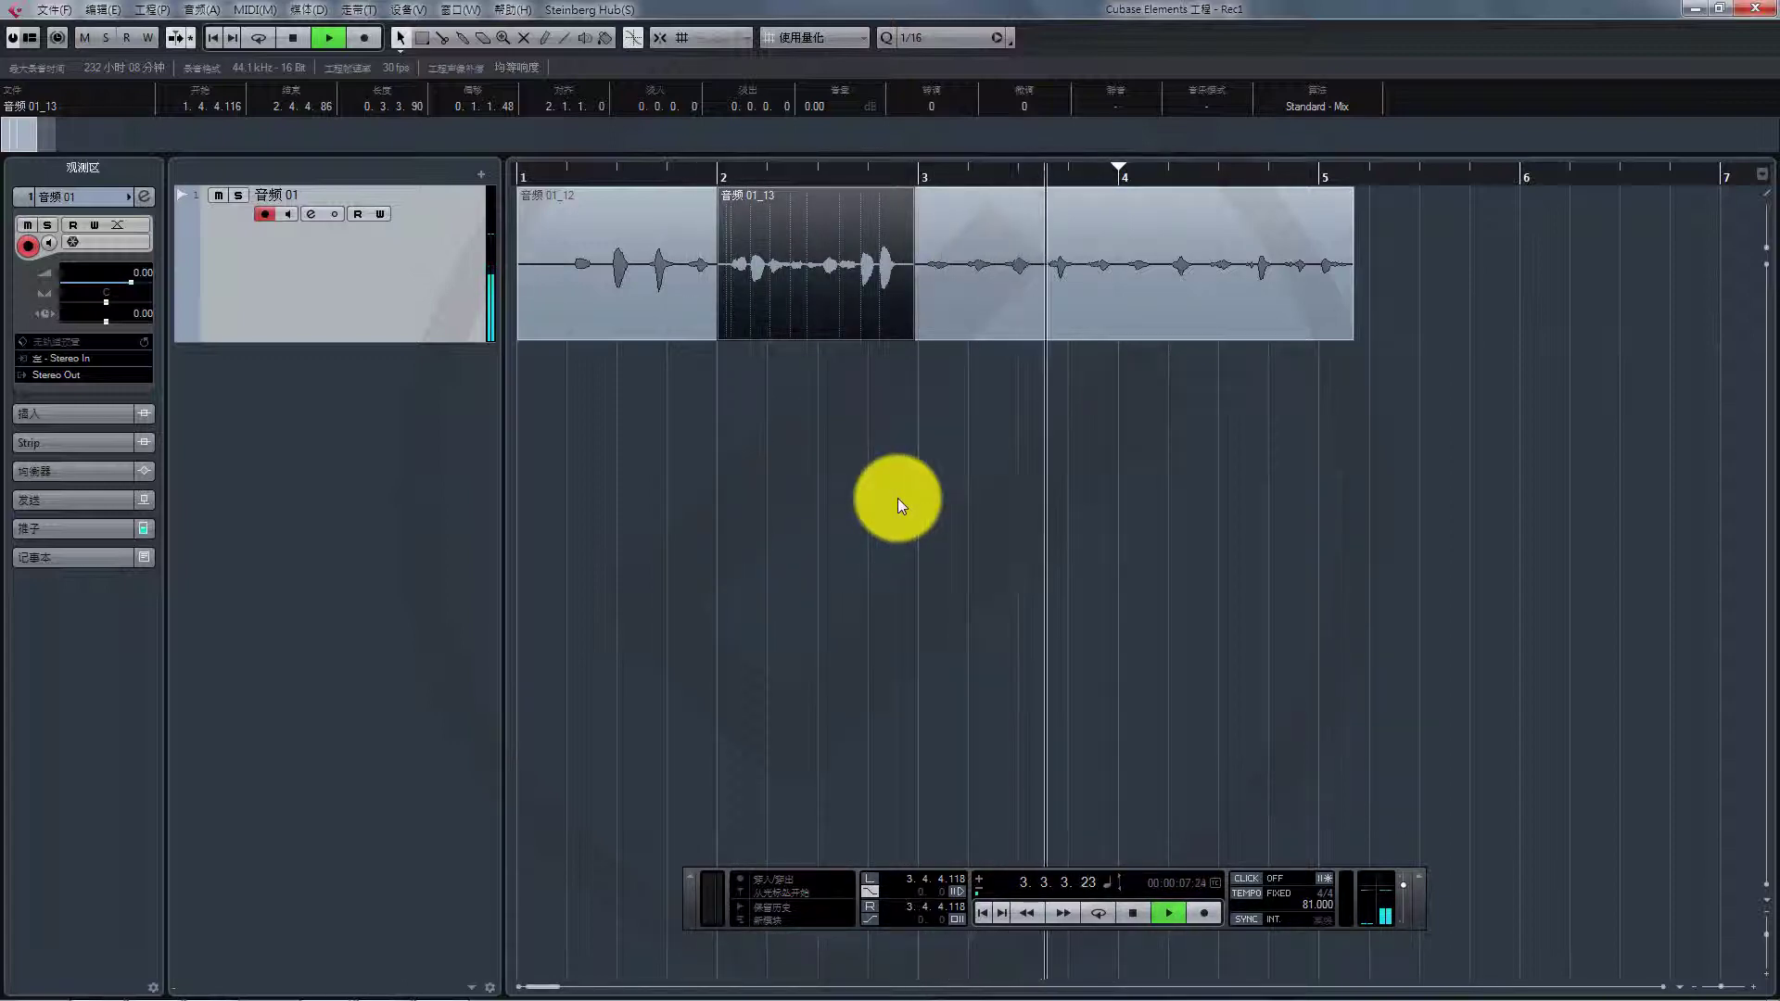
pyautogui.press('KP_Multiply')
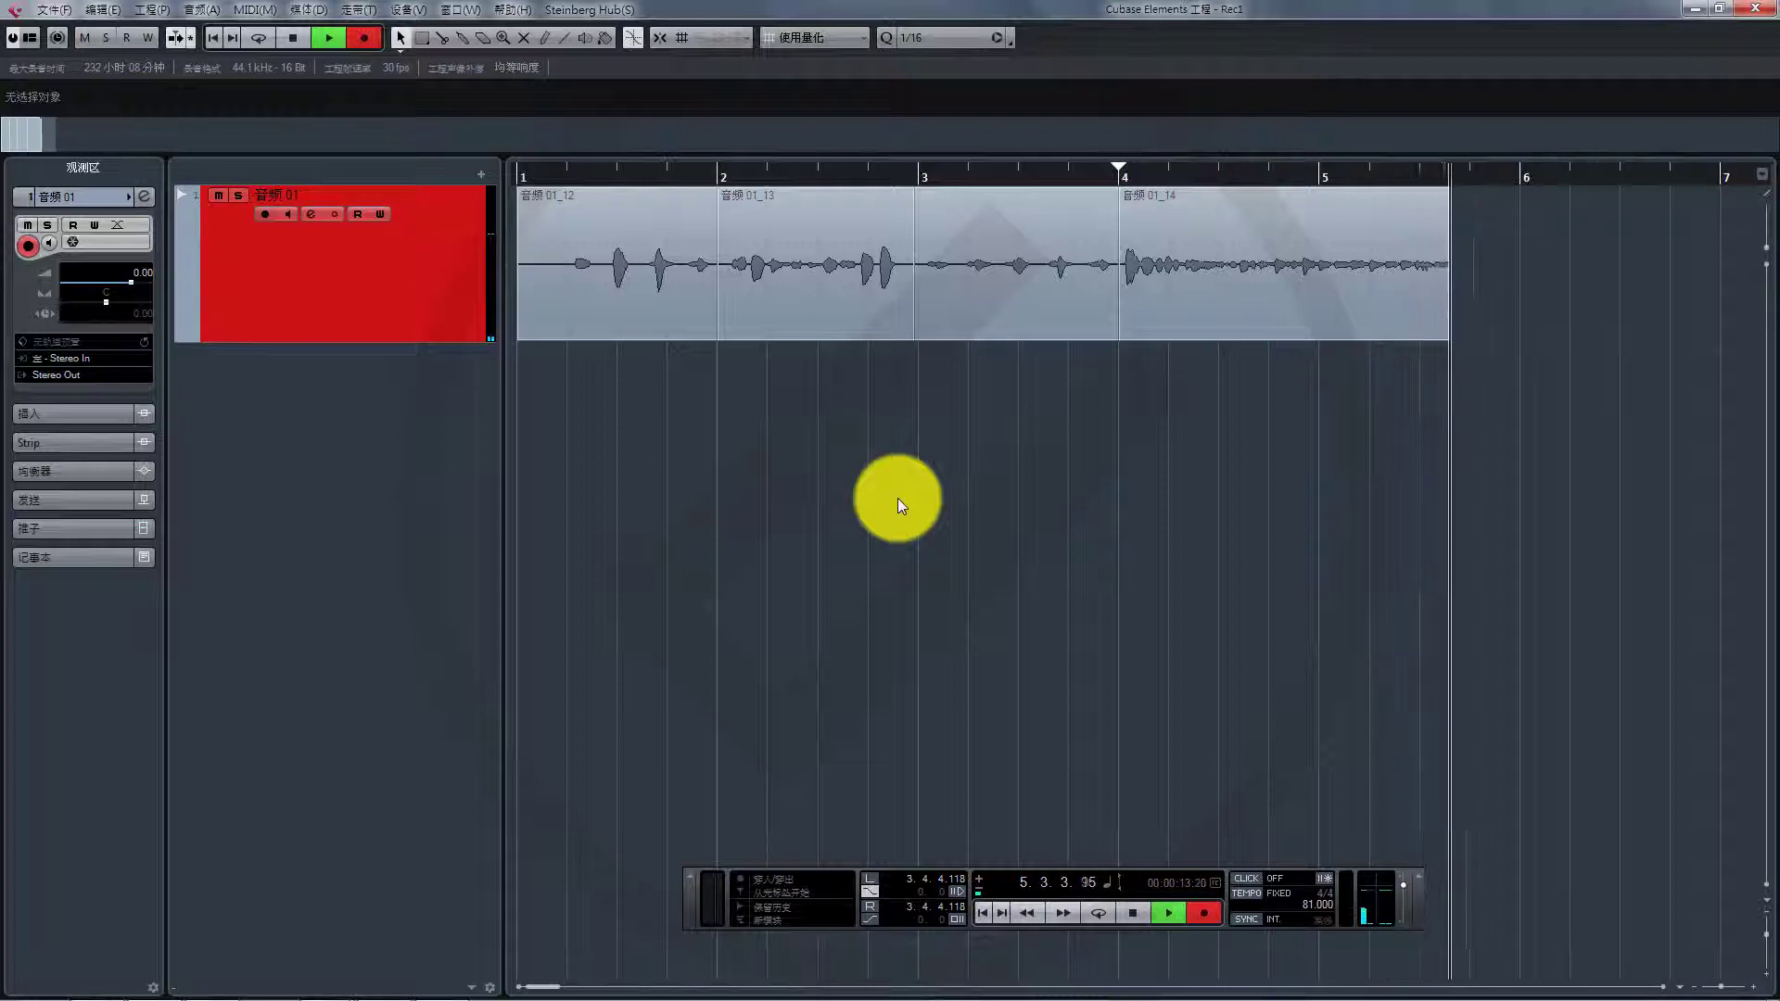
pyautogui.press('space')
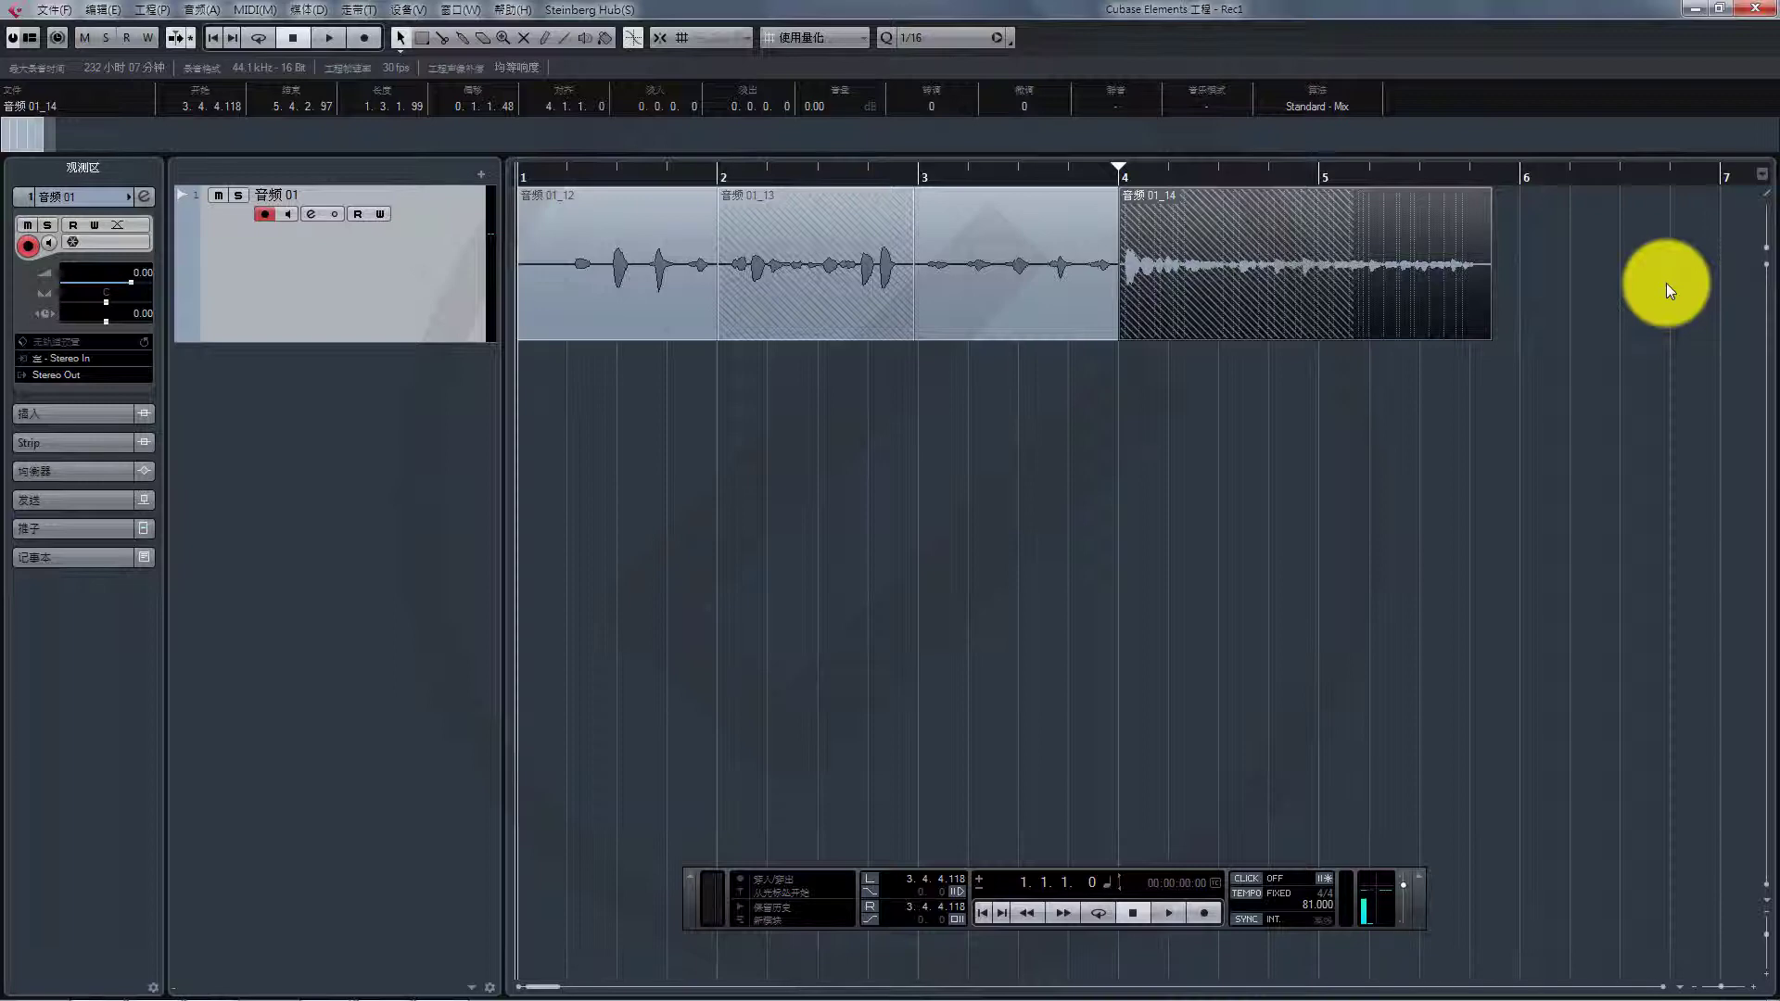
pyautogui.click(1667, 282)
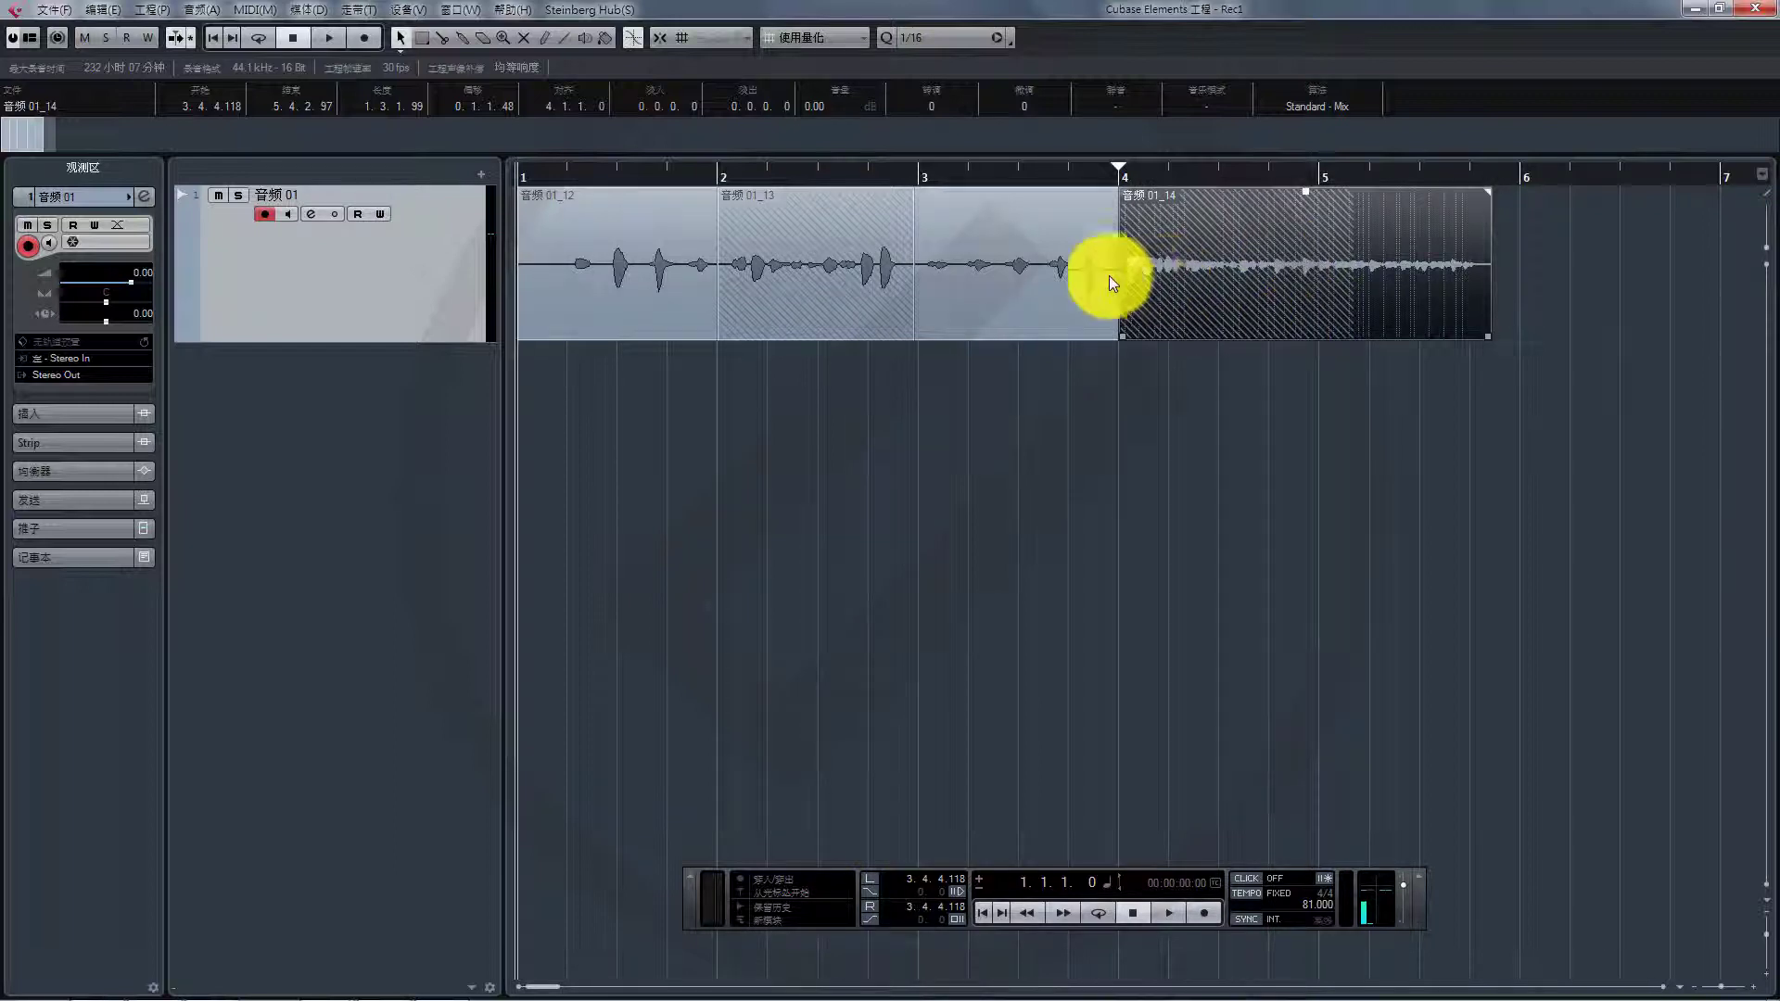
pyautogui.click(986, 289)
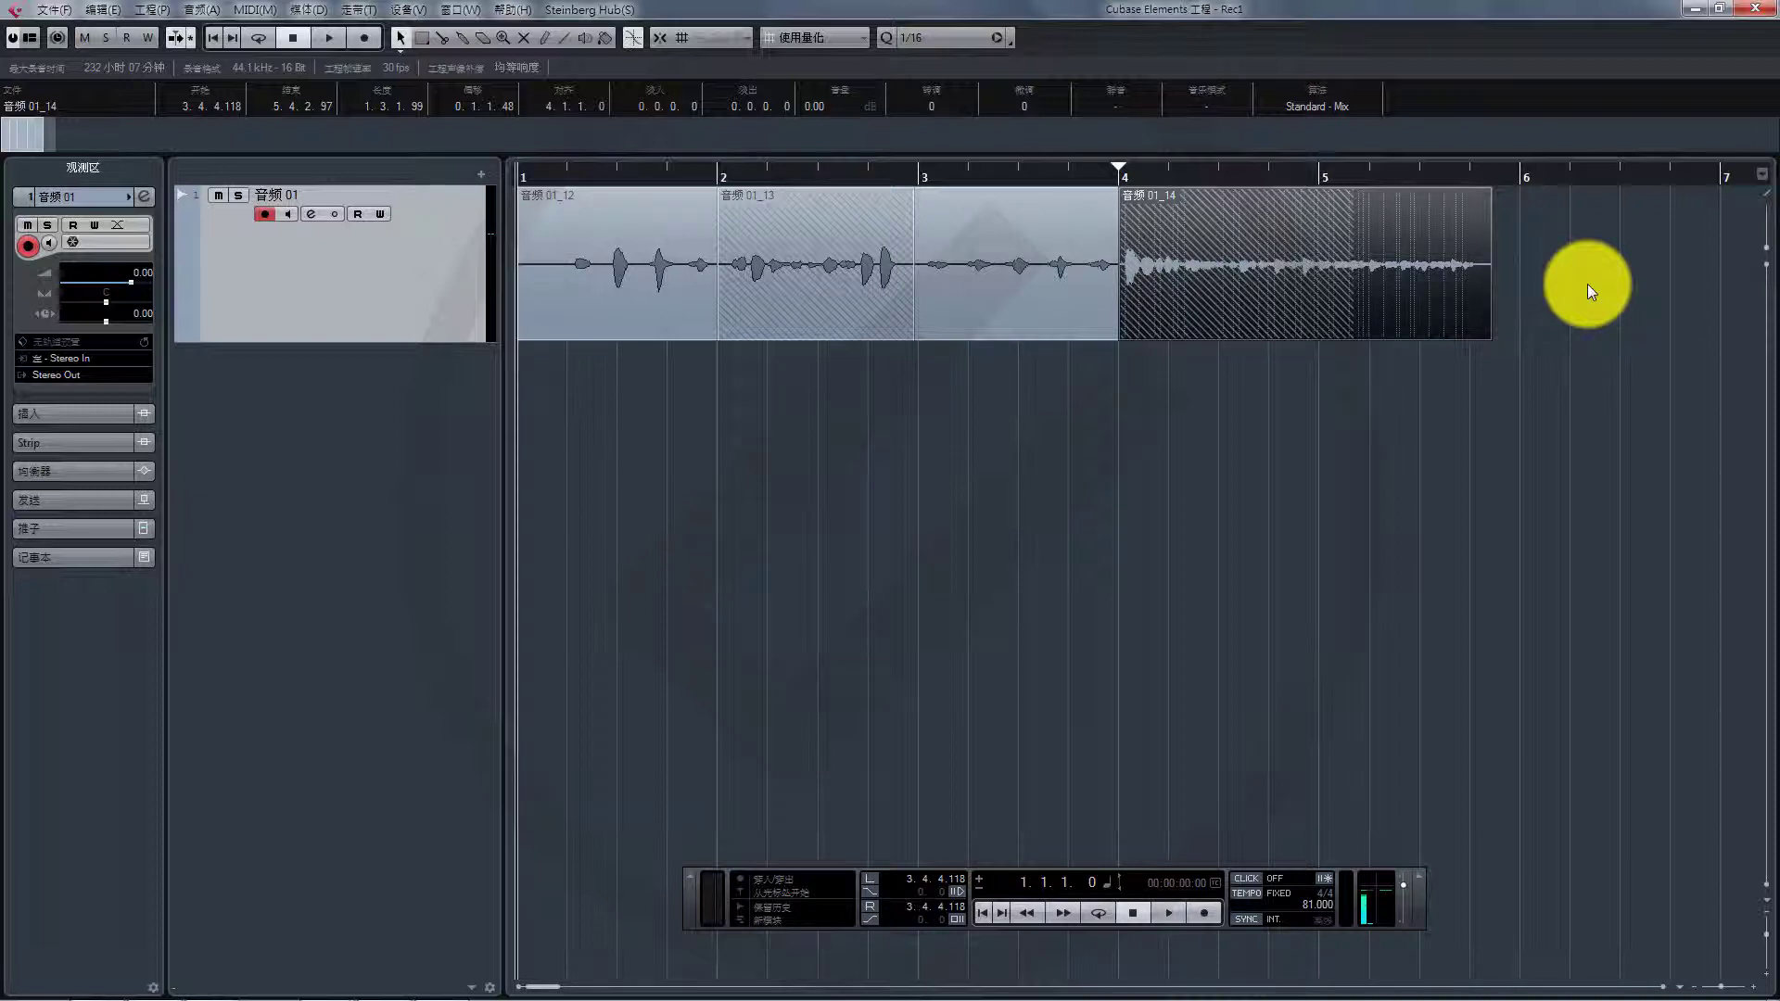
pyautogui.click(958, 343)
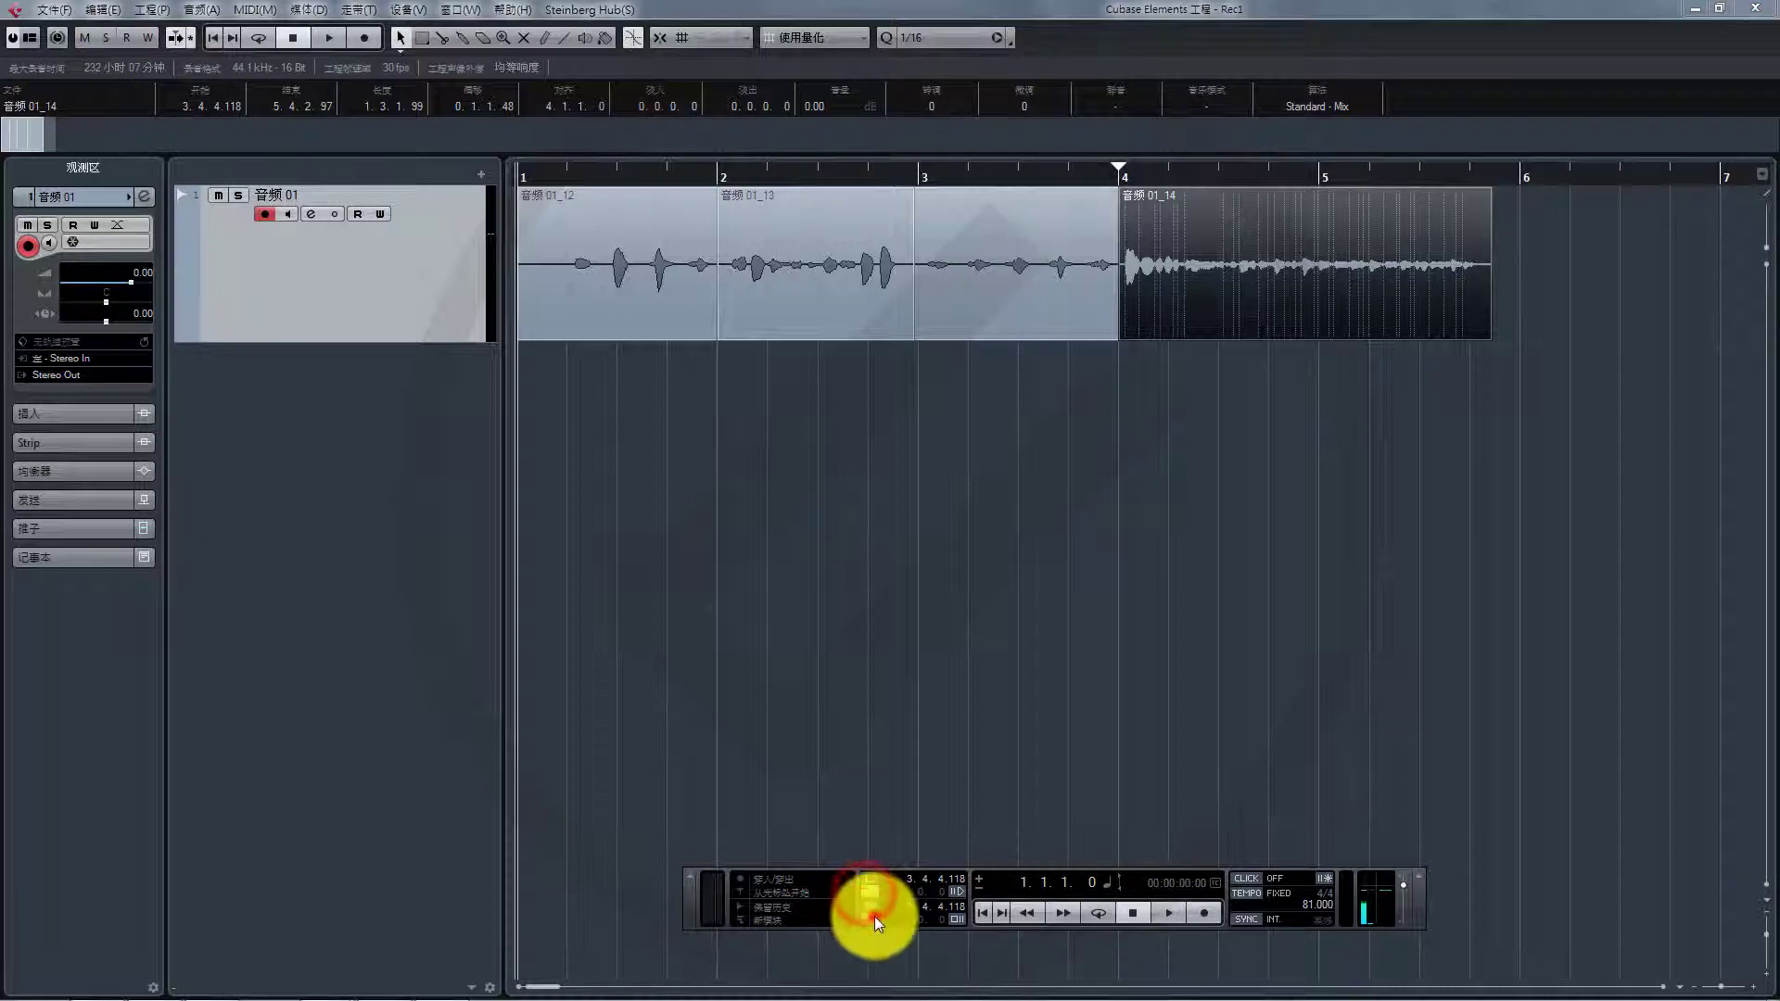
# Switch punch-out on, and set the locators to a range selected on 音频 01 from 2.1.1.50 to 3.3.3.44.
pyautogui.keyDown('shift'); pyautogui.click(904, 249); pyautogui.keyUp('shift')
pyautogui.rightClick(883, 447)
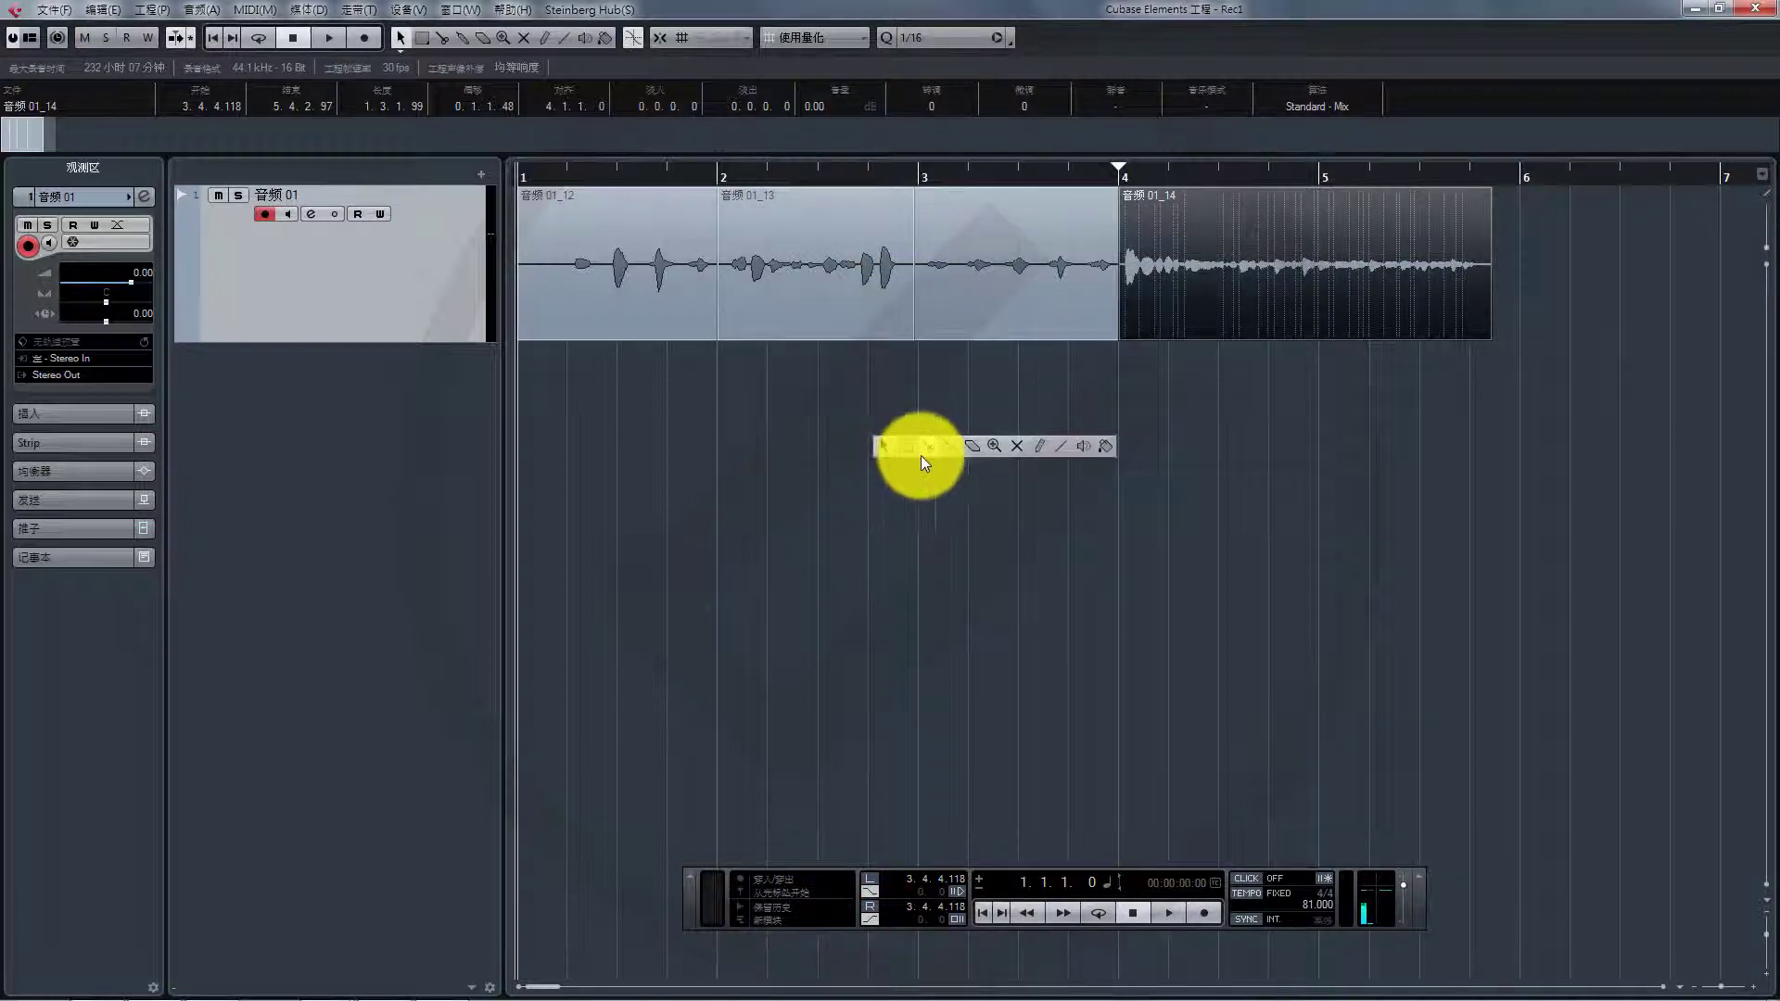
pyautogui.click(921, 446)
pyautogui.moveTo(720, 223); pyautogui.dragTo(1048, 226)
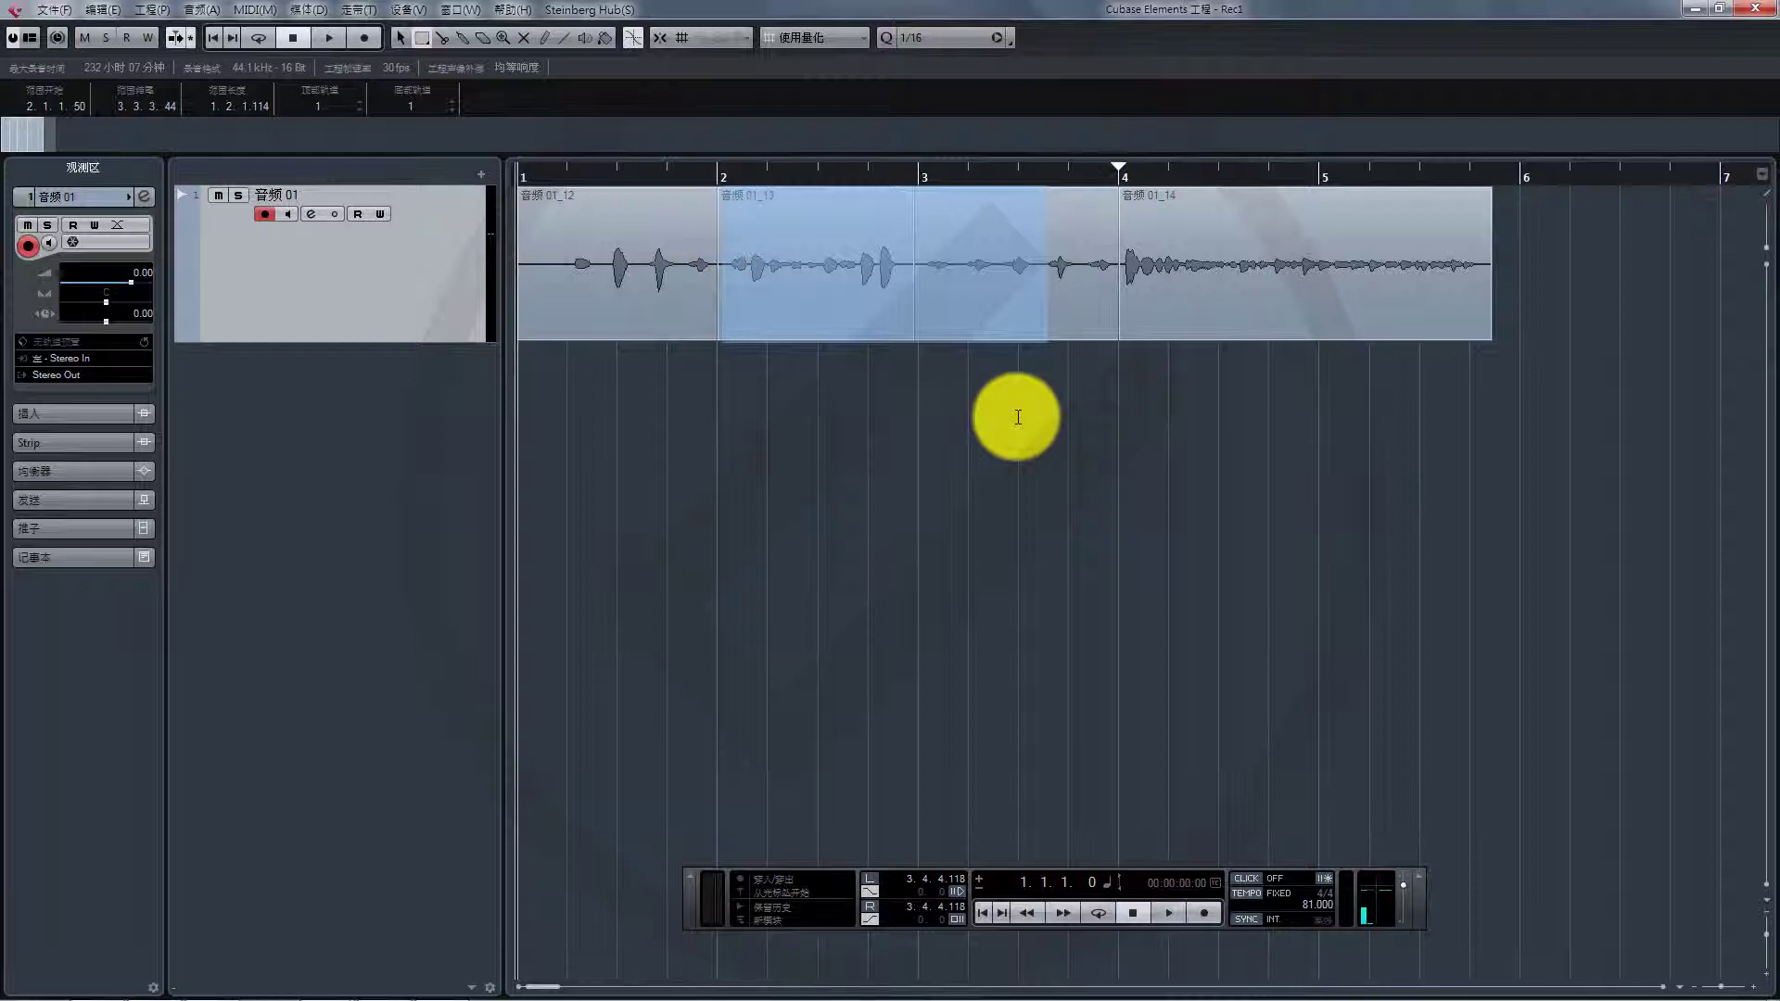
pyautogui.press('p')
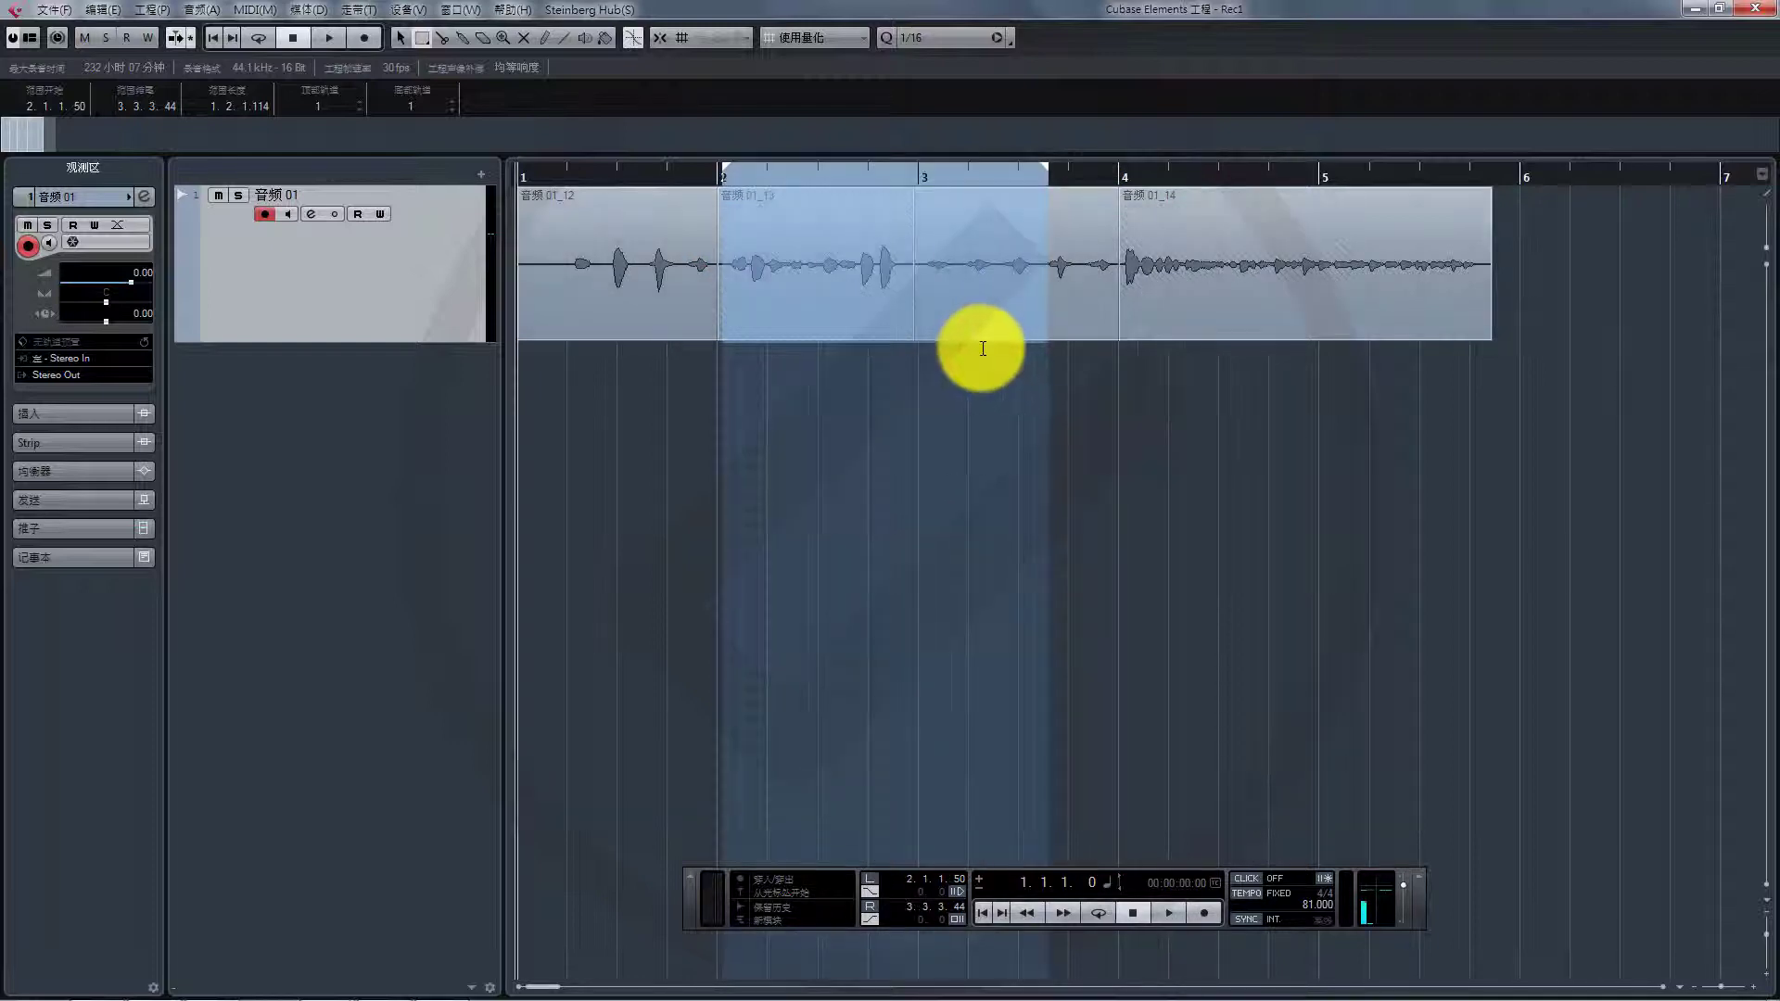